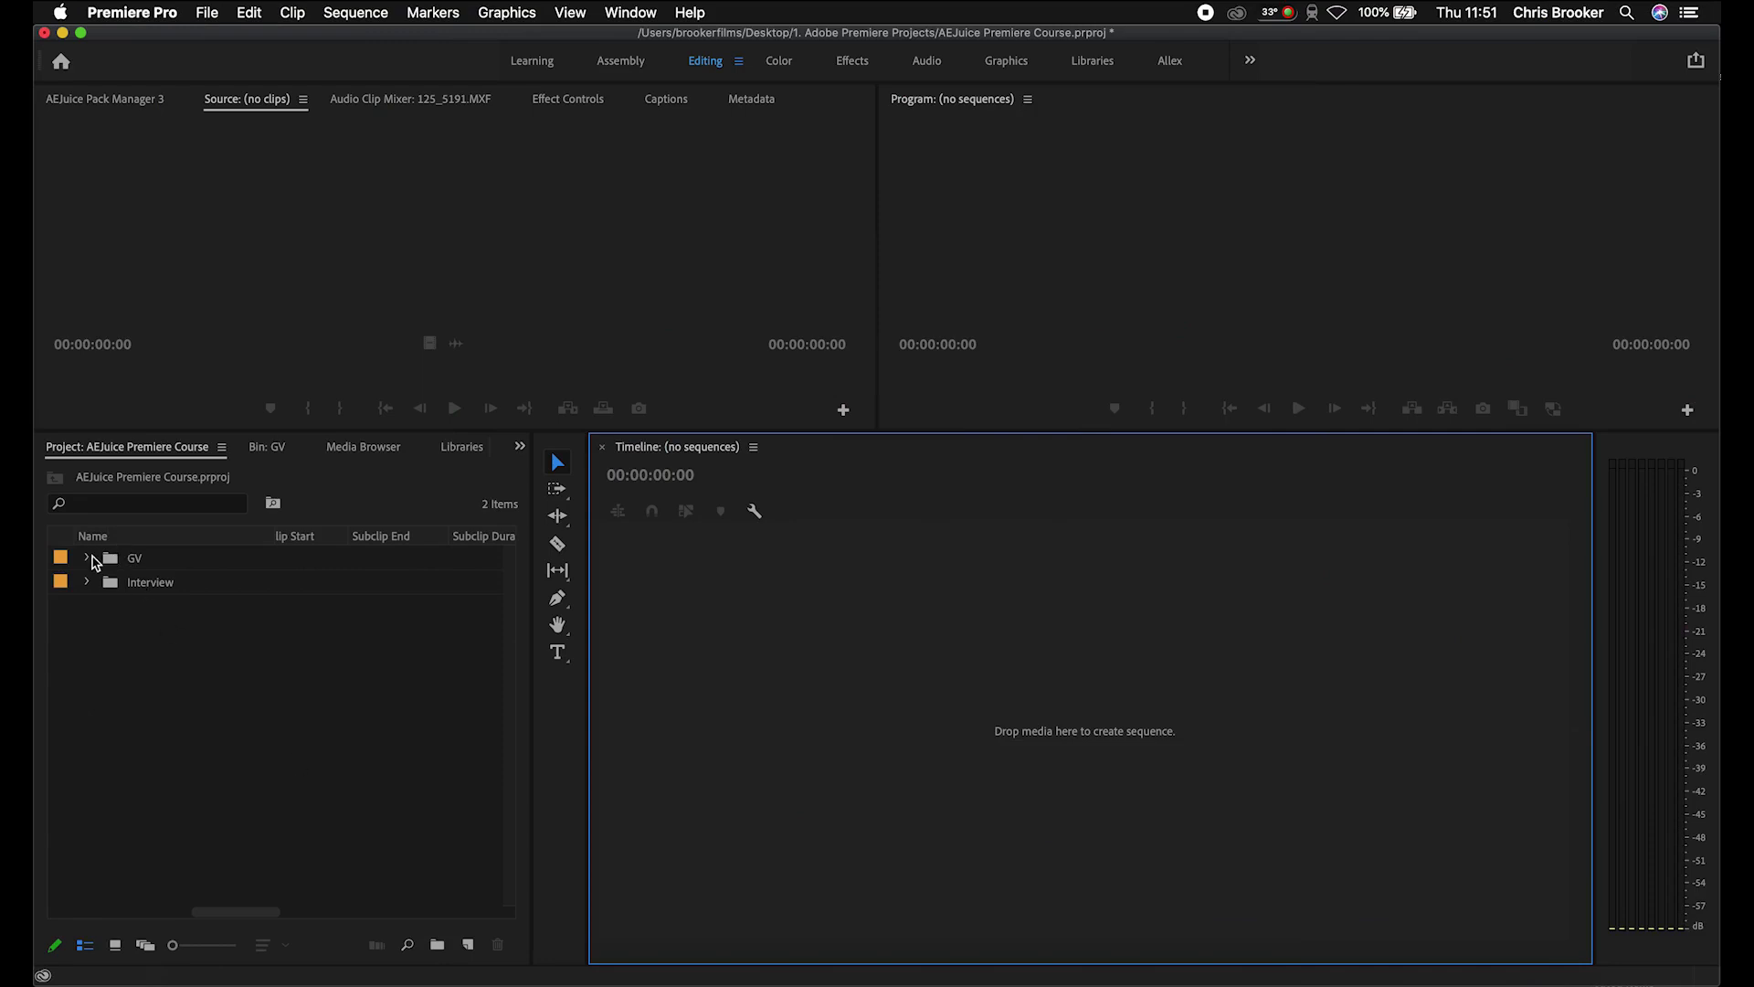
# Expand and collapse the GV and Interview bins to inspect their clips.
pyautogui.click(87, 557)
pyautogui.click(87, 703)
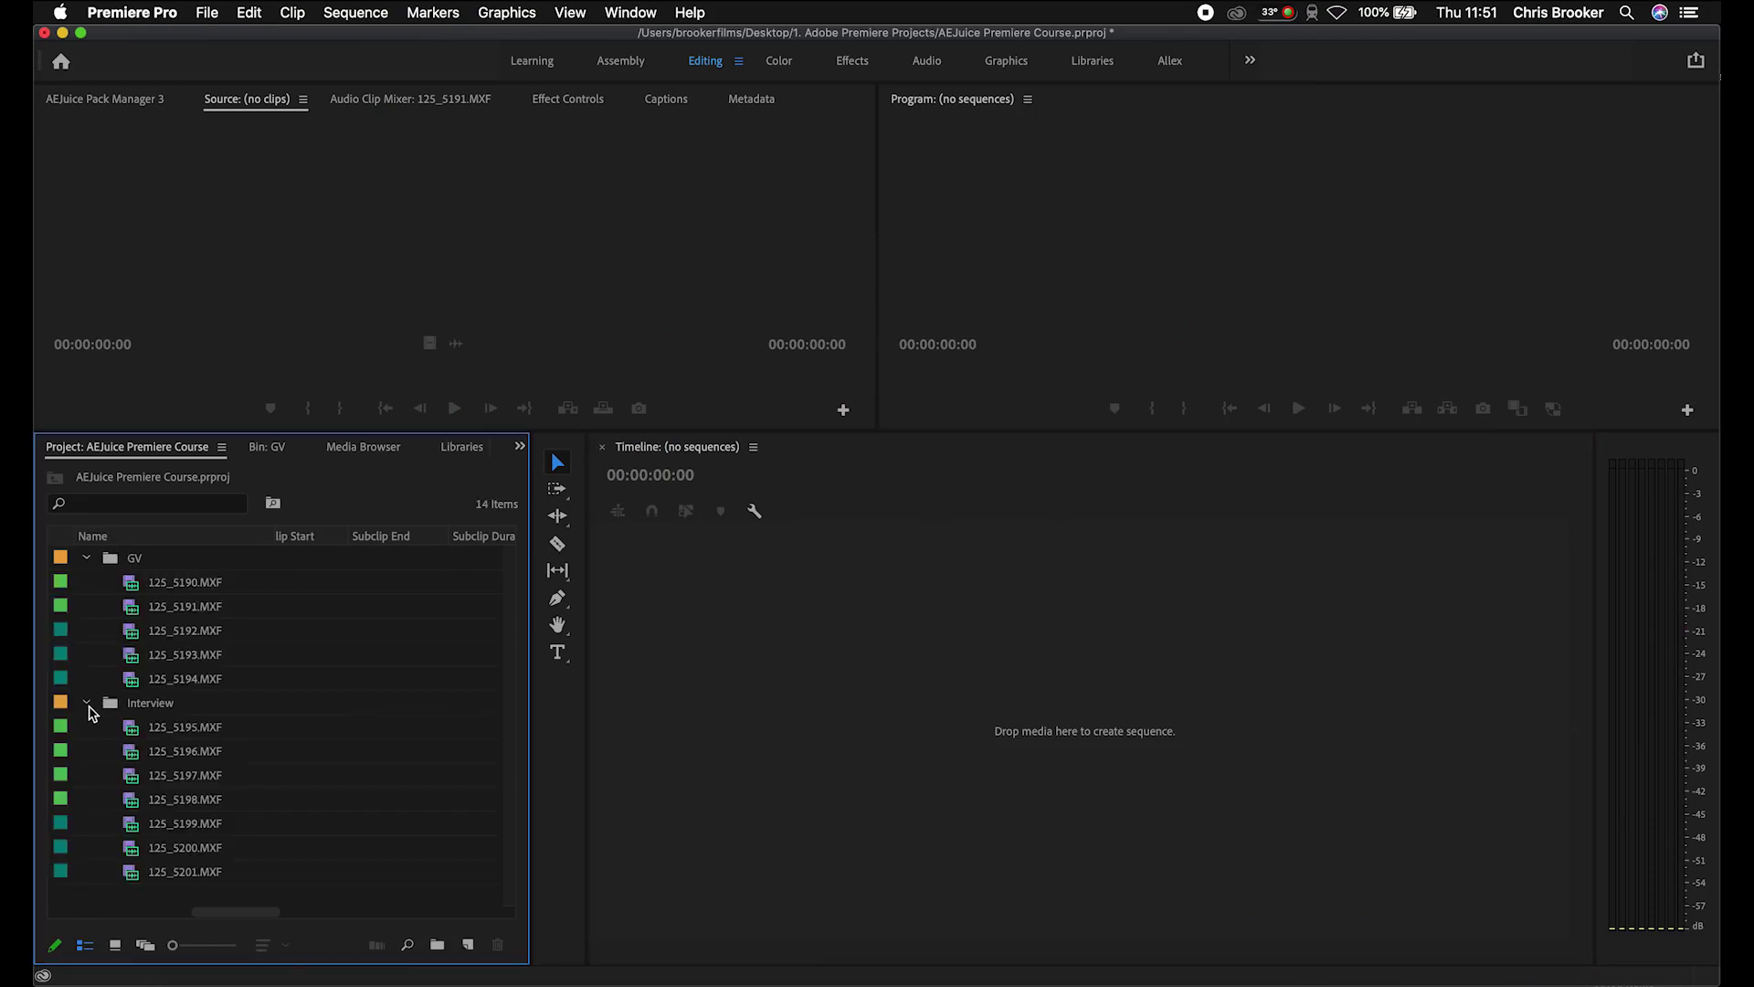
pyautogui.click(88, 703)
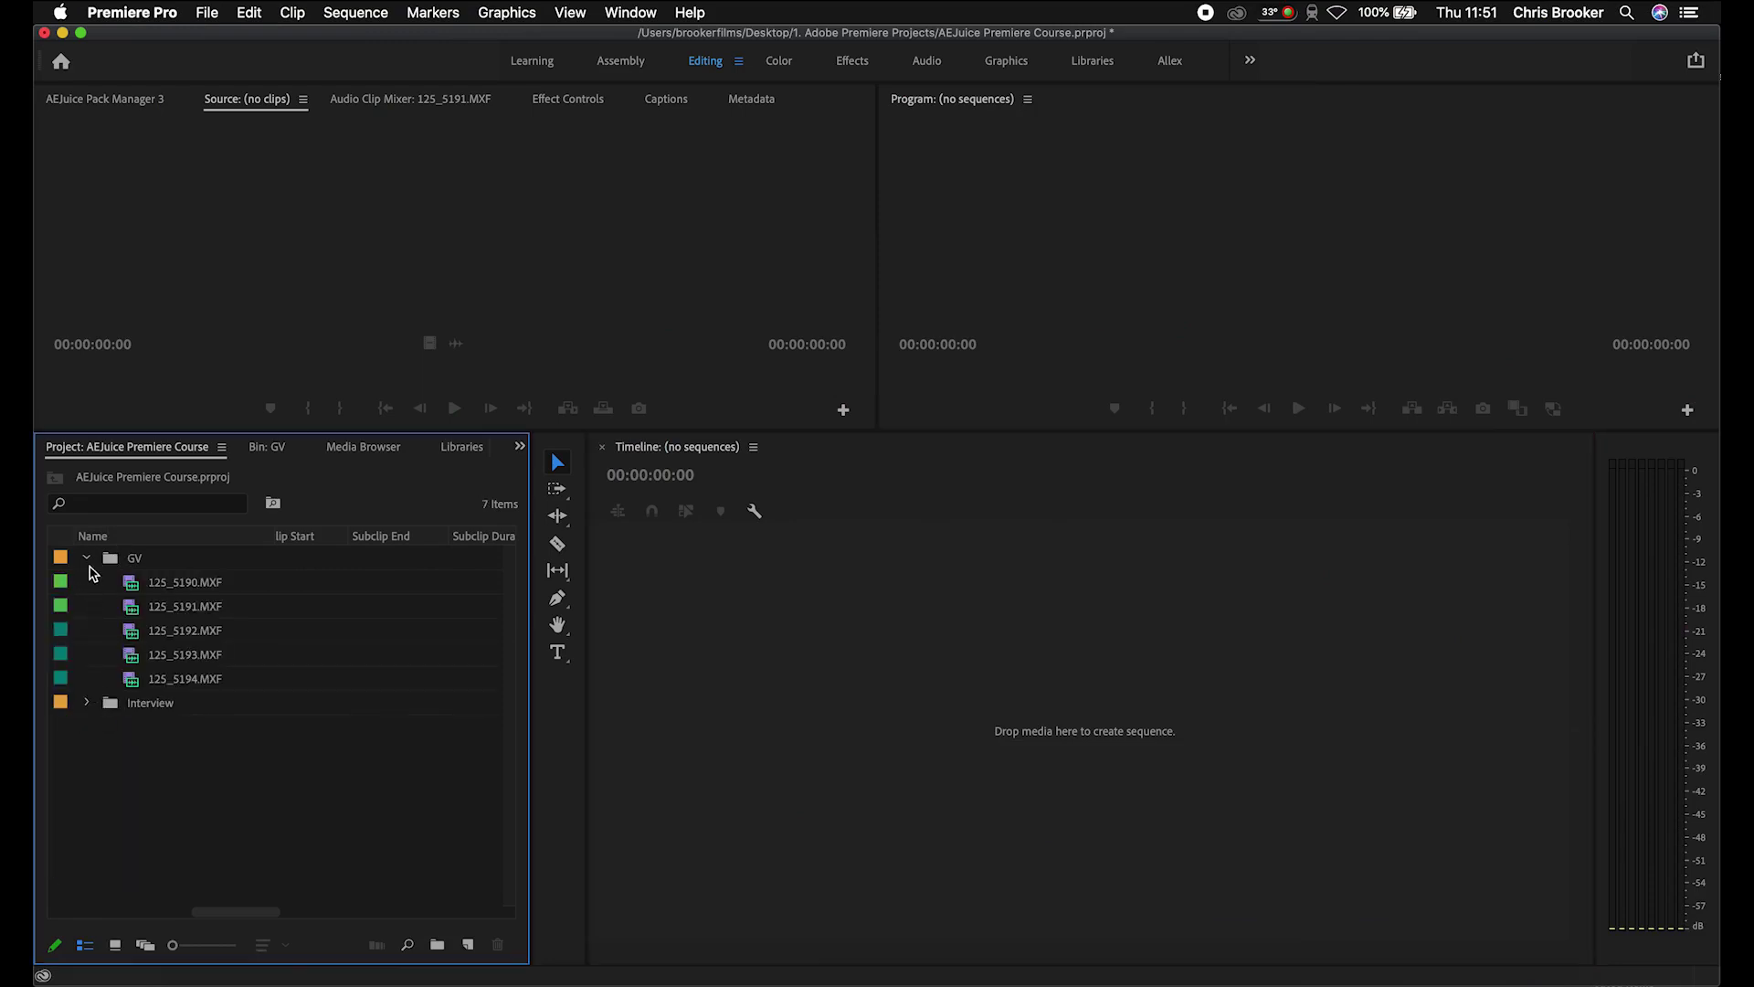
pyautogui.click(87, 559)
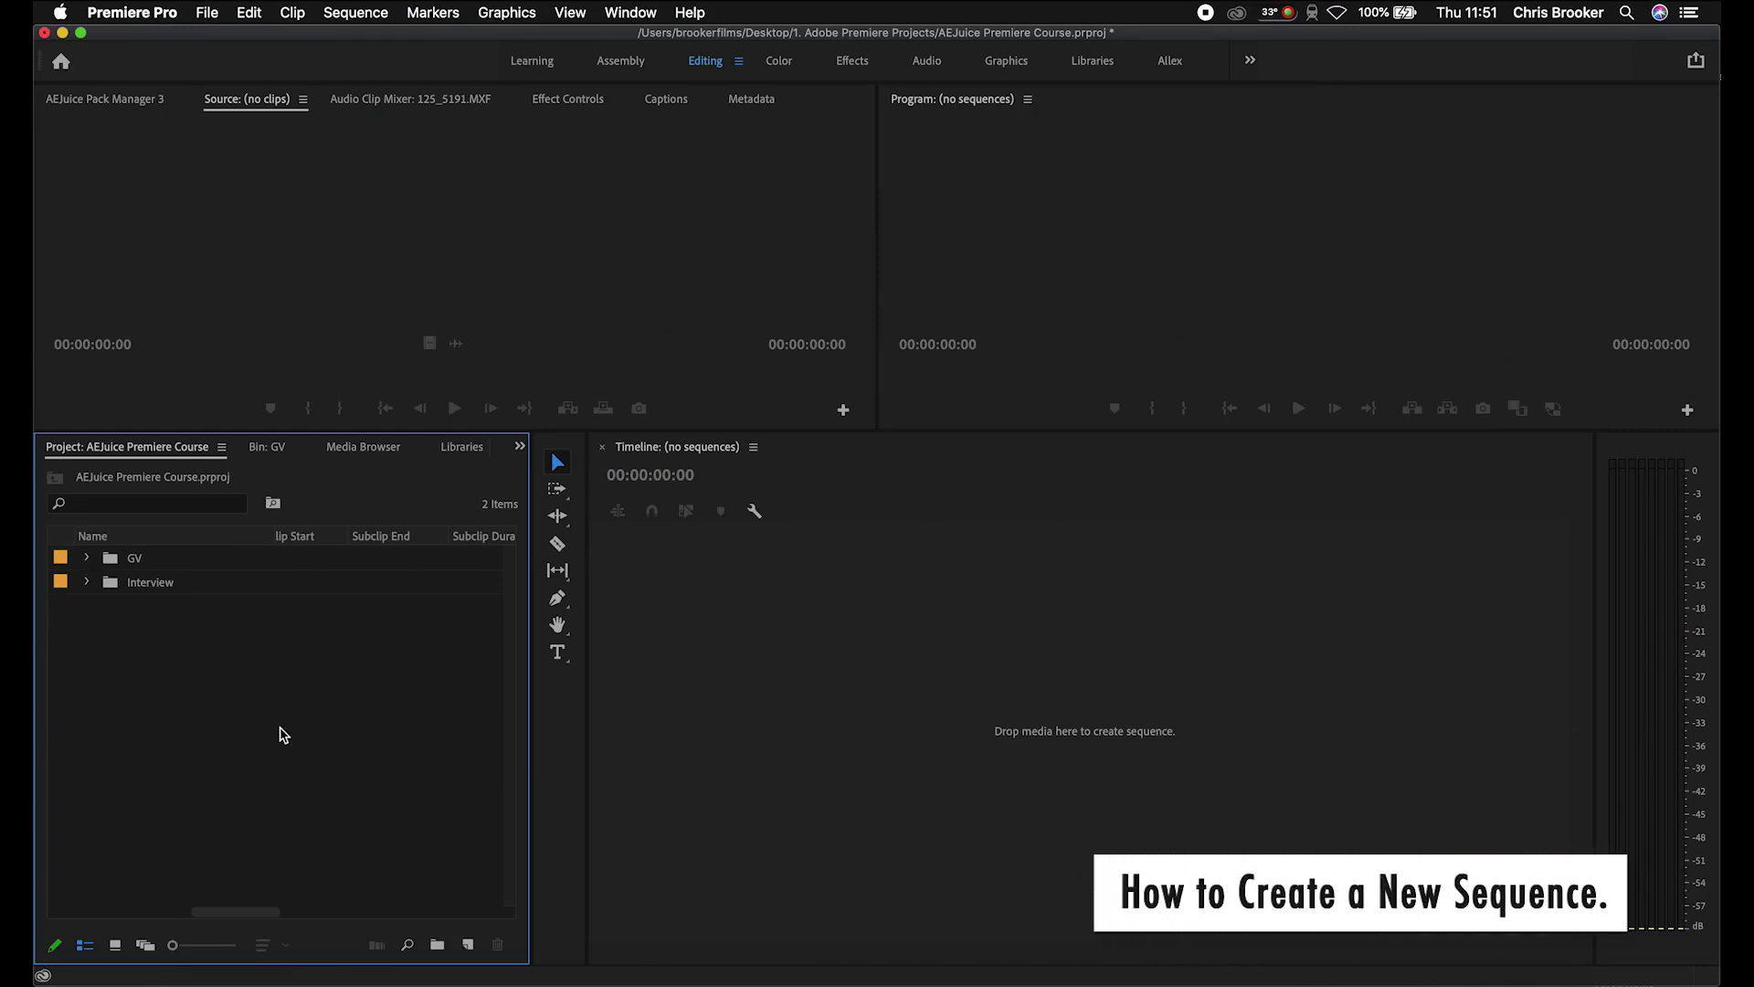
# Open the New Sequence settings from the menu bar and cancel without creating a sequence.
pyautogui.click(209, 12)
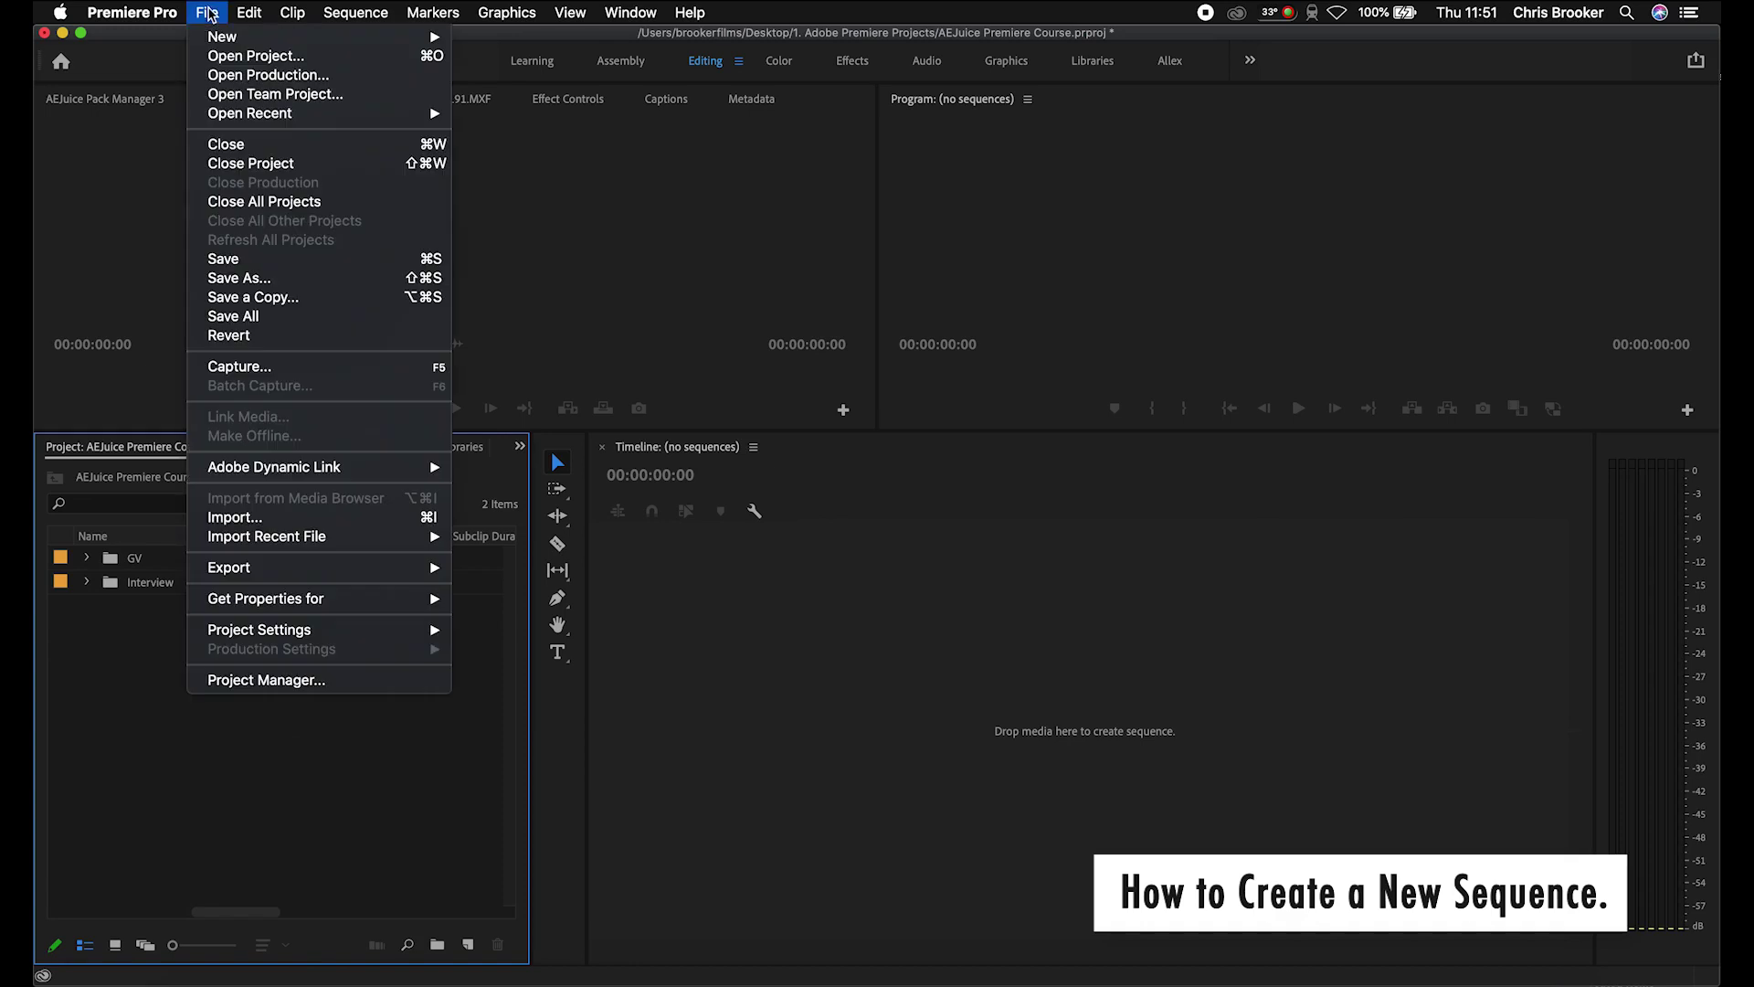
pyautogui.moveTo(219, 36)
pyautogui.click(523, 102)
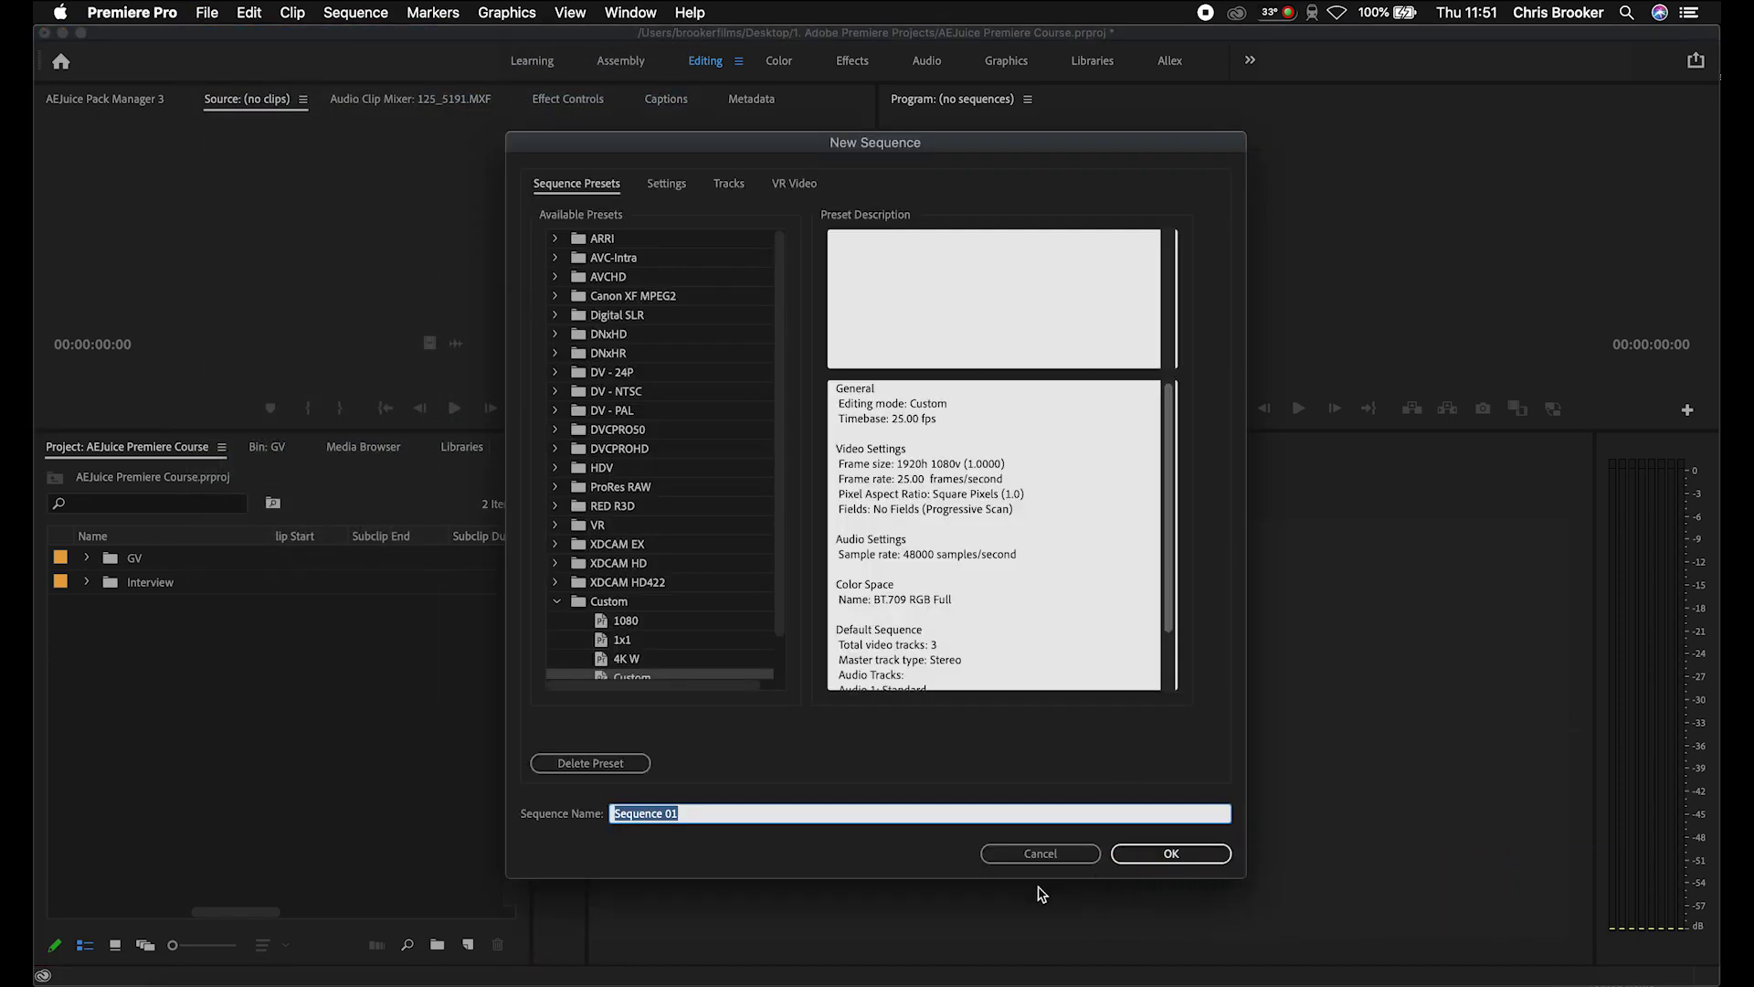
pyautogui.click(1046, 855)
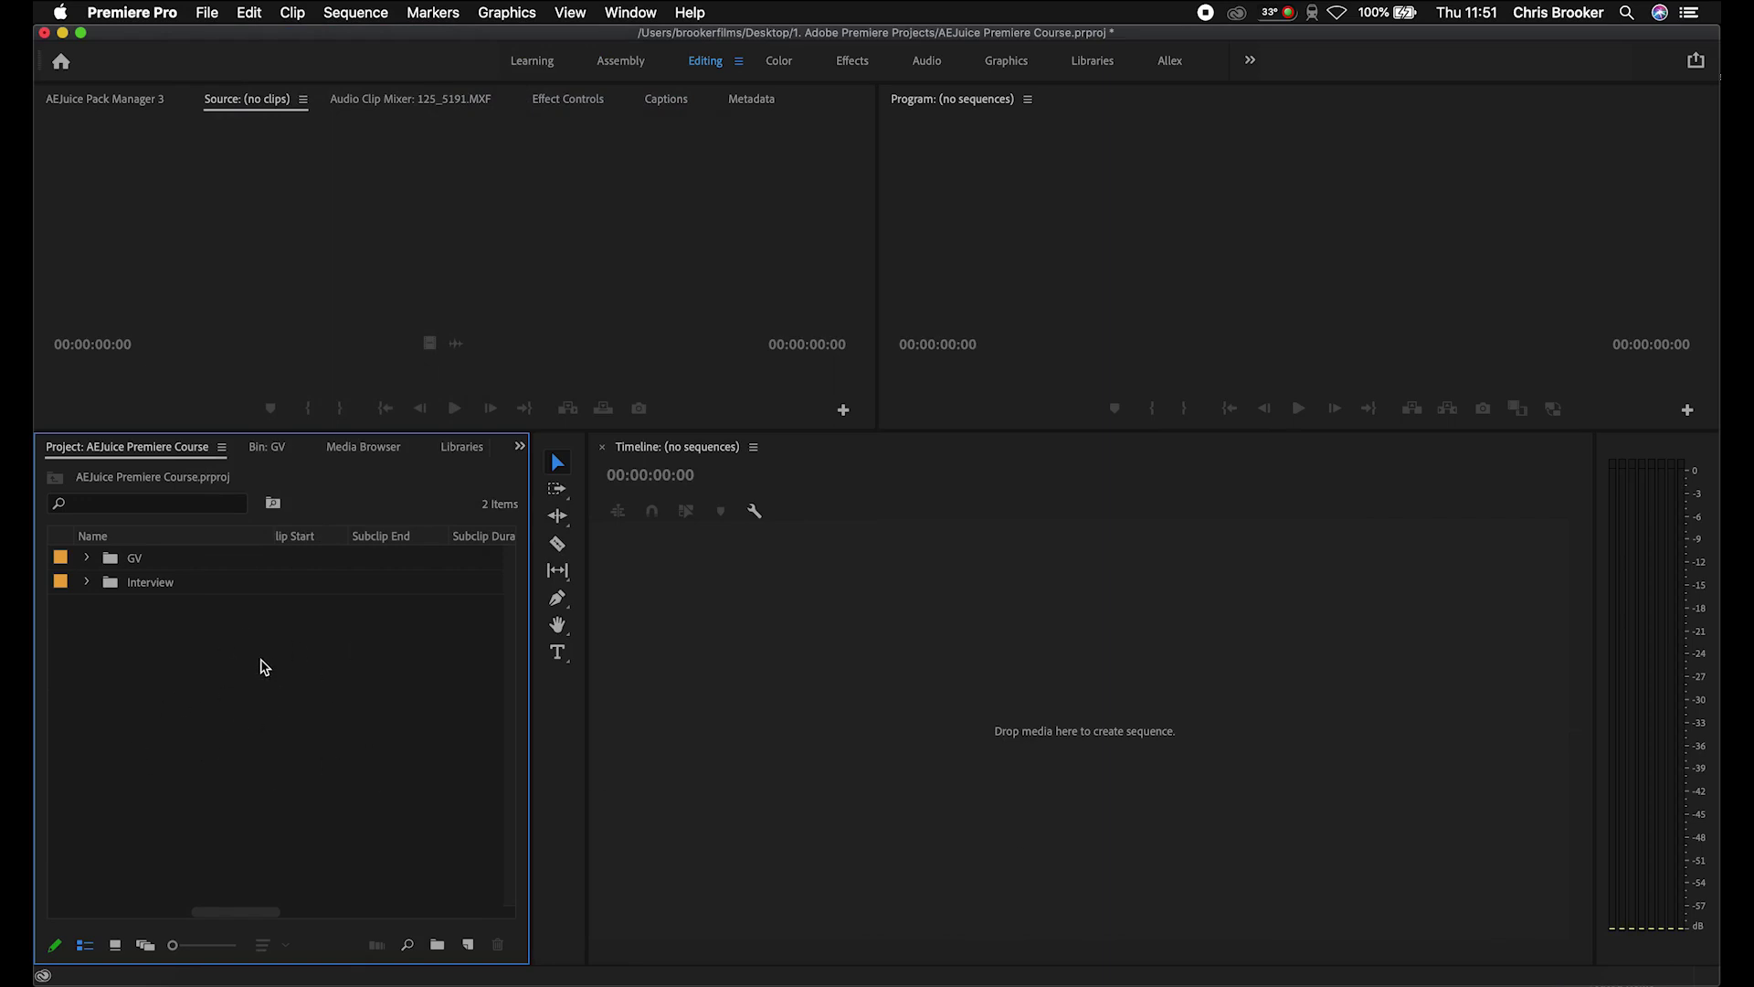
# Reopen New Sequence from the Project panel's New Item menu and collapse the Custom presets.
pyautogui.rightClick(264, 668)
pyautogui.moveTo(388, 687)
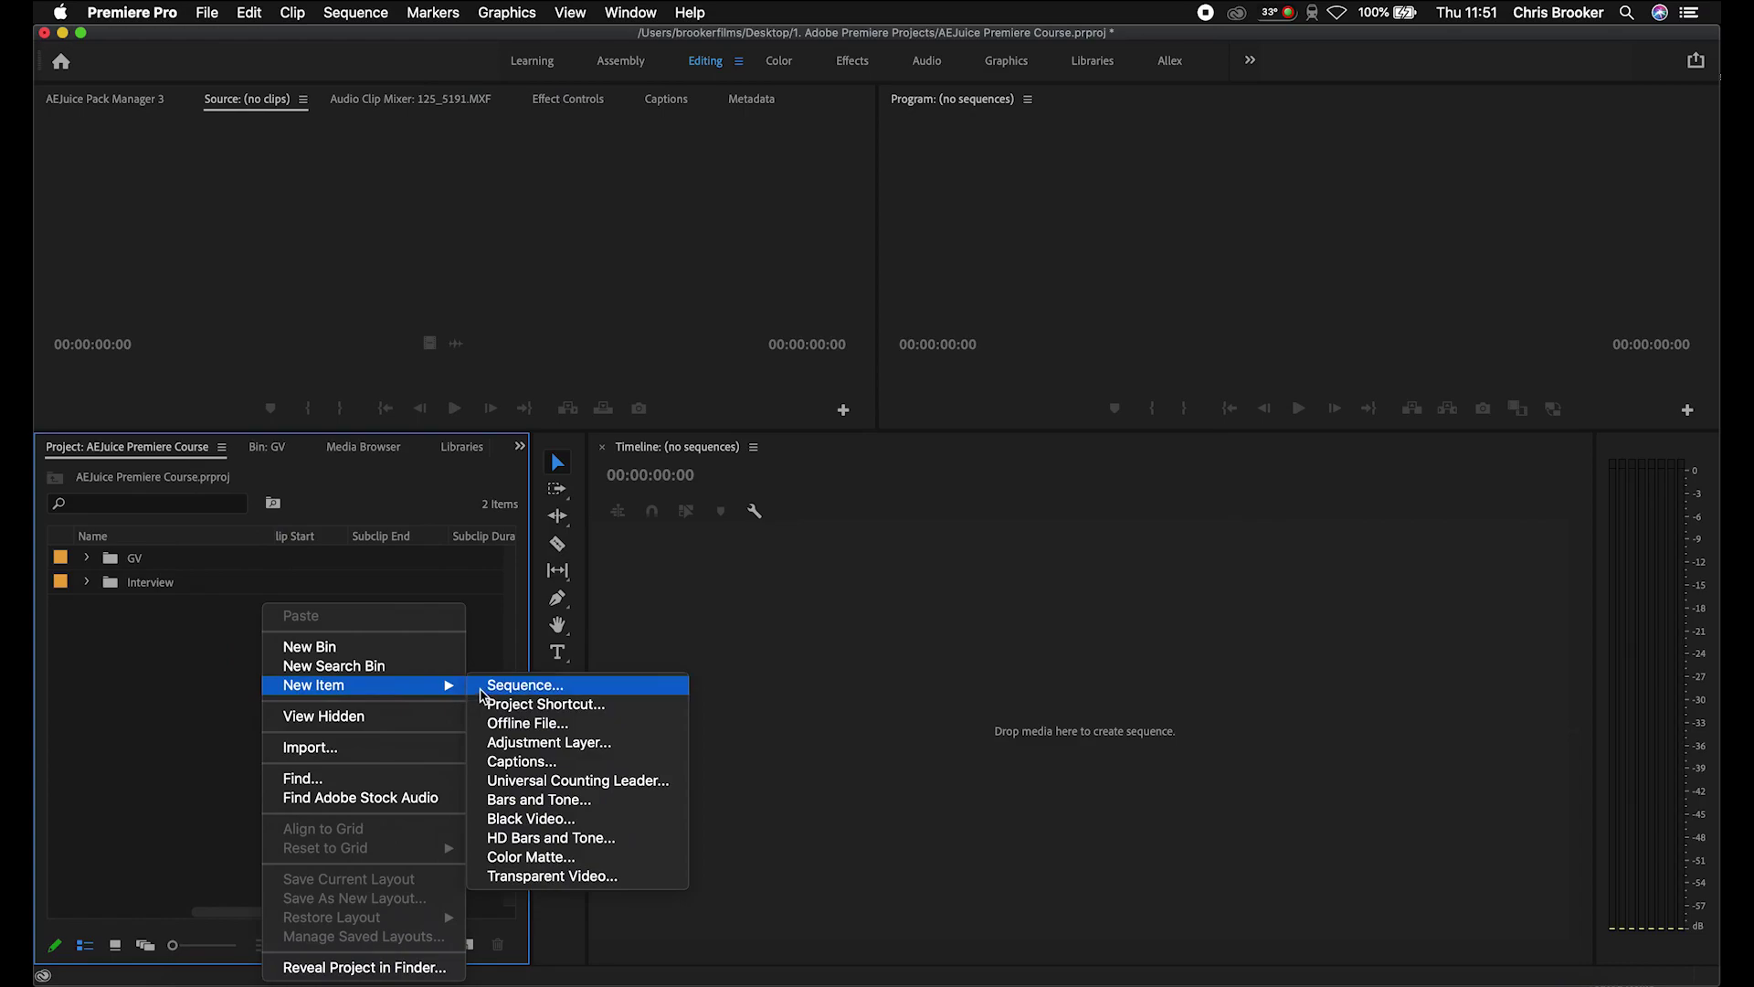
pyautogui.click(483, 695)
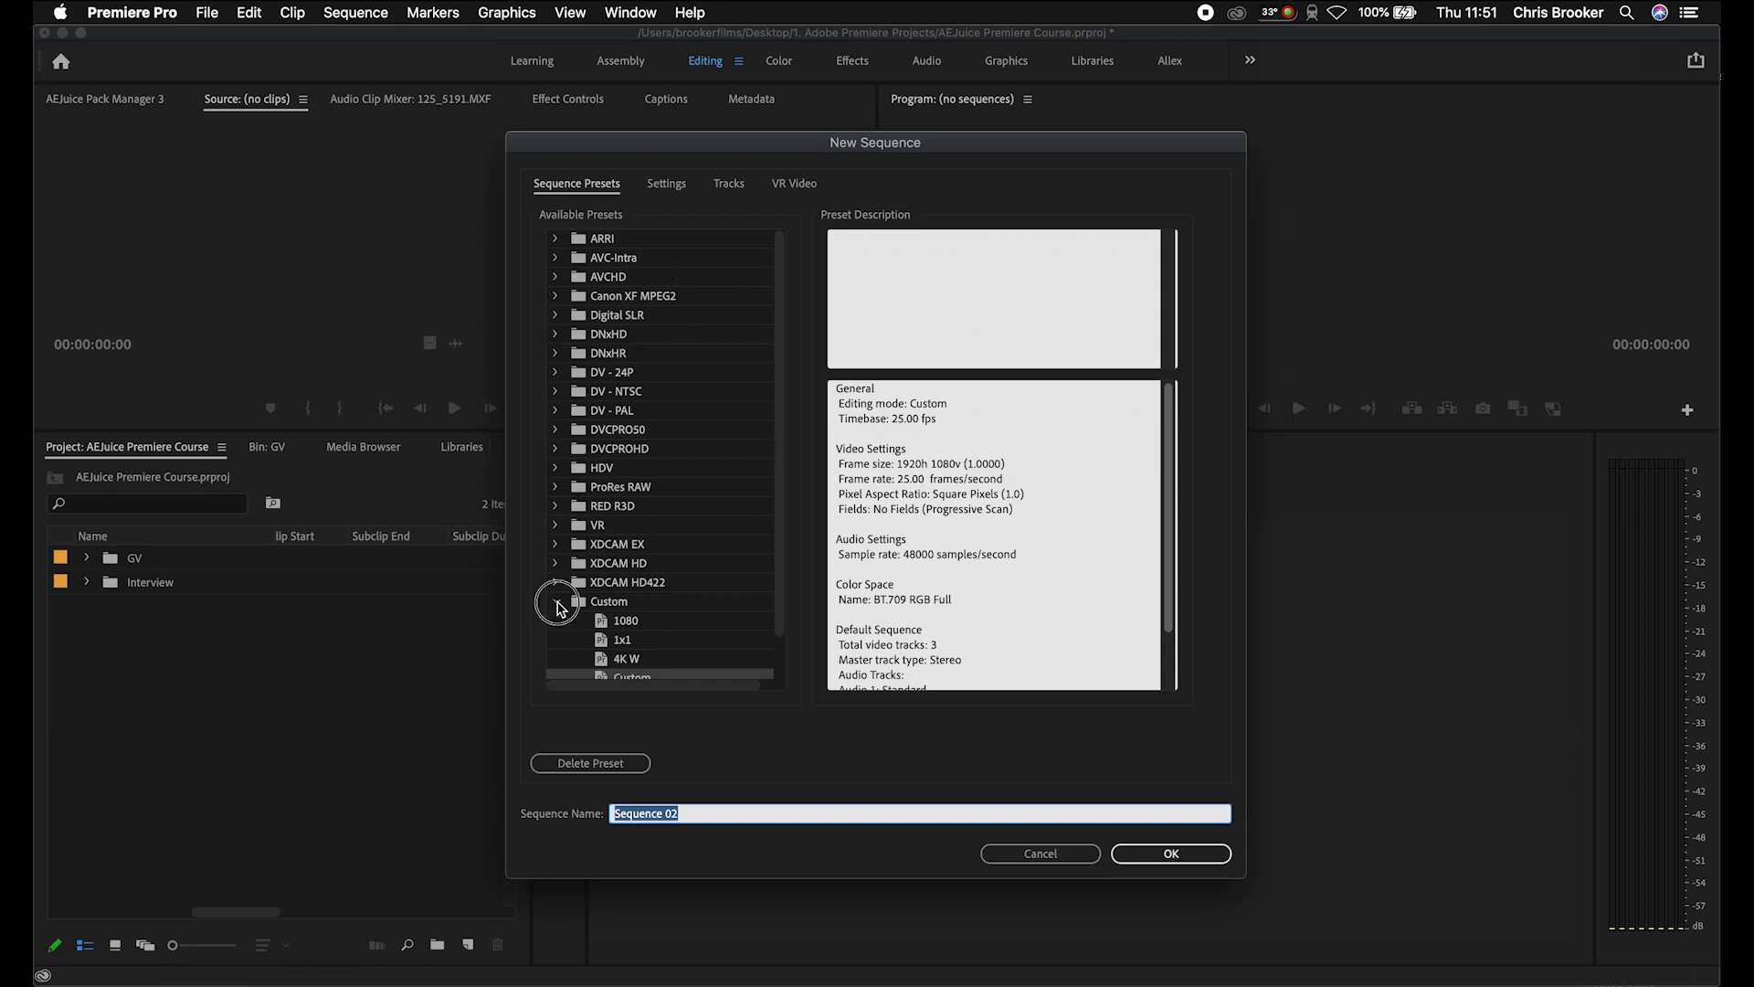
pyautogui.click(556, 601)
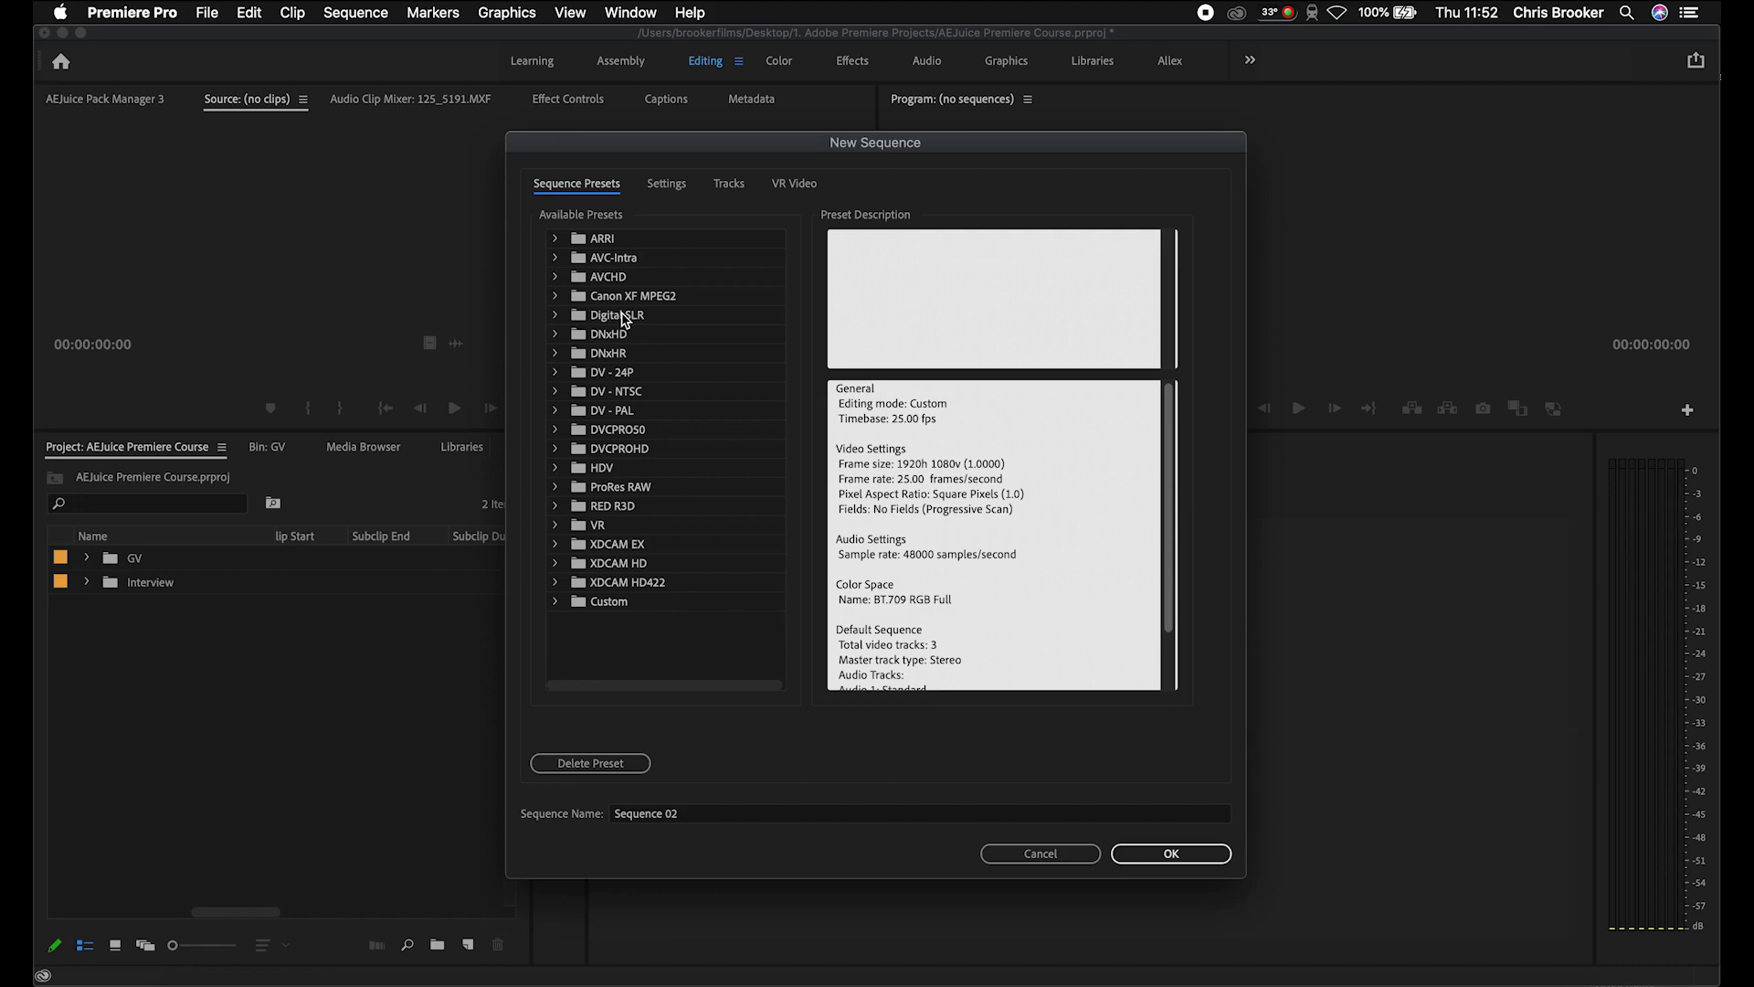
# On the Settings page, confirm Custom editing mode, 25 fps timebase and 1920×1080 frame size.
pyautogui.click(669, 186)
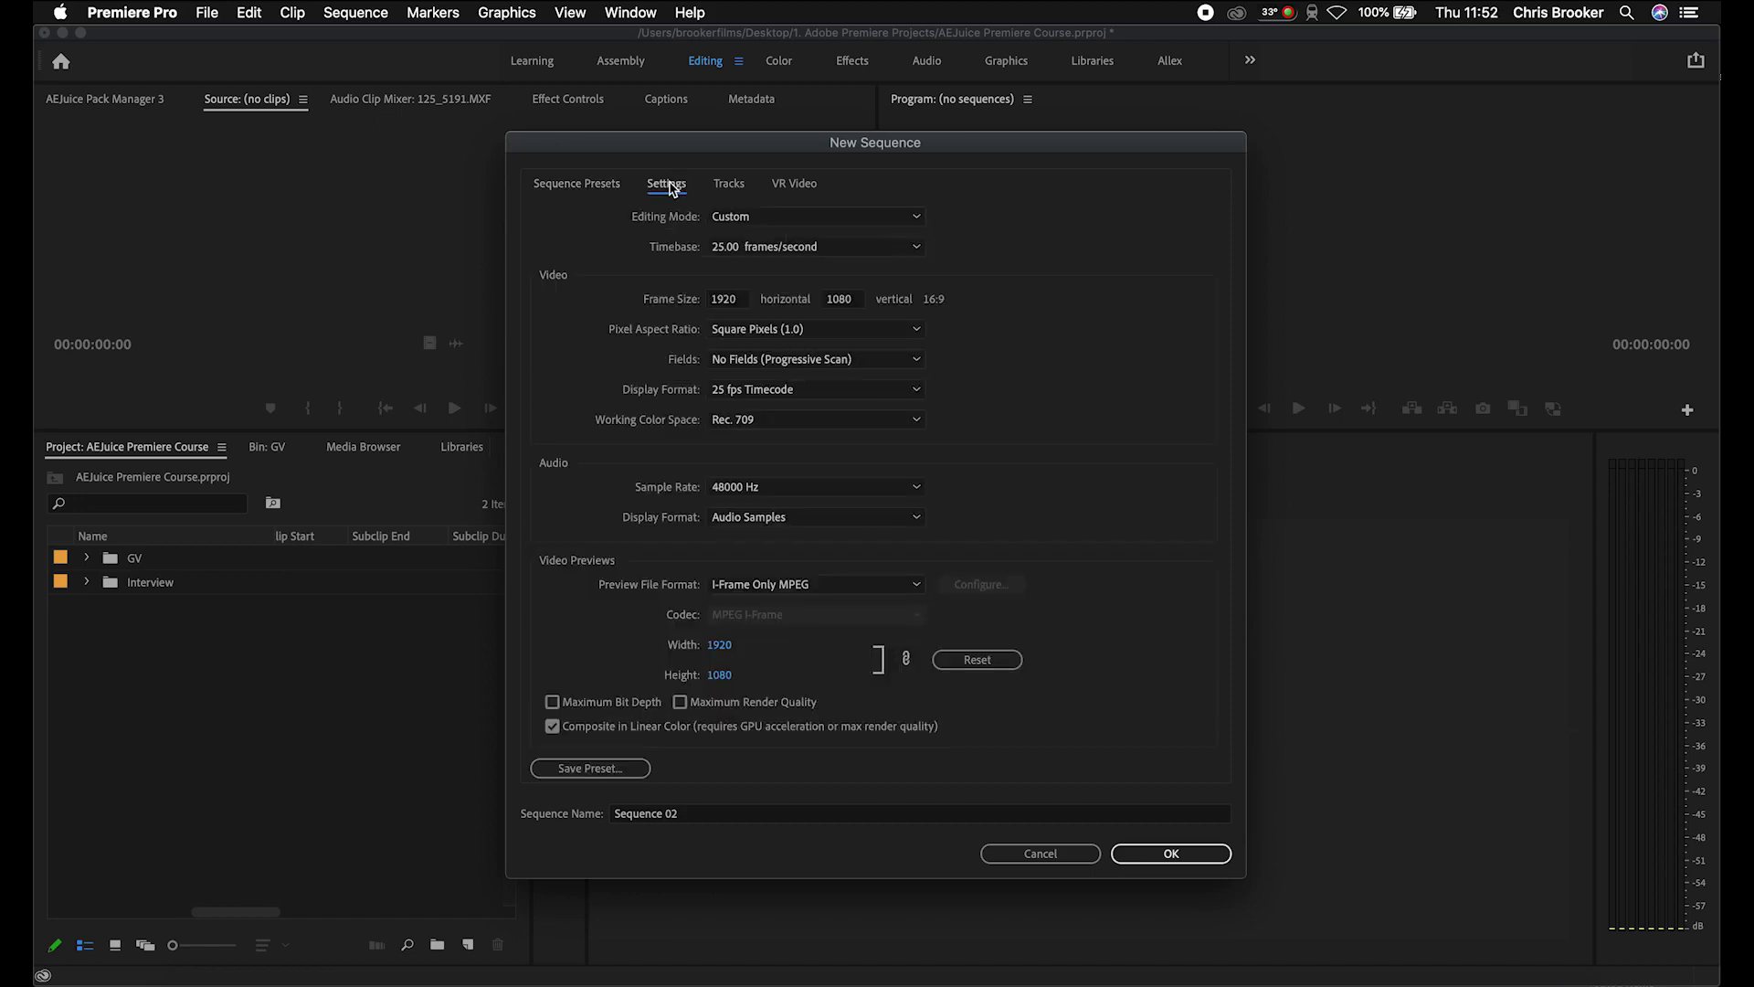
pyautogui.click(744, 217)
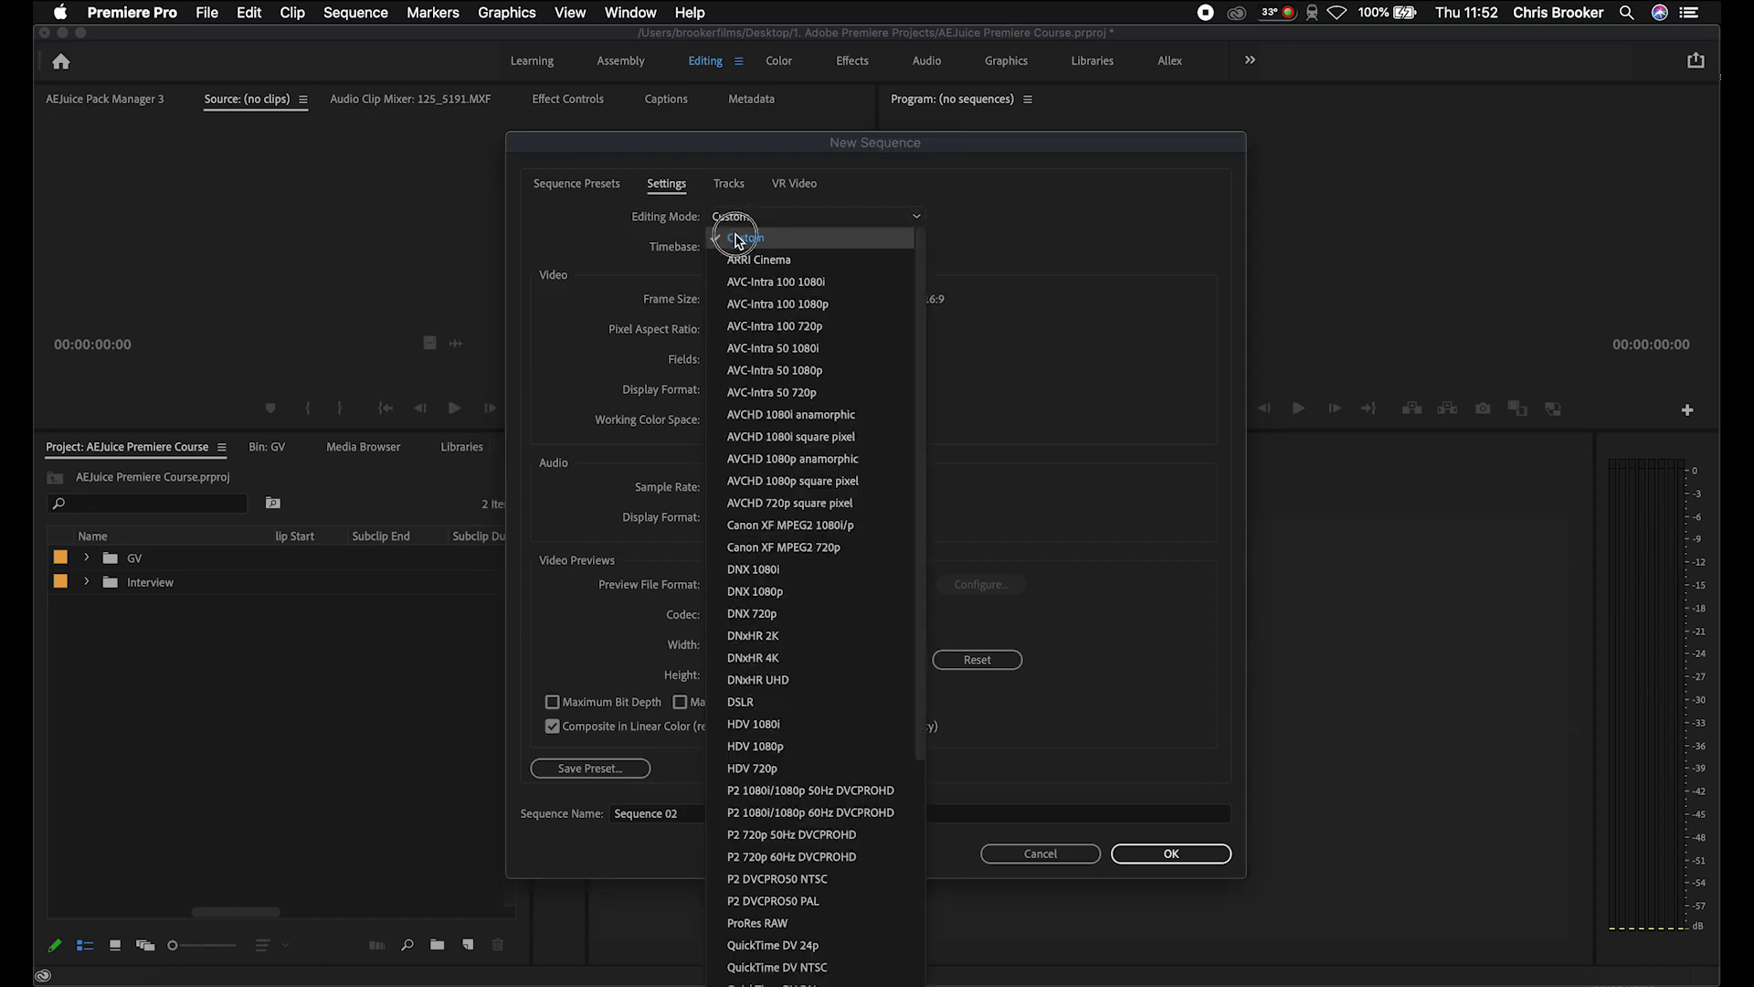
pyautogui.click(736, 238)
pyautogui.click(753, 250)
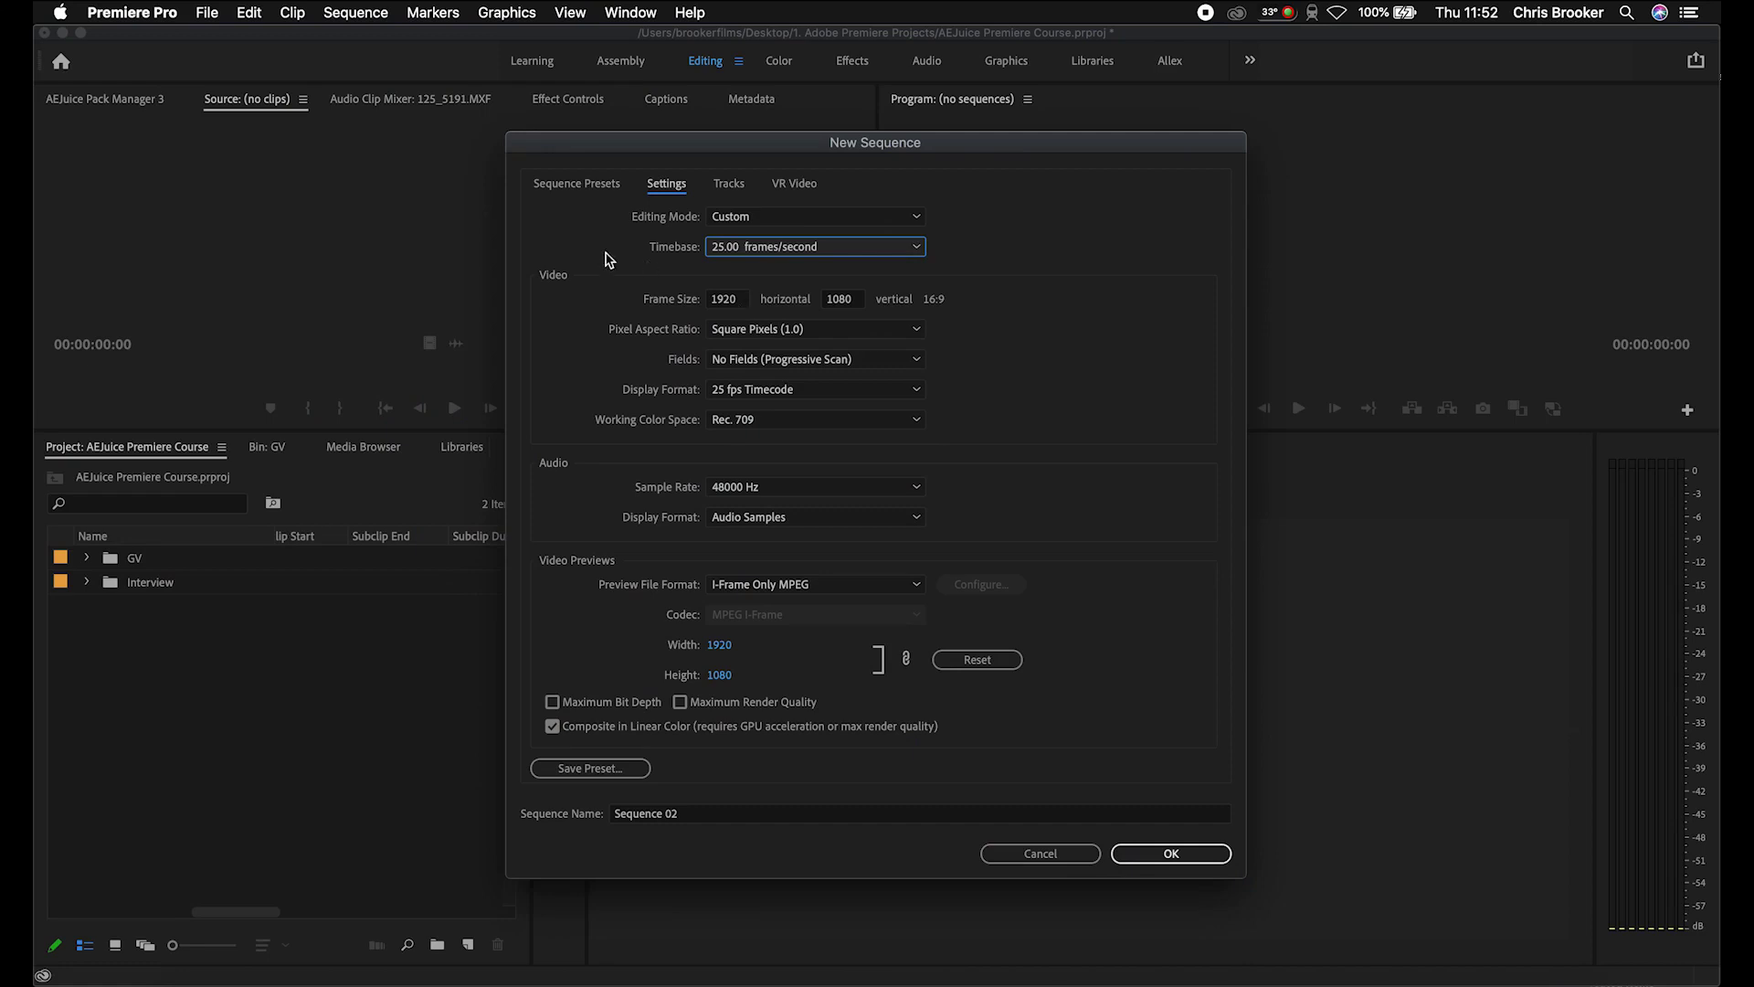
pyautogui.click(729, 305)
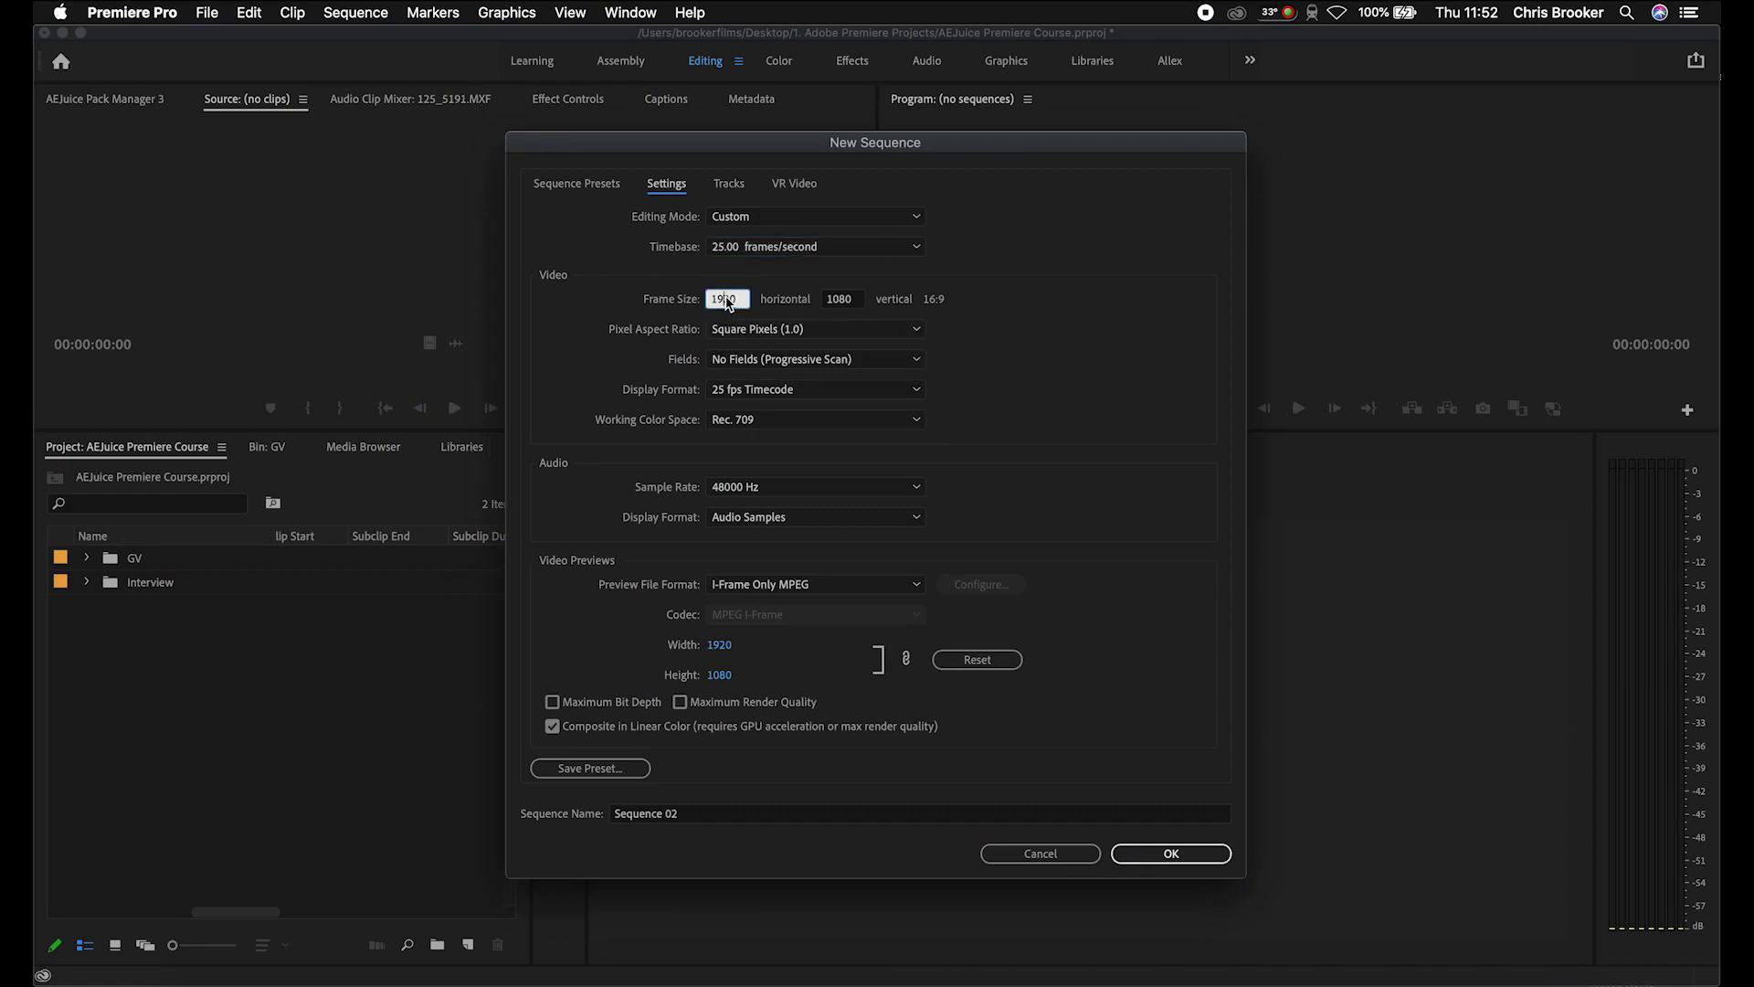
pyautogui.click(846, 299)
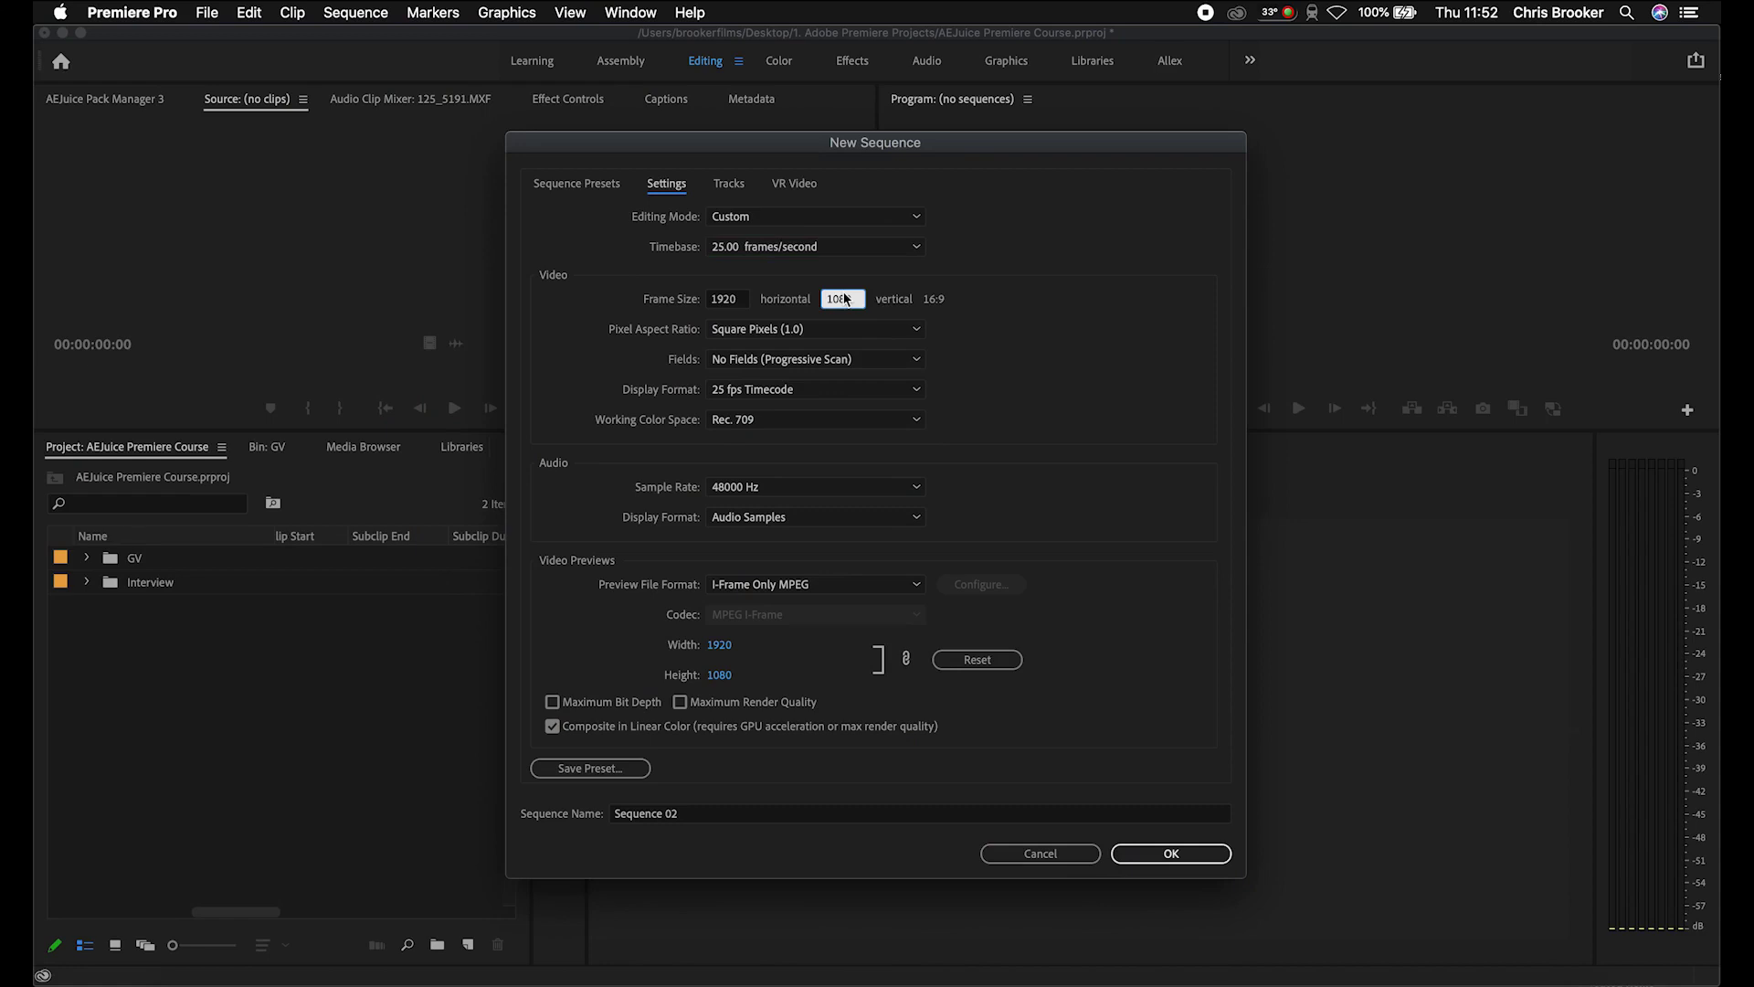
# Confirm Square Pixels, no fields, 25 fps Timecode, Rec. 709 colour space and 48000 Hz audio.
pyautogui.click(745, 330)
pyautogui.click(780, 355)
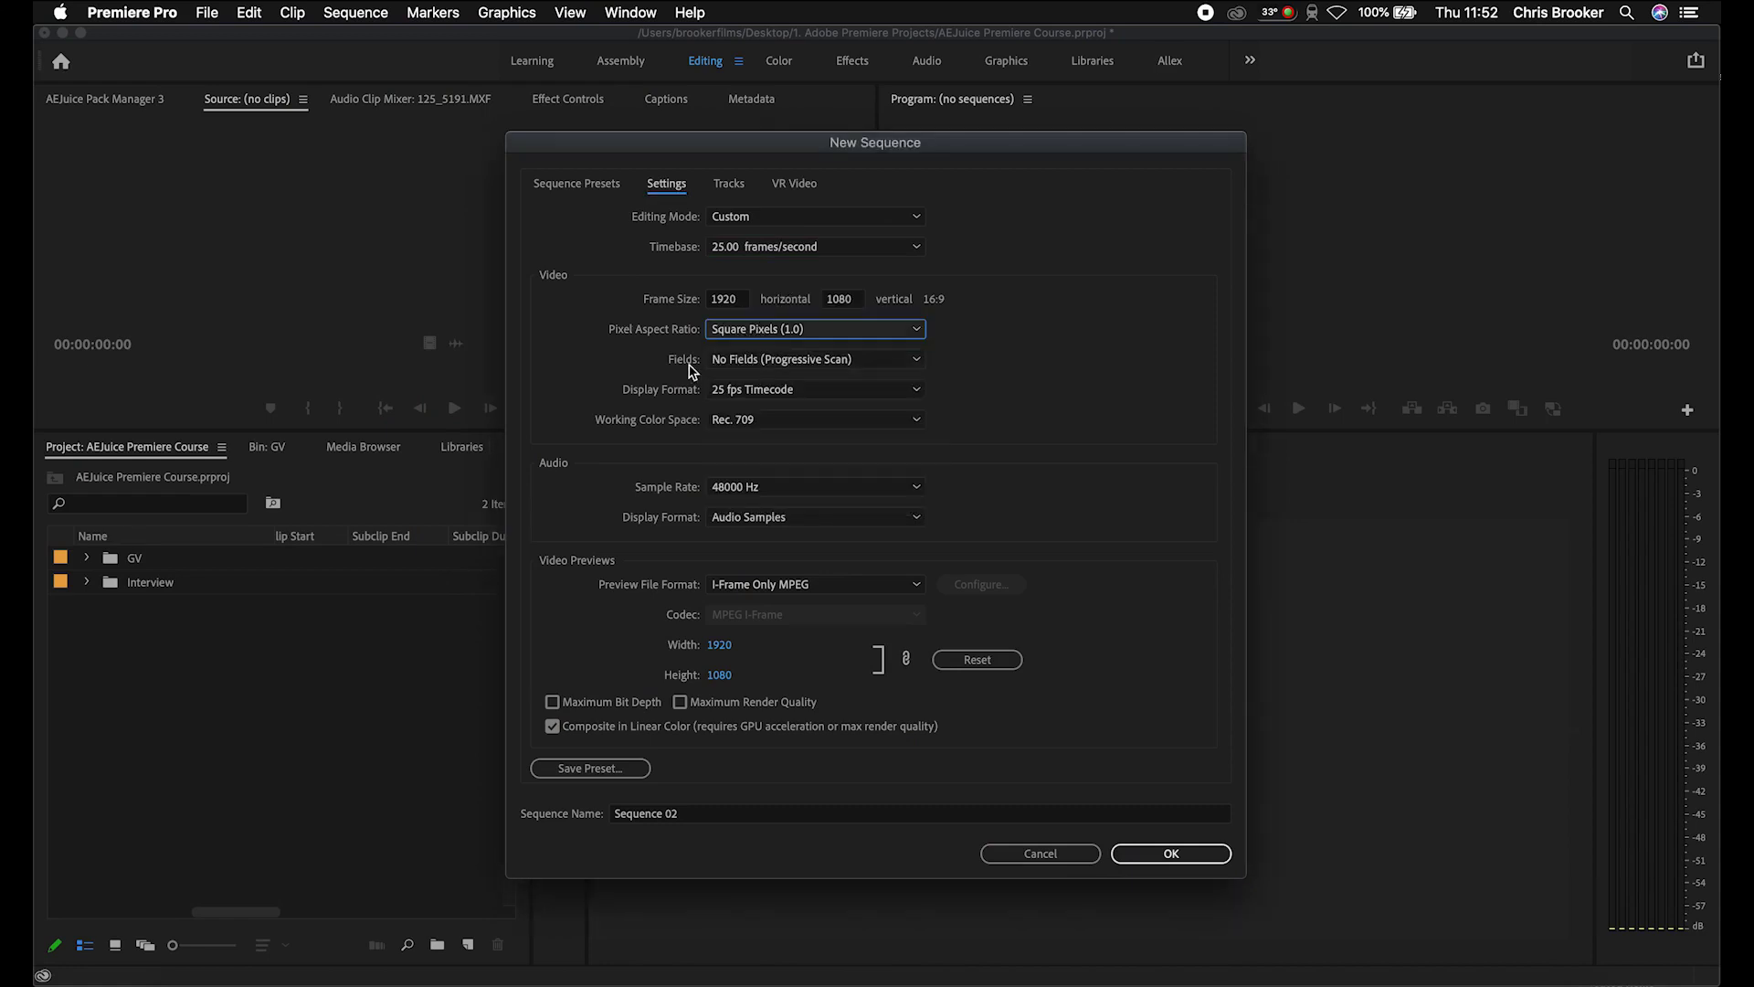
pyautogui.click(778, 356)
pyautogui.click(768, 390)
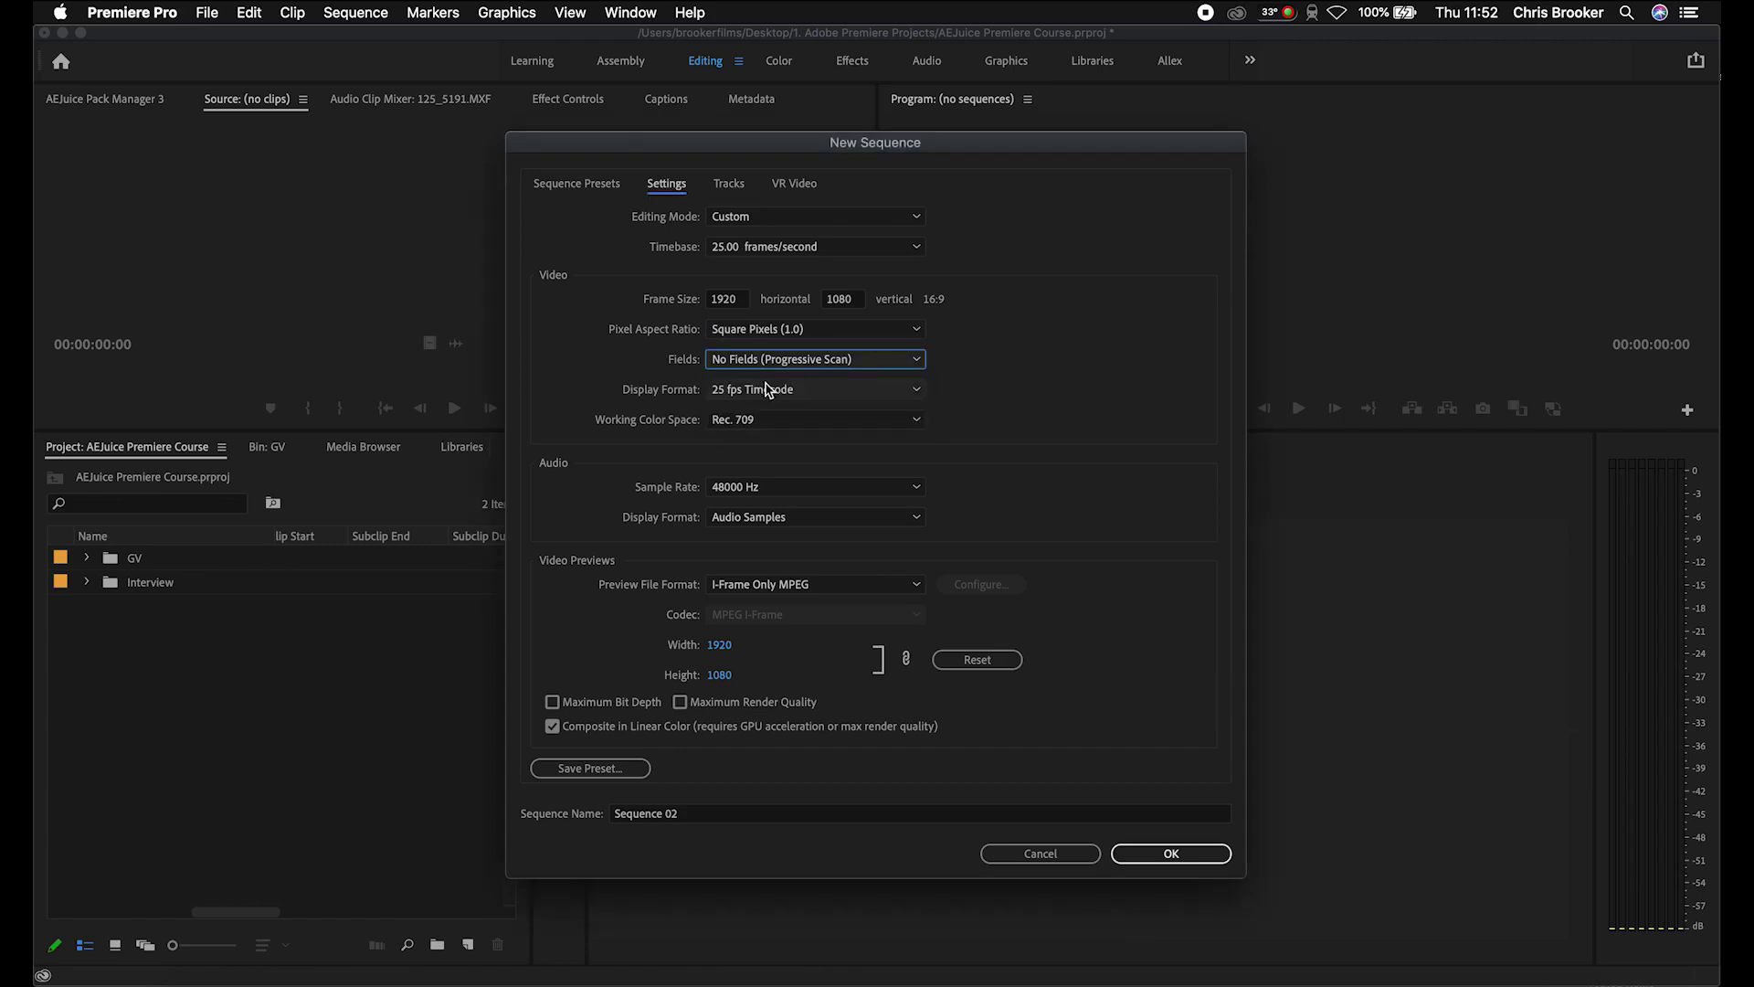
pyautogui.click(809, 395)
pyautogui.click(791, 402)
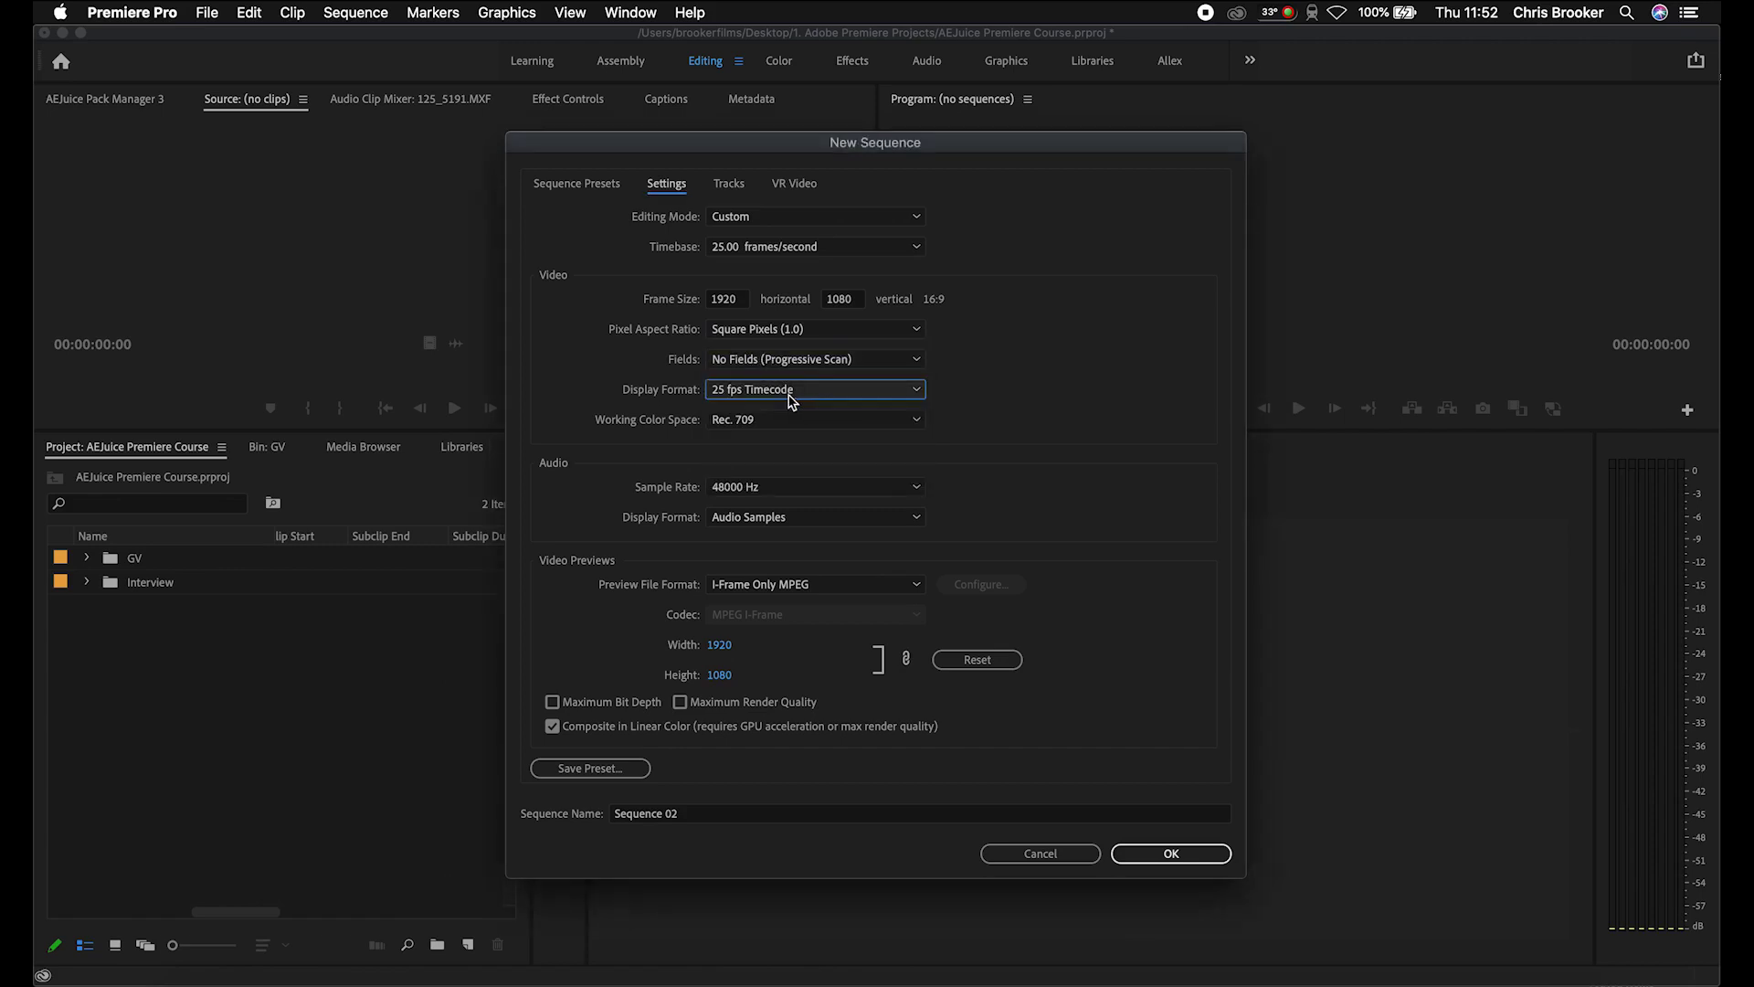
pyautogui.click(770, 422)
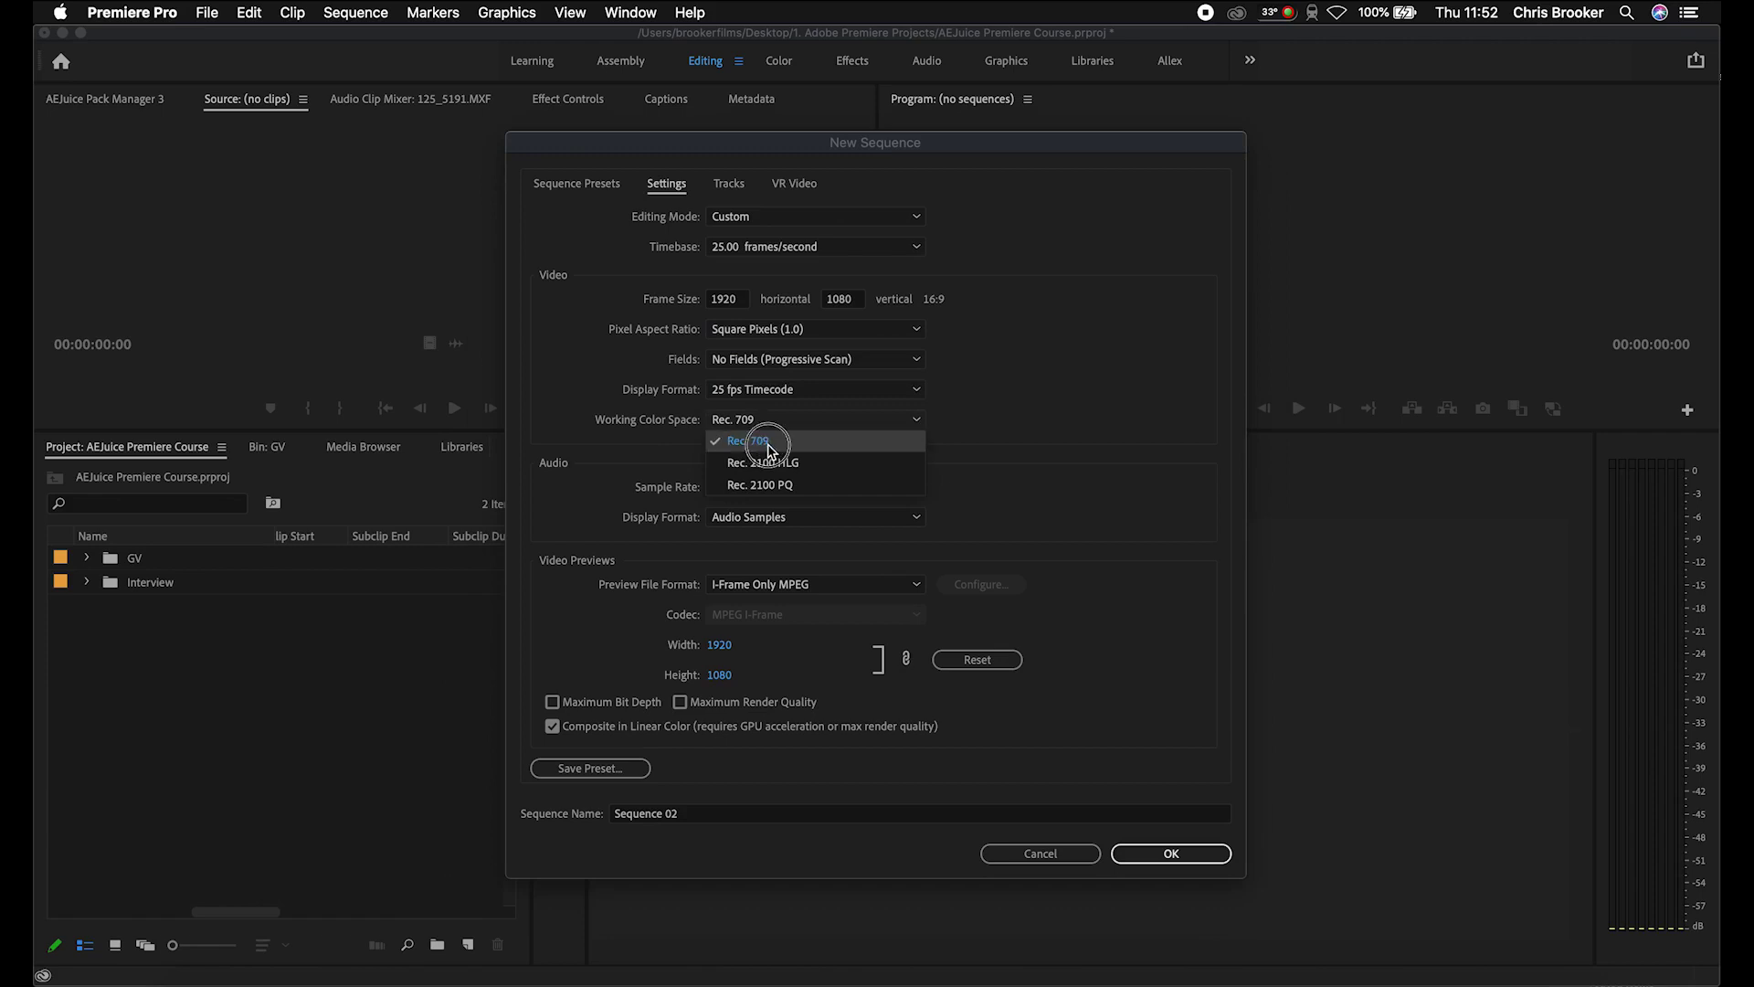
pyautogui.click(770, 445)
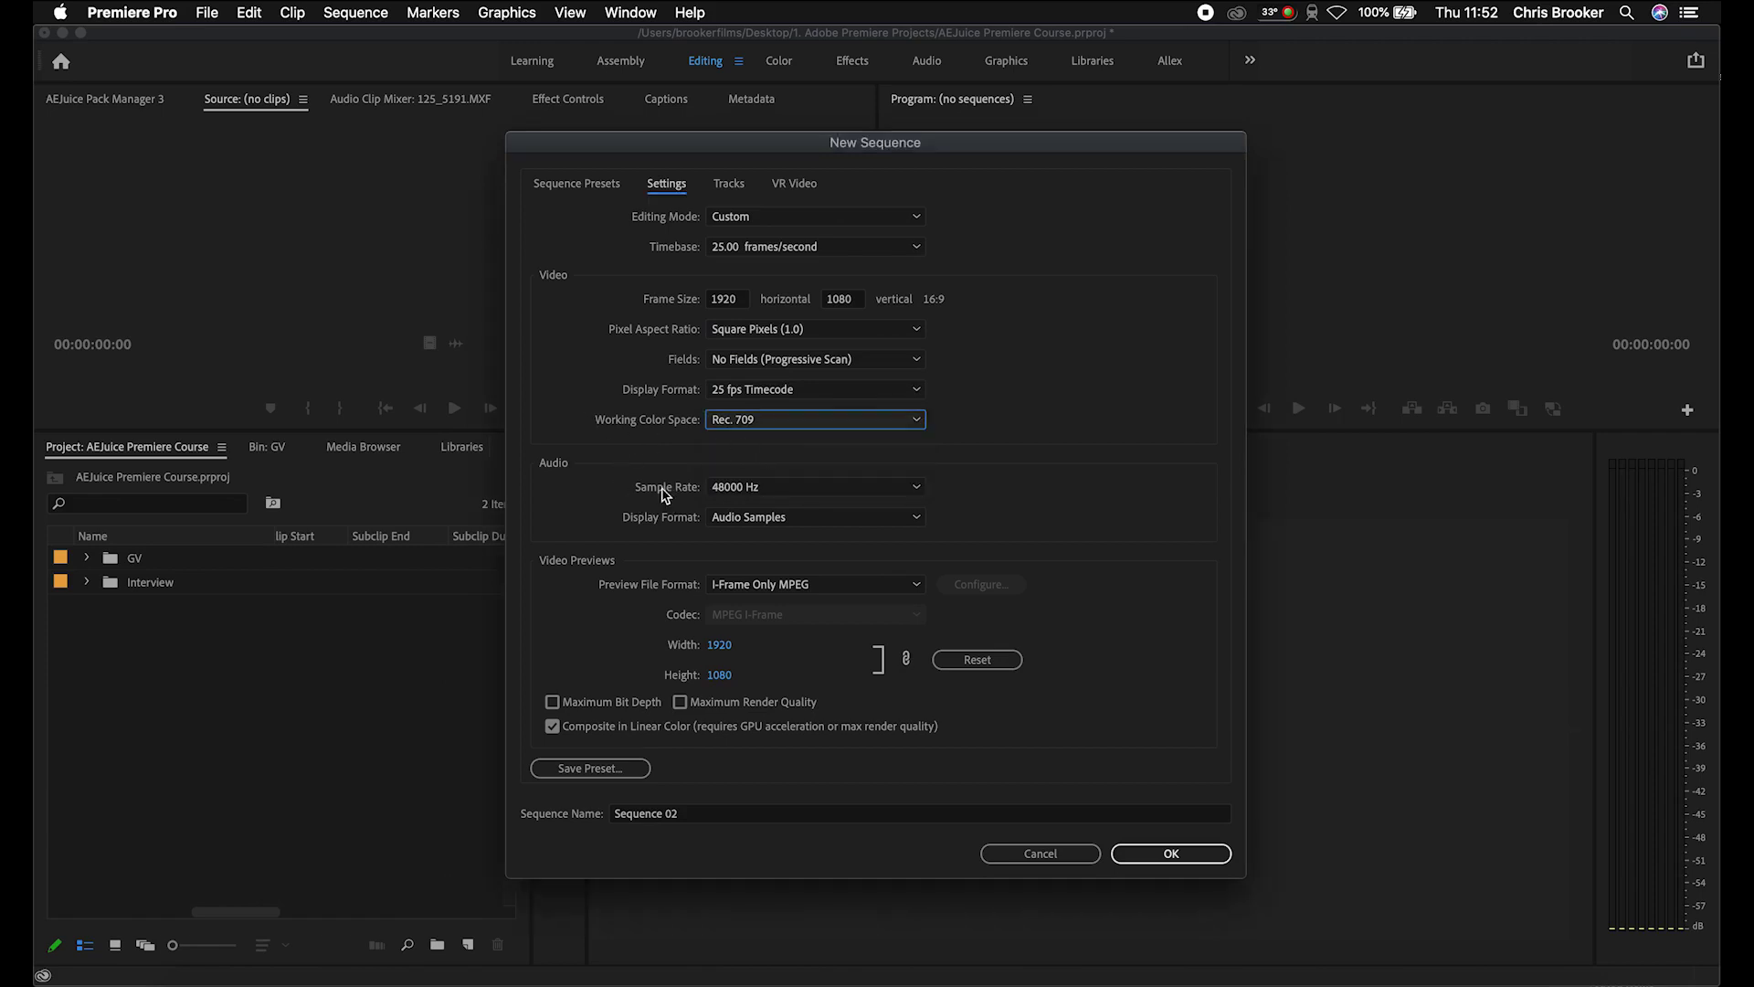
pyautogui.click(776, 486)
pyautogui.click(776, 486)
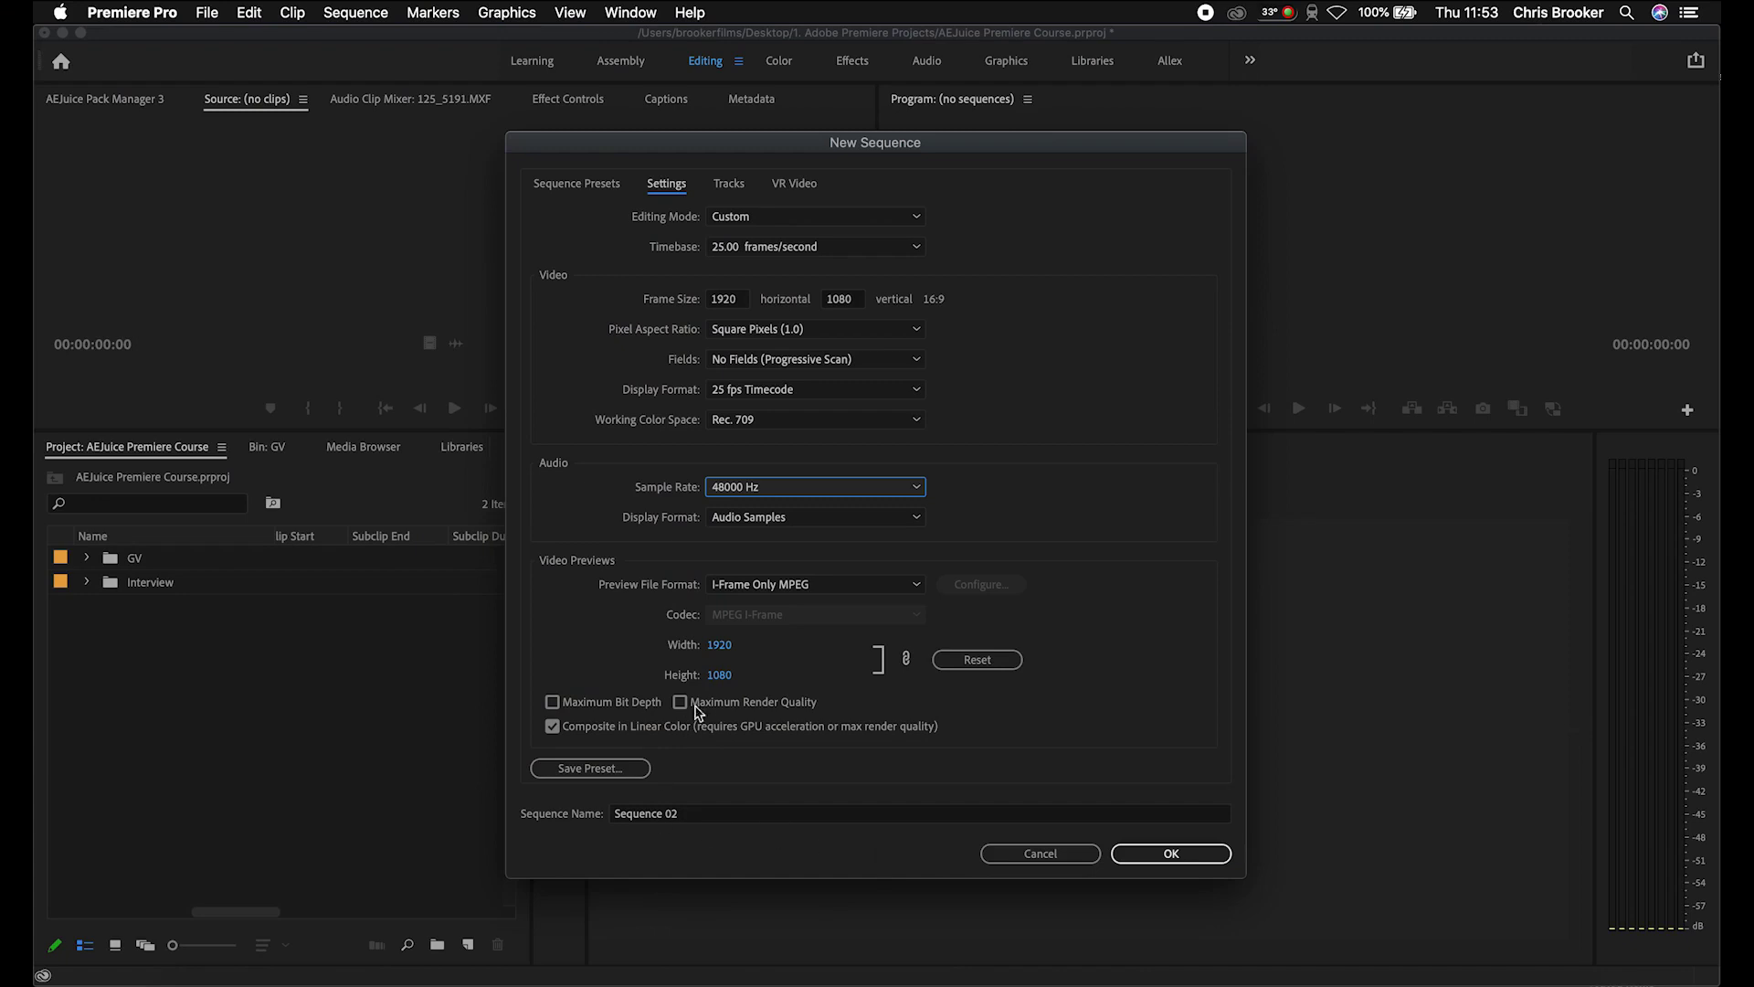
# Save the current sequence settings as a preset named 'Default HD'.
pyautogui.click(600, 775)
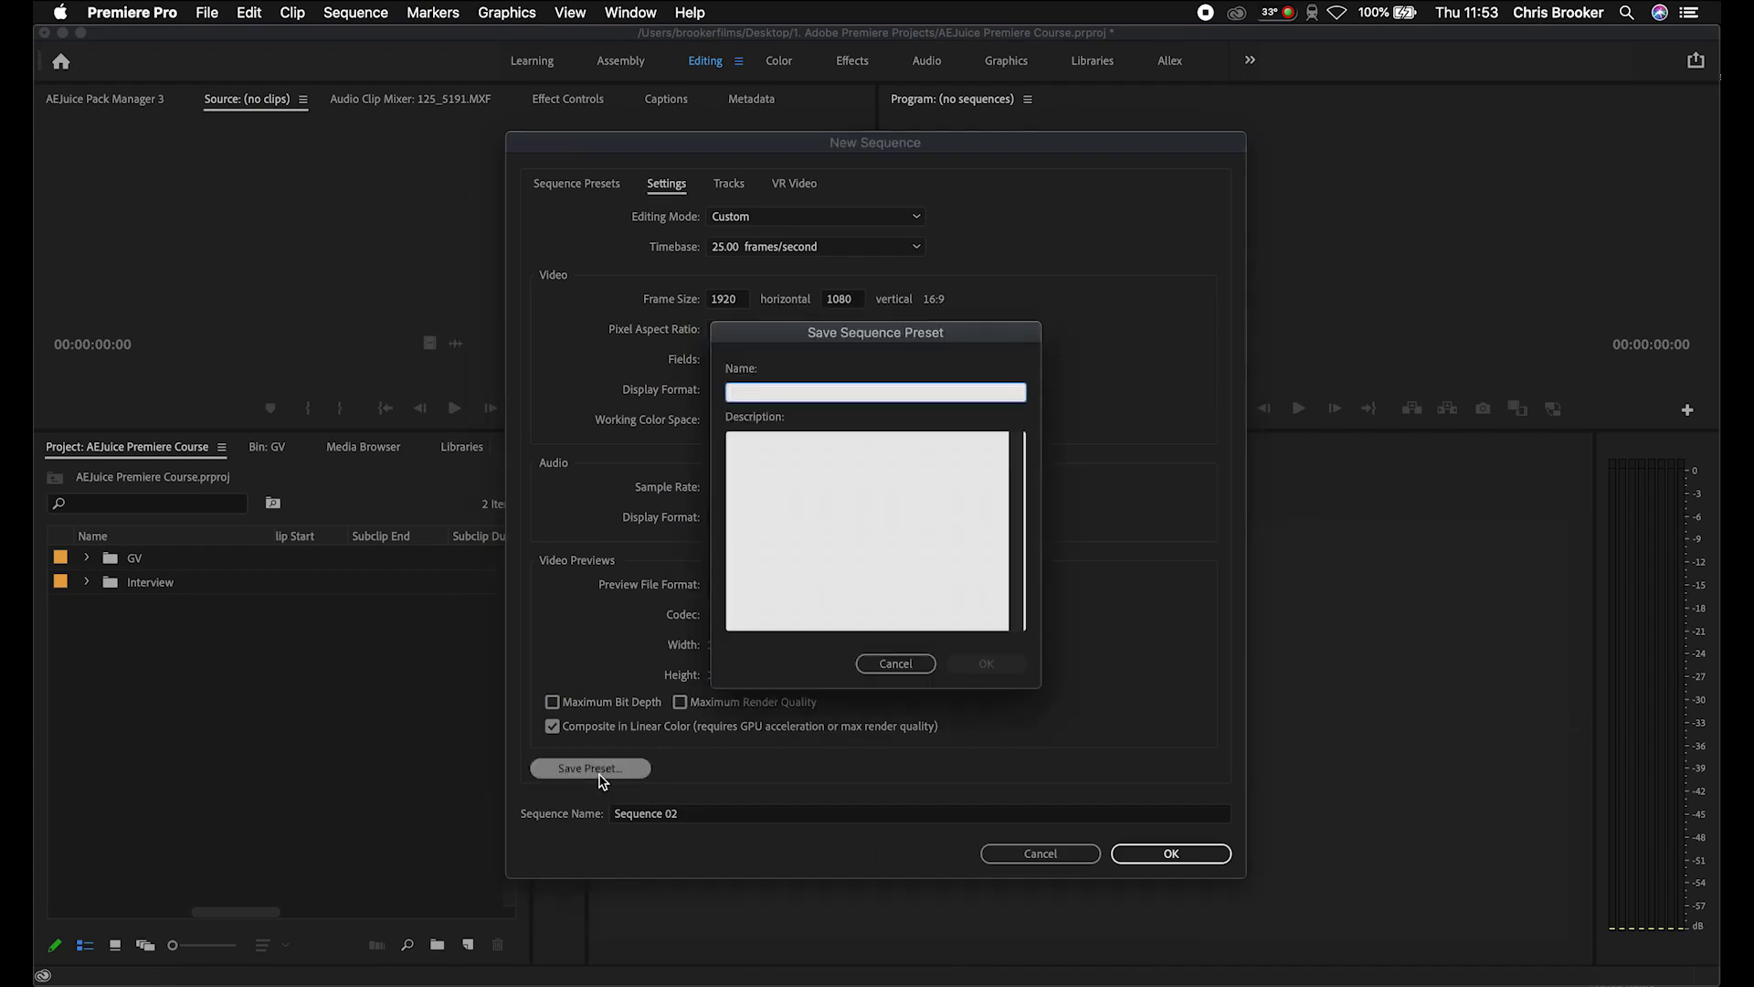
pyautogui.write('Default HD')
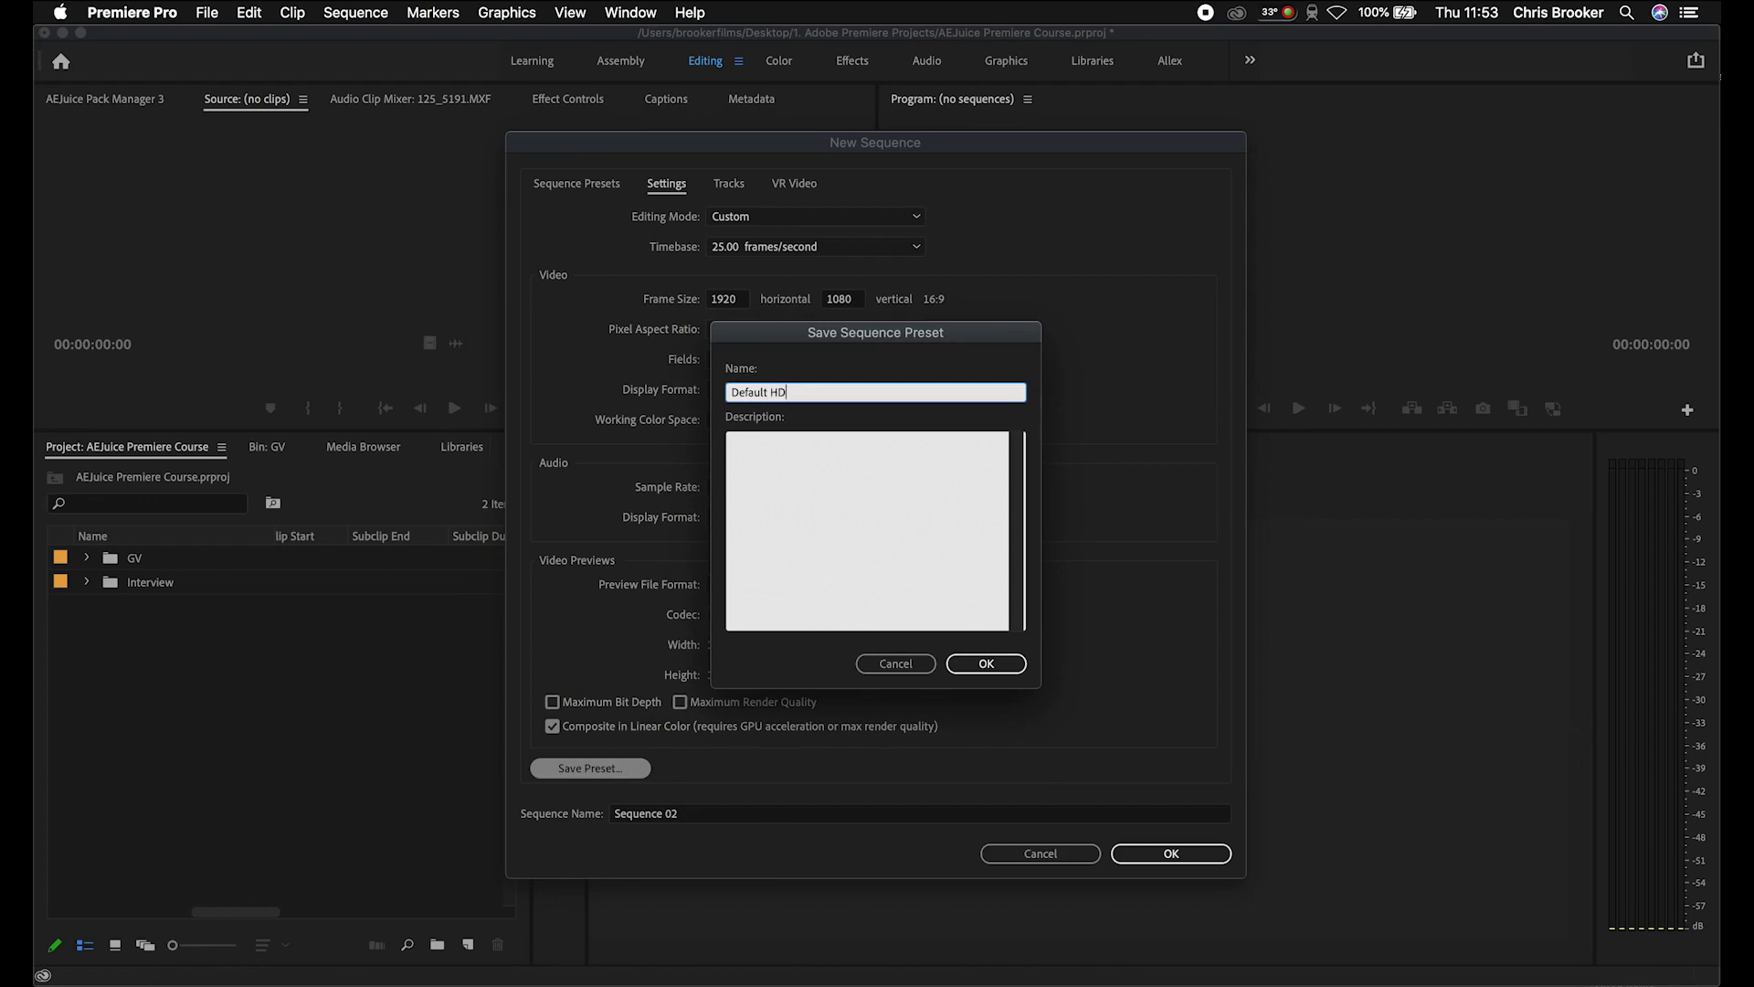
pyautogui.press('Return')
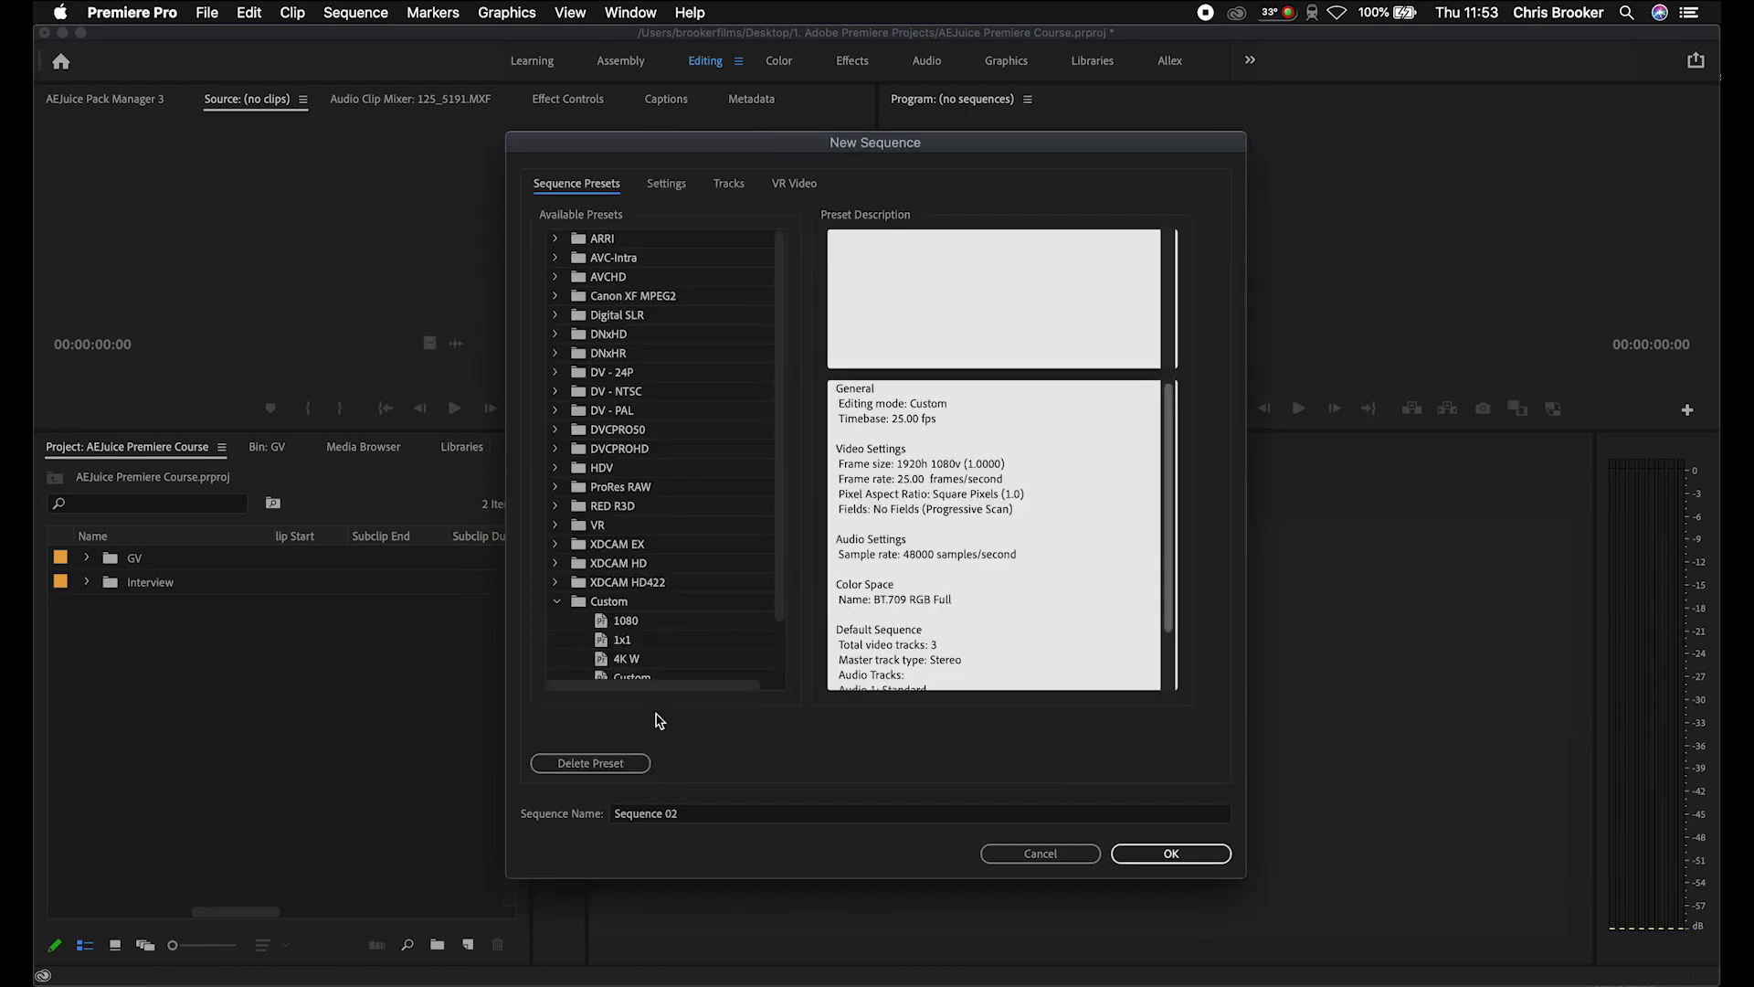
# Find Default HD under Custom presets and create the sequence named 'Video'.
pyautogui.click(556, 602)
pyautogui.click(556, 601)
pyautogui.scroll(-2, 621, 608)
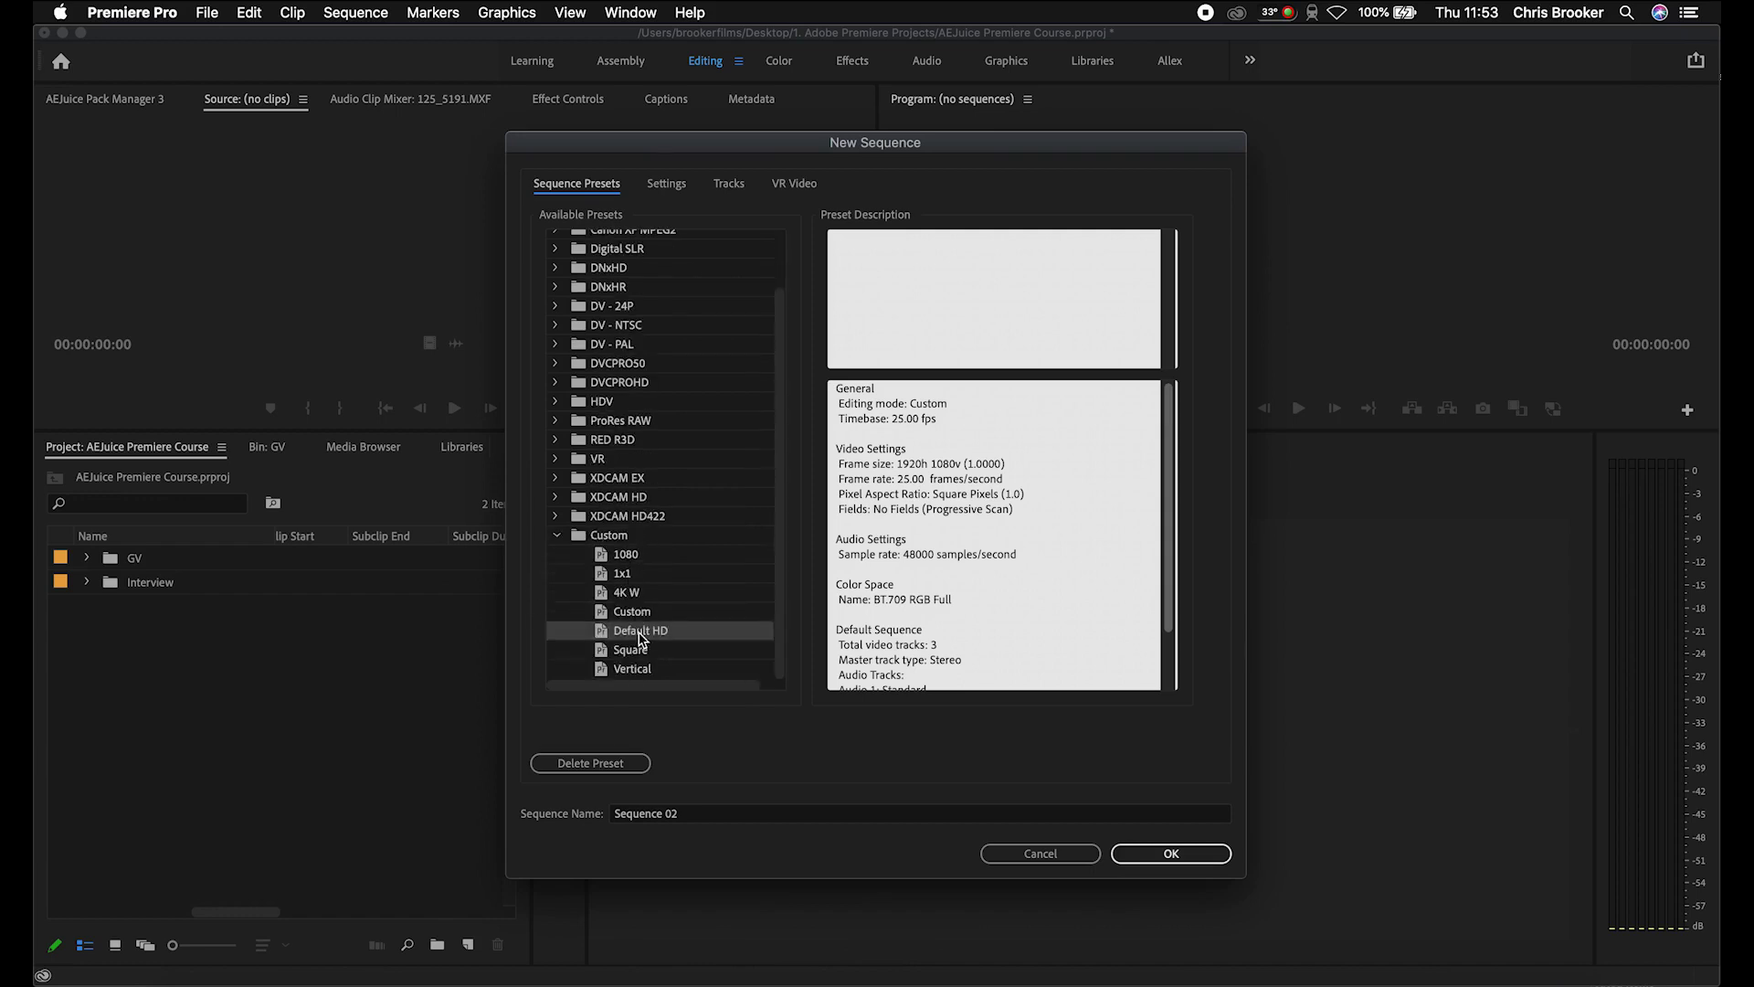
pyautogui.click(710, 820)
pyautogui.write('Video')
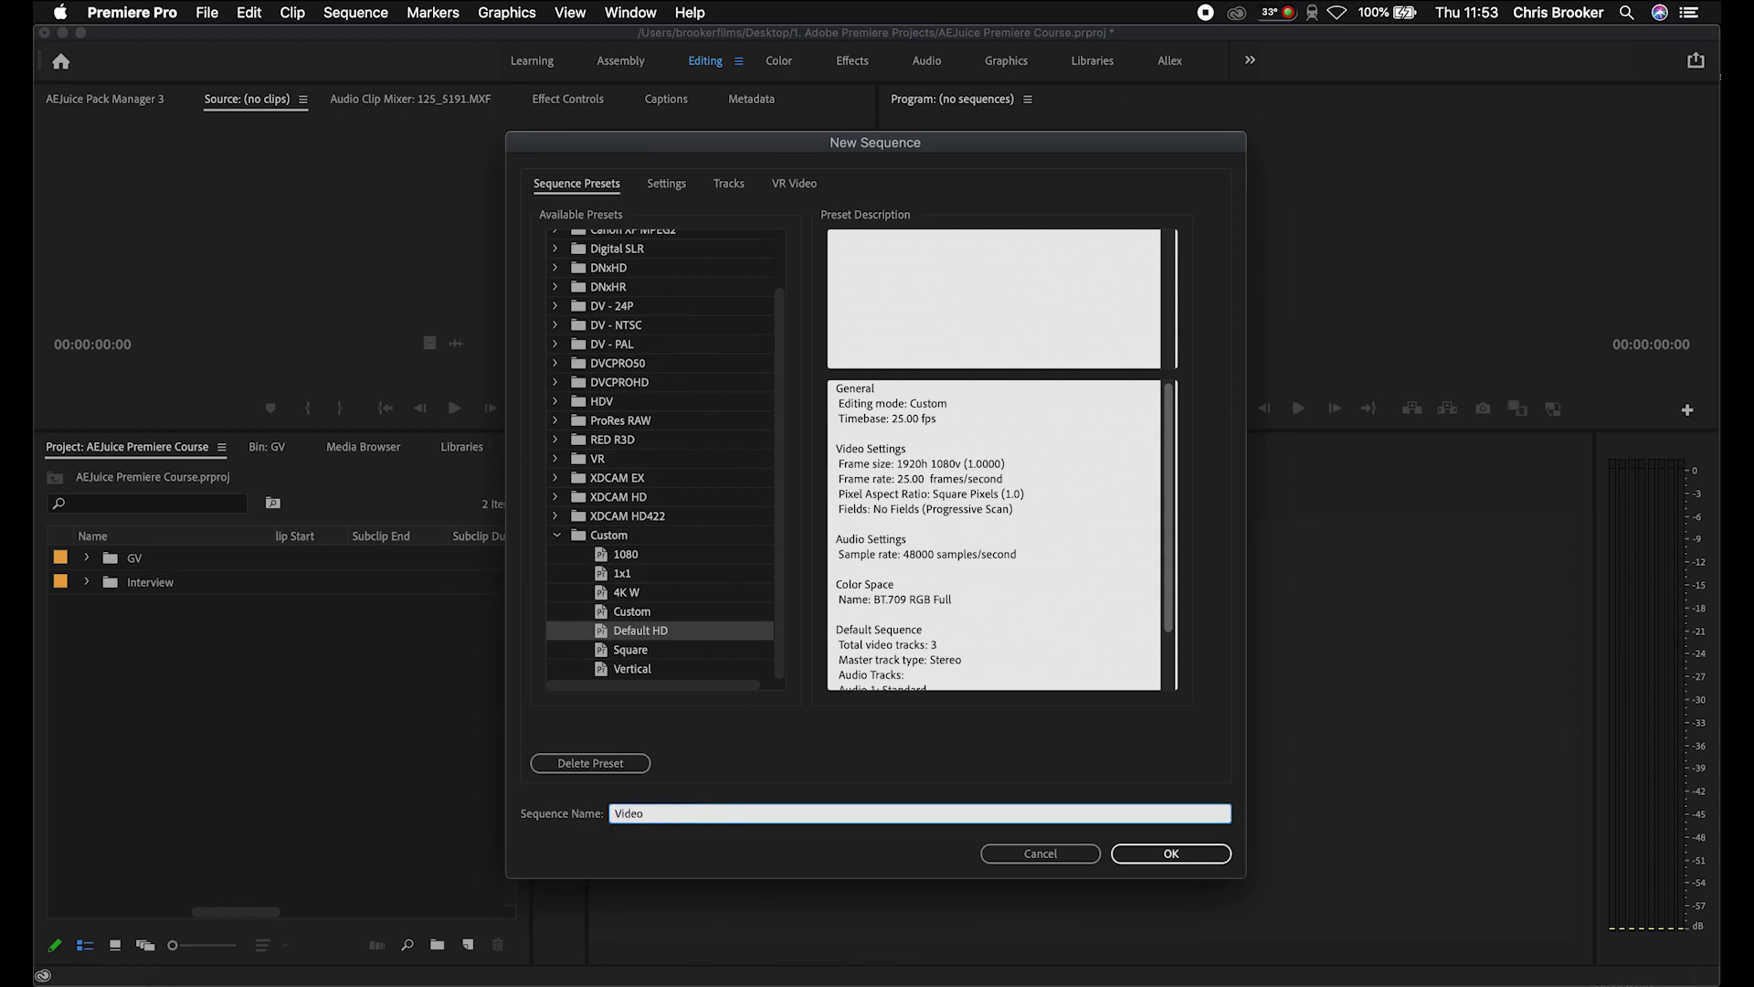
pyautogui.press('Return')
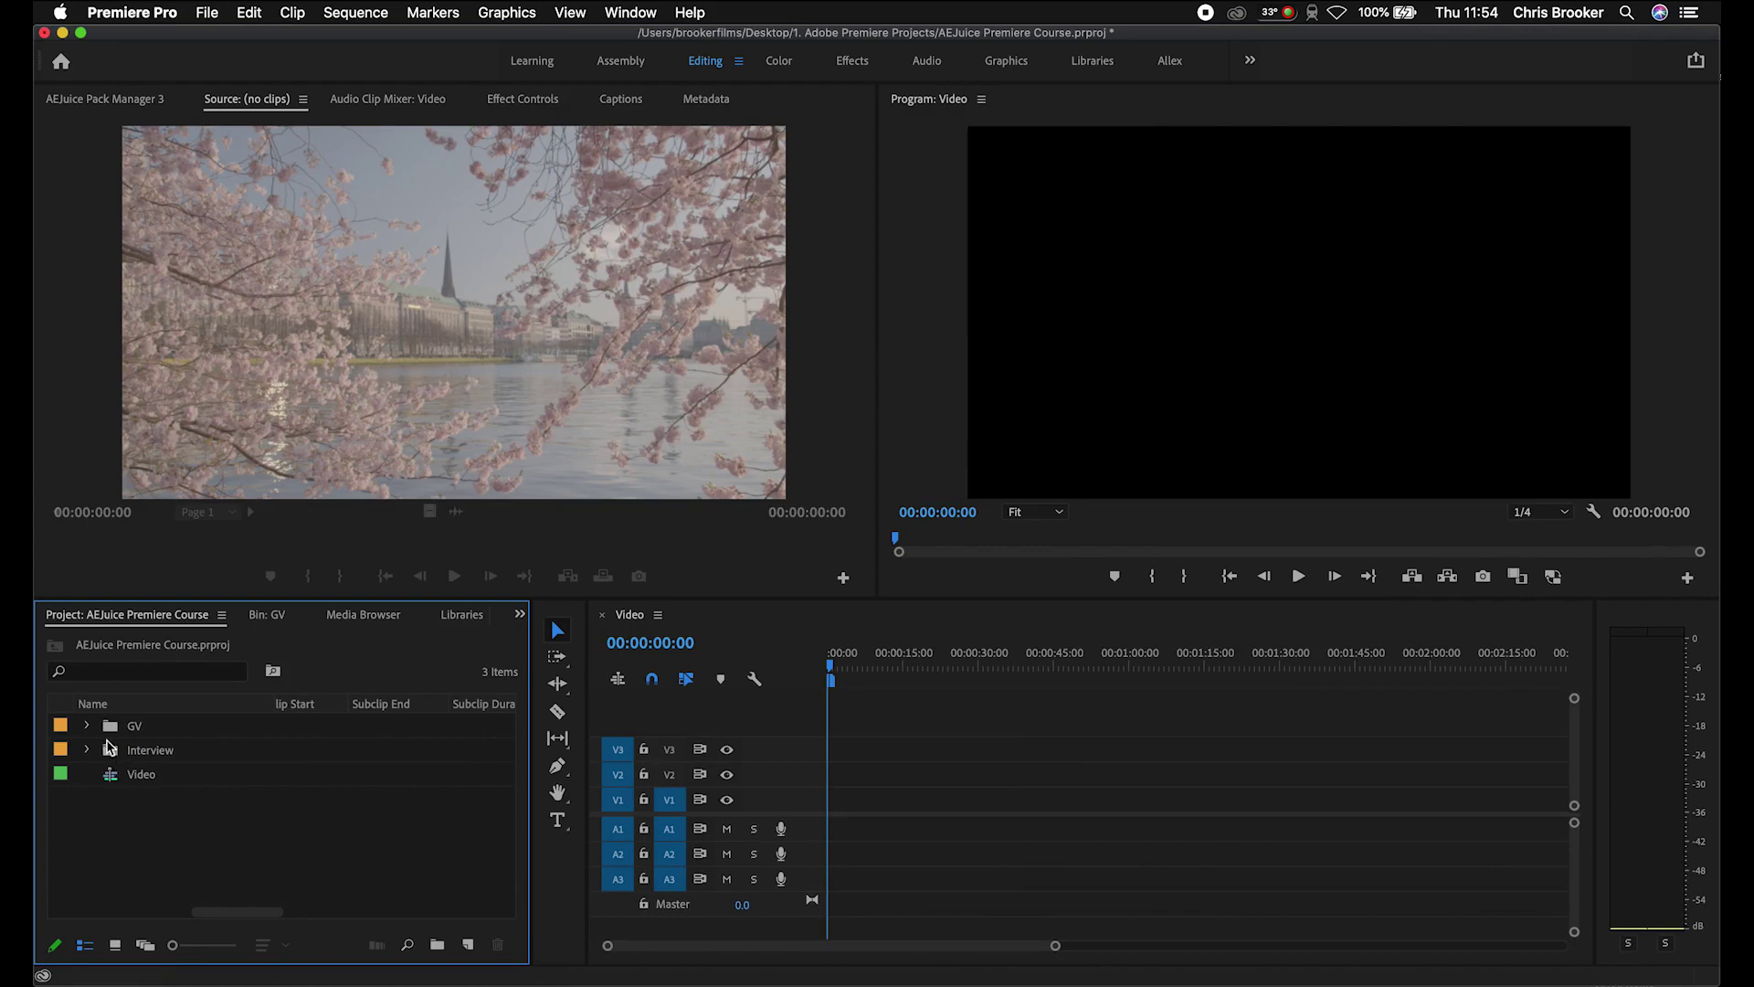
# Open the GV bin and drag 125_5190.MXF onto the Video timeline.
pyautogui.doubleClick(114, 731)
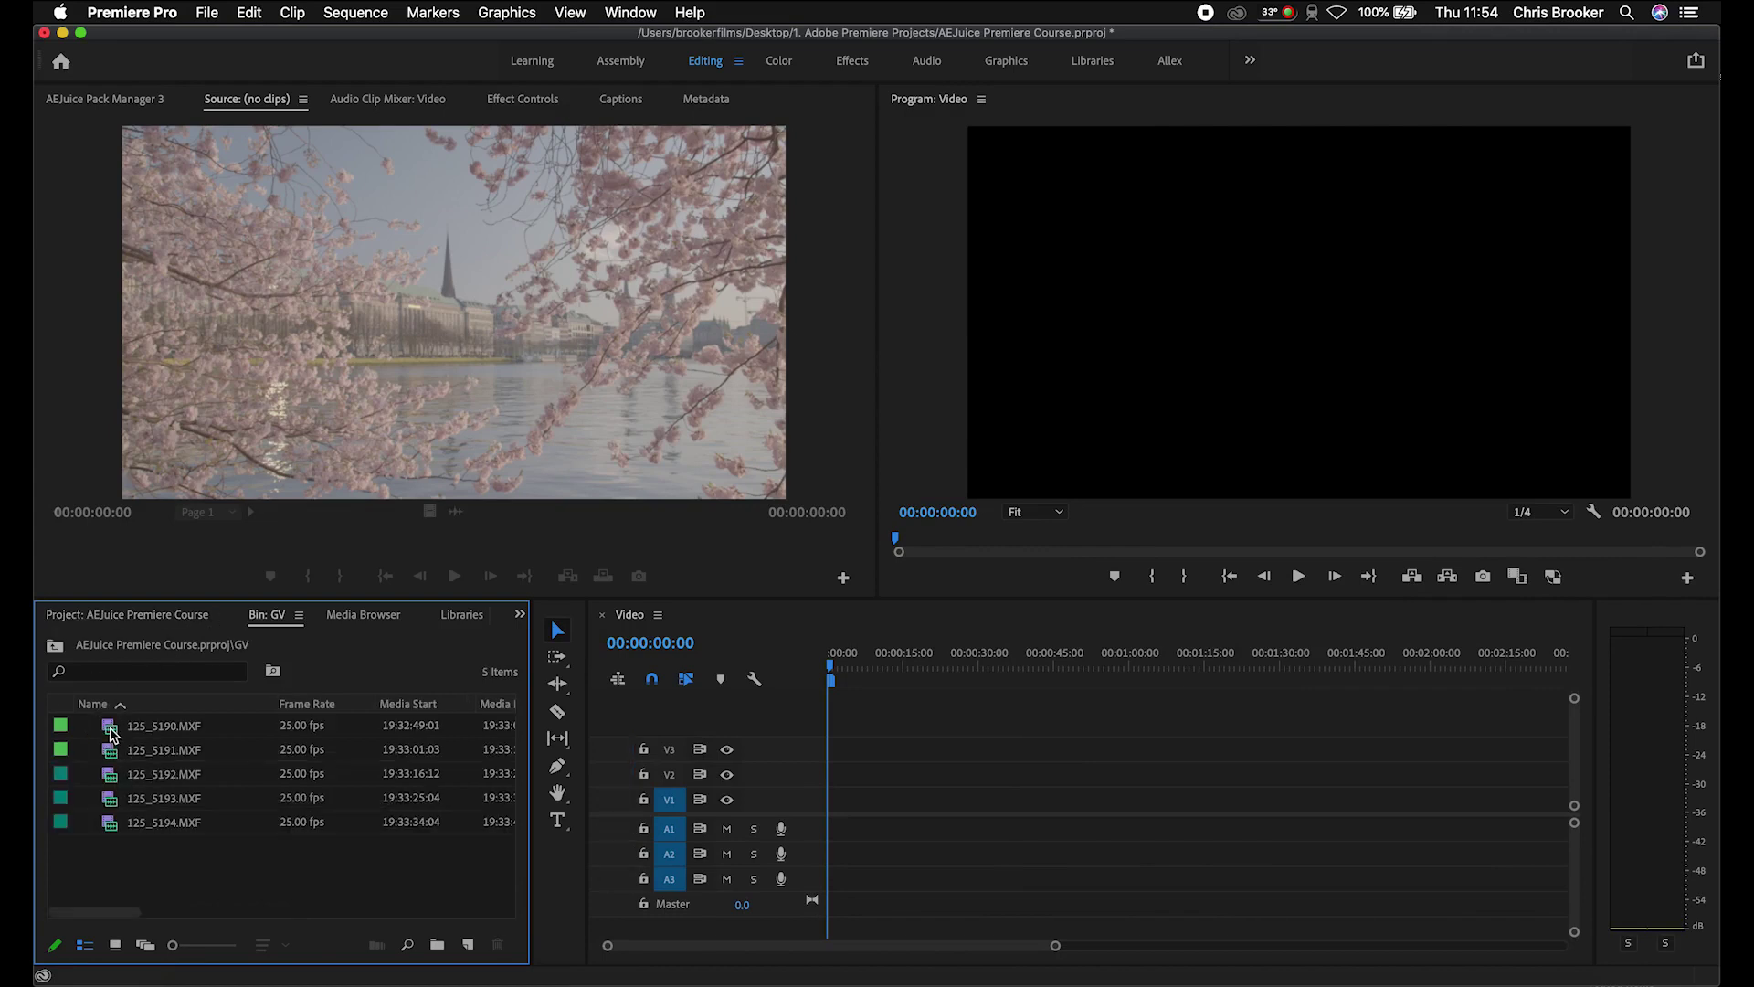
pyautogui.doubleClick(111, 731)
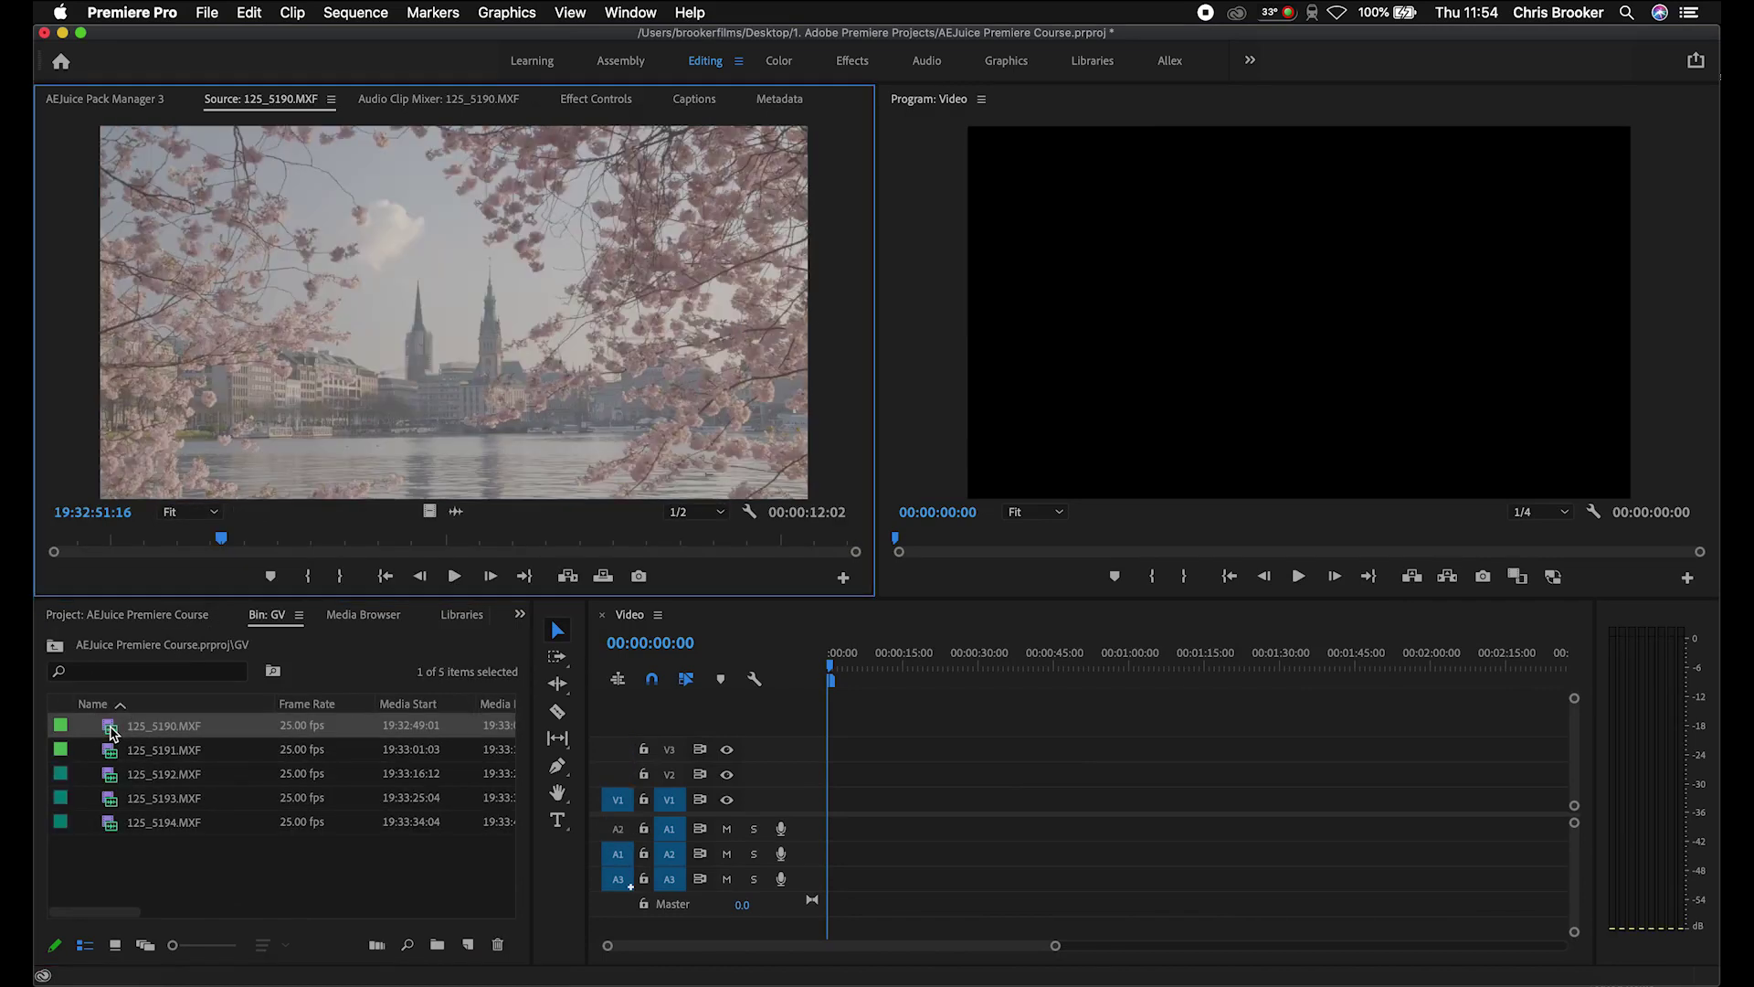
pyautogui.moveTo(122, 735); pyautogui.dragTo(819, 831)
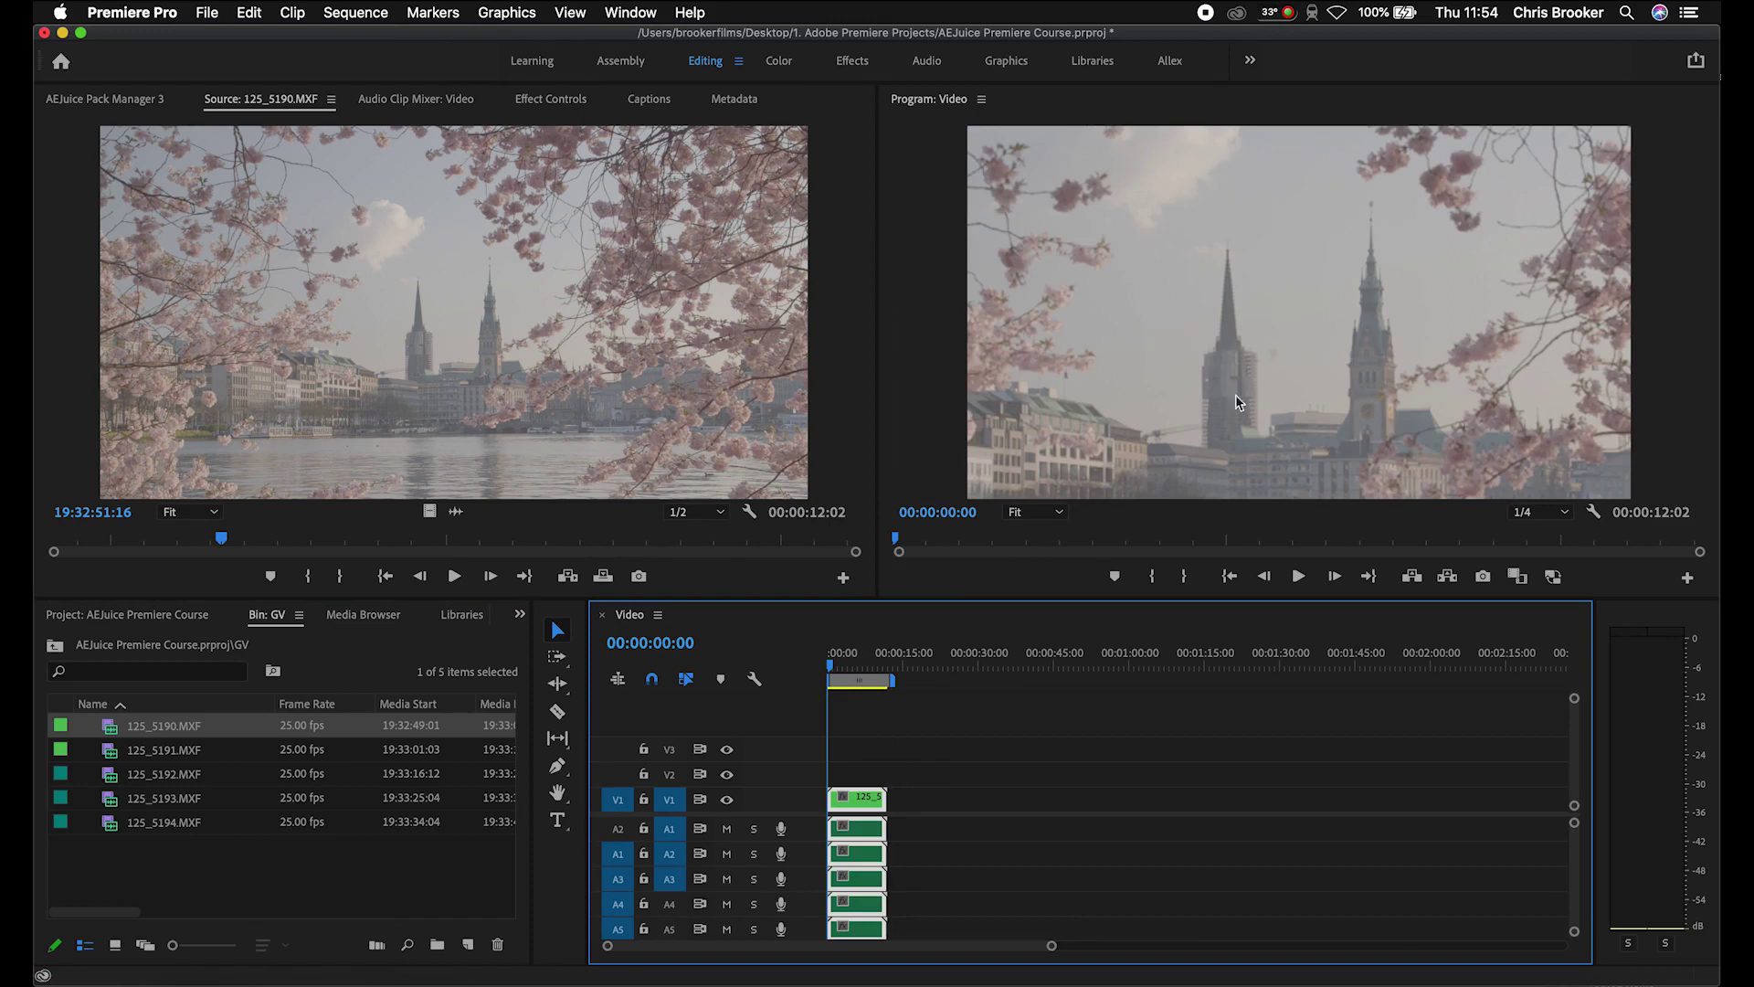
# Set the clip's Scale to 50 in Effect Controls.
pyautogui.click(577, 98)
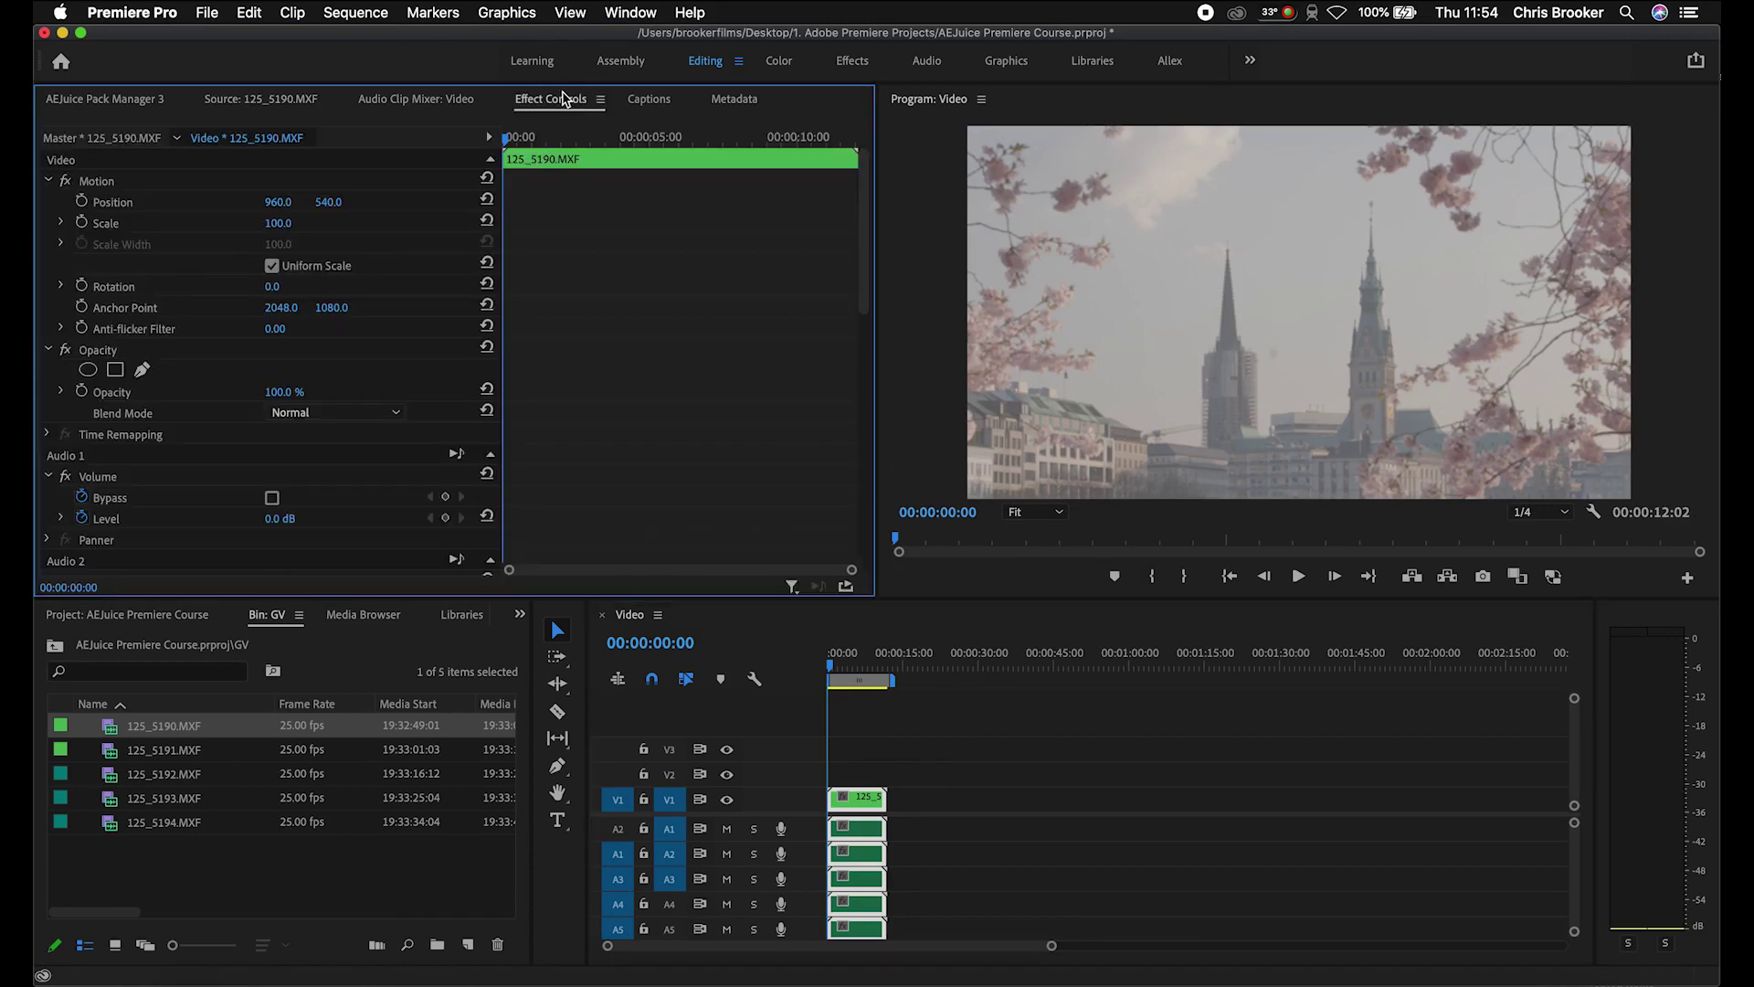
pyautogui.click(275, 223)
pyautogui.write('45')
pyautogui.press('Return')
pyautogui.moveTo(275, 223); pyautogui.dragTo(292, 224)
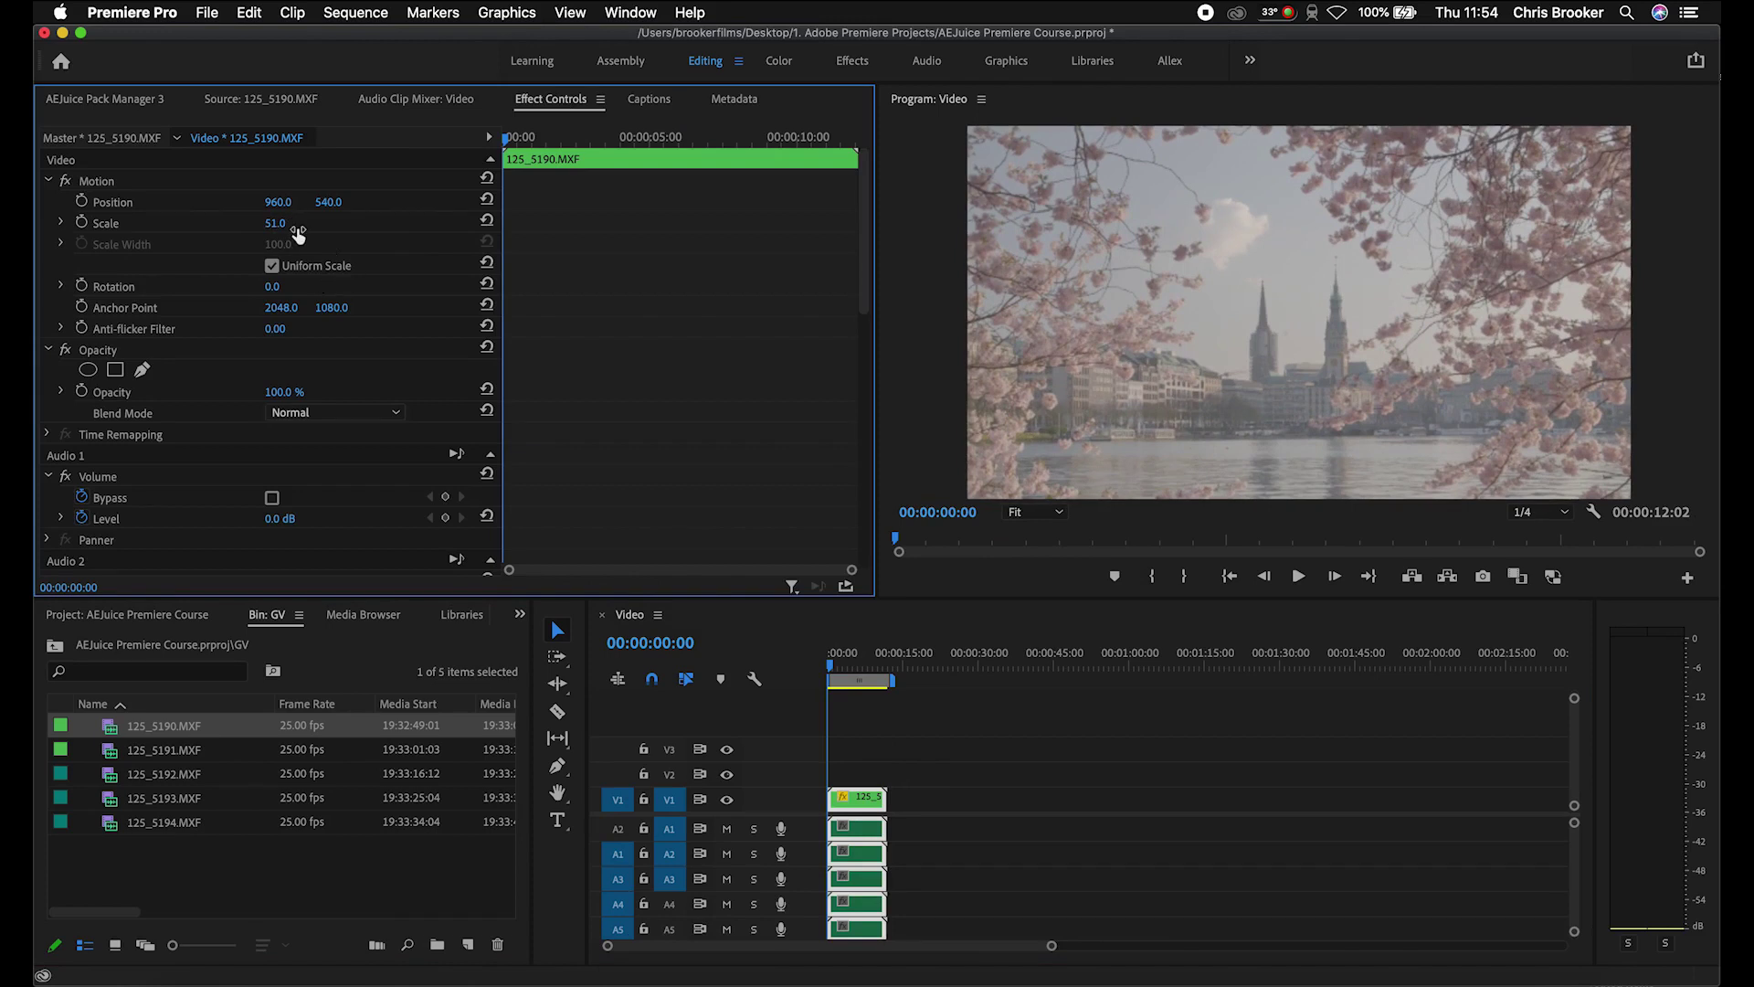
pyautogui.moveTo(297, 232); pyautogui.dragTo(294, 232)
# Preview the sequence, then delete the 125_5190.MXF clip from the timeline.
pyautogui.press('space')
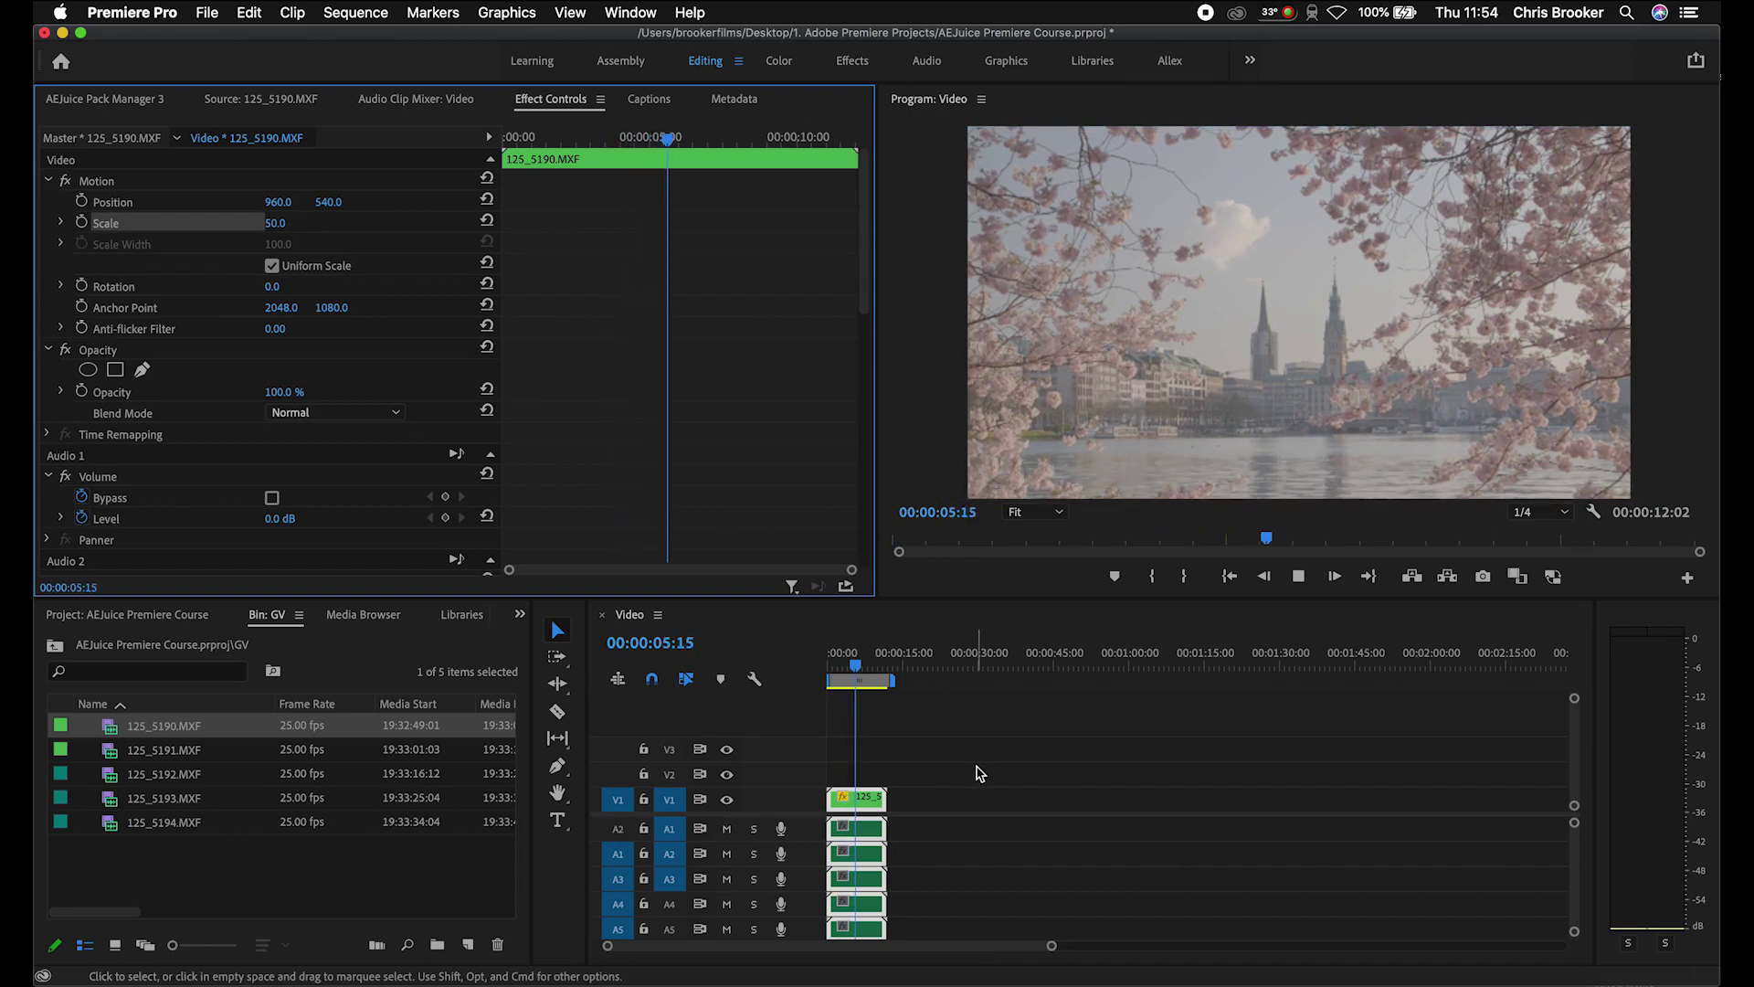
pyautogui.press('space')
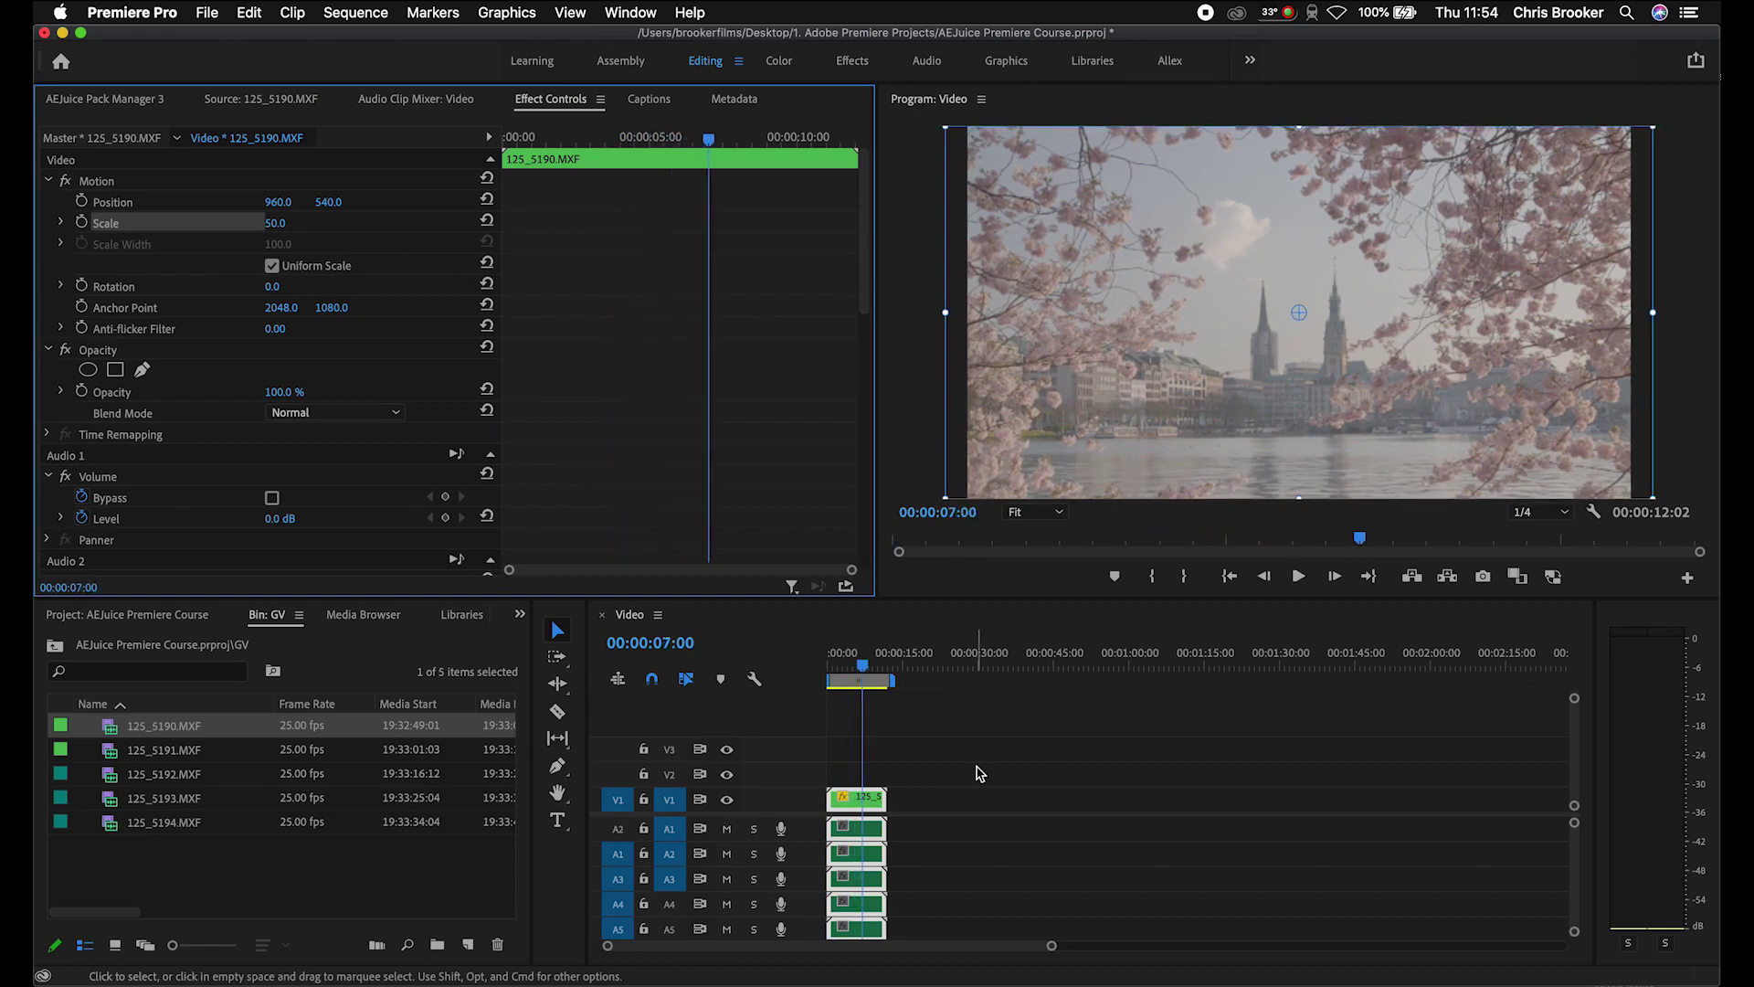
pyautogui.press('space')
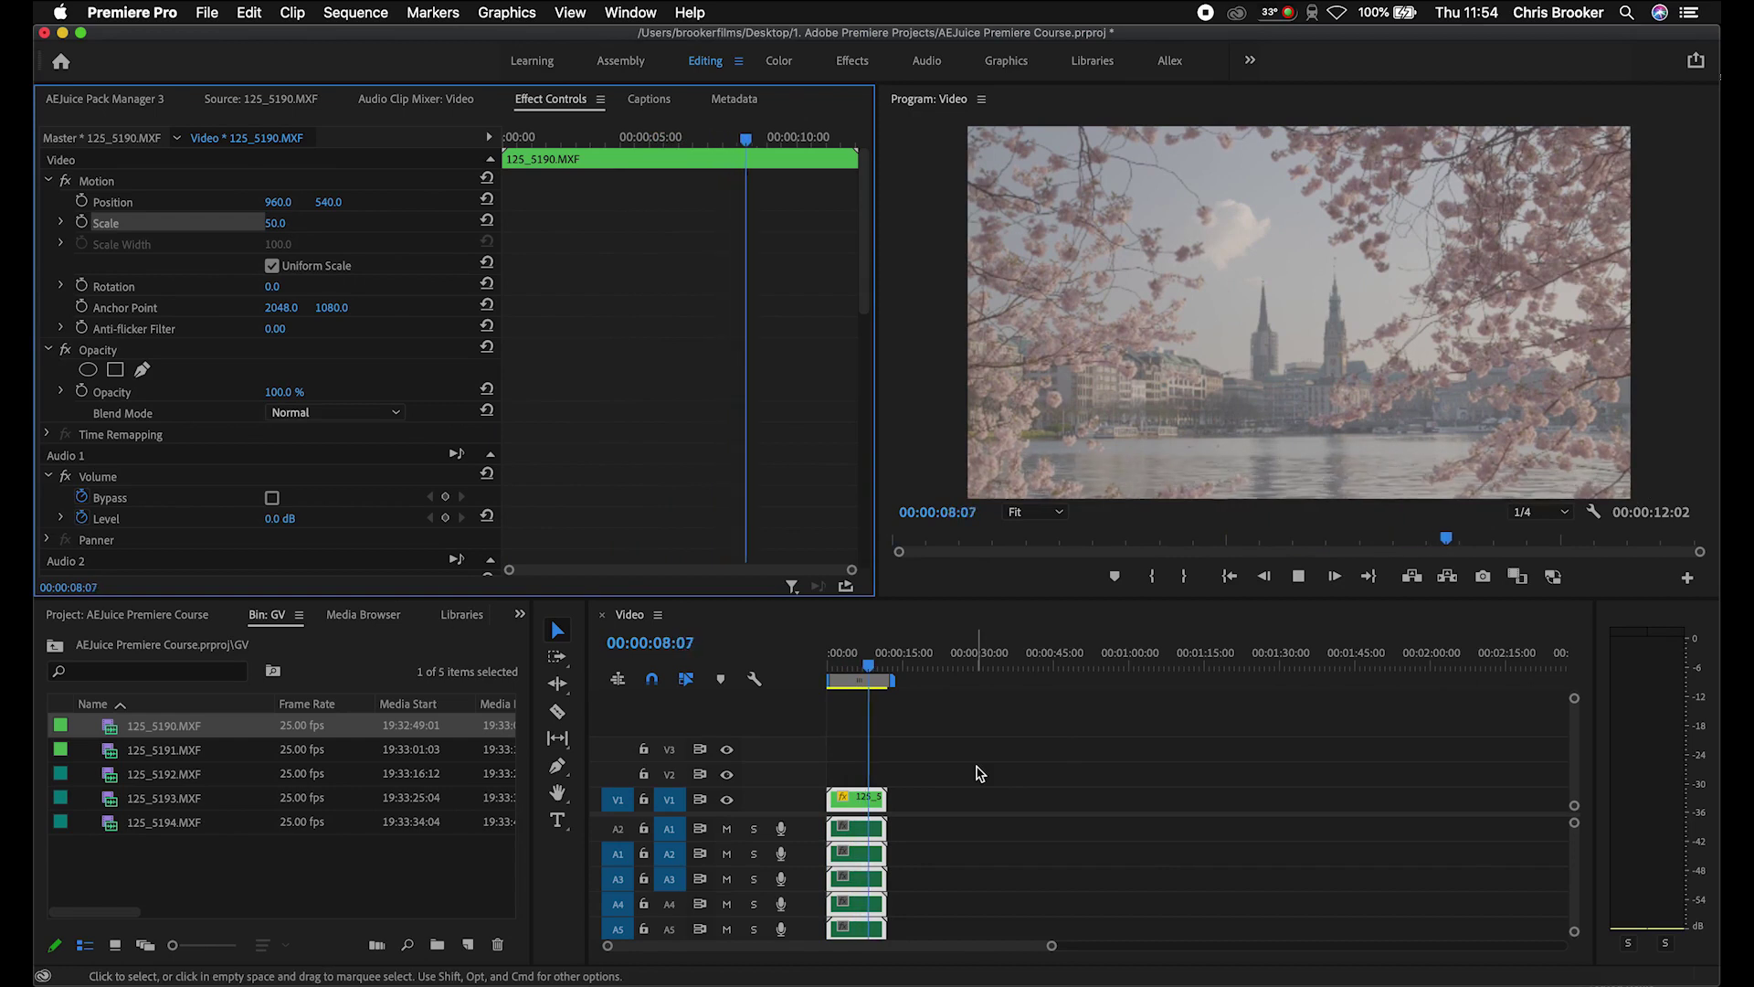
pyautogui.press('space')
pyautogui.click(851, 797)
pyautogui.press('Delete')
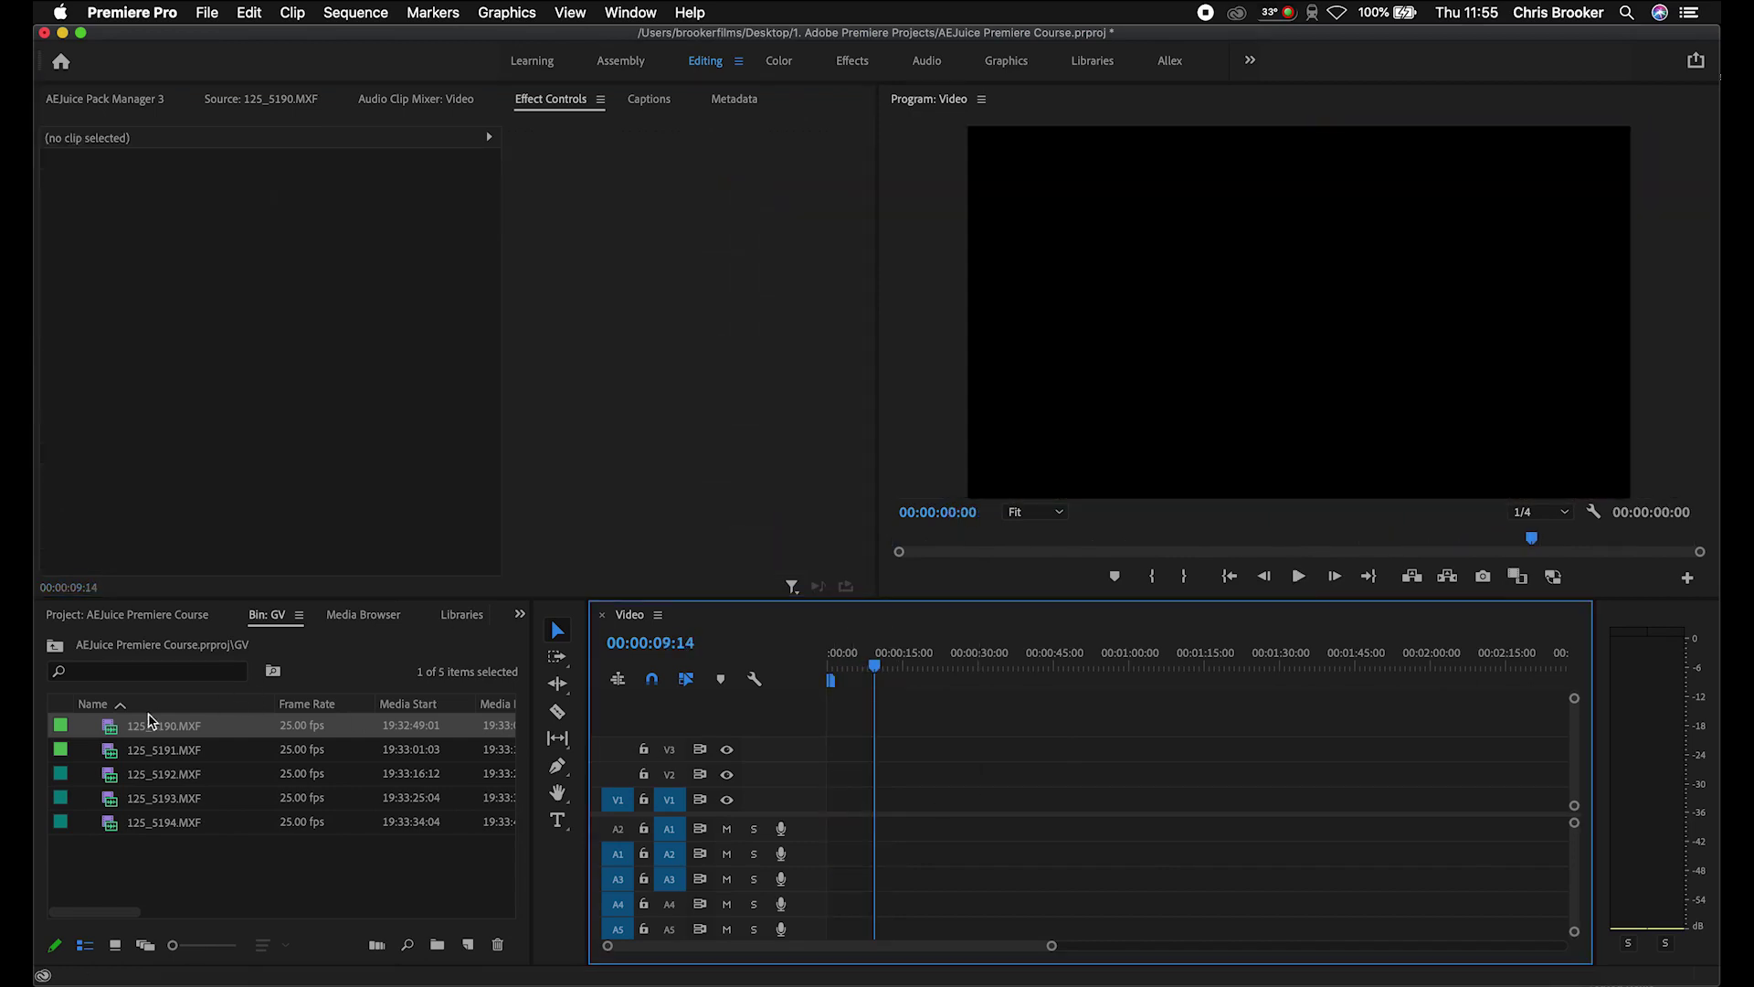
# Load 125_5190.MXF in the source monitor and mark In and Out points.
pyautogui.doubleClick(113, 732)
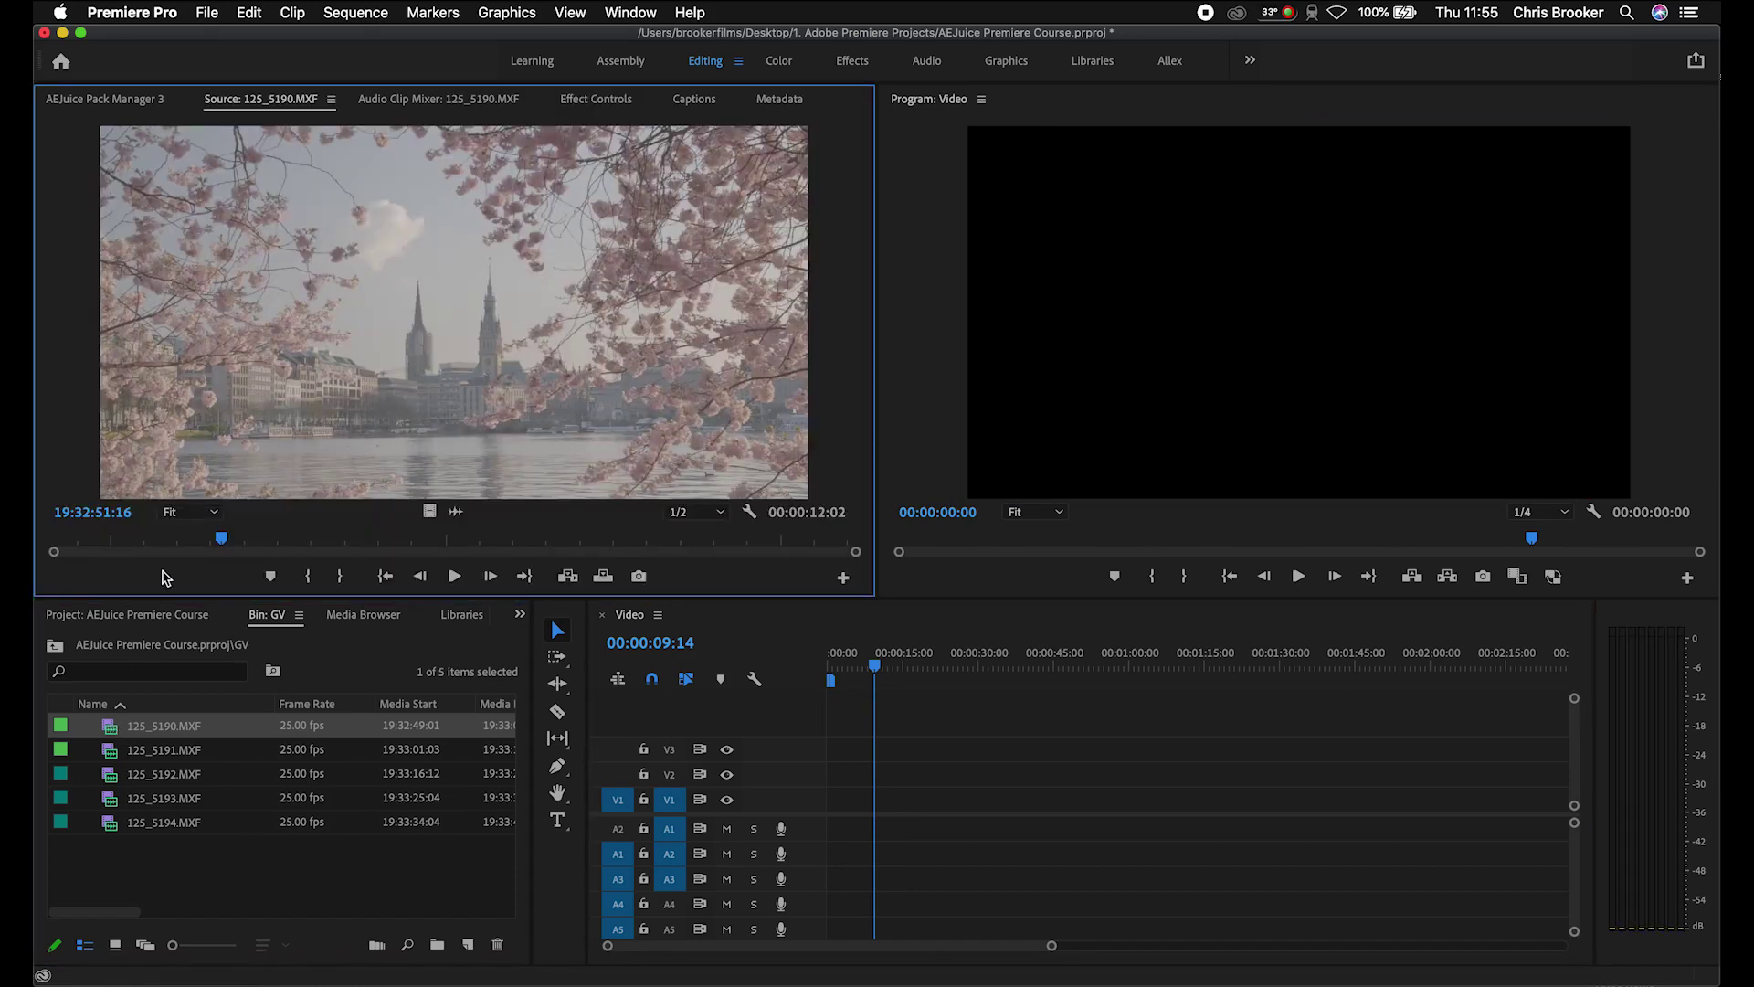
pyautogui.moveTo(203, 545); pyautogui.dragTo(420, 539)
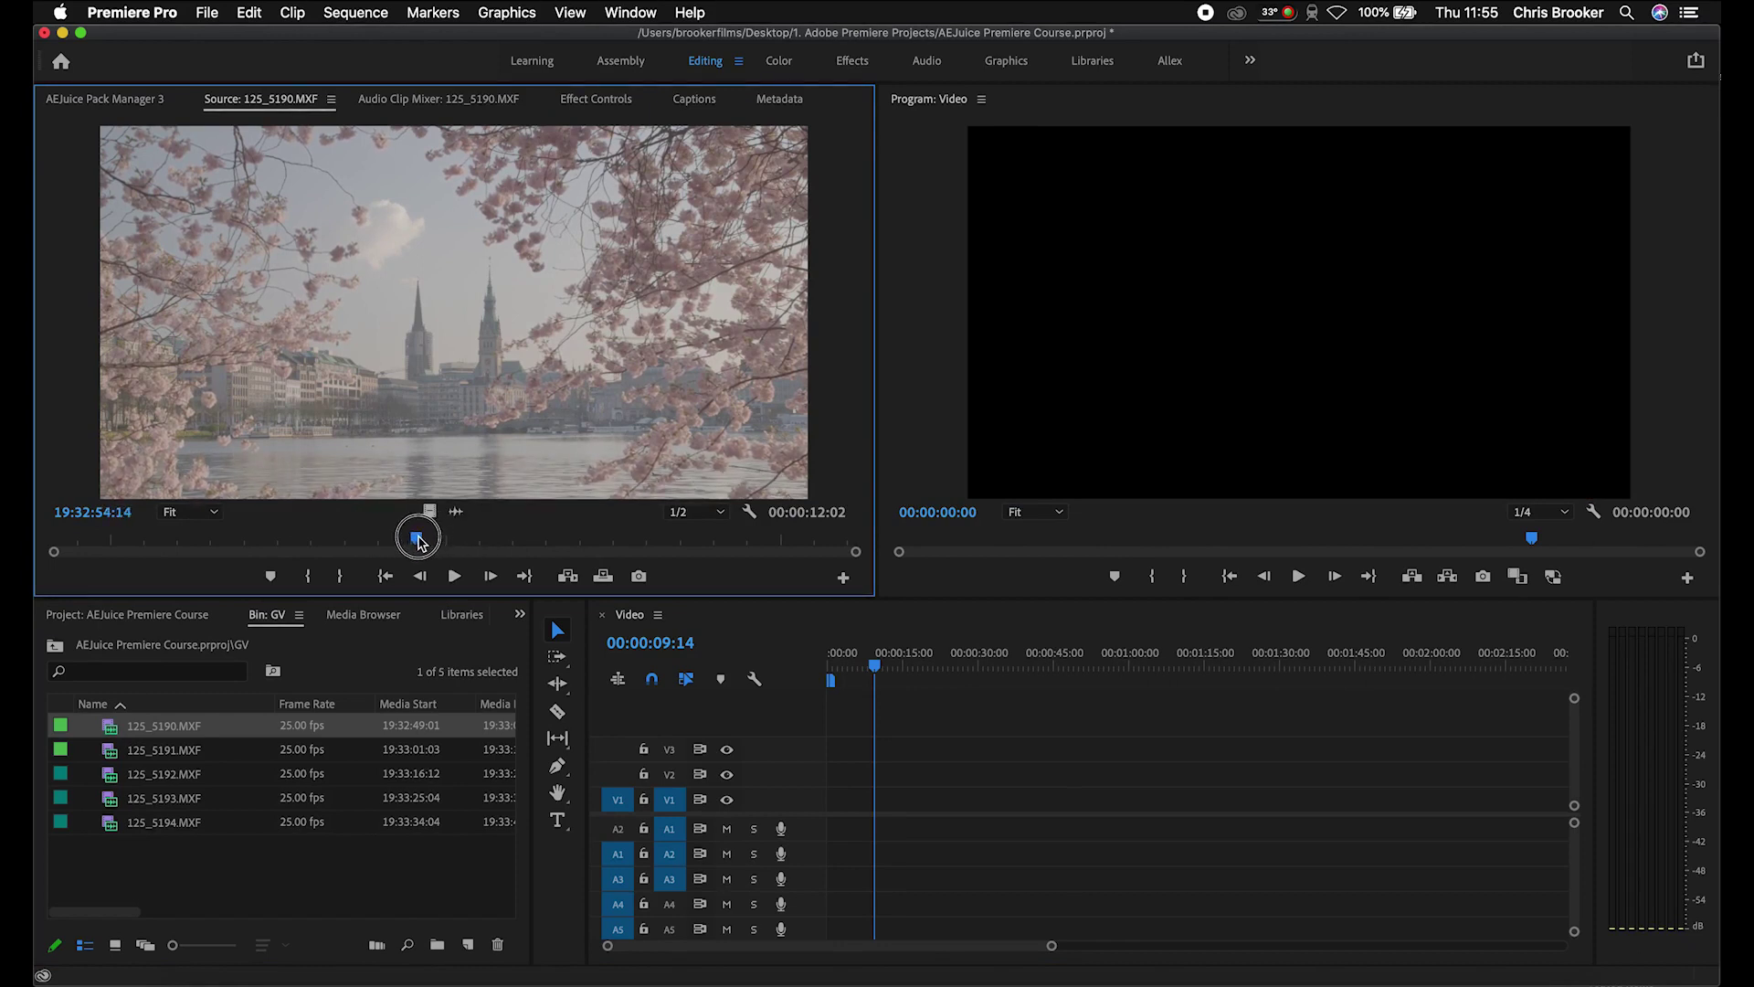
pyautogui.click(309, 576)
pyautogui.moveTo(447, 544)
pyautogui.mouseDown()
pyautogui.moveTo(432, 538)
pyautogui.moveTo(658, 555)
pyautogui.mouseUp()
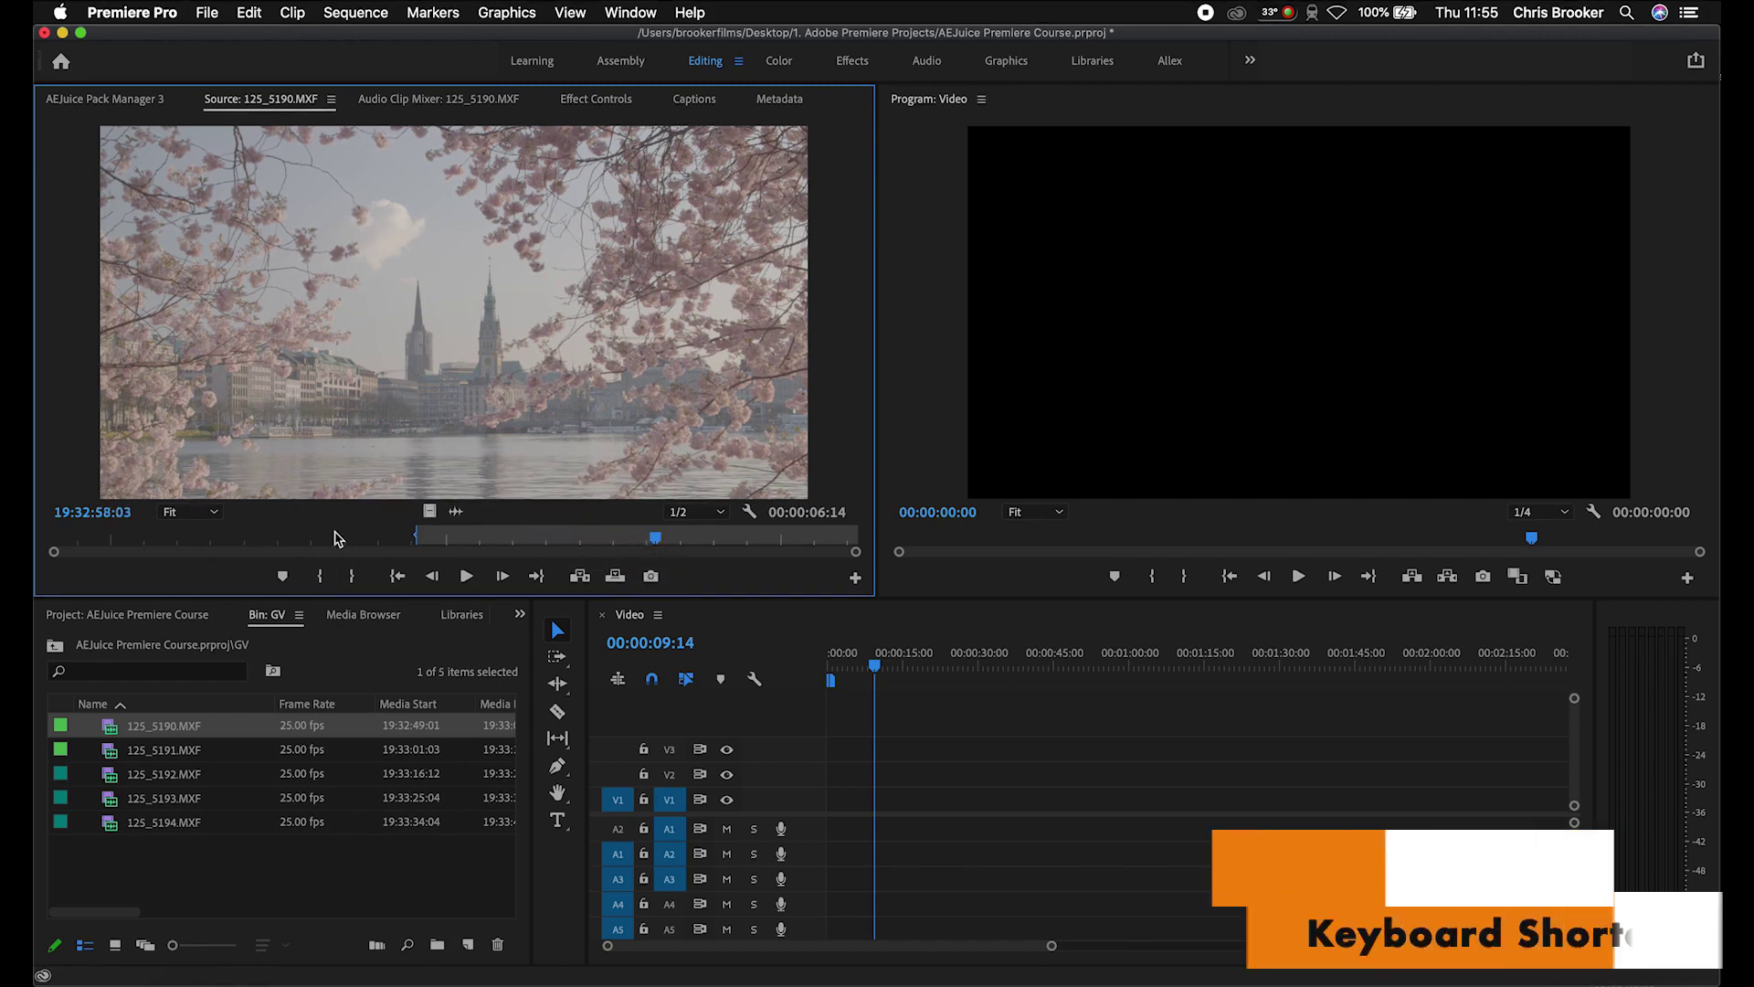
pyautogui.click(350, 581)
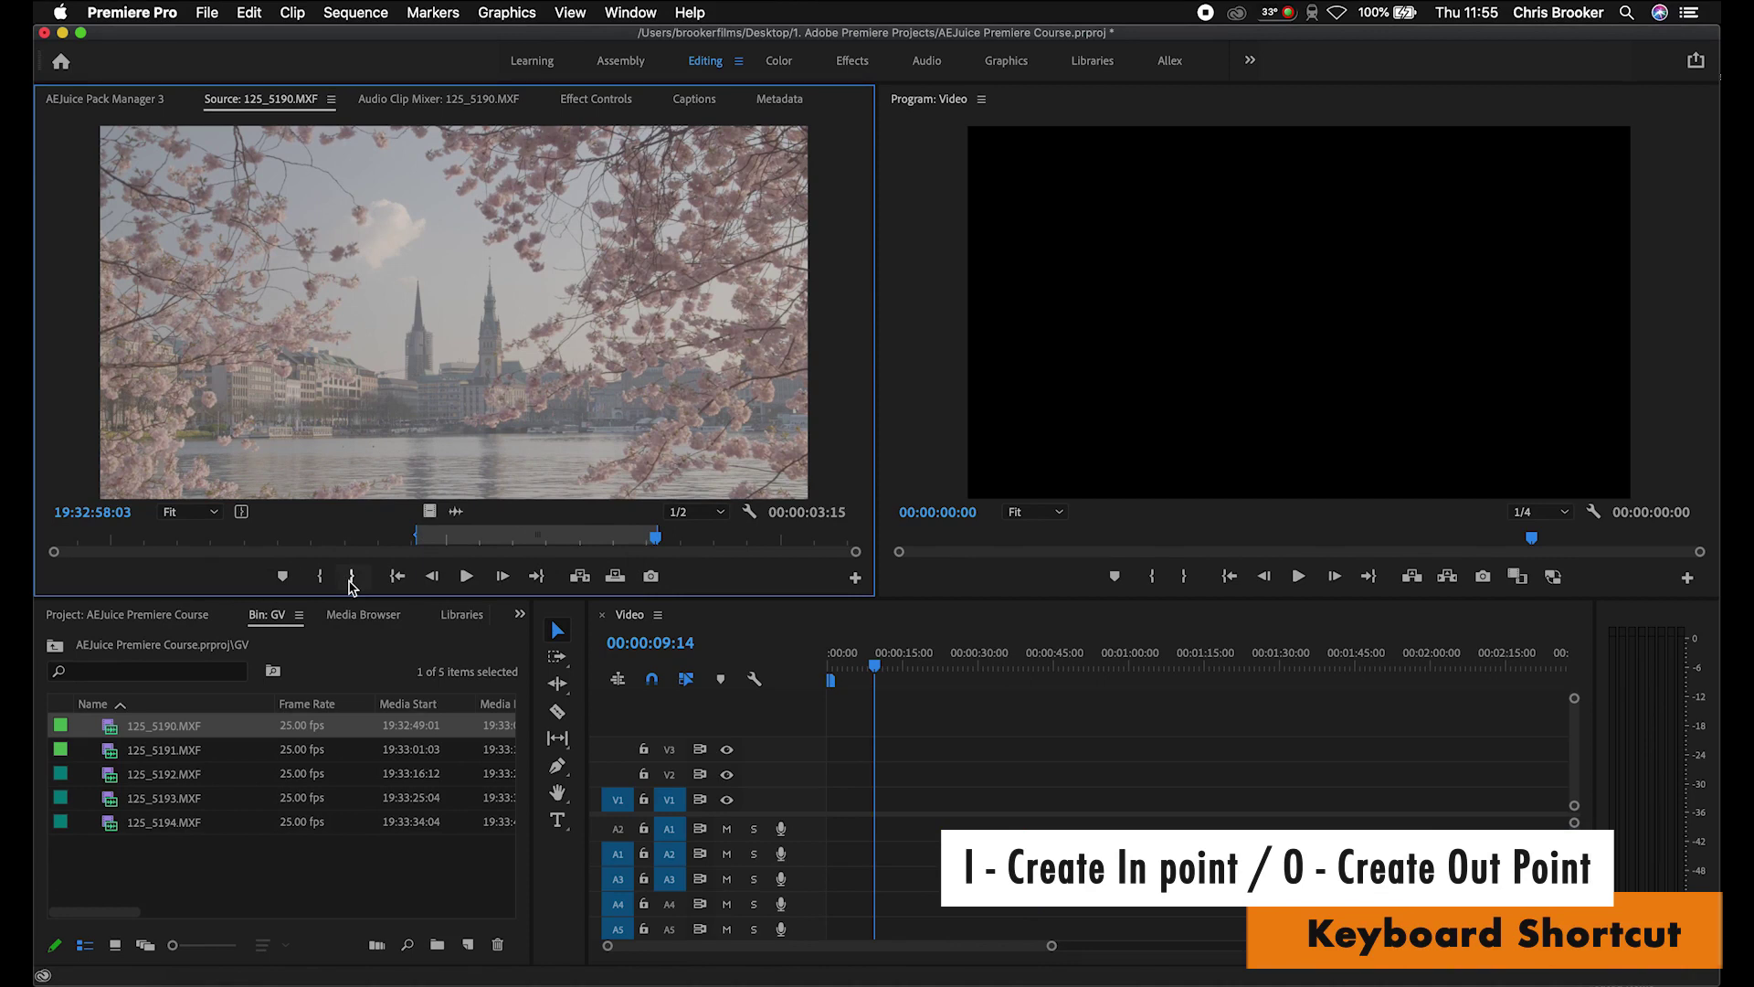
# Move the Out point earlier for a 00:00:02:23 range and drag it to the Video timeline.
pyautogui.moveTo(455, 540); pyautogui.dragTo(421, 542)
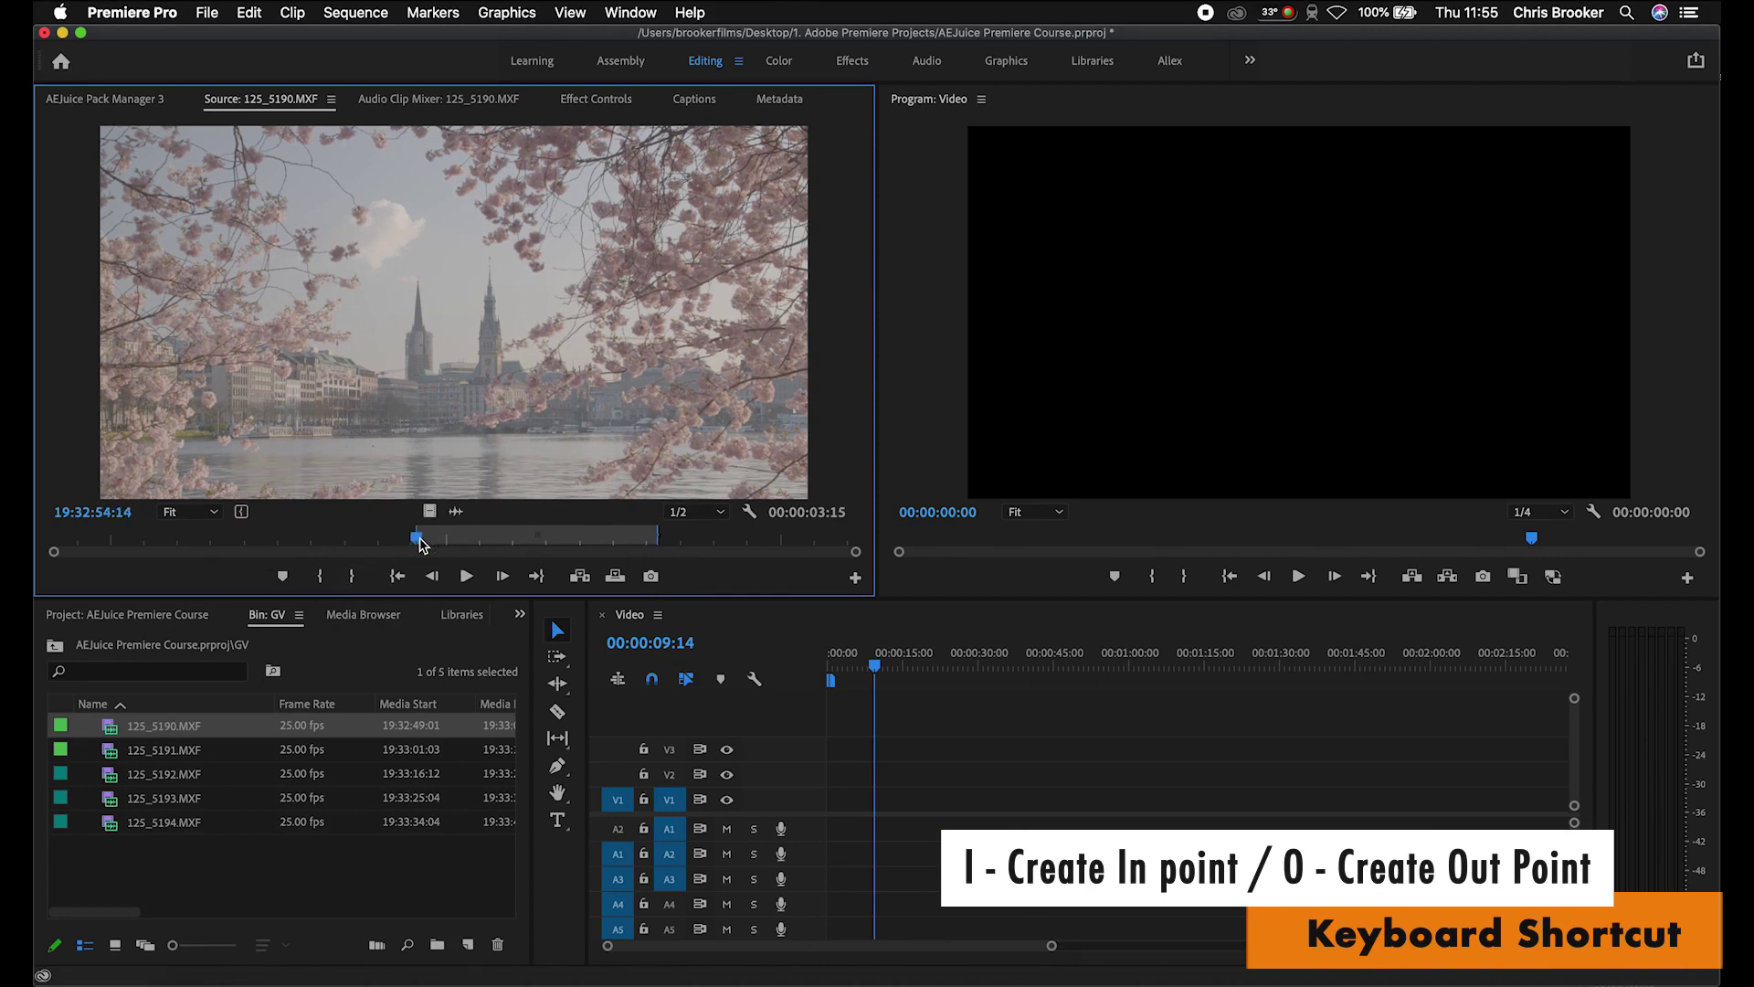
pyautogui.click(611, 533)
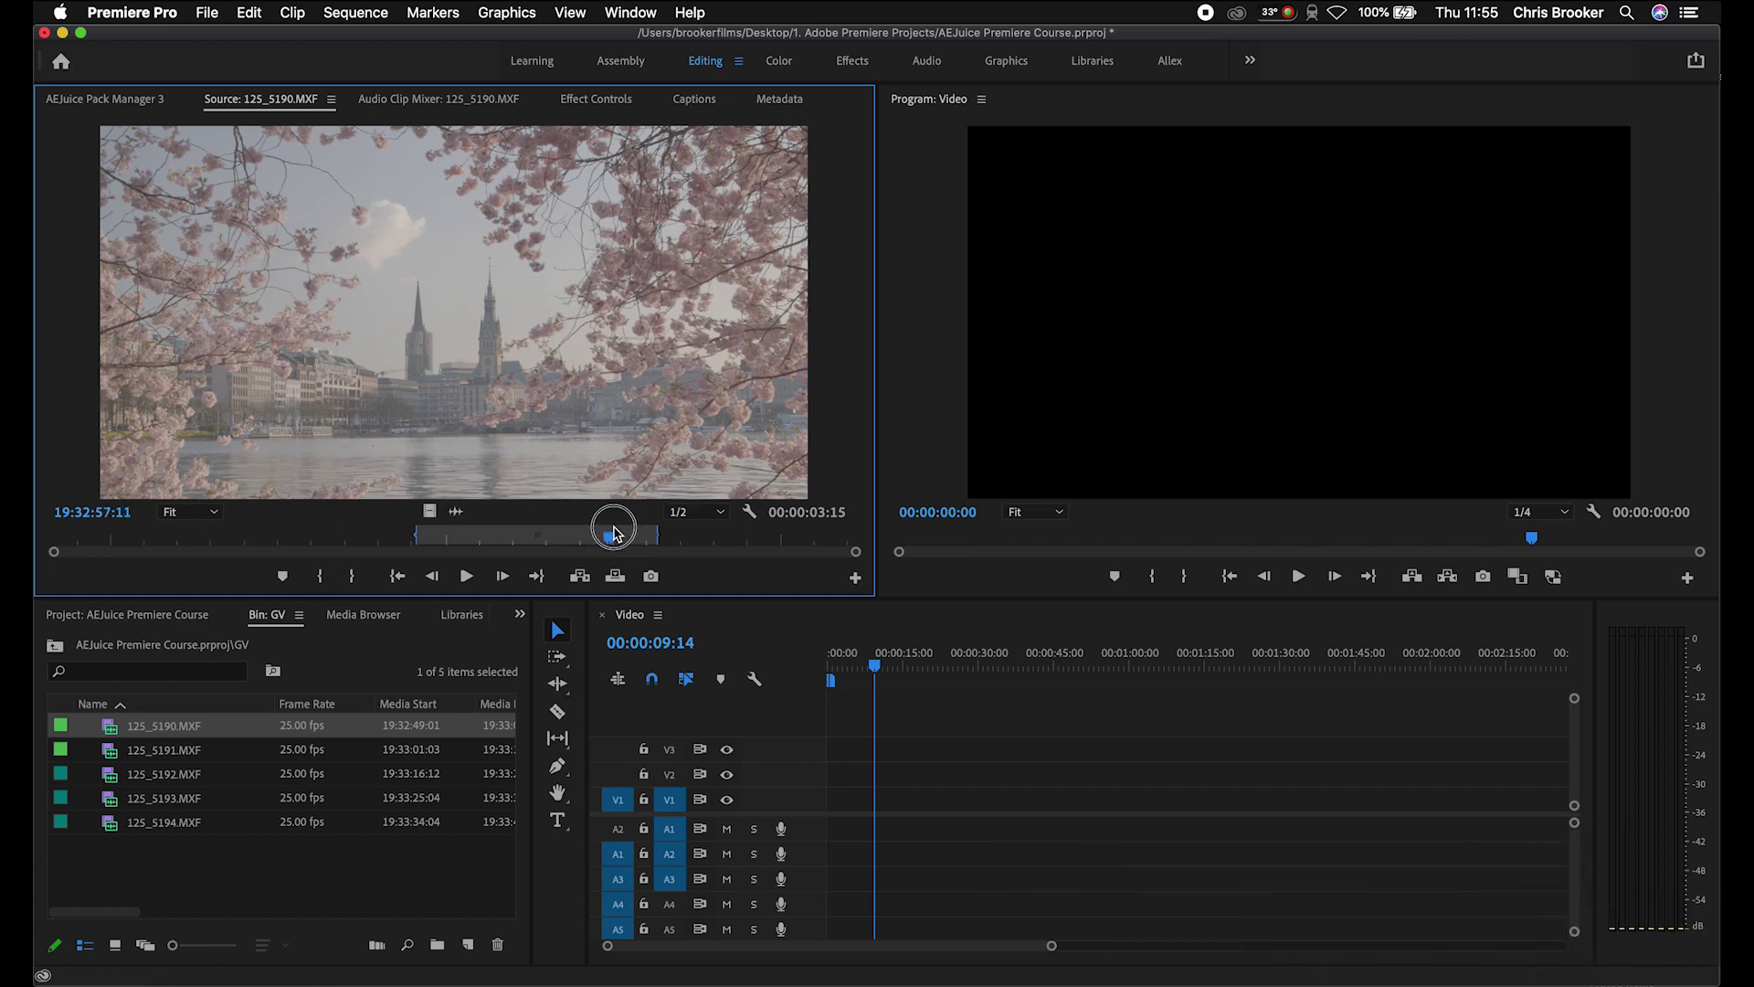
pyautogui.press('o')
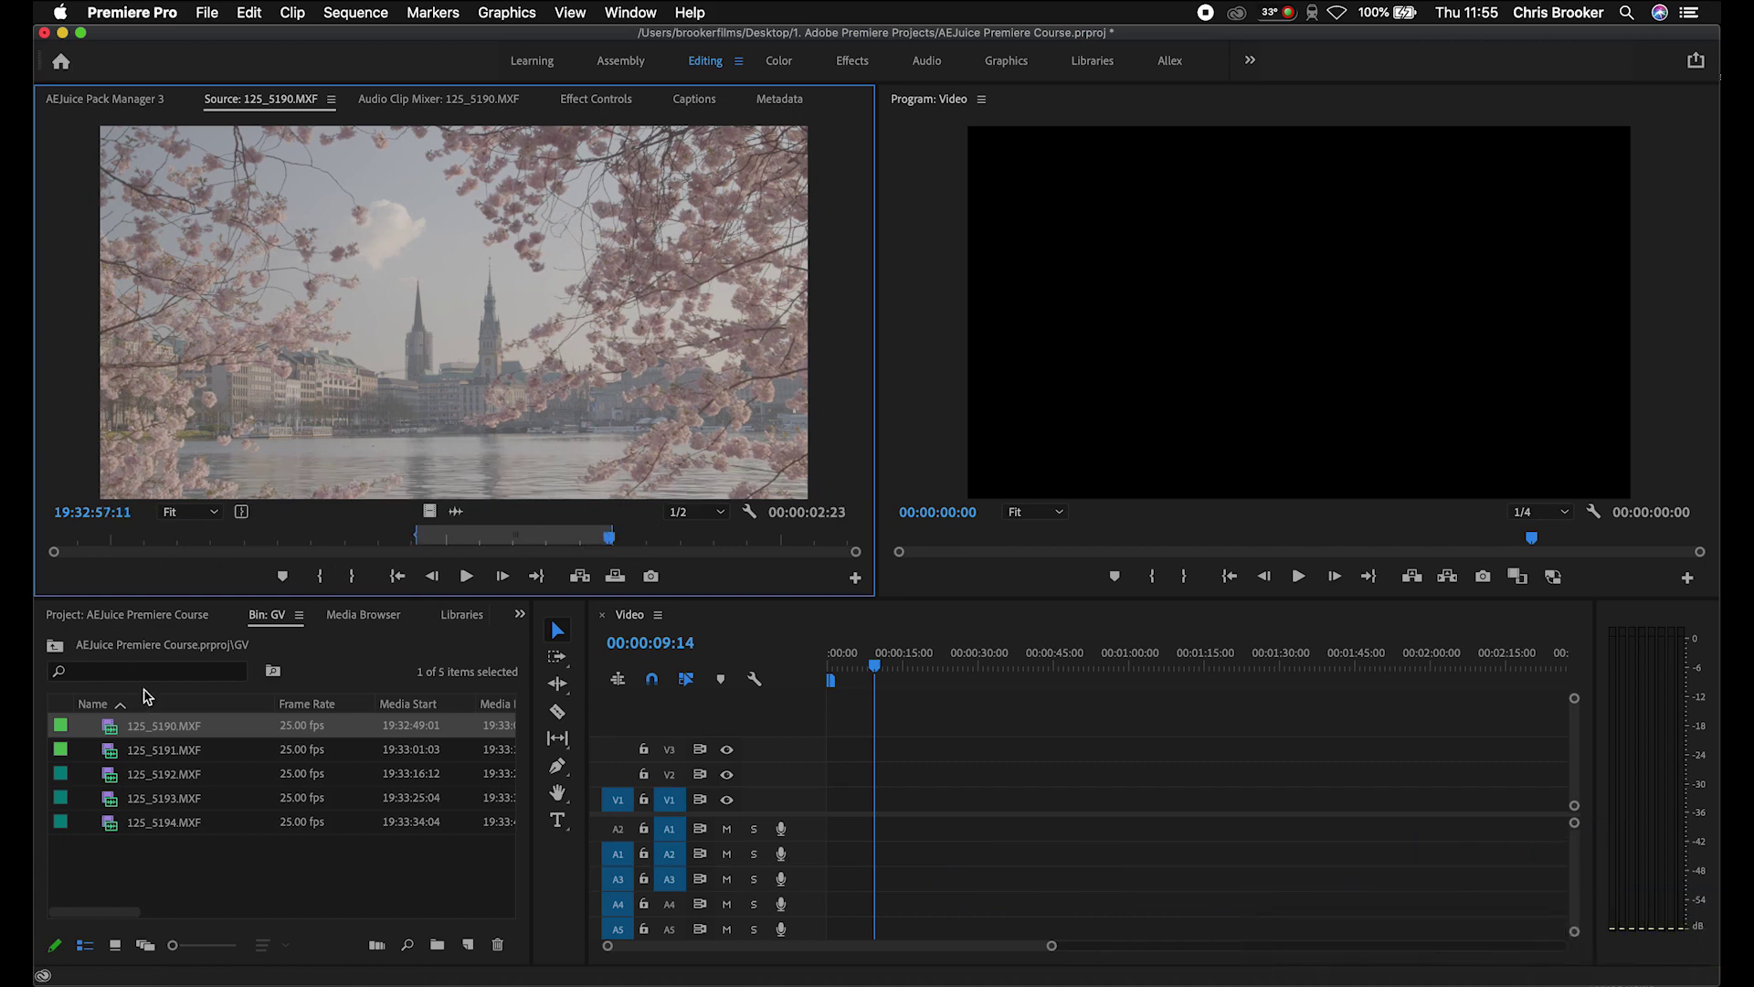
pyautogui.moveTo(125, 730); pyautogui.dragTo(827, 818)
# Drop the range at the timeline start, keeping the existing sequence settings.
pyautogui.moveTo(831, 854); pyautogui.dragTo(832, 854)
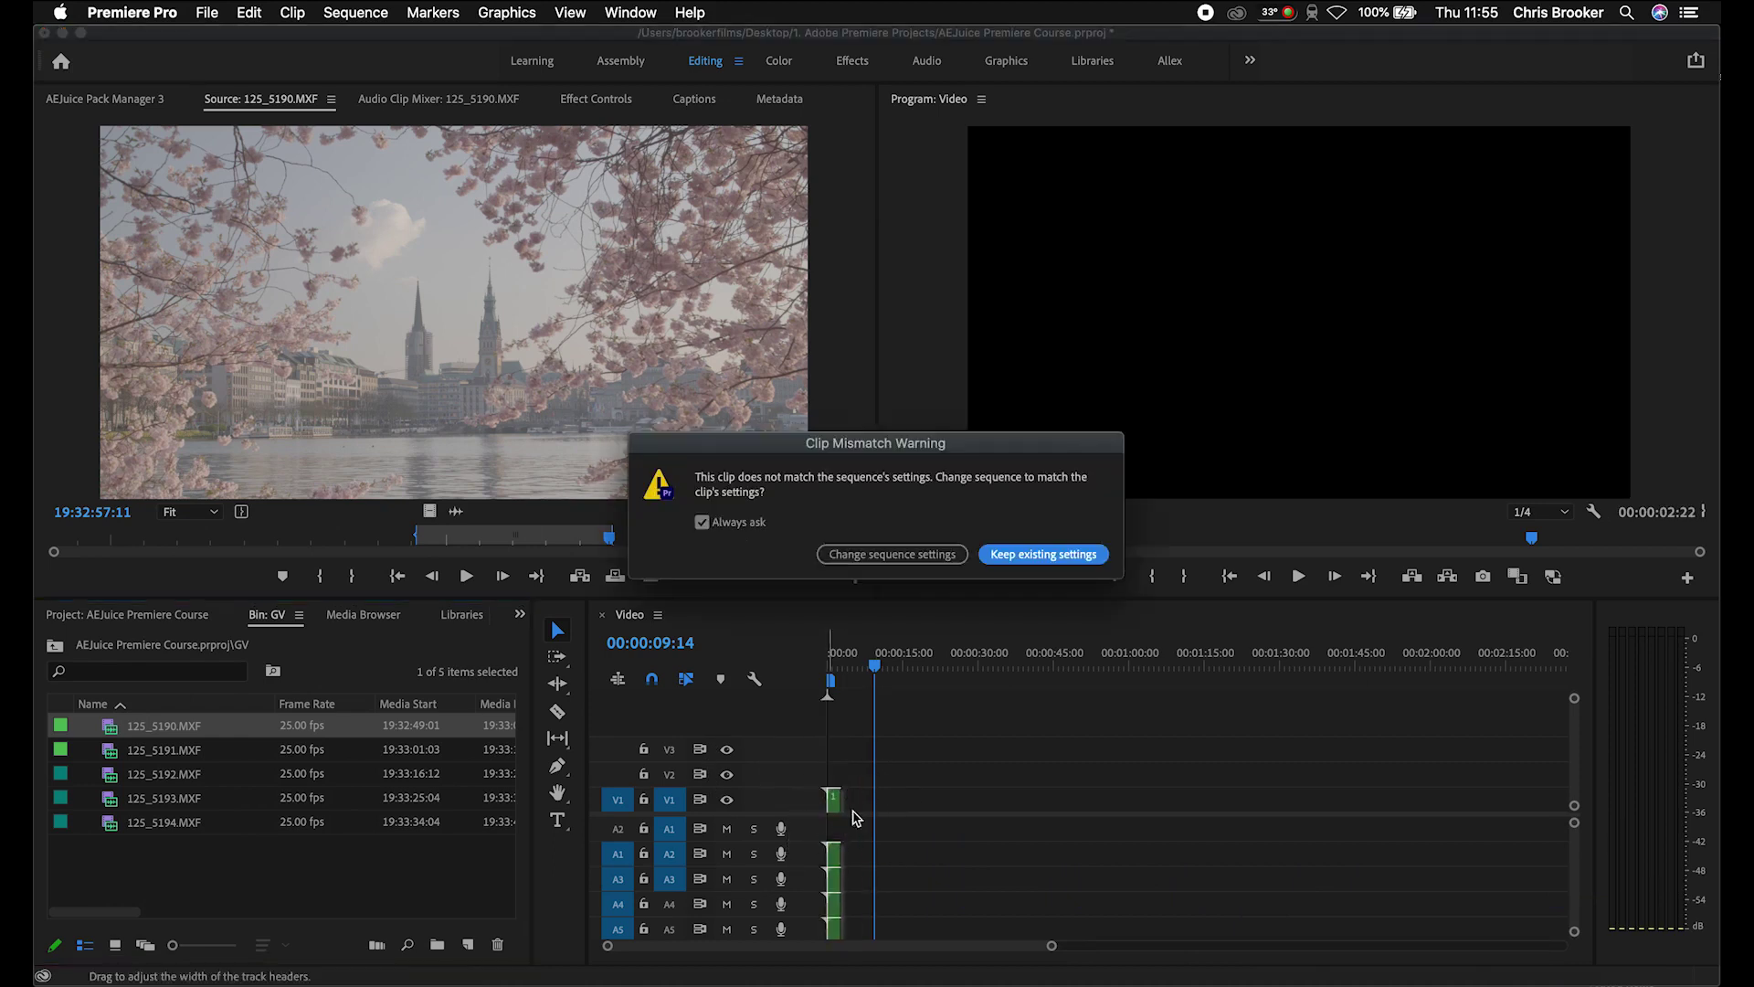
pyautogui.click(1042, 553)
pyautogui.moveTo(872, 666); pyautogui.dragTo(830, 667)
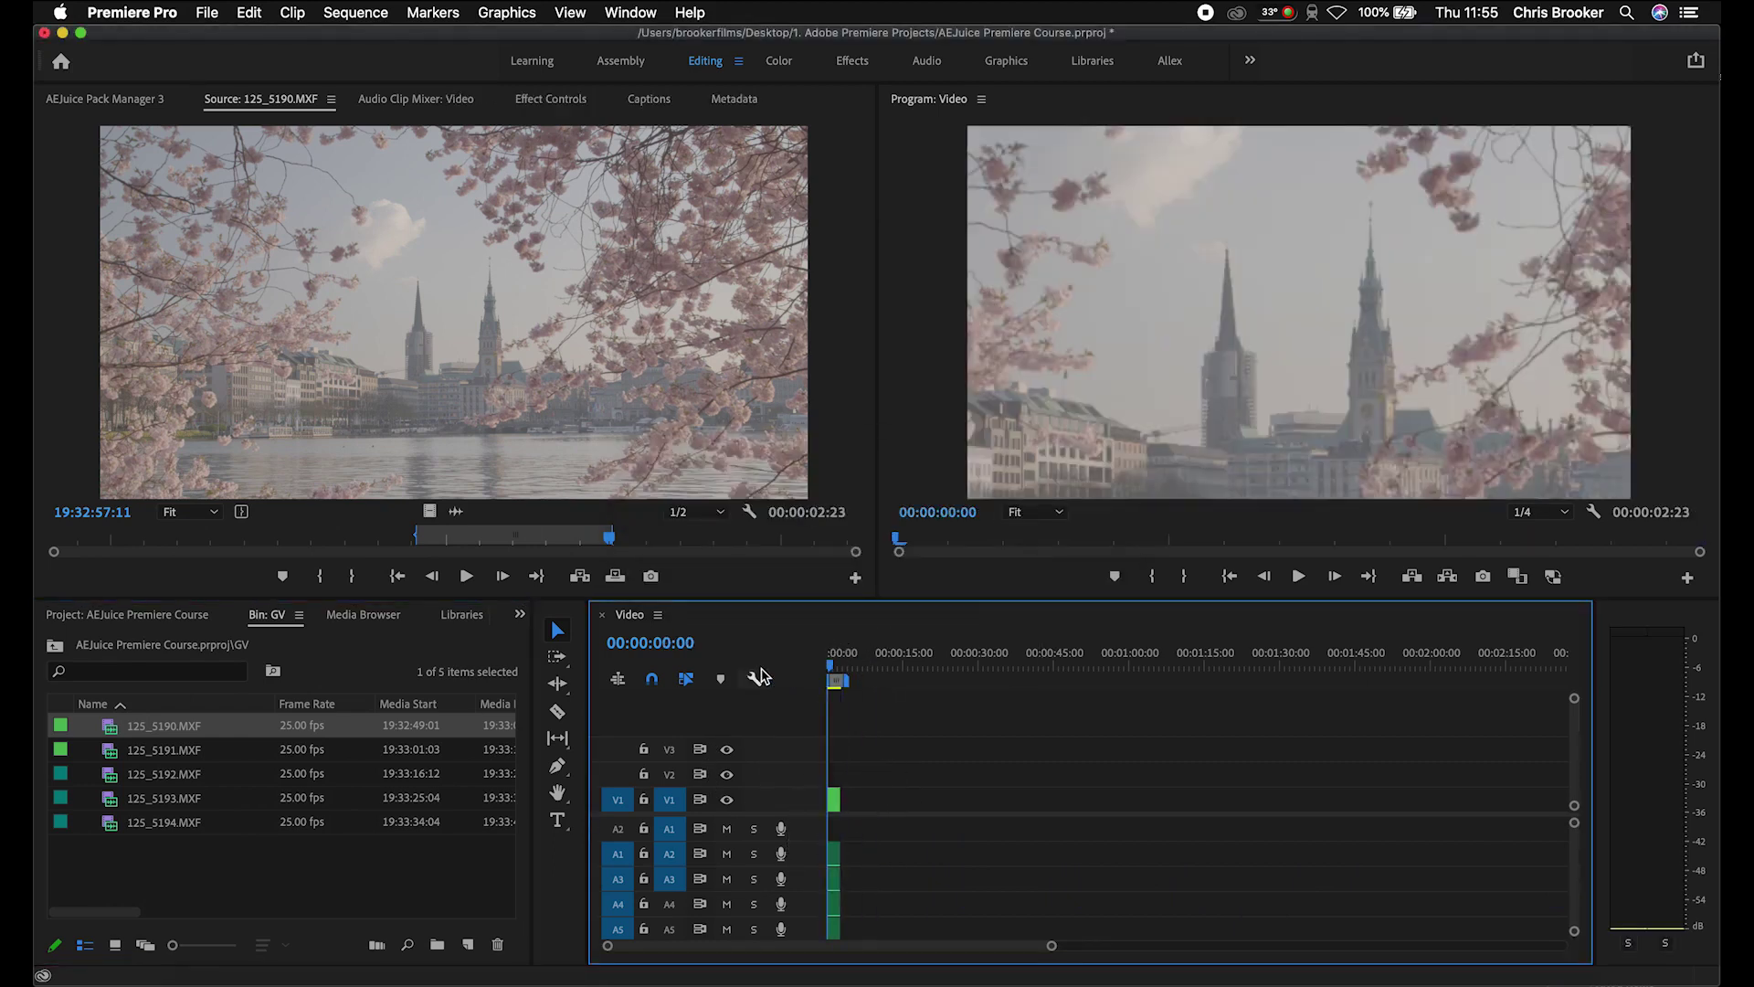
pyautogui.press('=')
pyautogui.press('=')
pyautogui.press('=')
pyautogui.press('=')
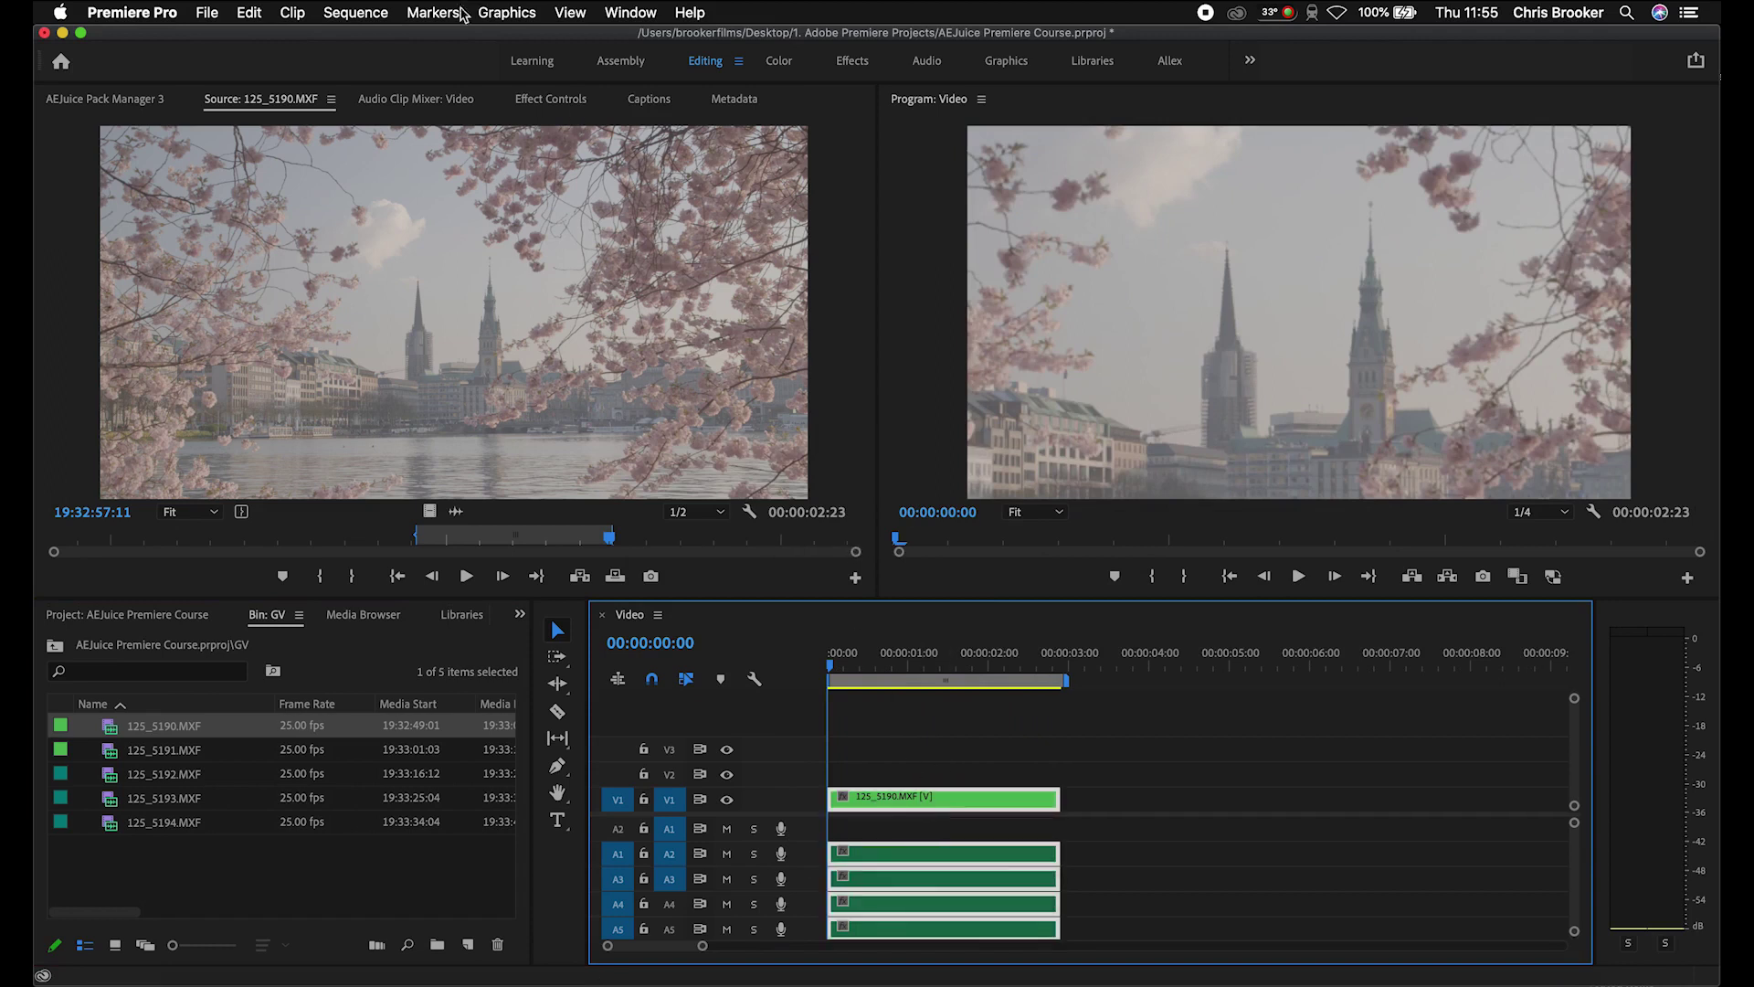
# Set the clip's Scale to 50, then select 125_5191 through 125_5193 in the bin.
pyautogui.click(552, 100)
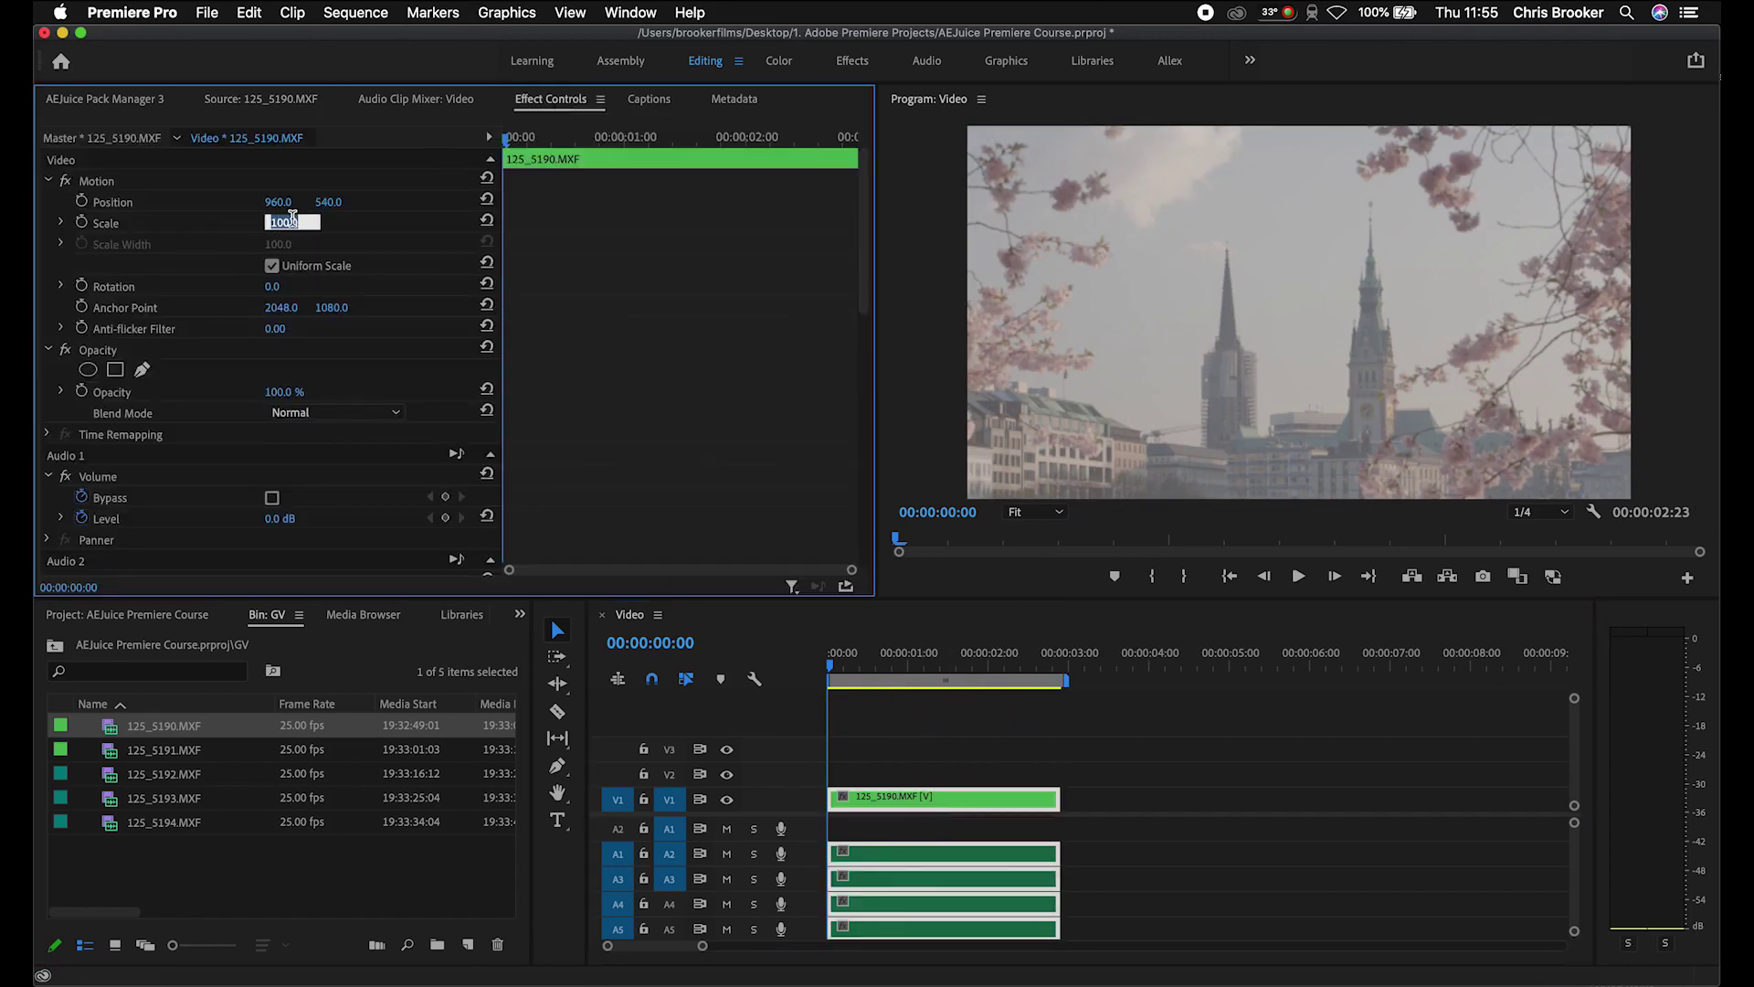
pyautogui.write('50')
pyautogui.press('Return')
pyautogui.click(1039, 660)
pyautogui.click(962, 728)
pyautogui.press('-')
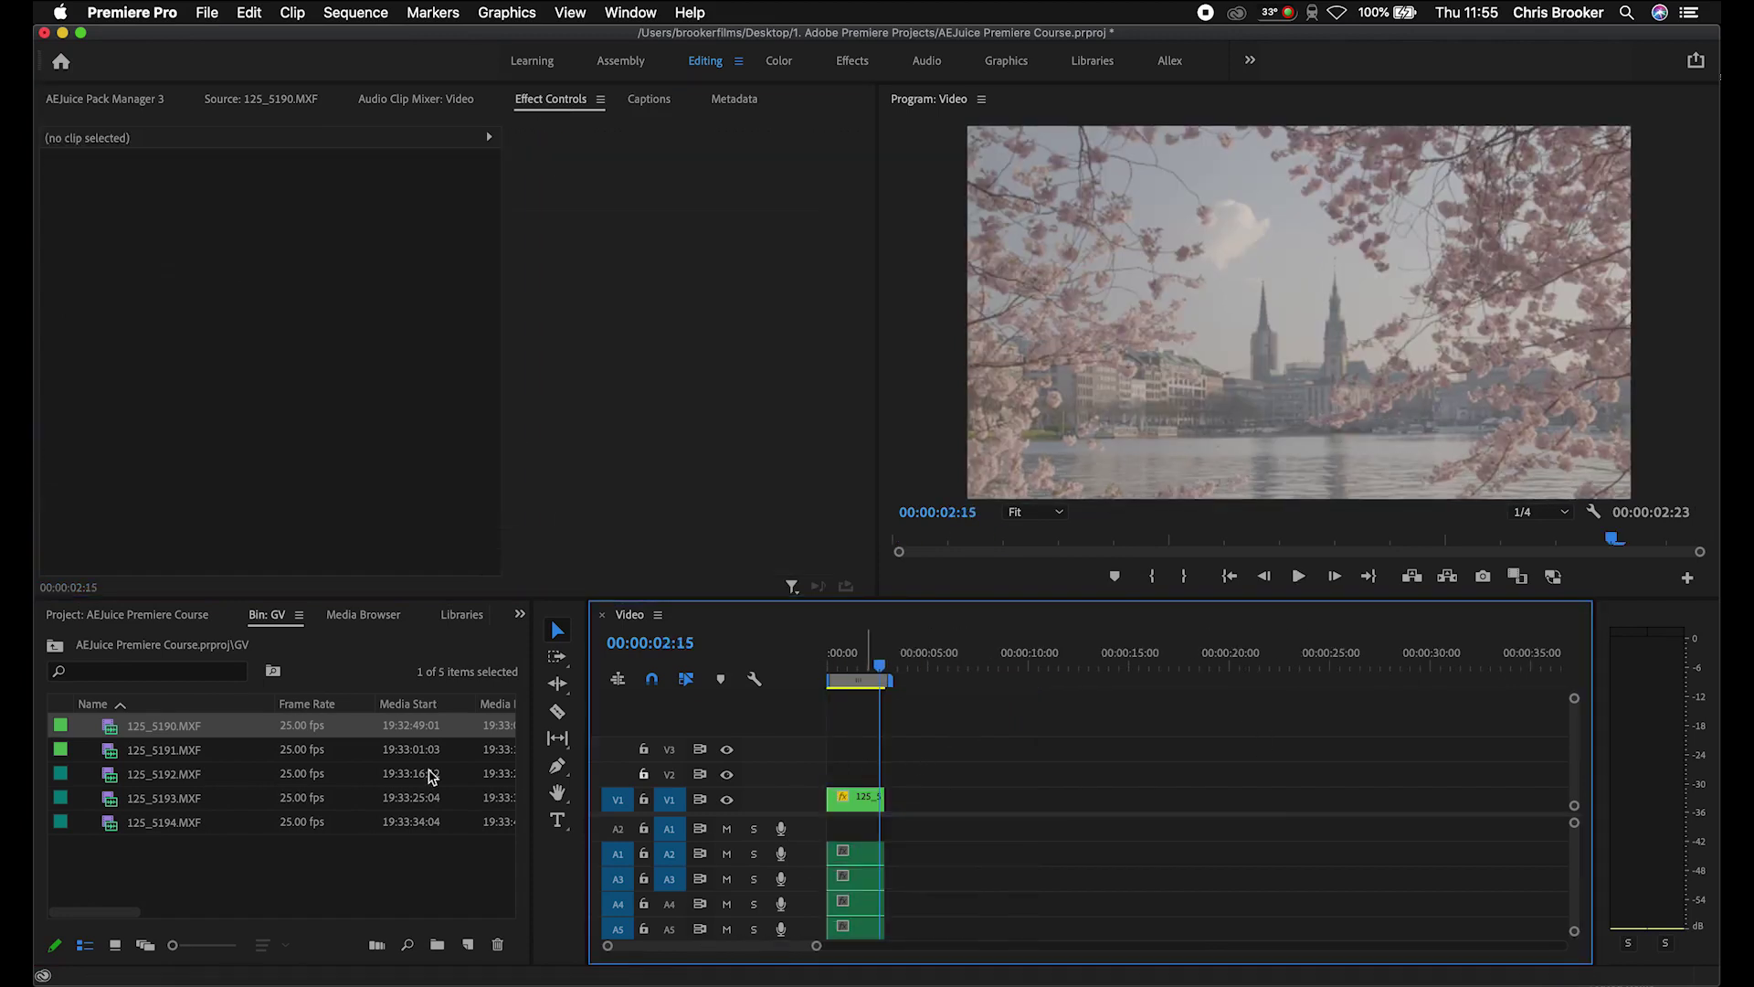
pyautogui.click(135, 757)
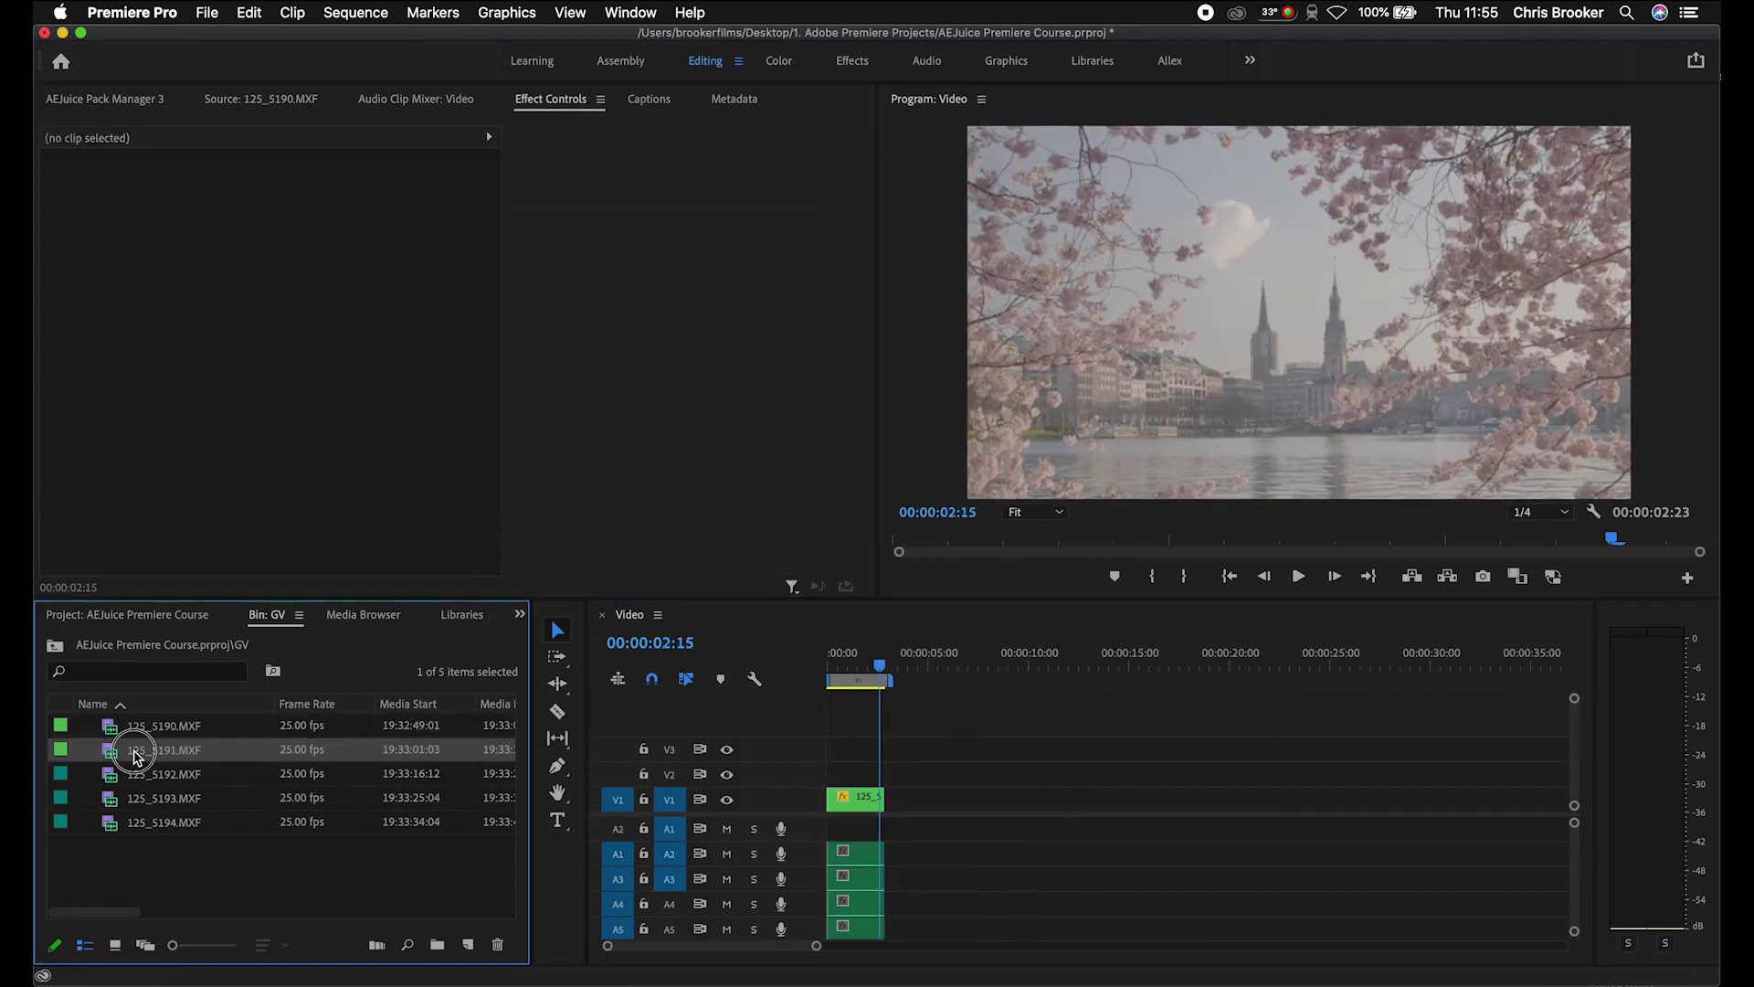
pyautogui.keyDown('shift'); pyautogui.click(151, 798); pyautogui.keyUp('shift')
# Add 125_5191–125_5193.MXF after the first clip and razor-cut them at five points.
pyautogui.moveTo(146, 749); pyautogui.dragTo(1231, 810)
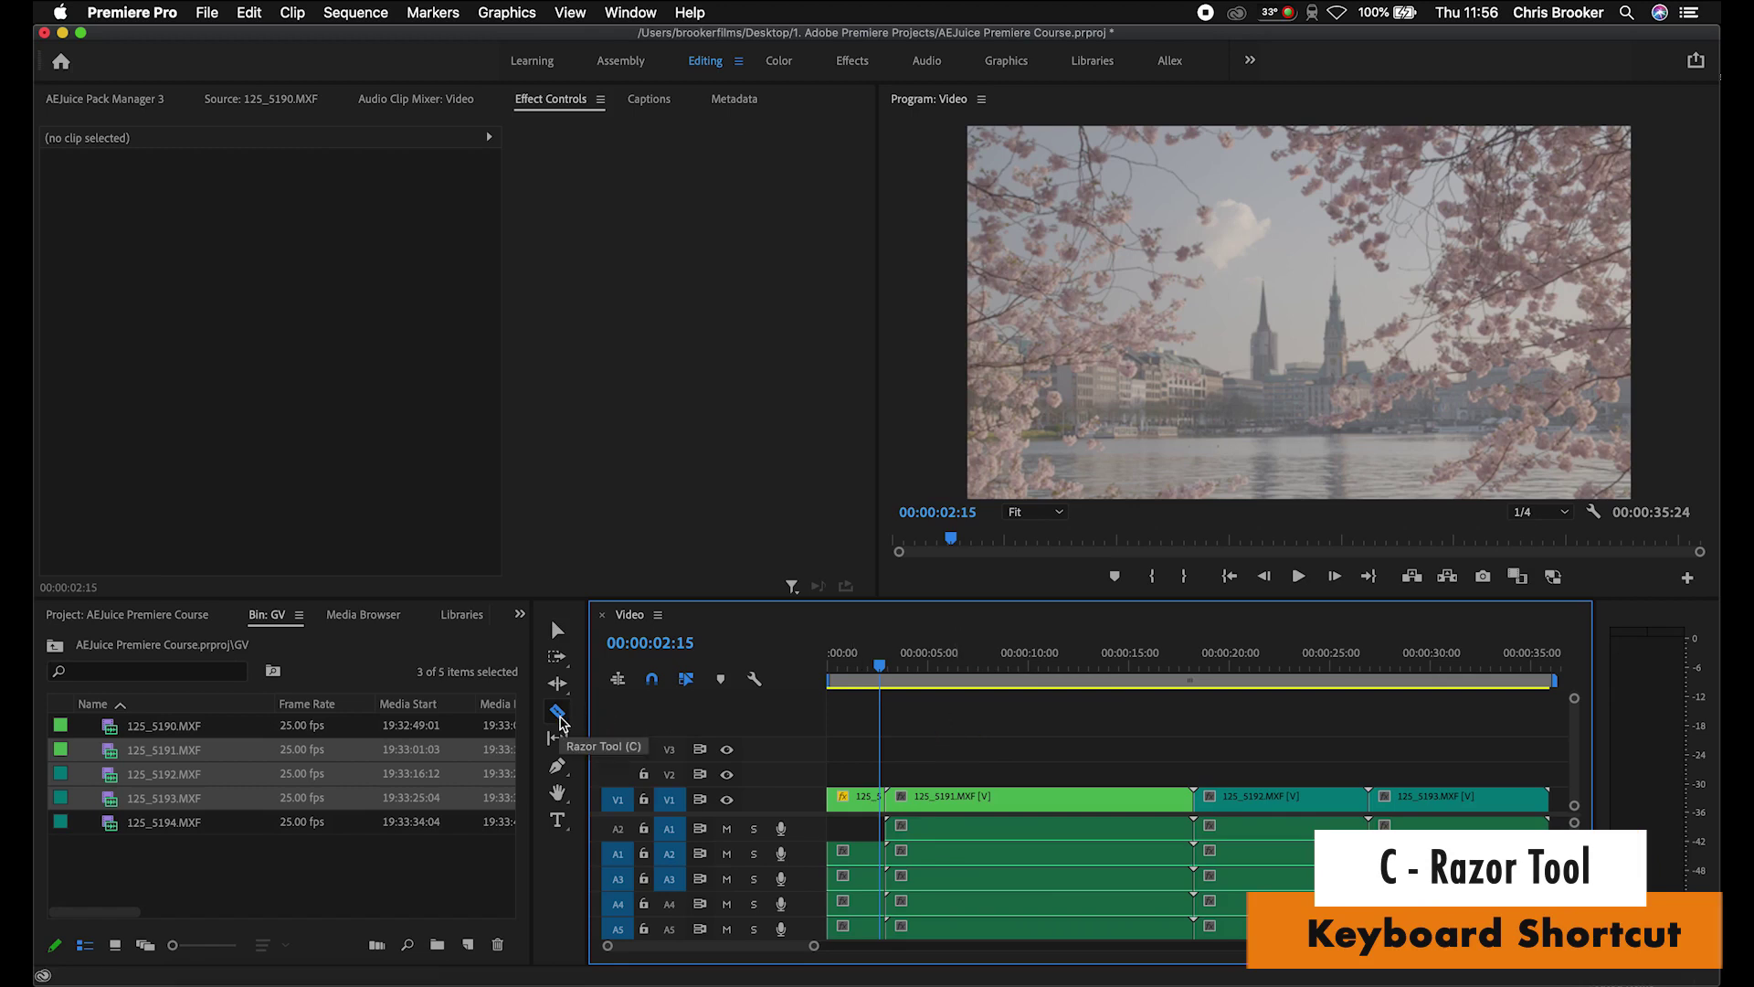
pyautogui.click(986, 797)
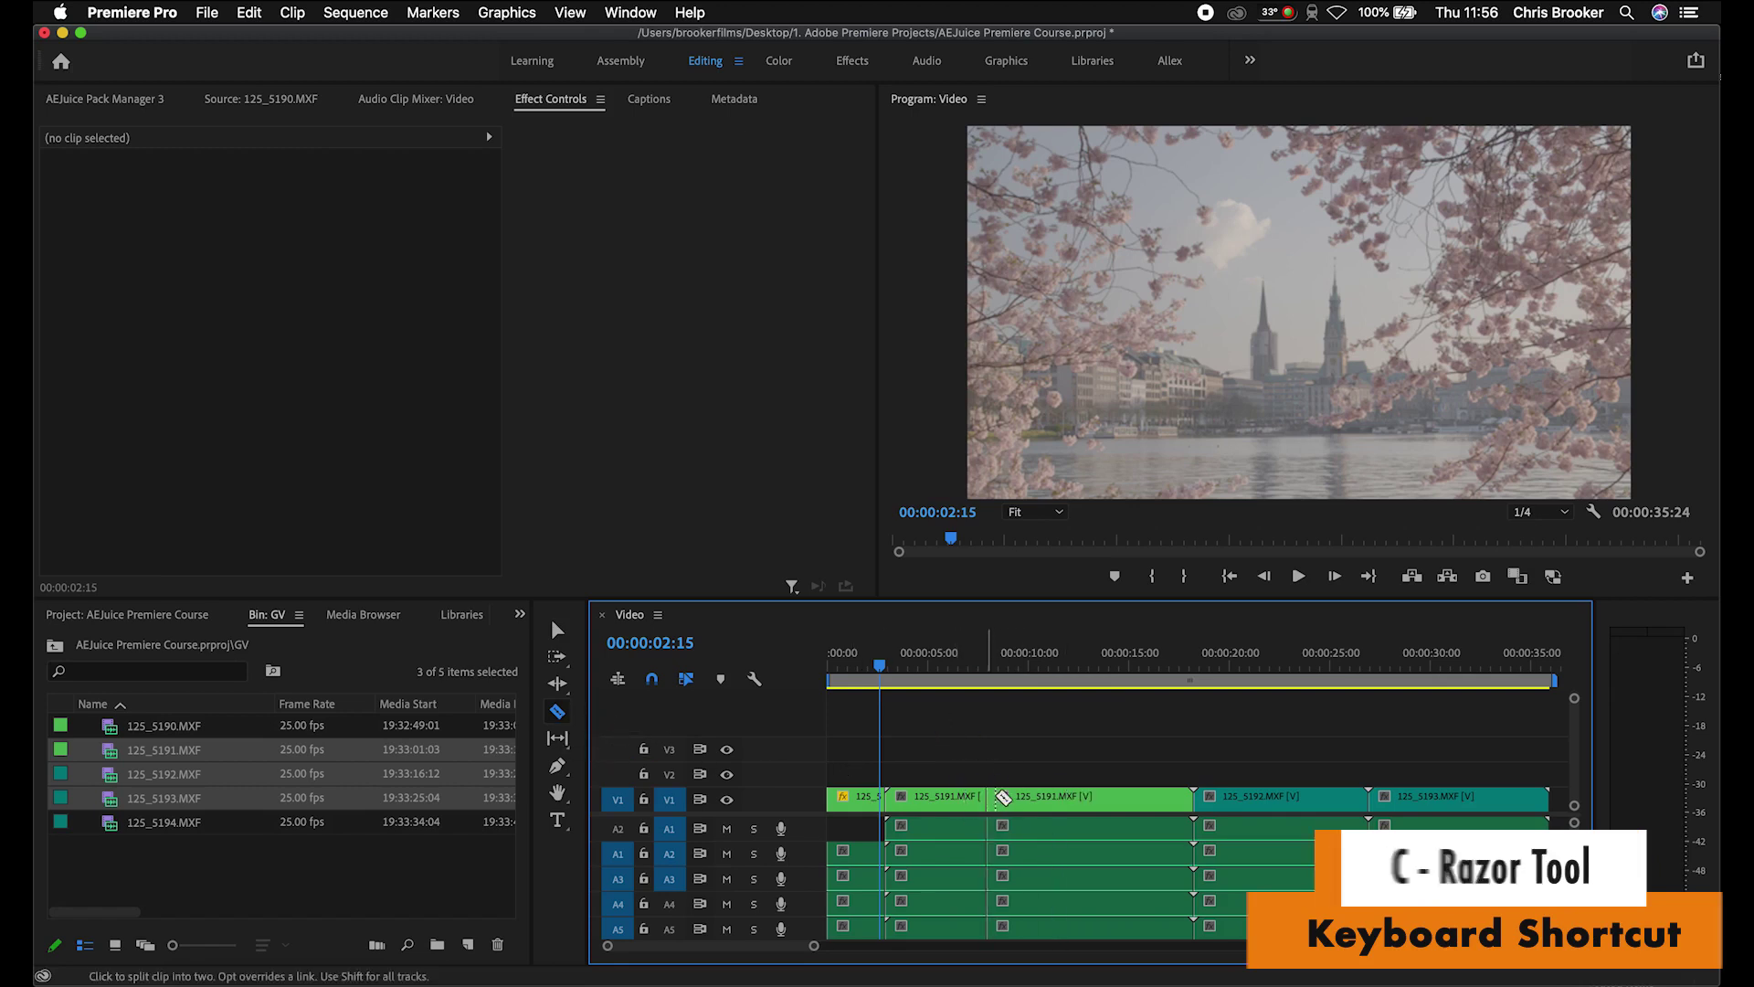
pyautogui.click(1062, 797)
pyautogui.moveTo(1239, 676); pyautogui.dragTo(1273, 665)
pyautogui.click(1274, 799)
pyautogui.click(1309, 799)
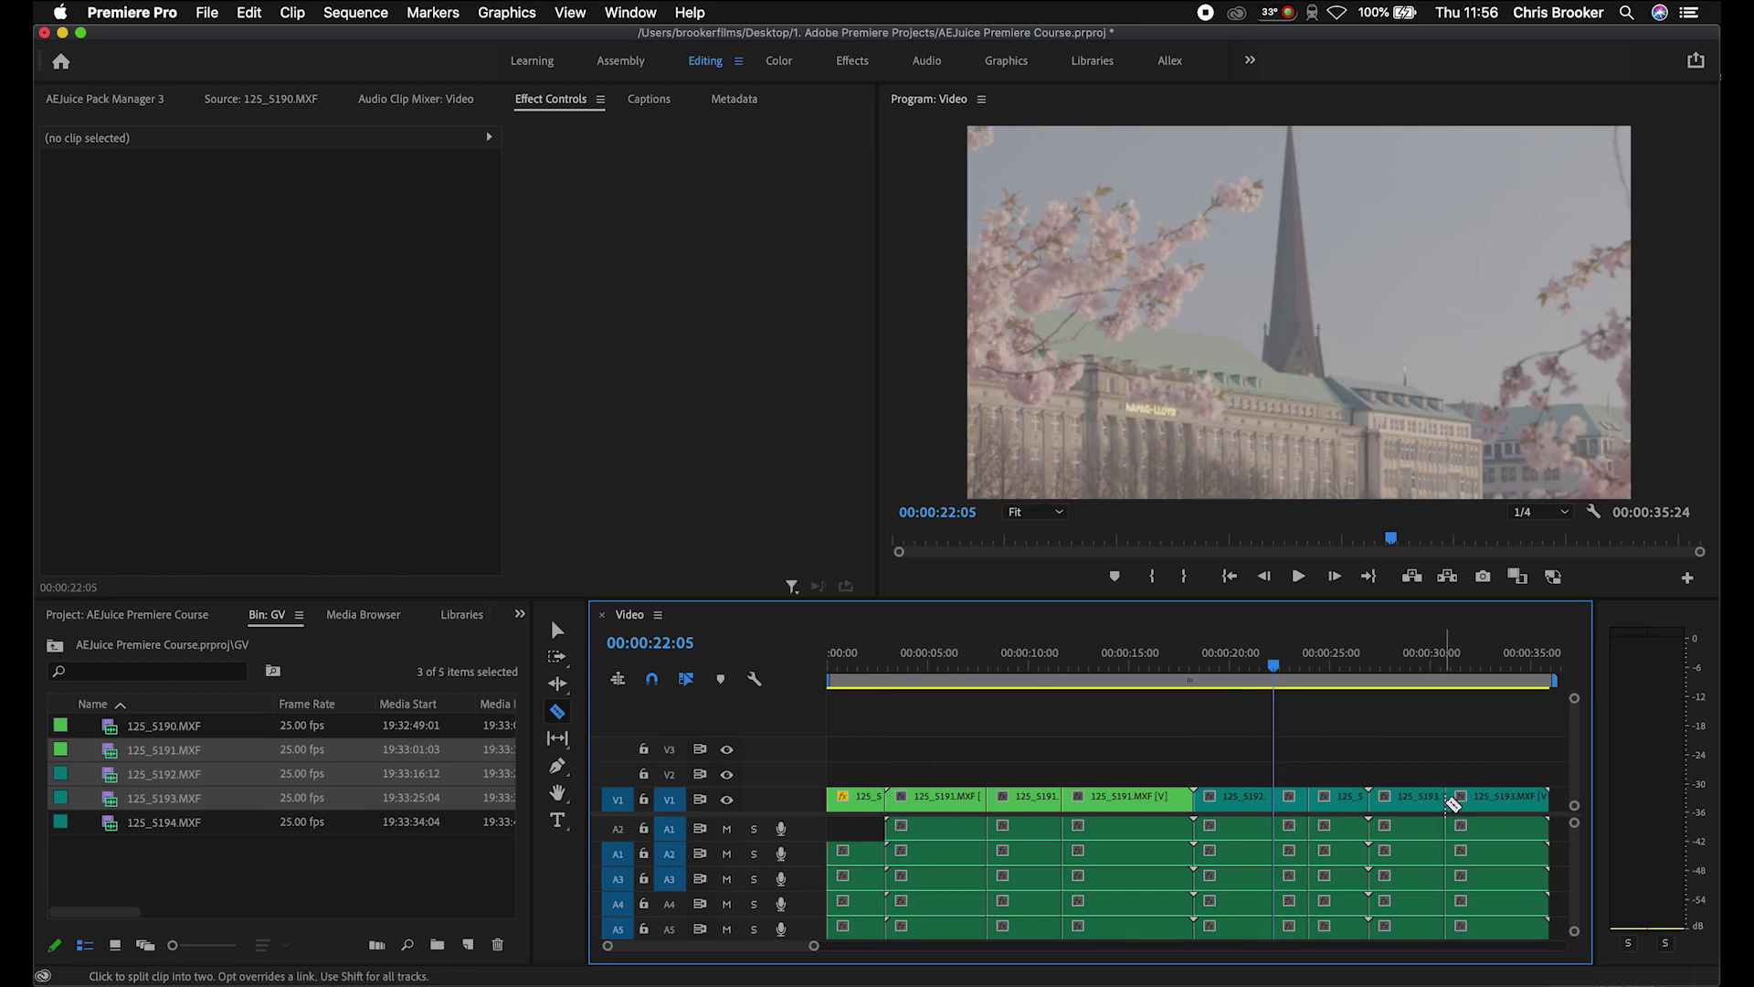
pyautogui.click(1475, 799)
# Delete the six unwanted pieces, leaving four short clips separated by gaps.
pyautogui.press('v')
pyautogui.click(947, 816)
pyautogui.press('Delete')
pyautogui.click(1142, 811)
pyautogui.press('Delete')
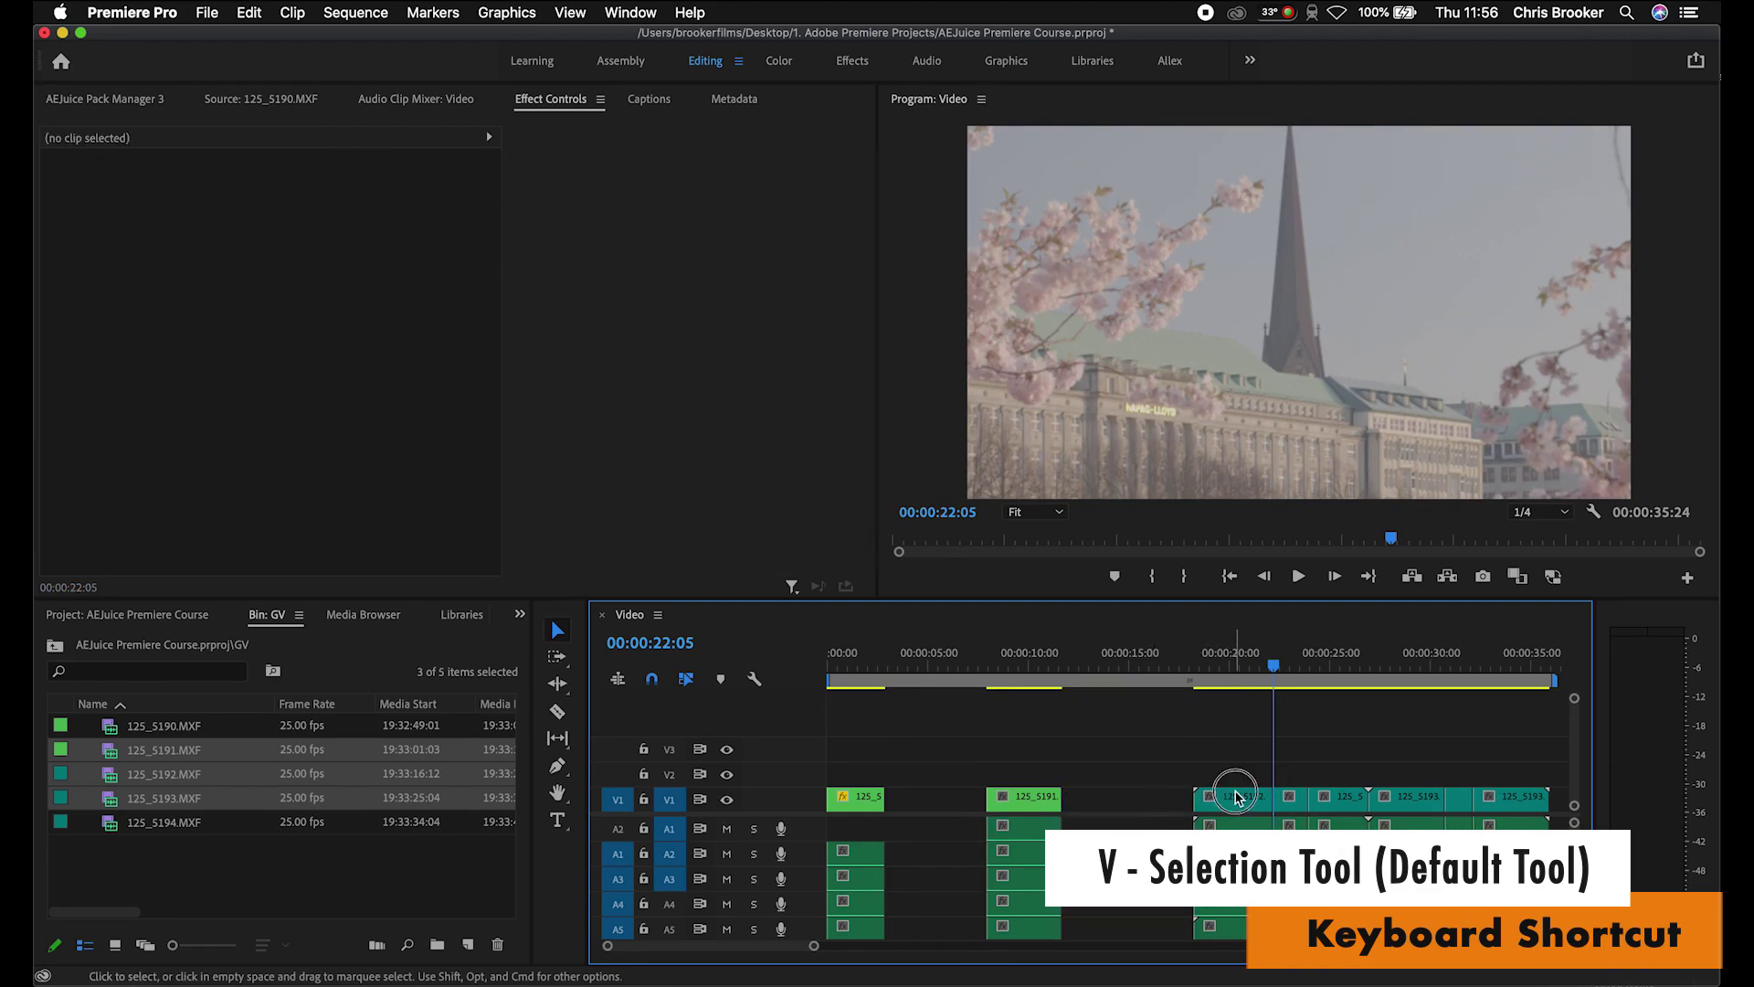
pyautogui.click(1235, 797)
pyautogui.press('Delete')
pyautogui.click(1341, 795)
pyautogui.press('Delete')
pyautogui.click(1397, 800)
pyautogui.press('Delete')
pyautogui.click(1512, 797)
pyautogui.press('Delete')
pyautogui.click(845, 886)
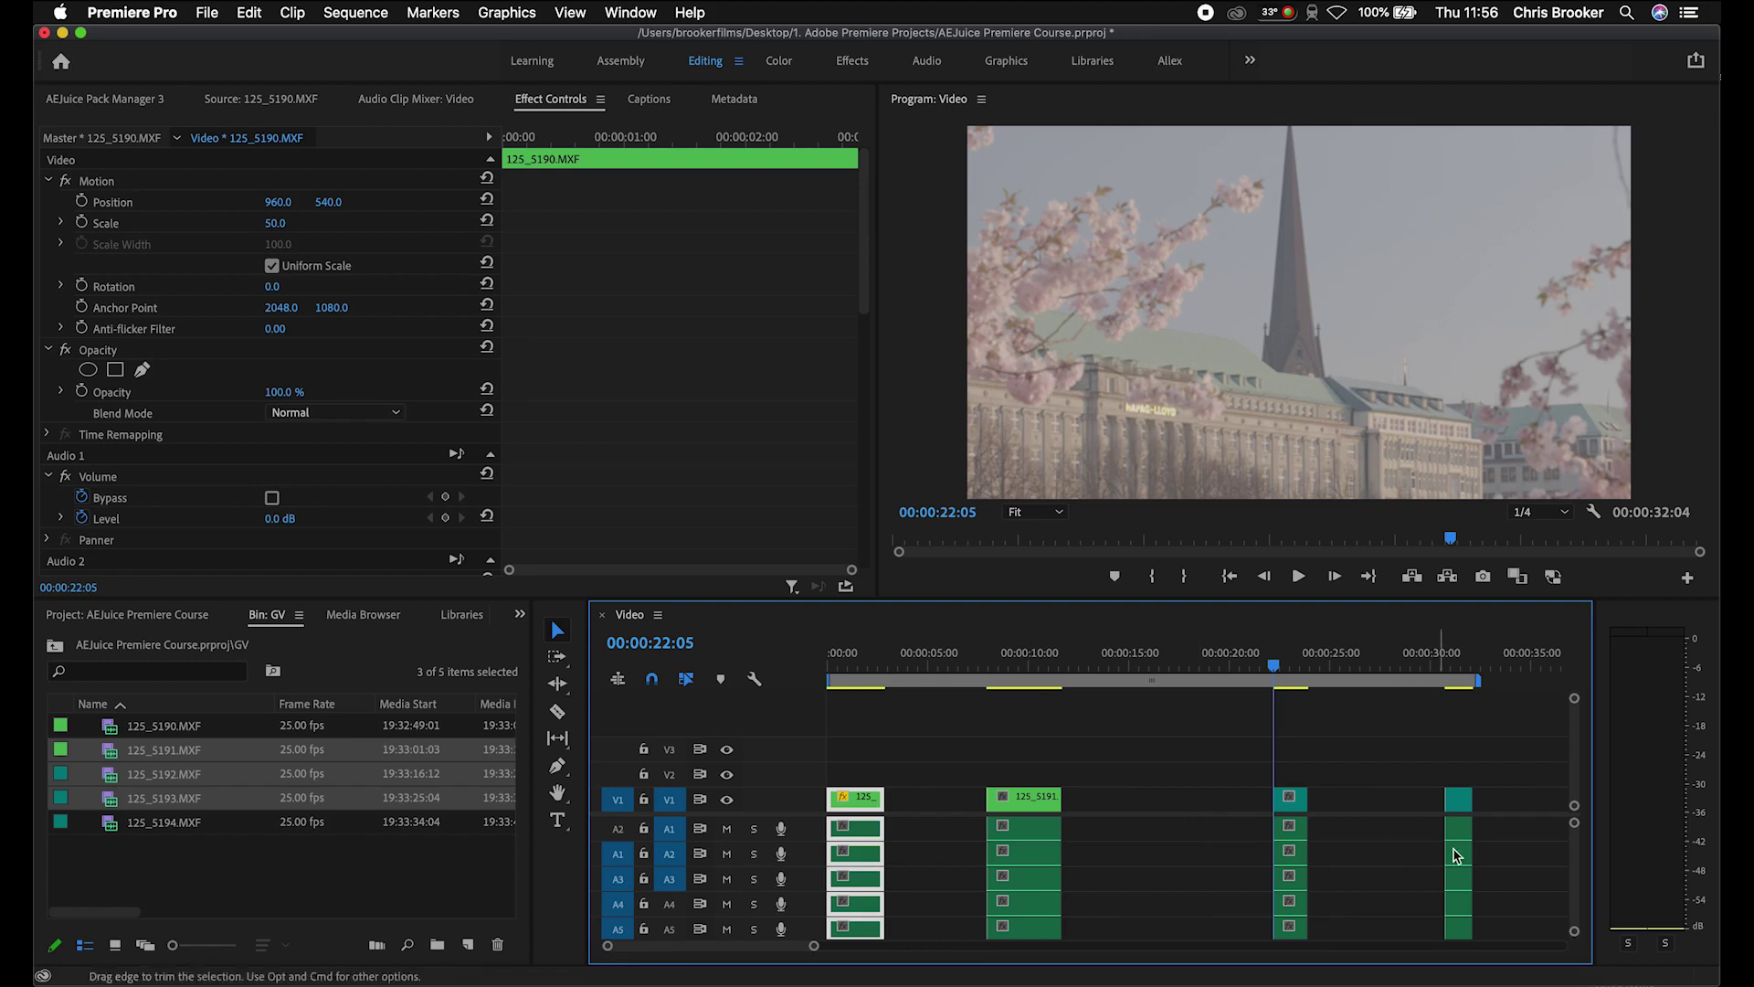
# Select all clips, apply Sequence > Close Gap, and zoom into the 00:00:09:21 result.
pyautogui.moveTo(1512, 849); pyautogui.dragTo(809, 854)
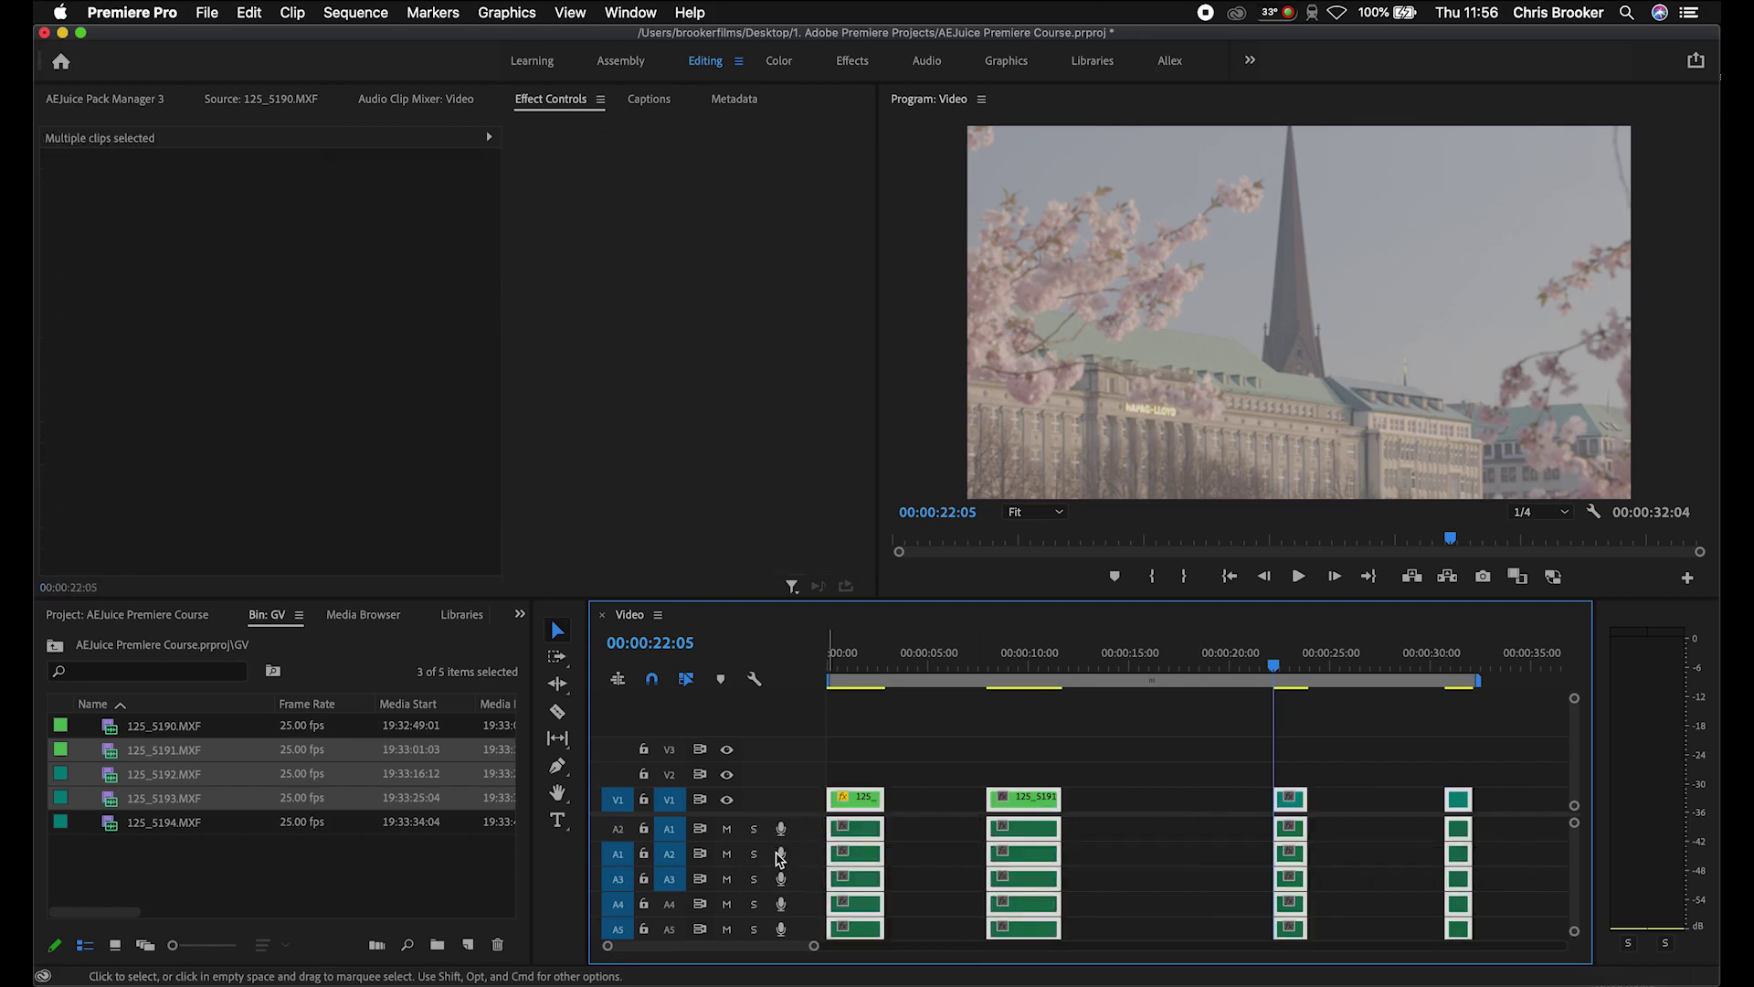
pyautogui.click(364, 11)
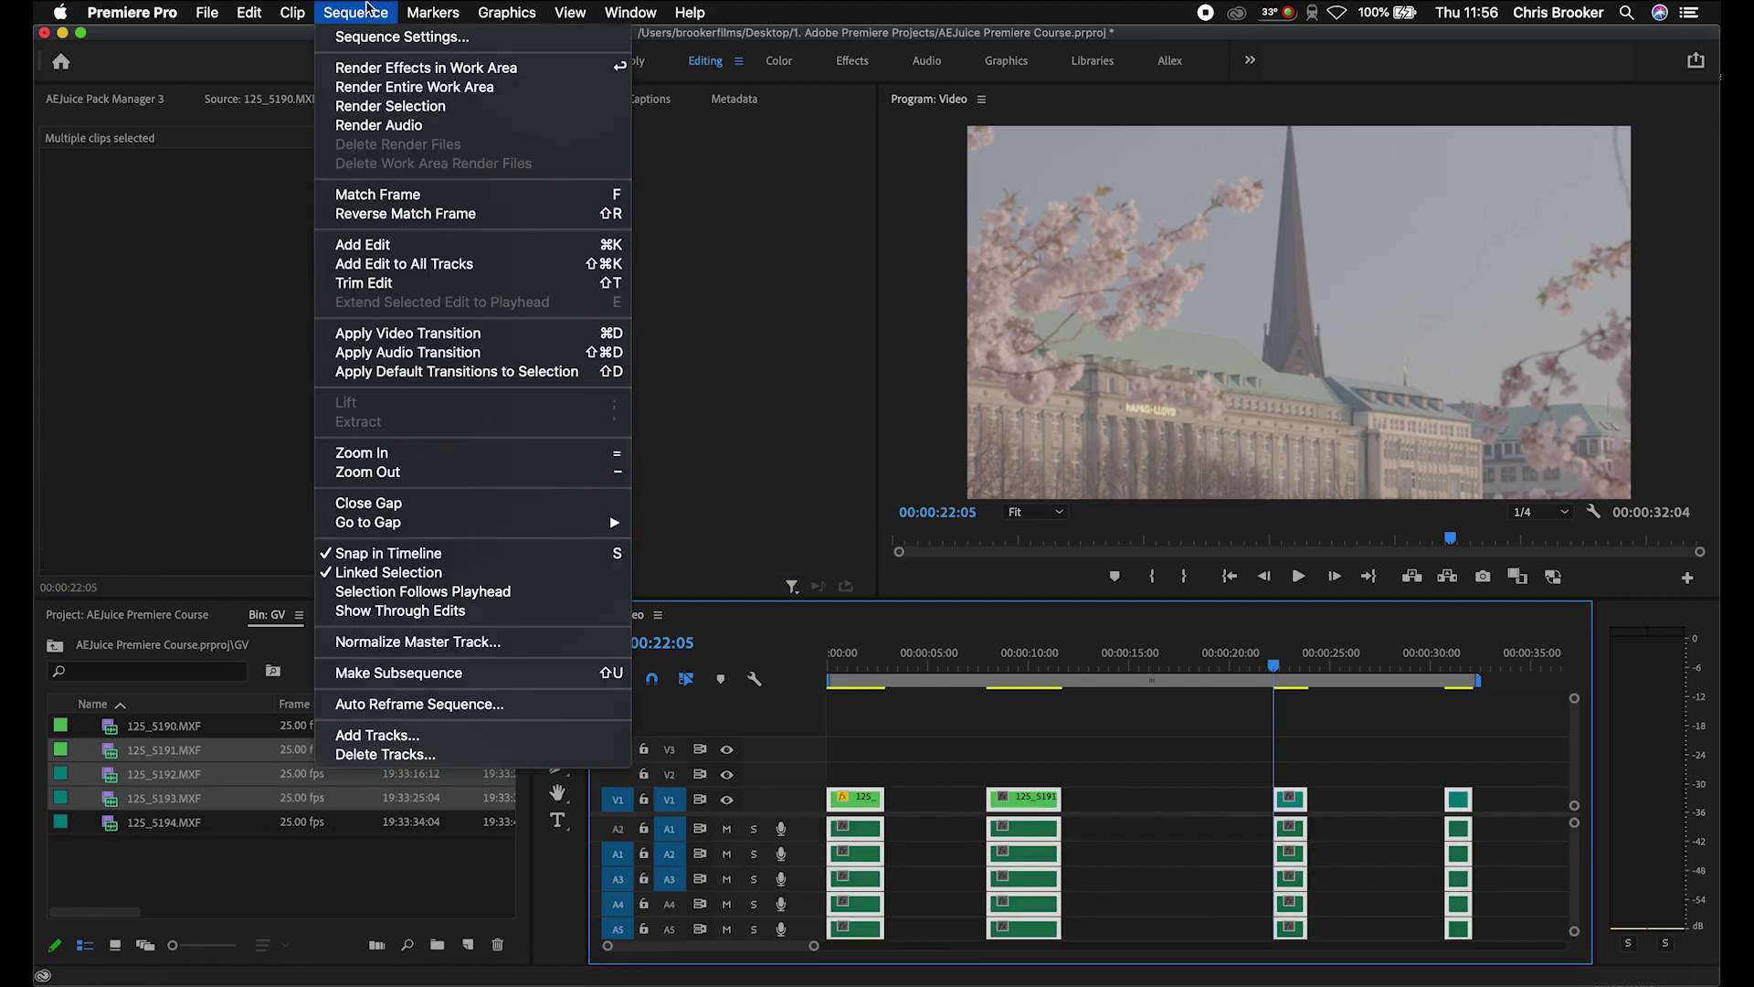
pyautogui.click(385, 503)
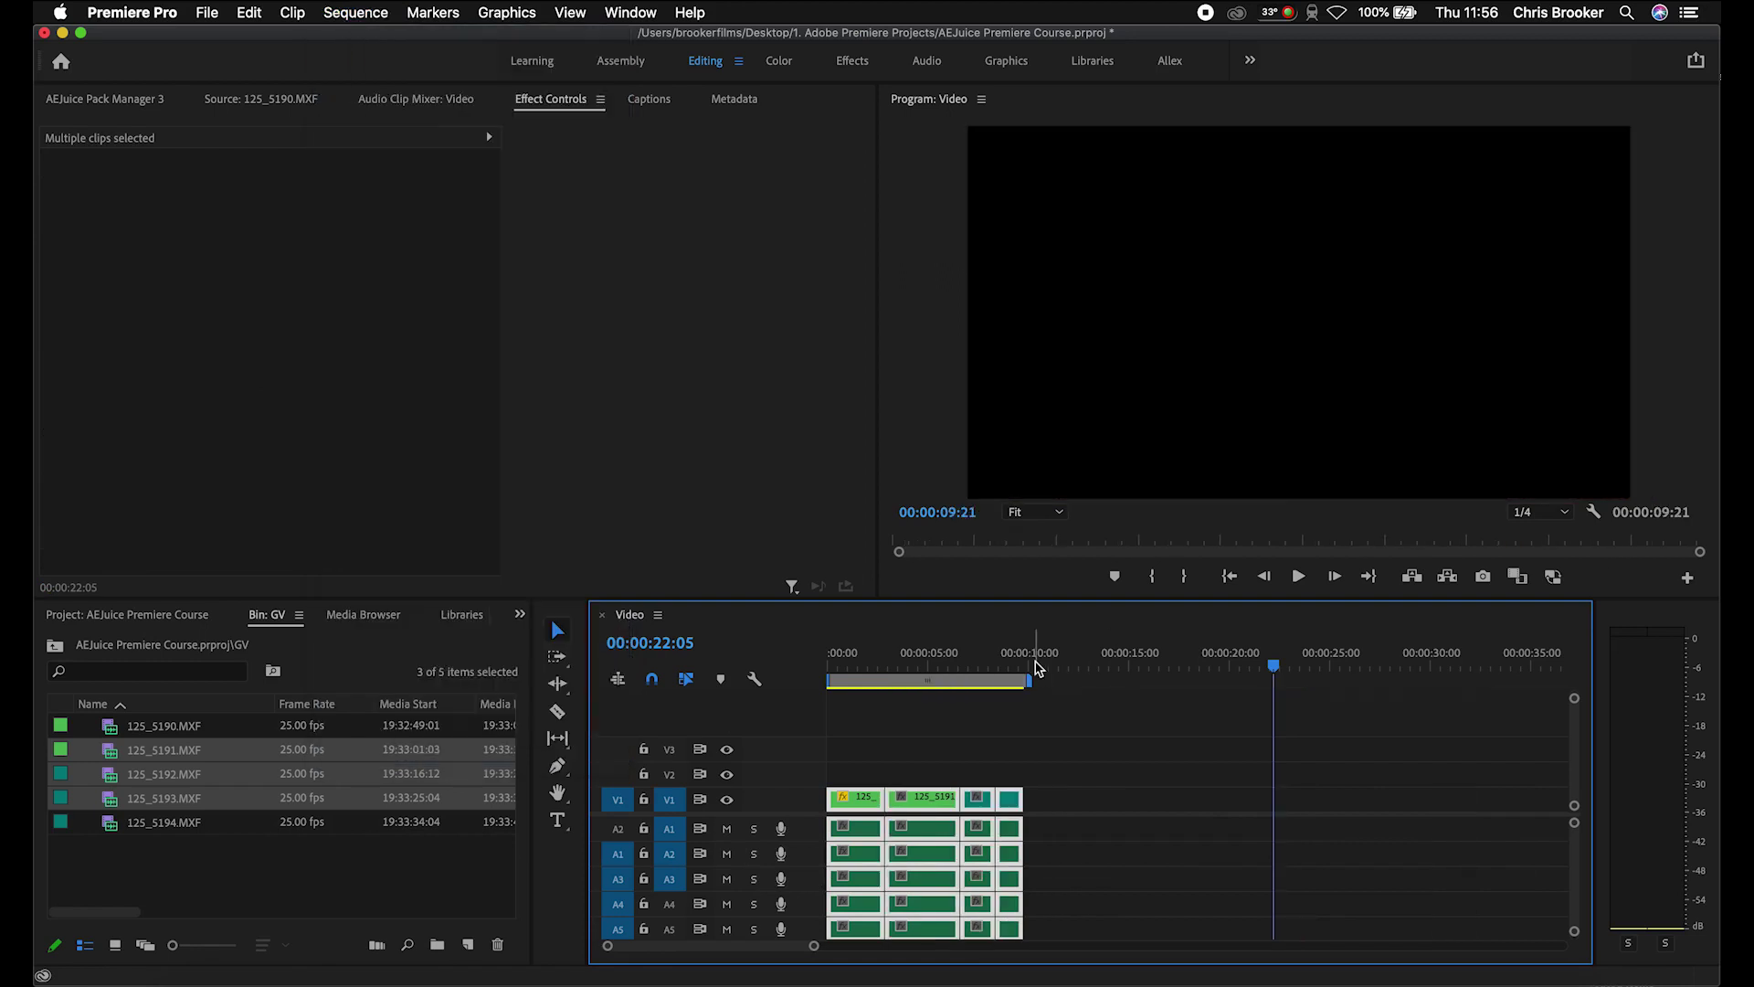
pyautogui.click(778, 677)
pyautogui.press('Home')
pyautogui.press('=')
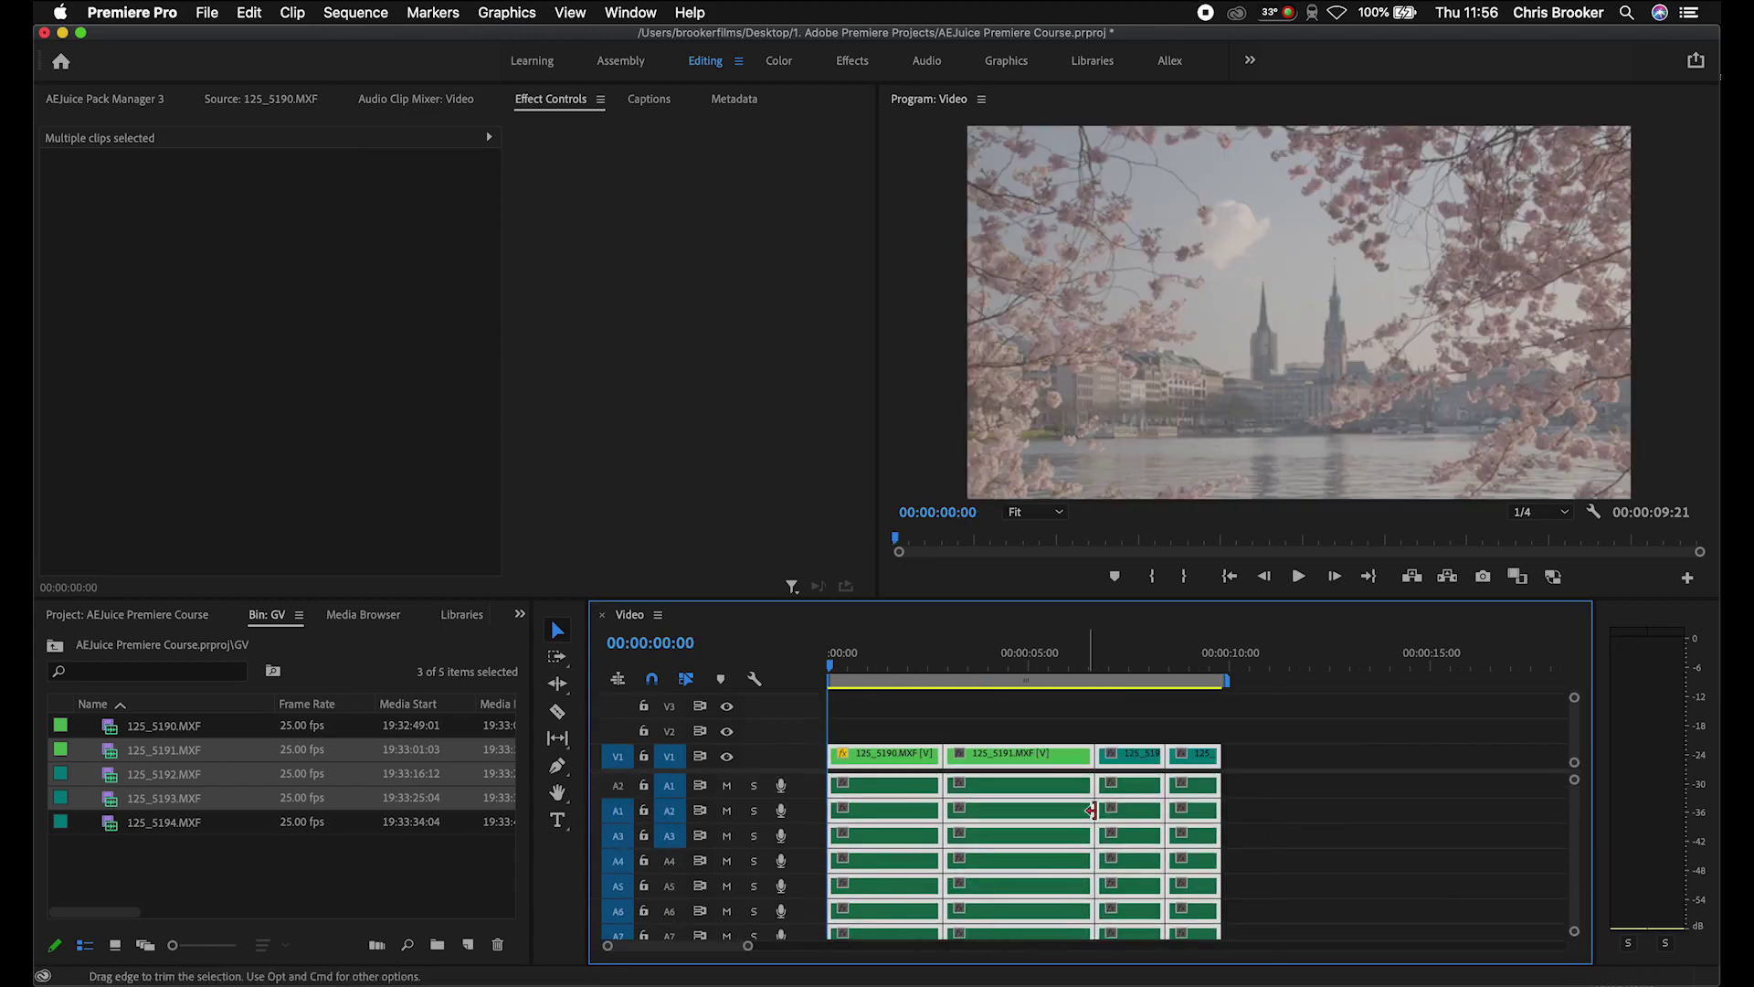
pyautogui.click(1363, 834)
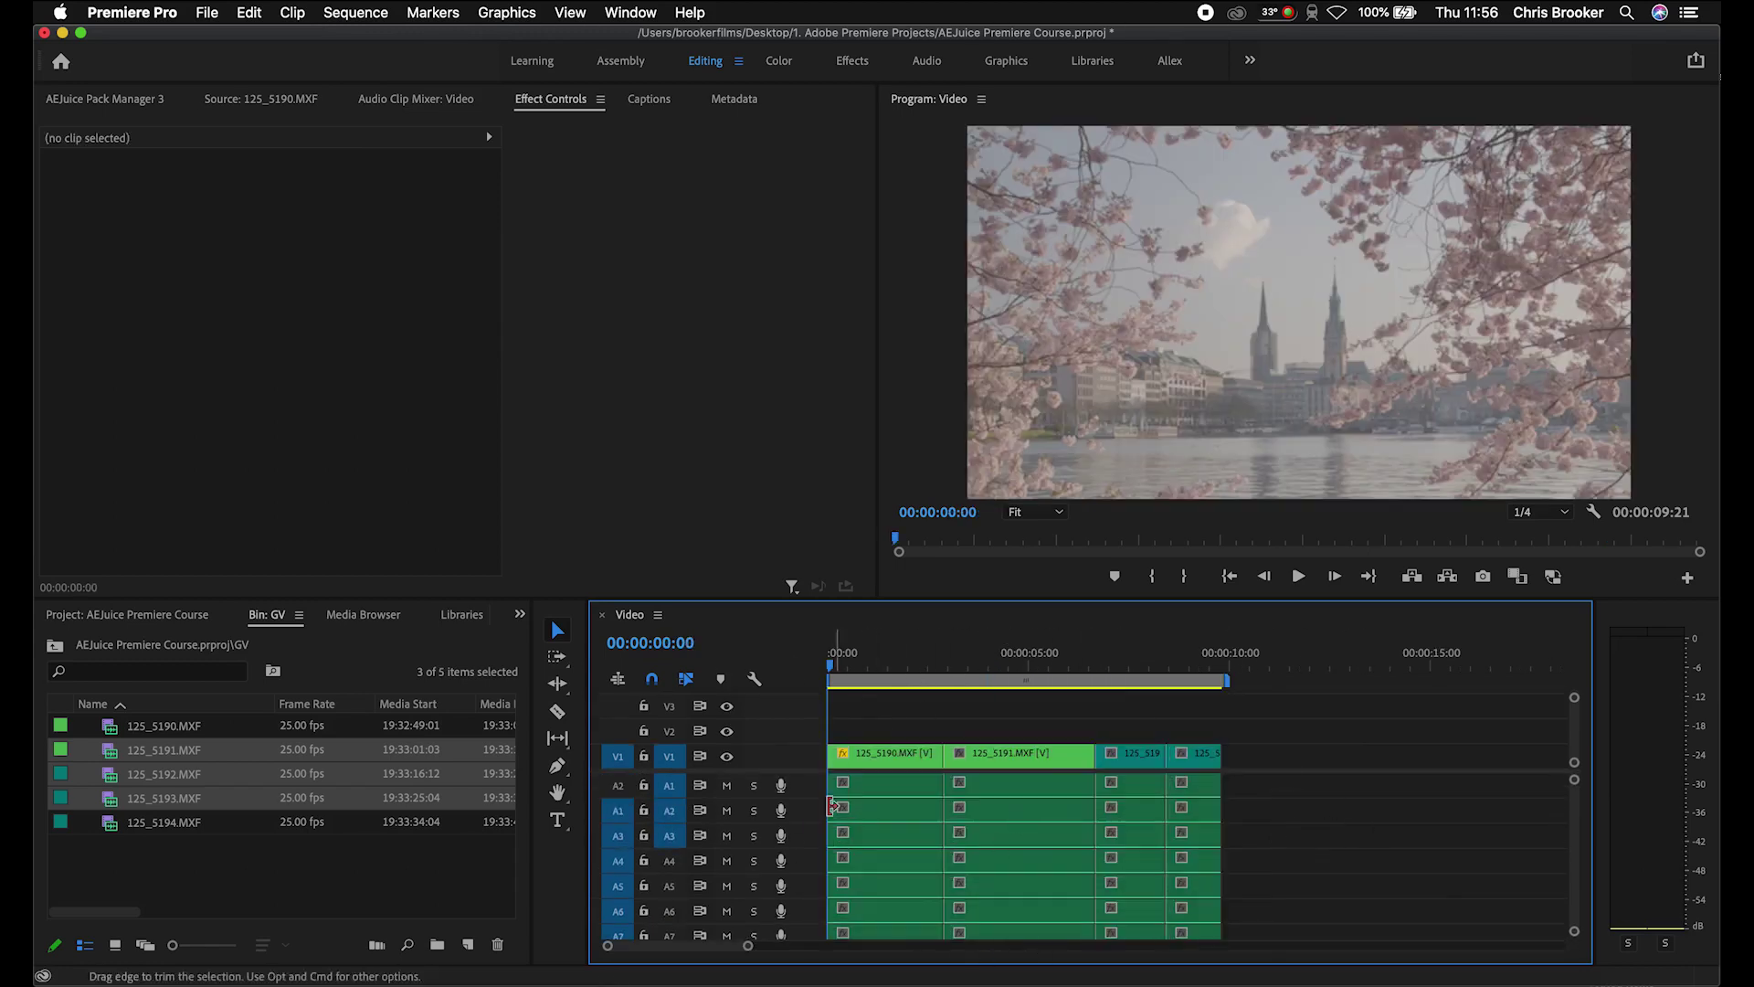
pyautogui.click(872, 821)
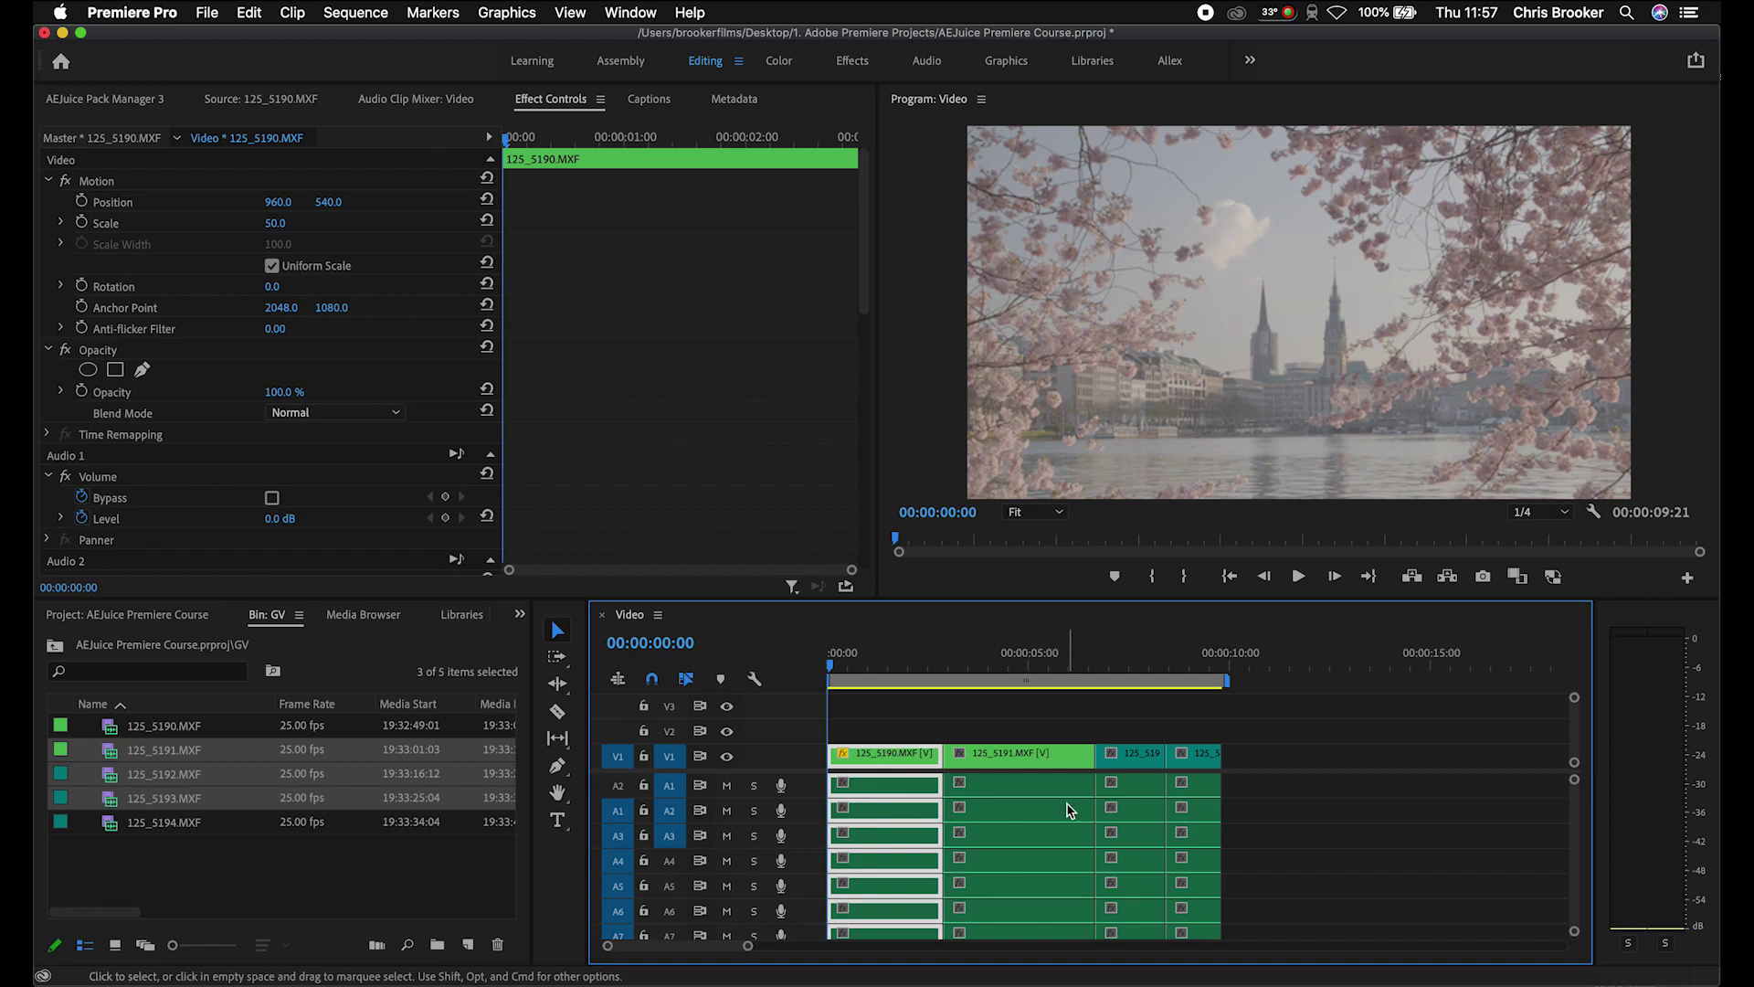
# Unlink the four clips from their audio and delete all the audio clips.
pyautogui.moveTo(1302, 728); pyautogui.dragTo(890, 804)
pyautogui.rightClick(891, 804)
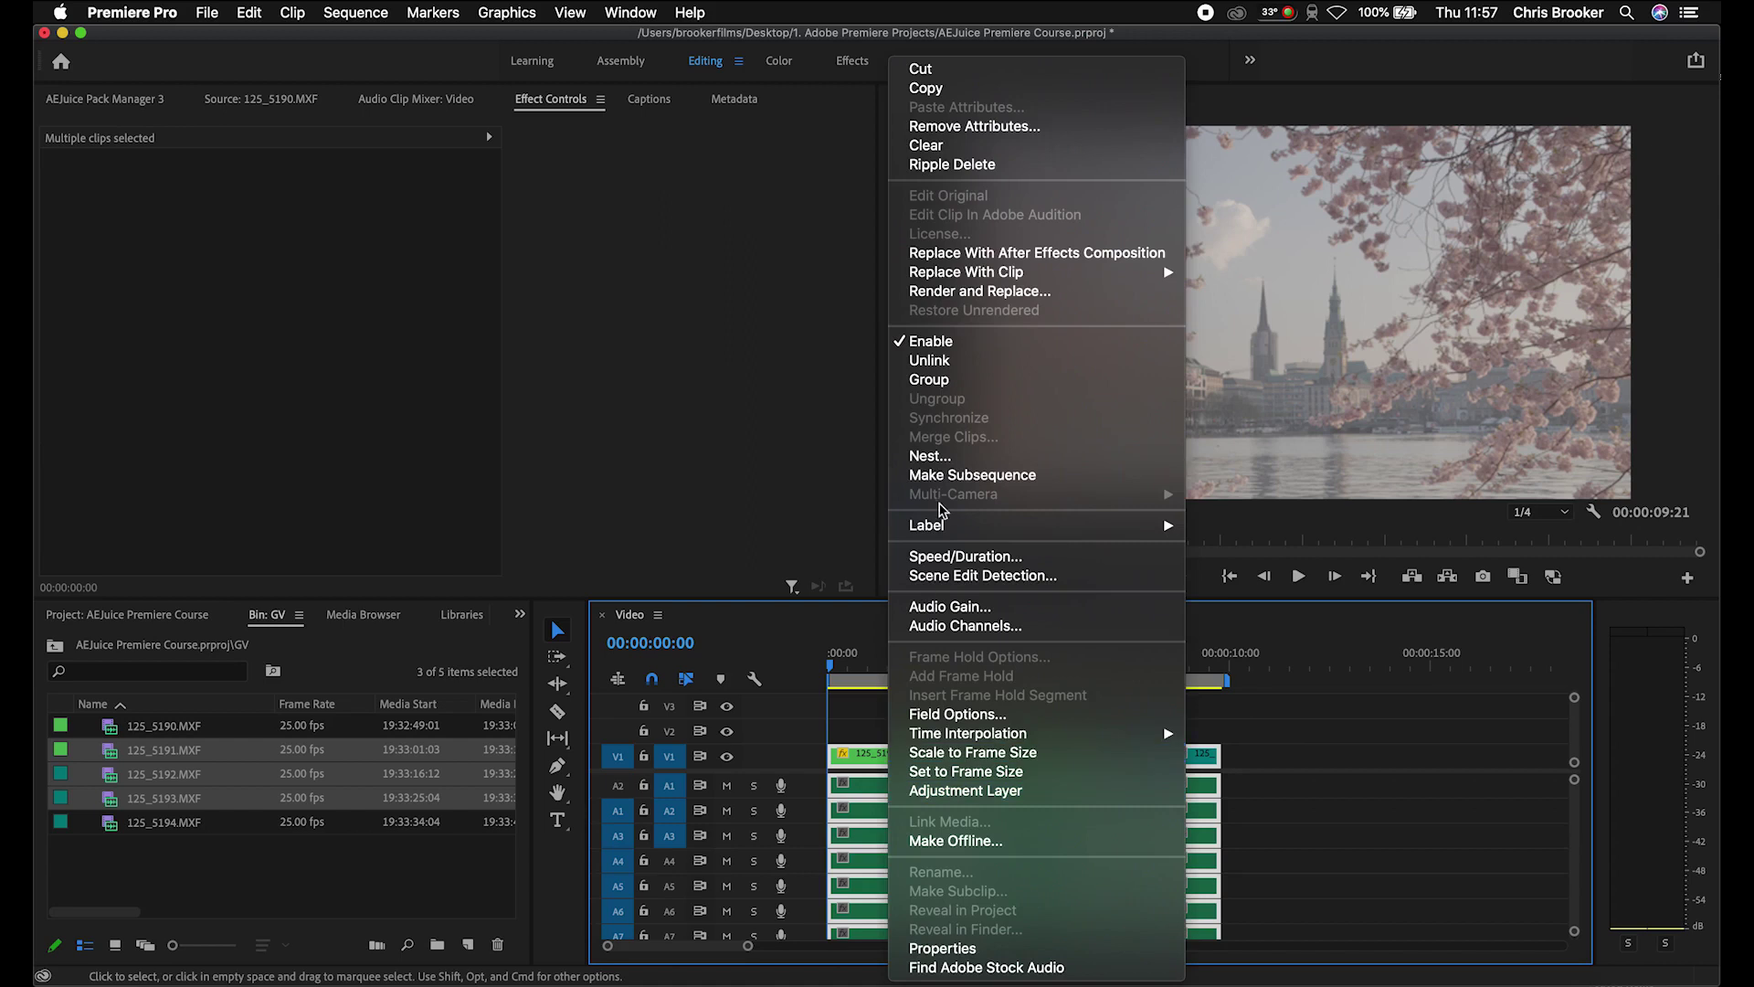
pyautogui.click(944, 363)
pyautogui.moveTo(1277, 786); pyautogui.dragTo(772, 931)
pyautogui.press('Delete')
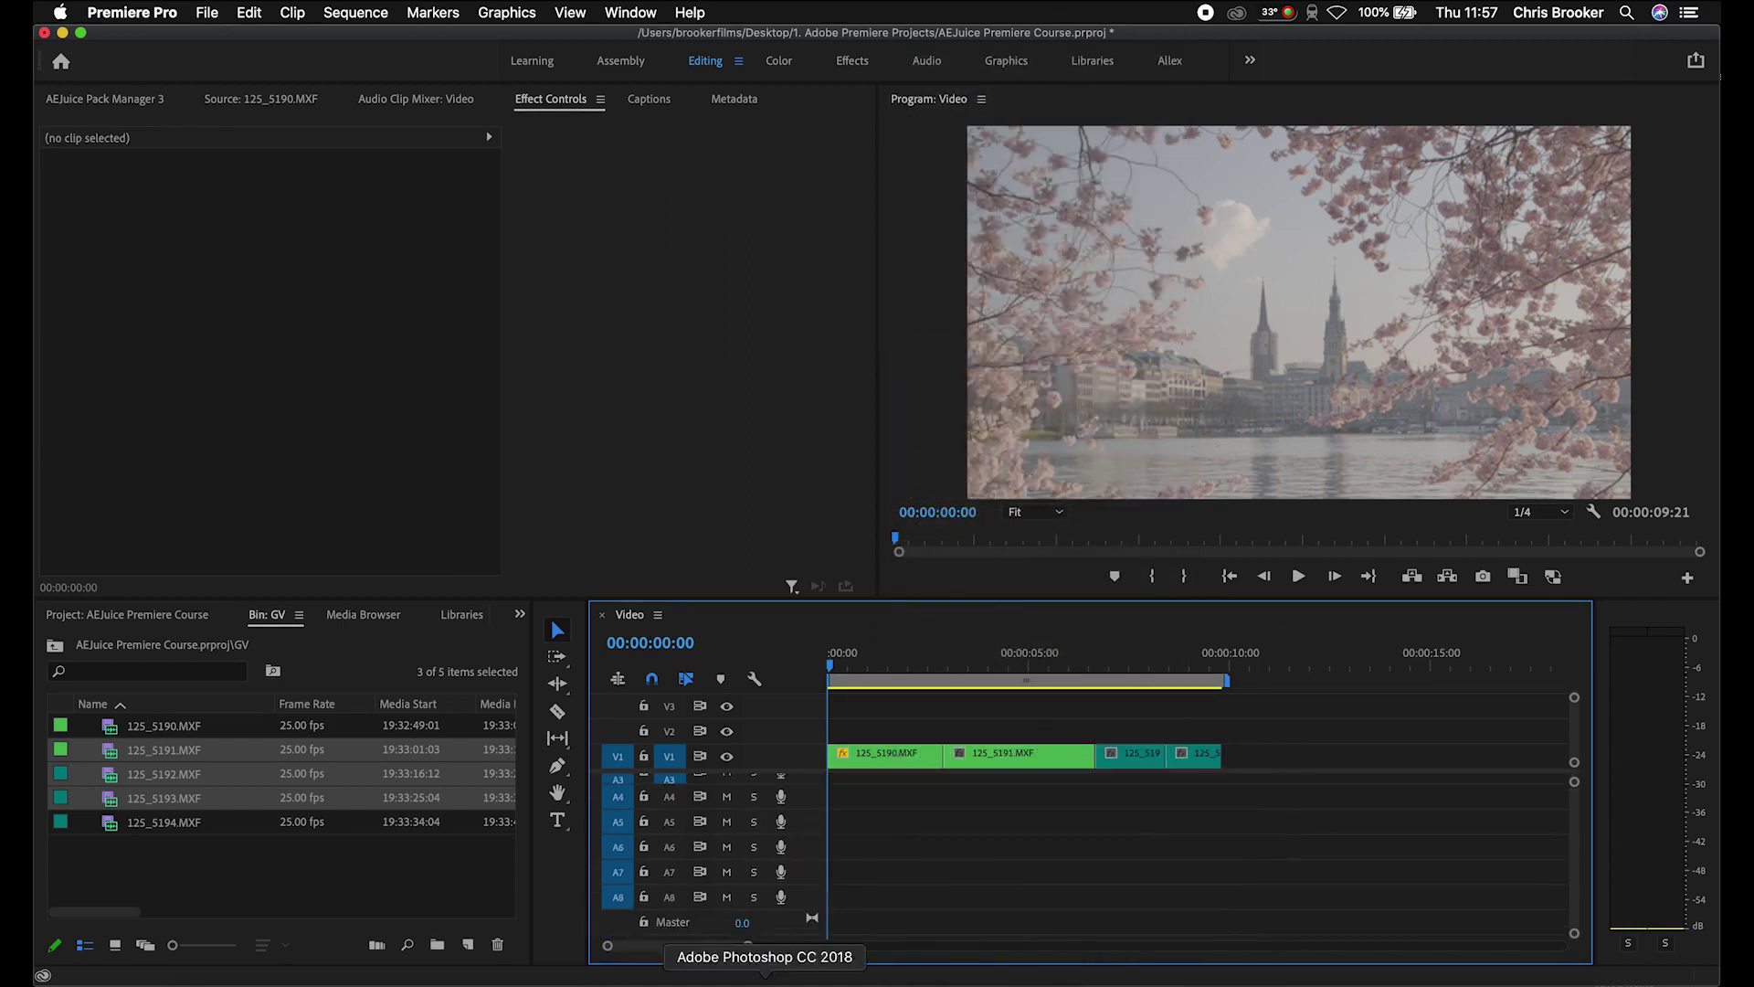
pyautogui.scroll(2, 1088, 898)
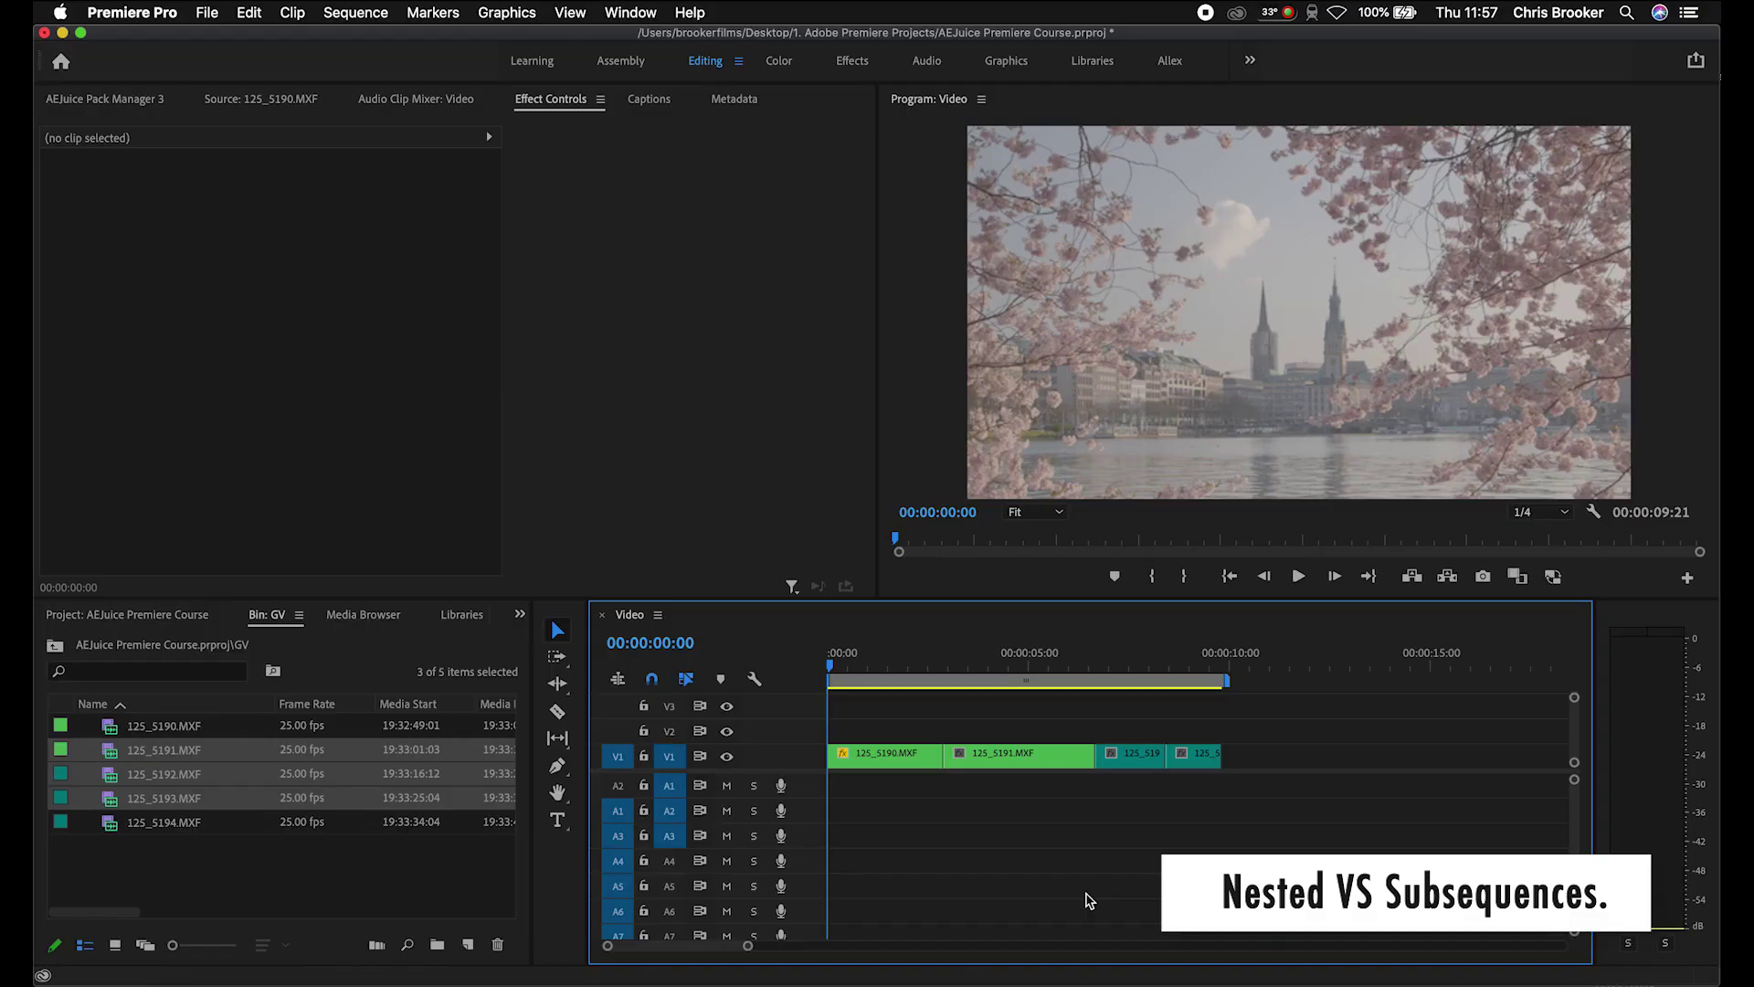
# Nest the four video clips into a sequence named 'Nested'.
pyautogui.moveTo(1275, 742); pyautogui.dragTo(895, 781)
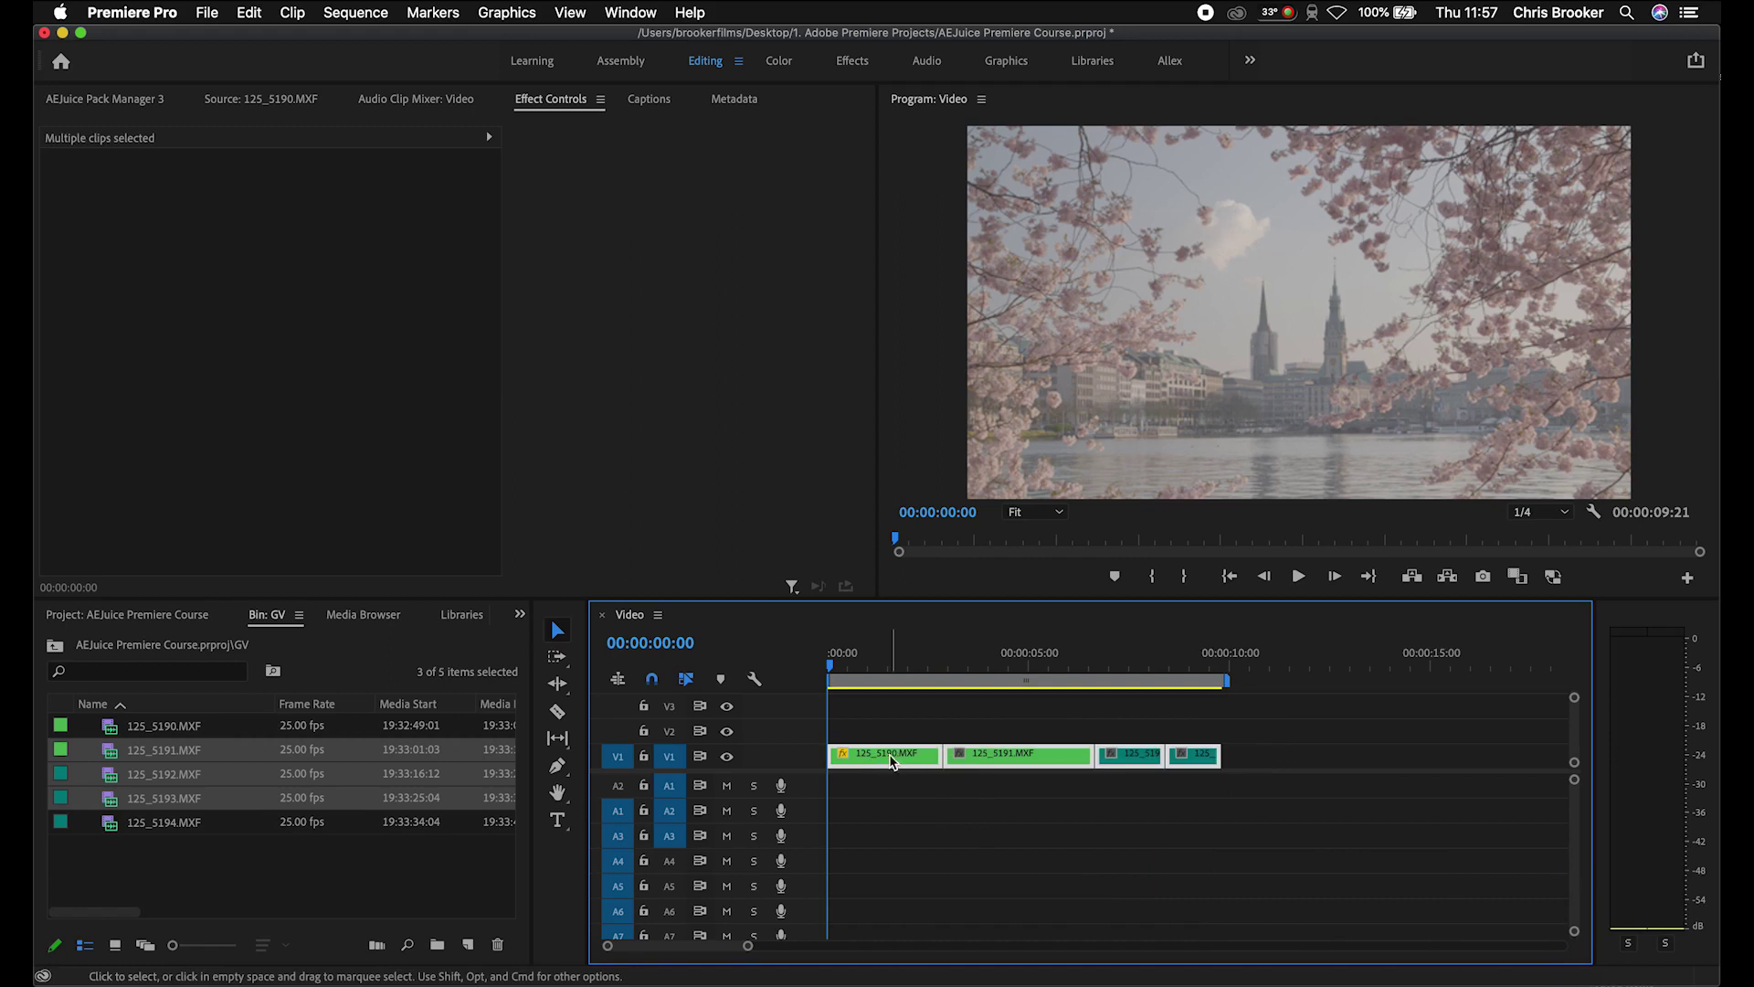
pyautogui.rightClick(893, 762)
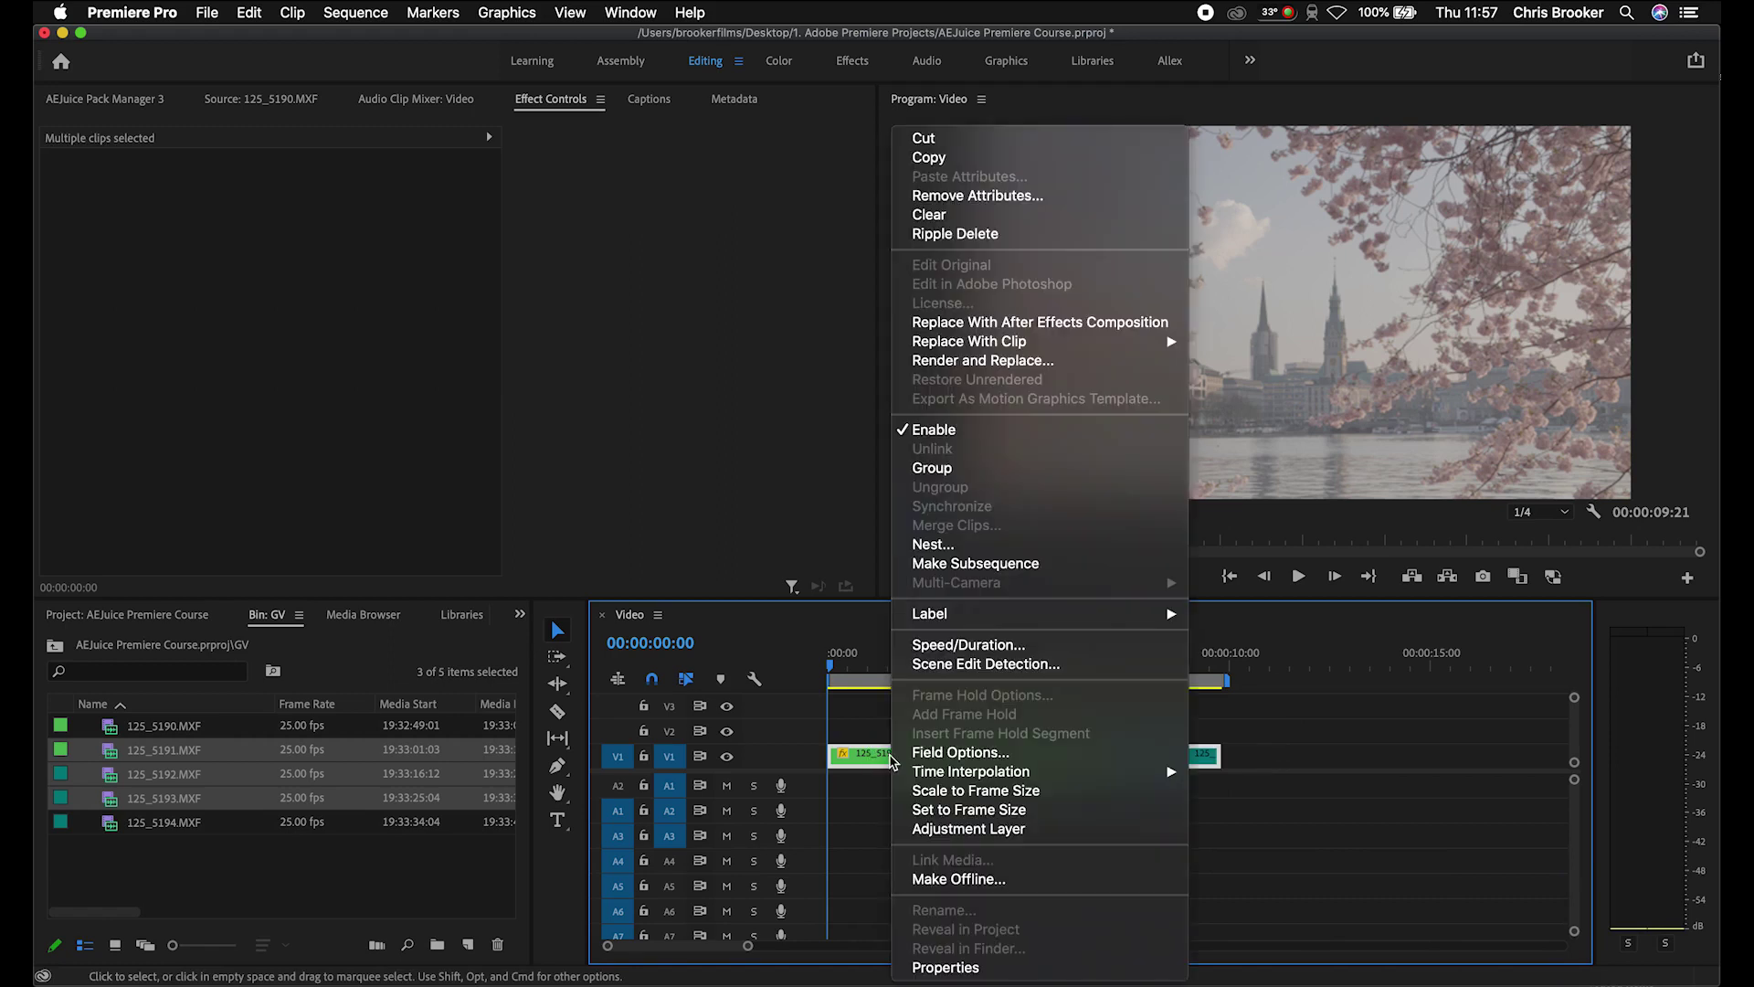
pyautogui.click(982, 545)
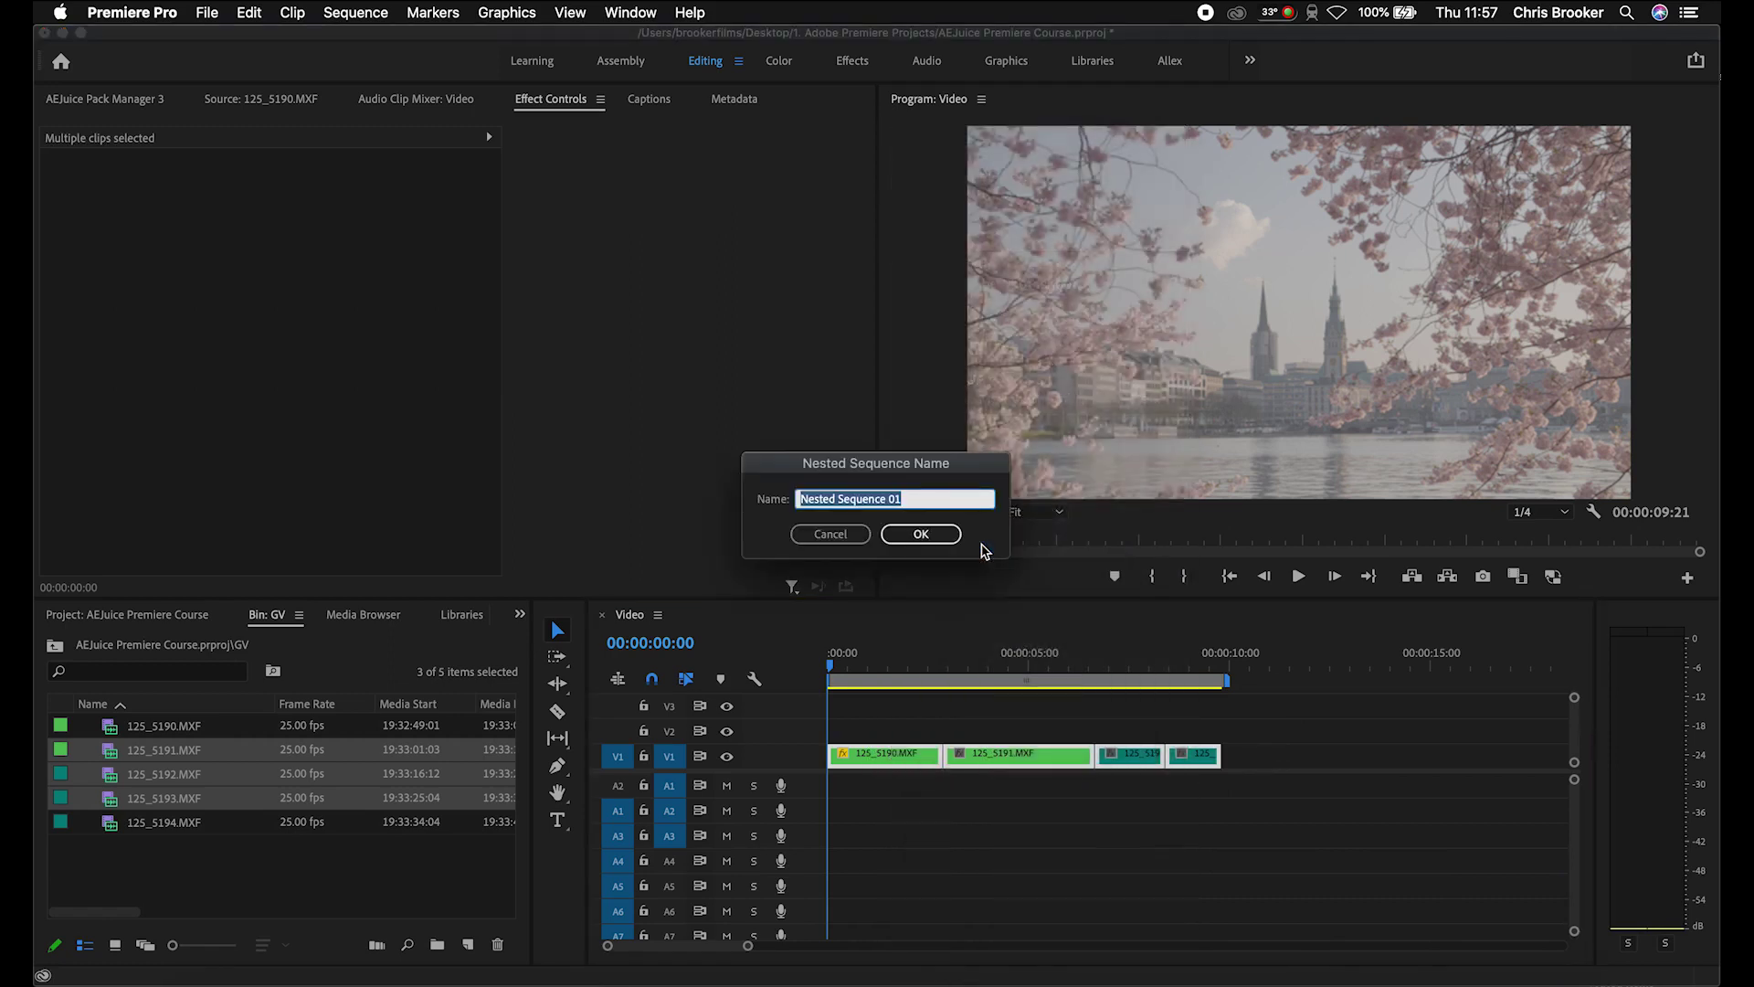
pyautogui.write('Nested')
pyautogui.press('Return')
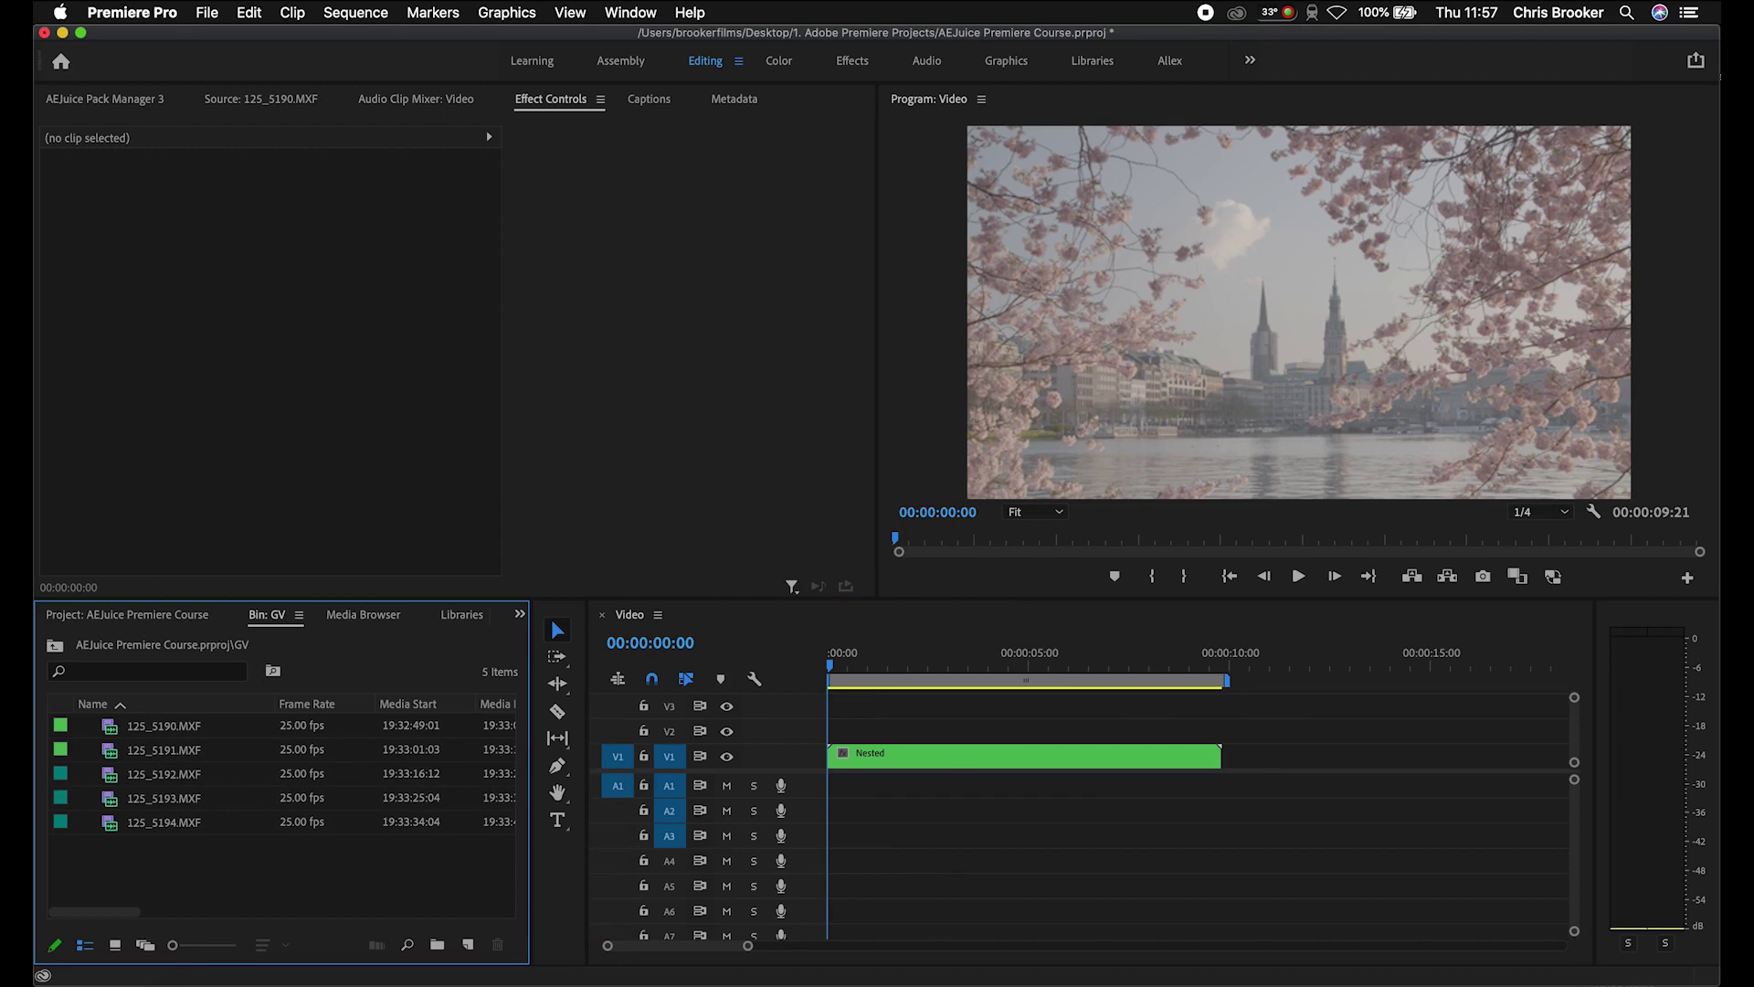
# Open Nested and trim the end of 125_5190 so it runs 00:00:08:12.
pyautogui.click(913, 744)
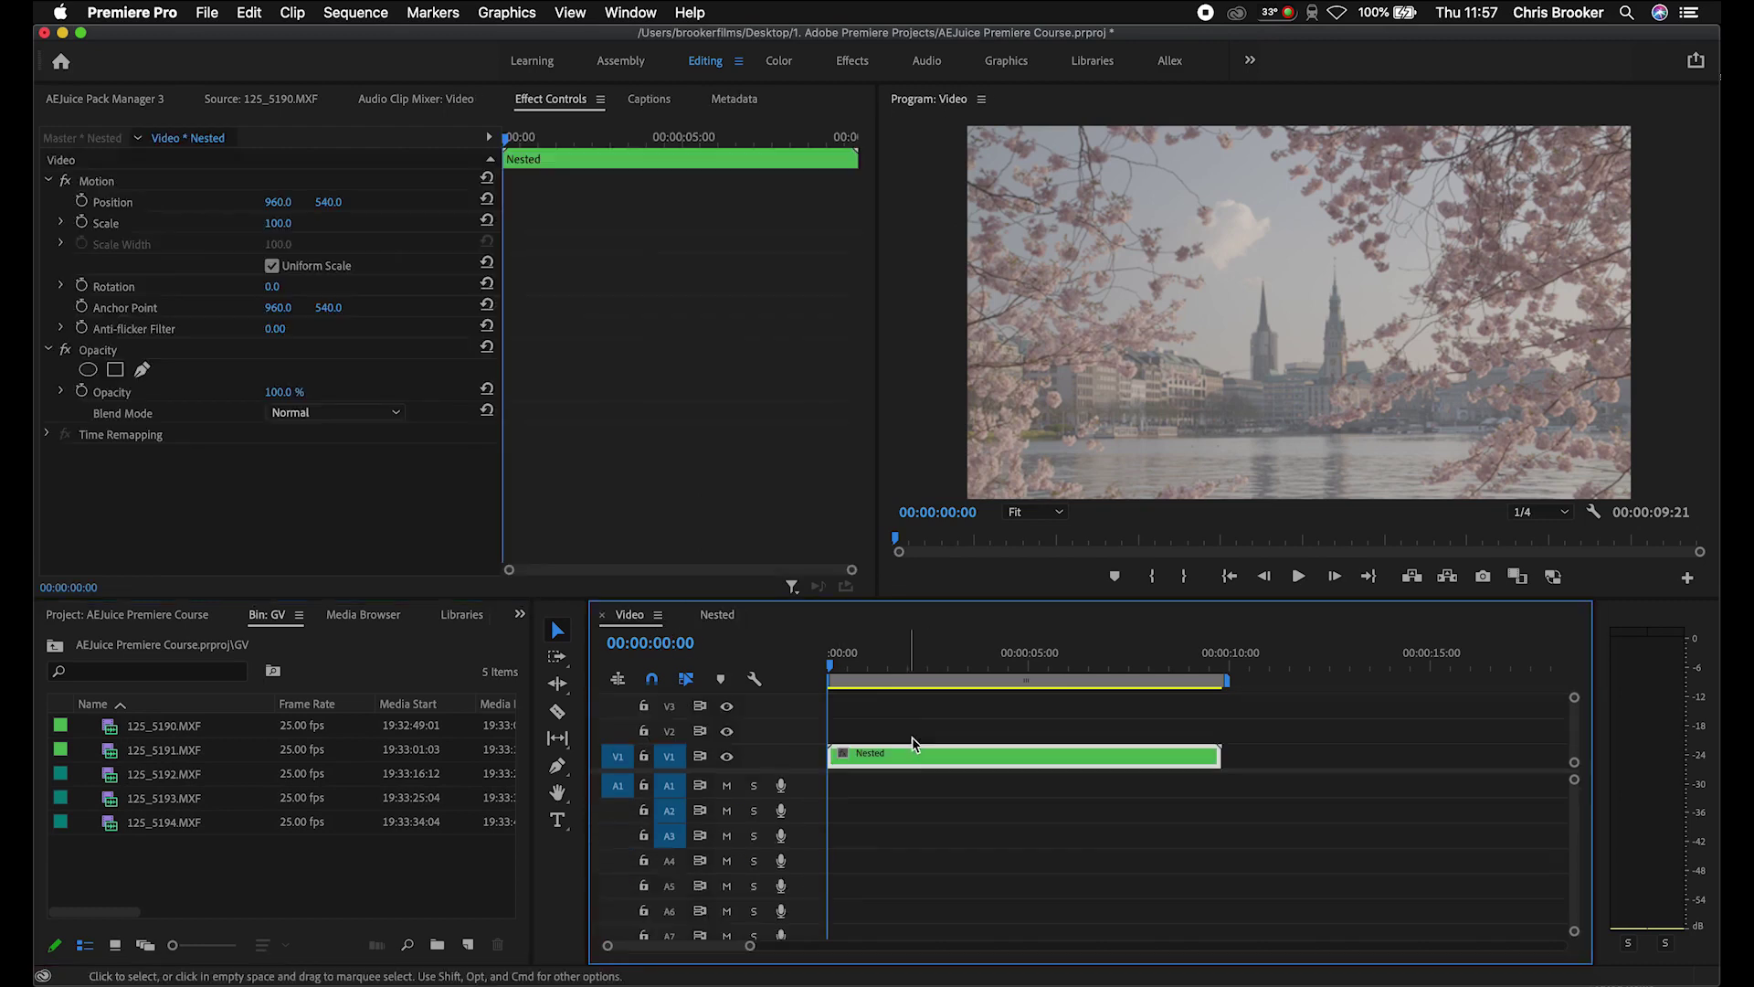
pyautogui.doubleClick(914, 757)
pyautogui.moveTo(942, 800); pyautogui.dragTo(889, 800)
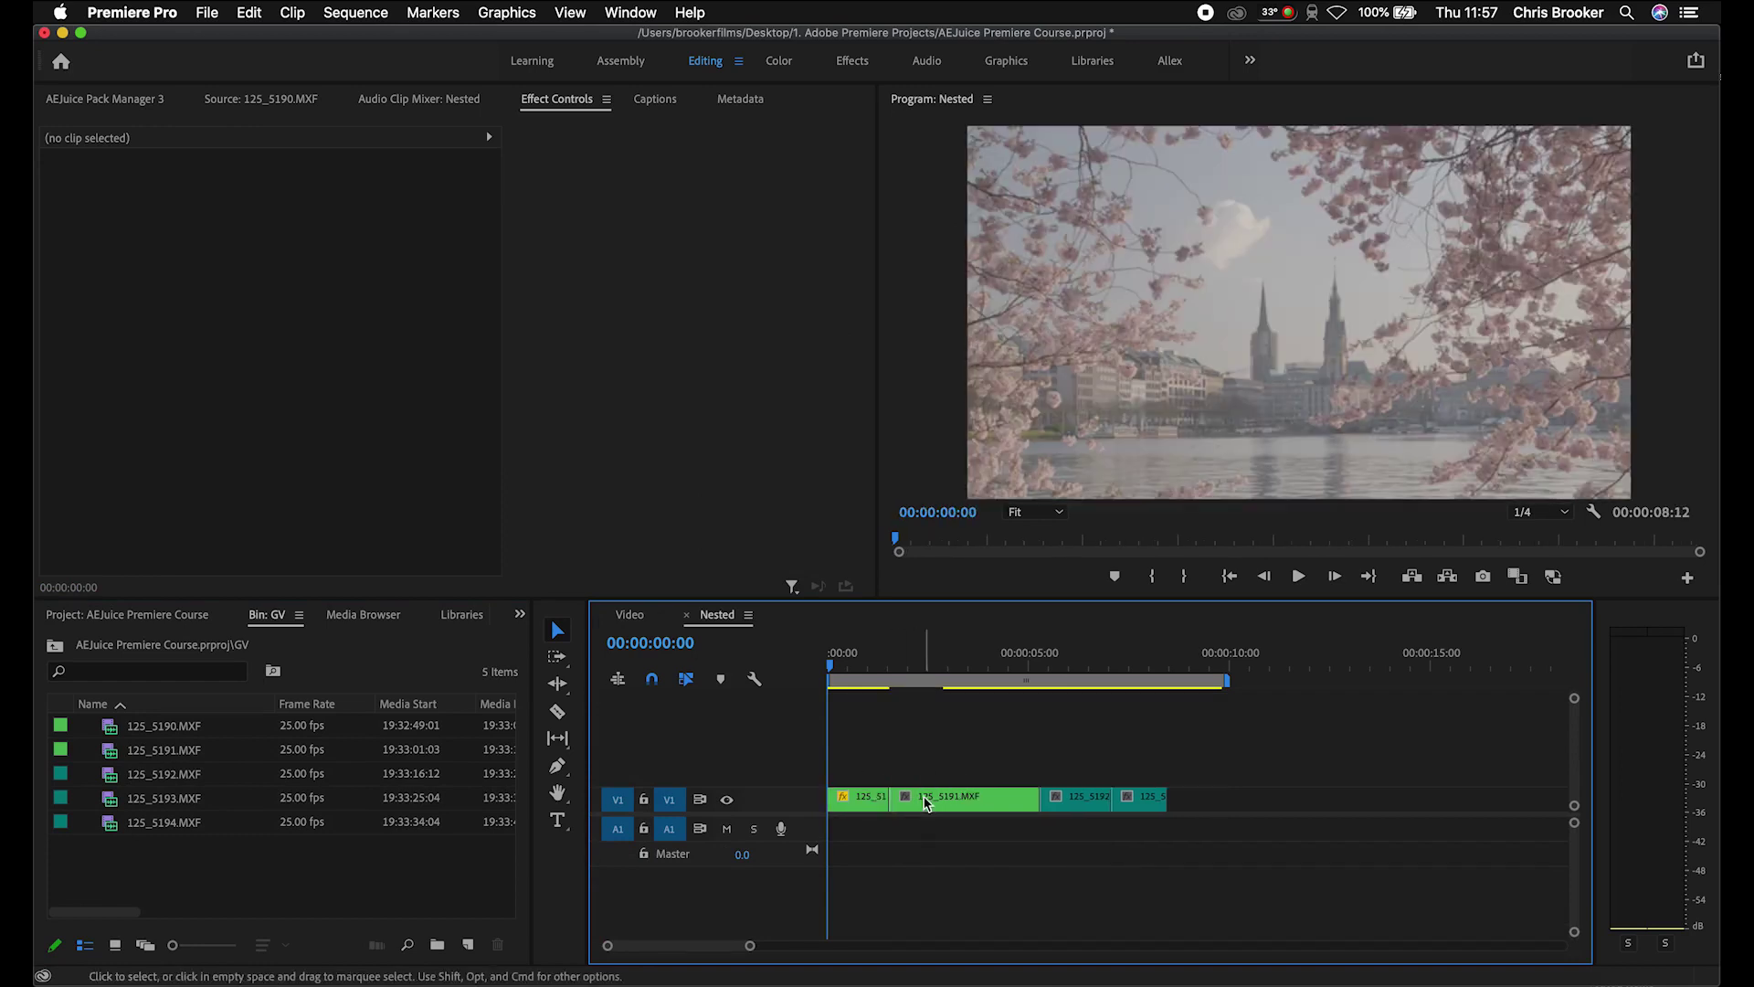
# Back in the Video sequence, zoom in and check the Nested clip's empty tail.
pyautogui.click(644, 618)
pyautogui.moveTo(859, 666); pyautogui.dragTo(958, 715)
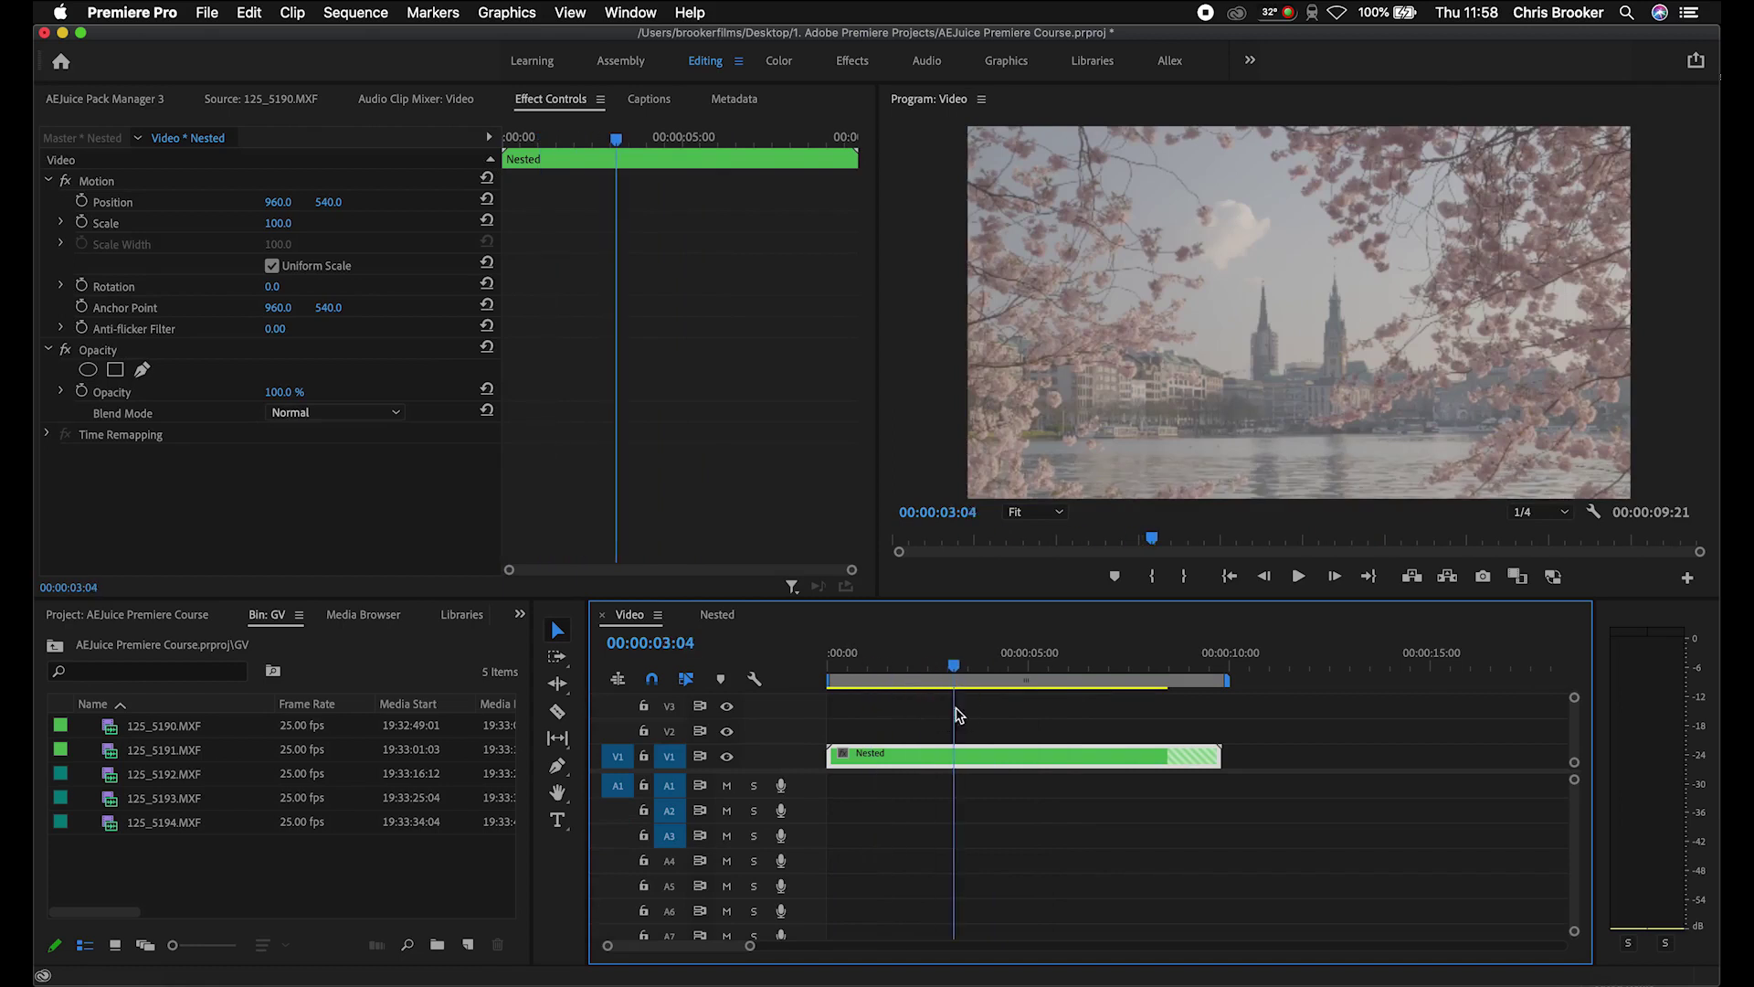
pyautogui.click(1123, 674)
pyautogui.moveTo(1122, 674); pyautogui.dragTo(1155, 671)
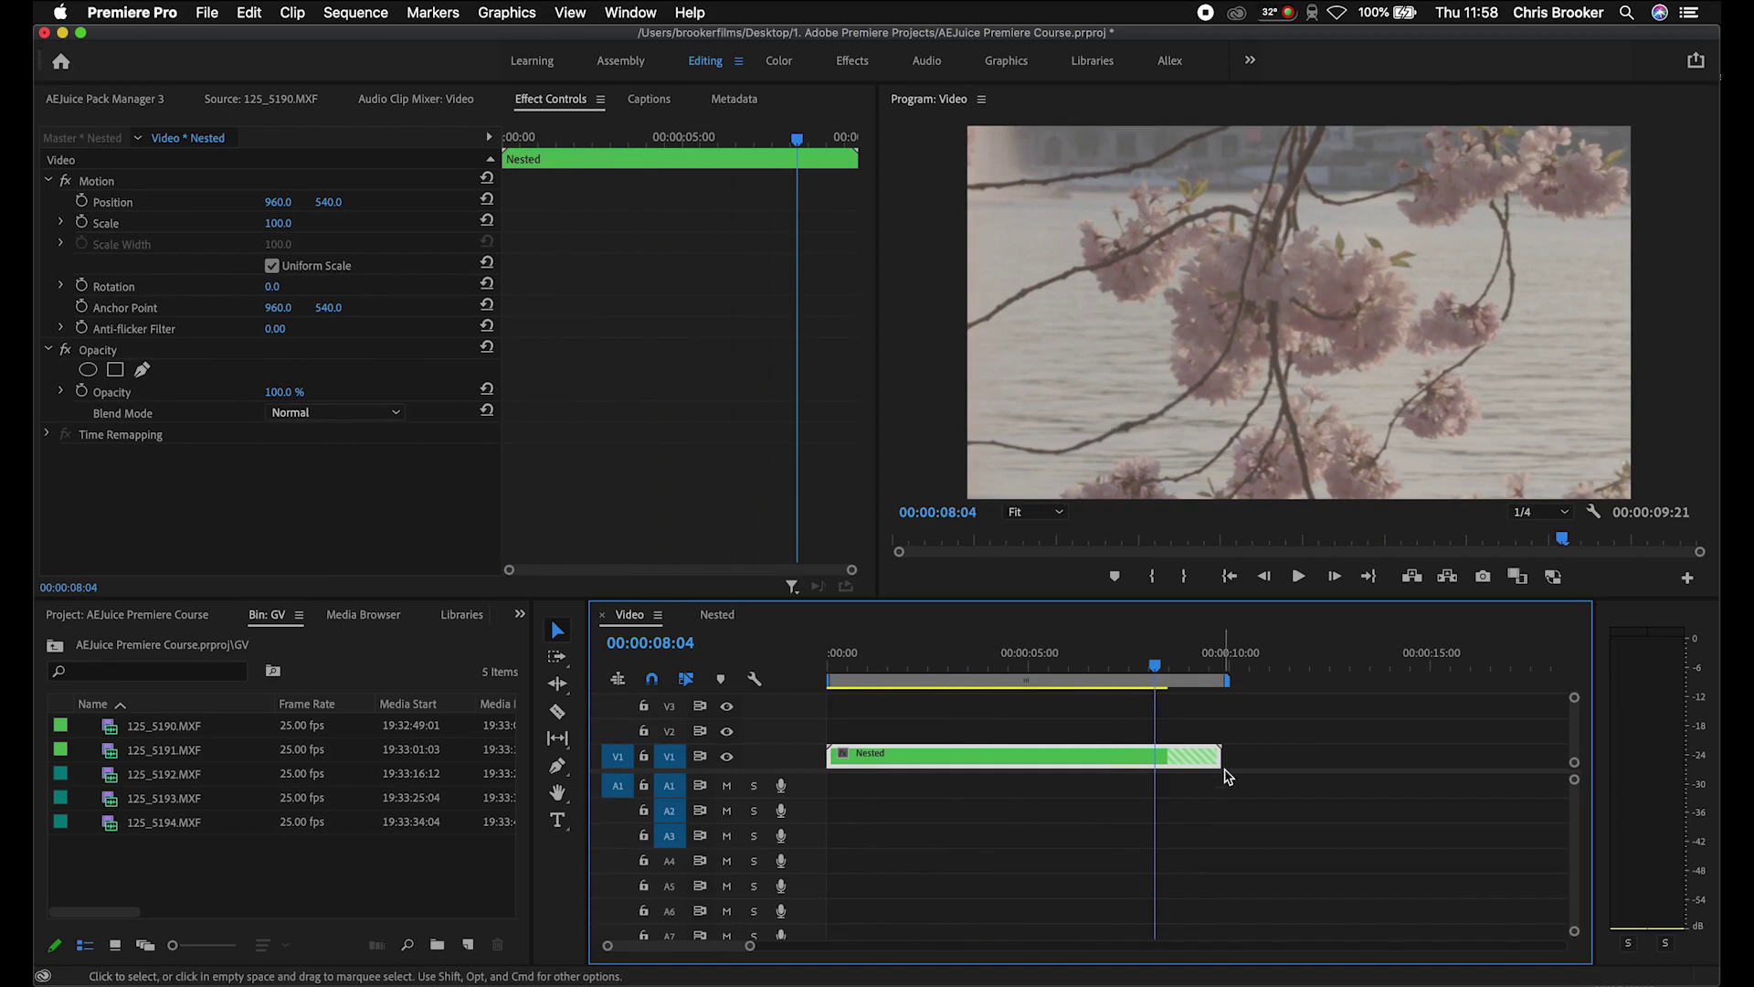
pyautogui.press('=')
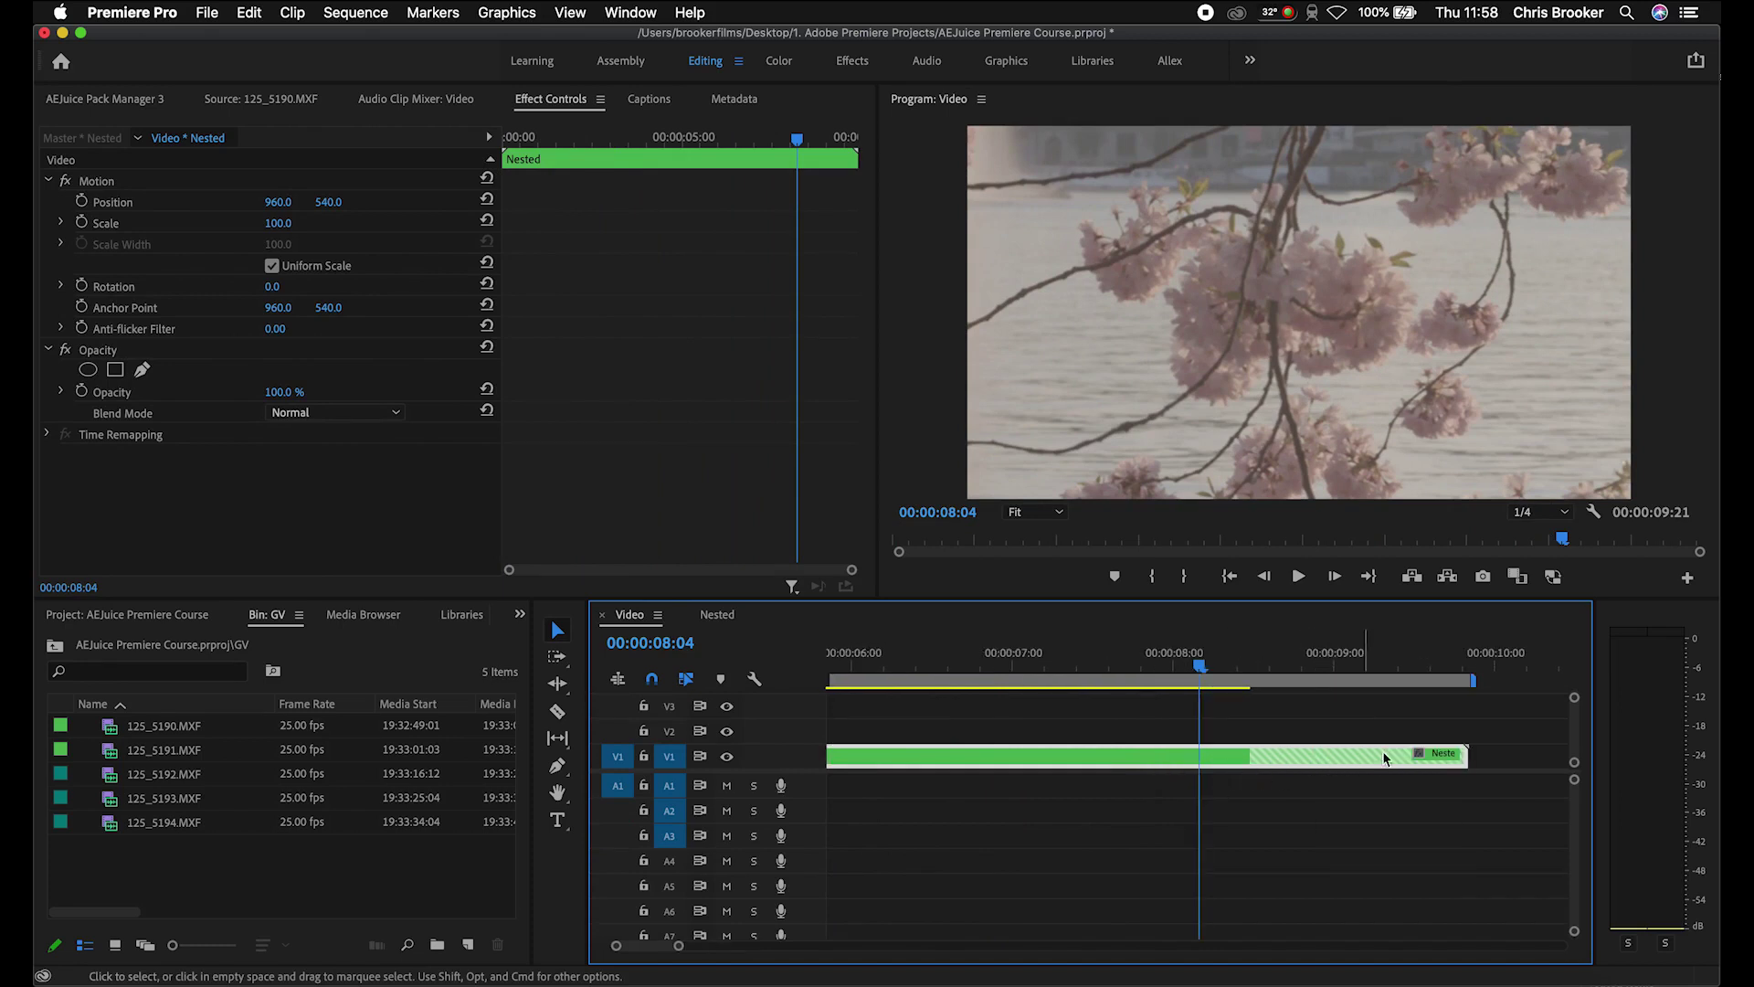
pyautogui.moveTo(1253, 659); pyautogui.dragTo(1275, 660)
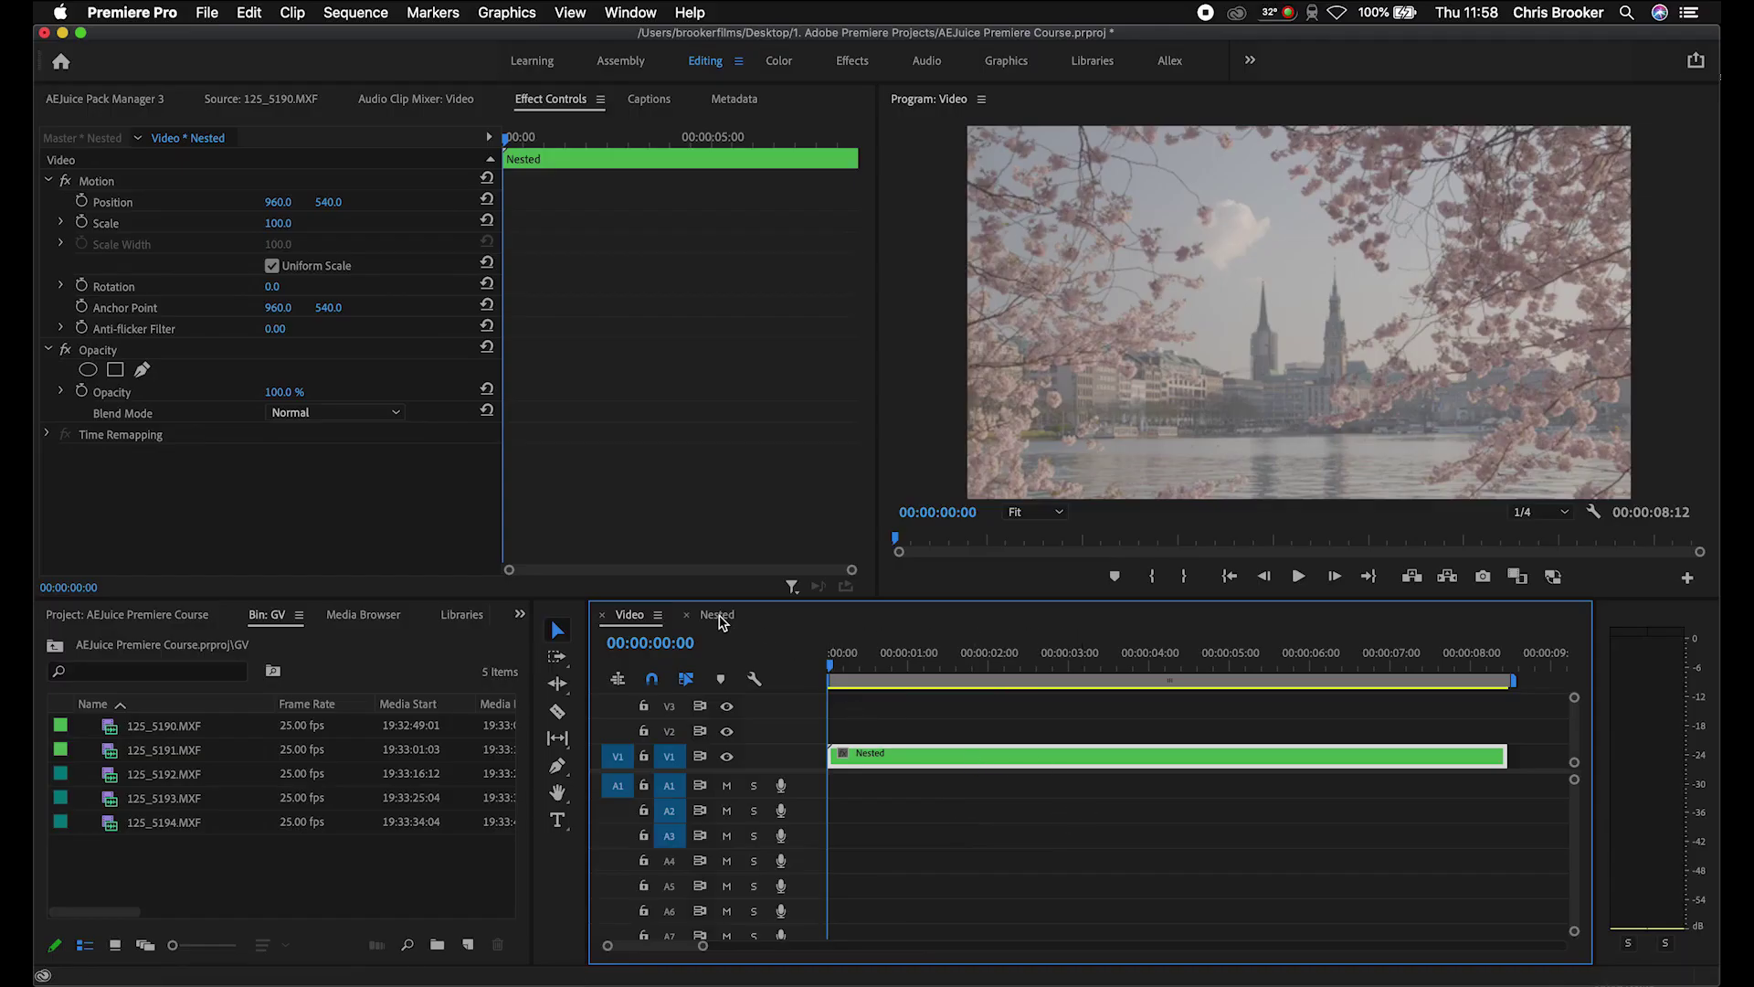
# Replace the Nested clip with the four clips 125_5190–5193 and fit the whole sequence in view.
pyautogui.click(718, 615)
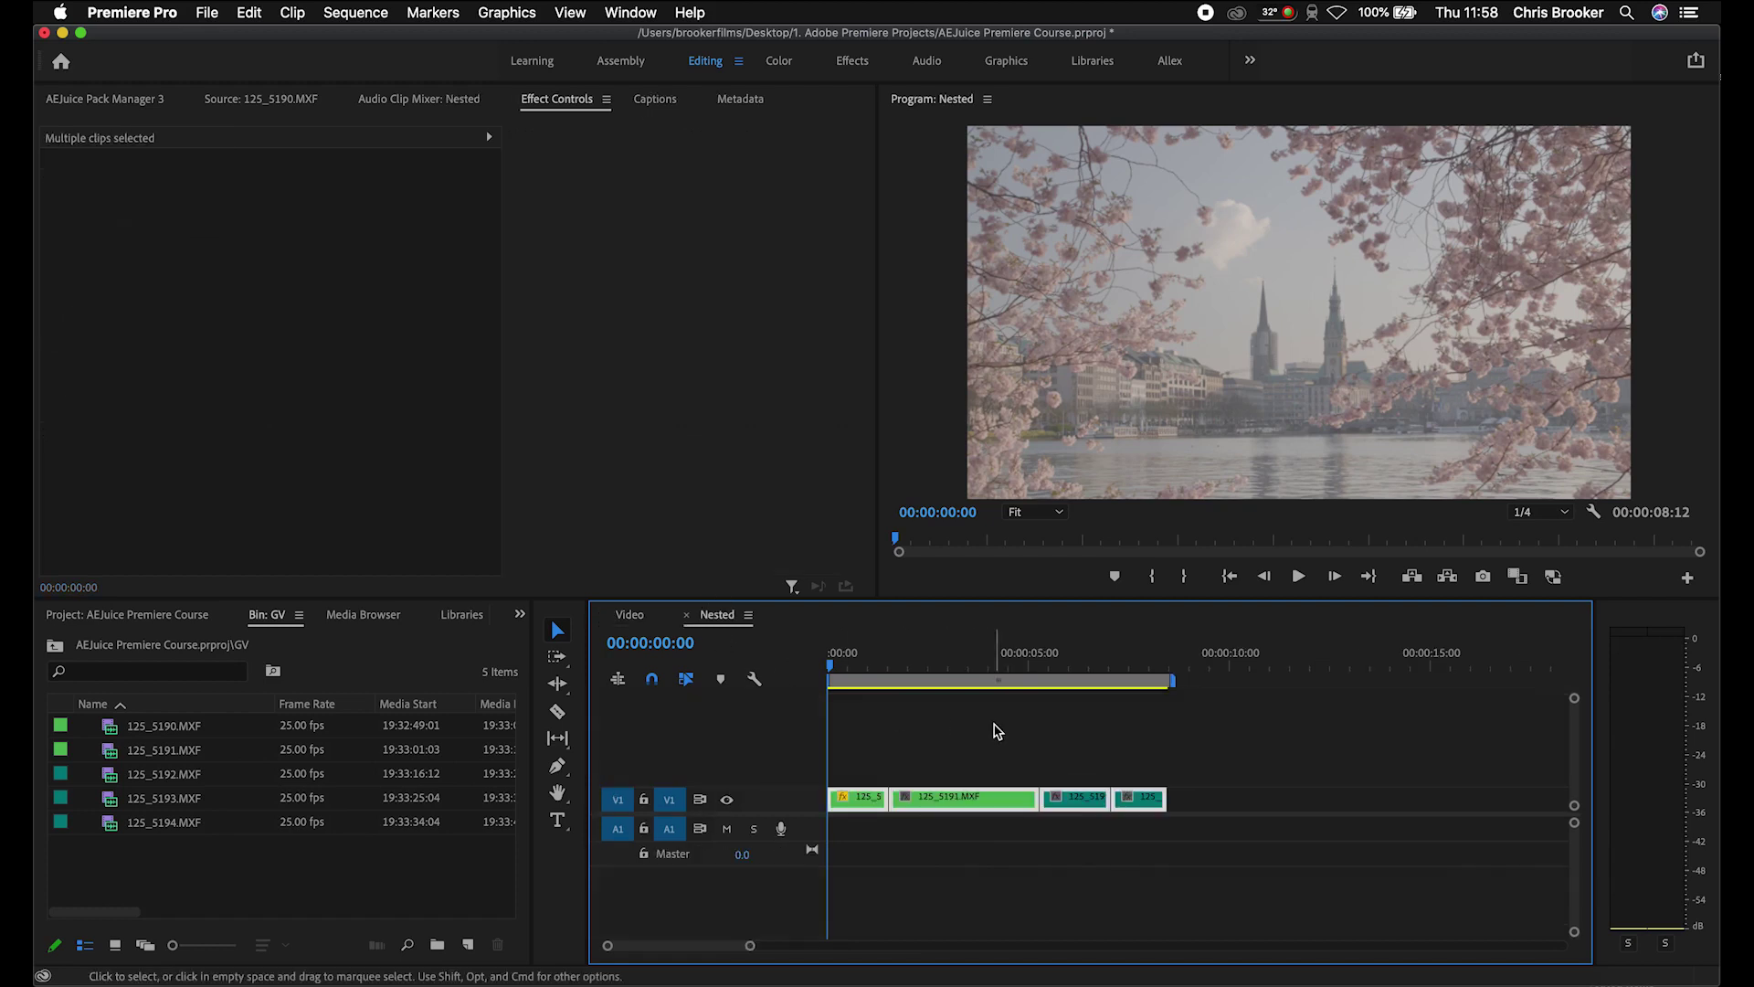
pyautogui.click(629, 614)
pyautogui.press('Delete')
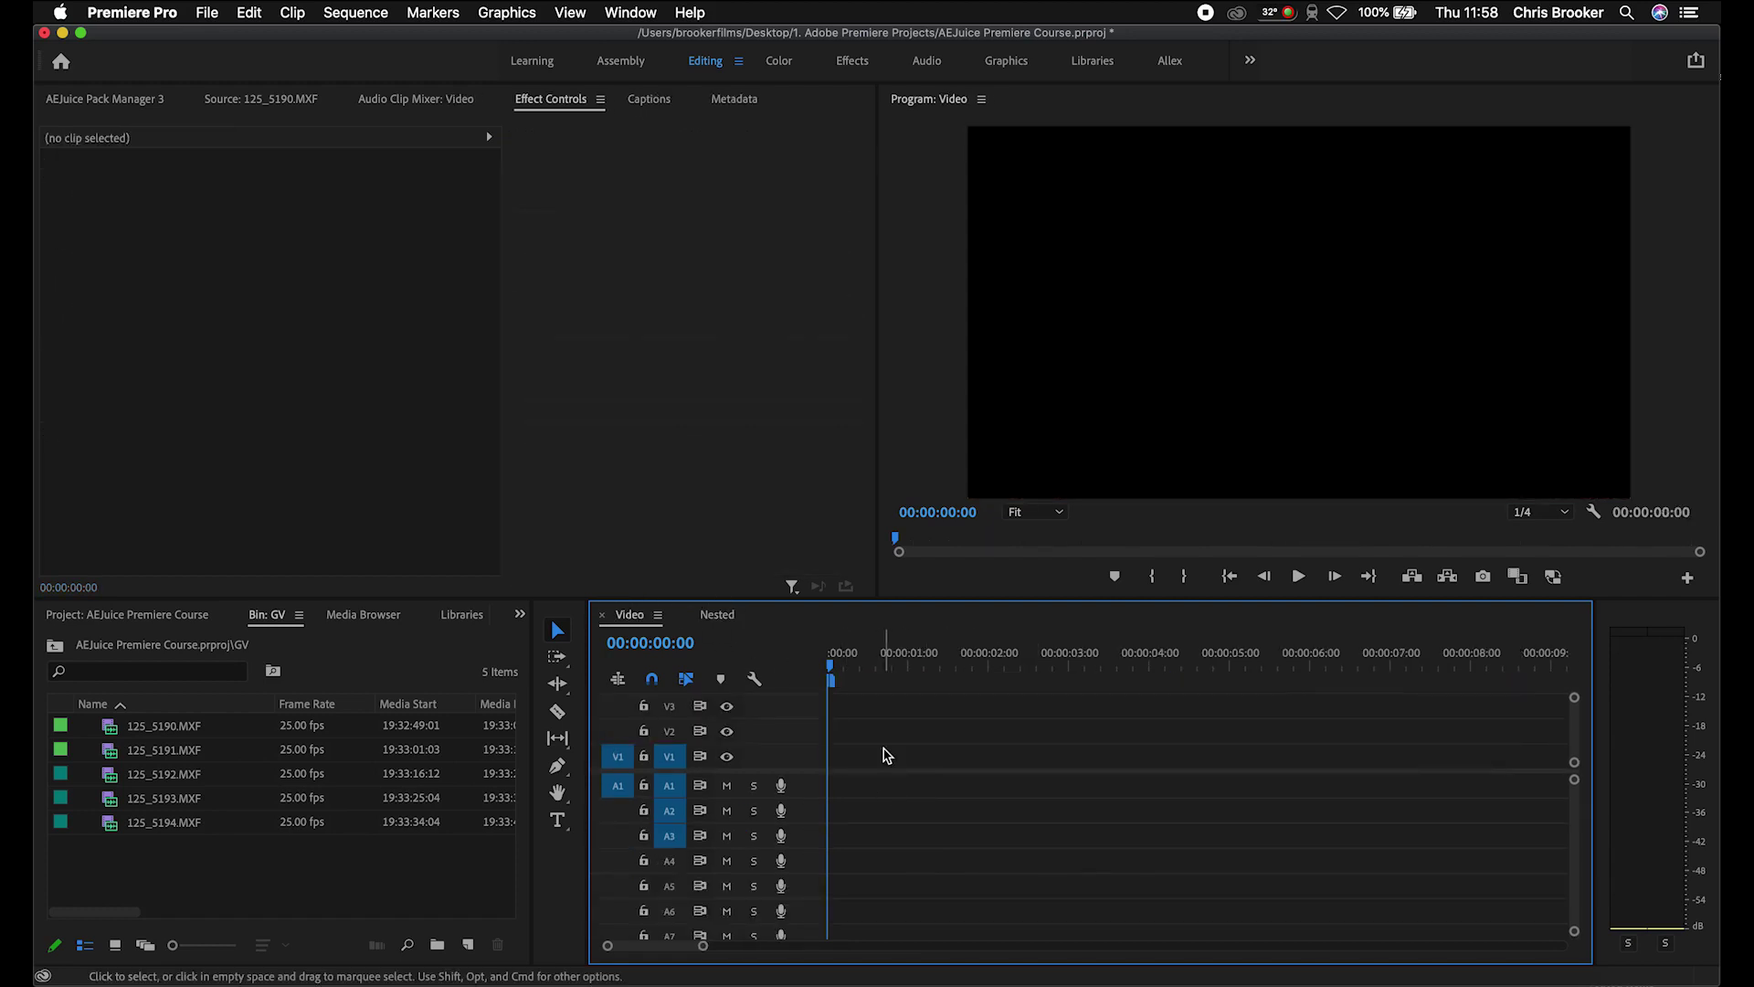
pyautogui.press('super+v')
pyautogui.press('-')
pyautogui.moveTo(893, 650); pyautogui.dragTo(1031, 705)
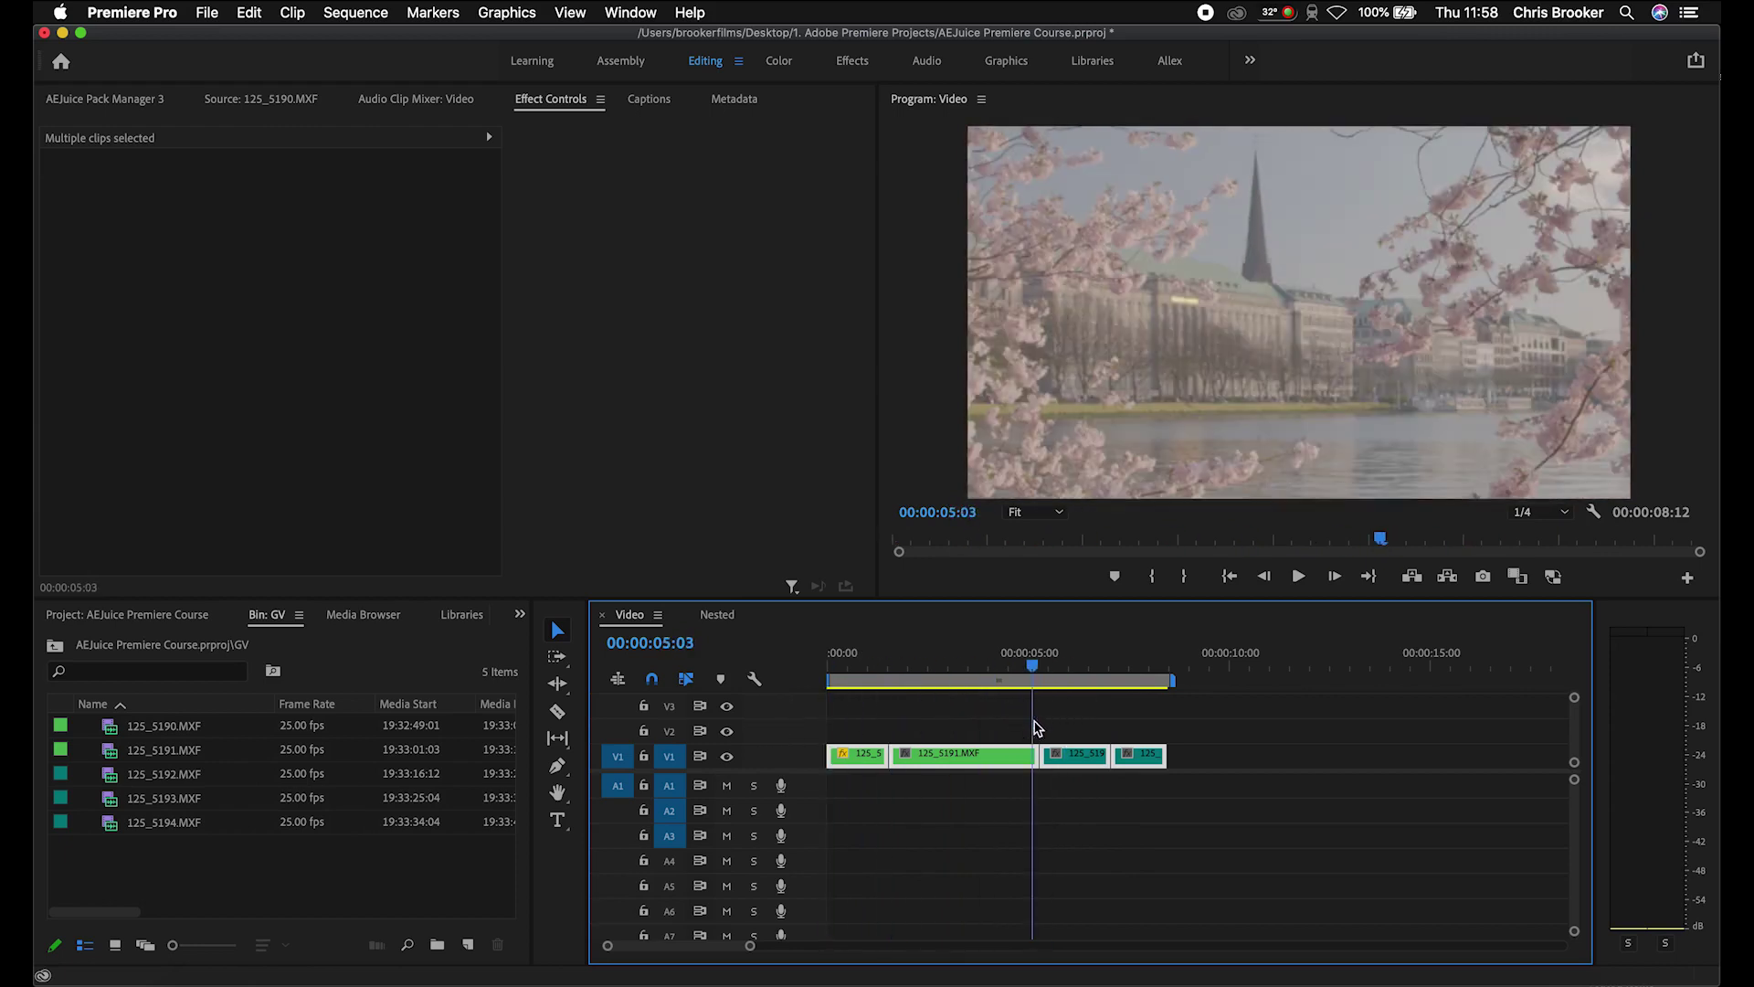
# Make a subsequence from the selected clips and open Video_Sub_01 in the timeline.
pyautogui.rightClick(994, 770)
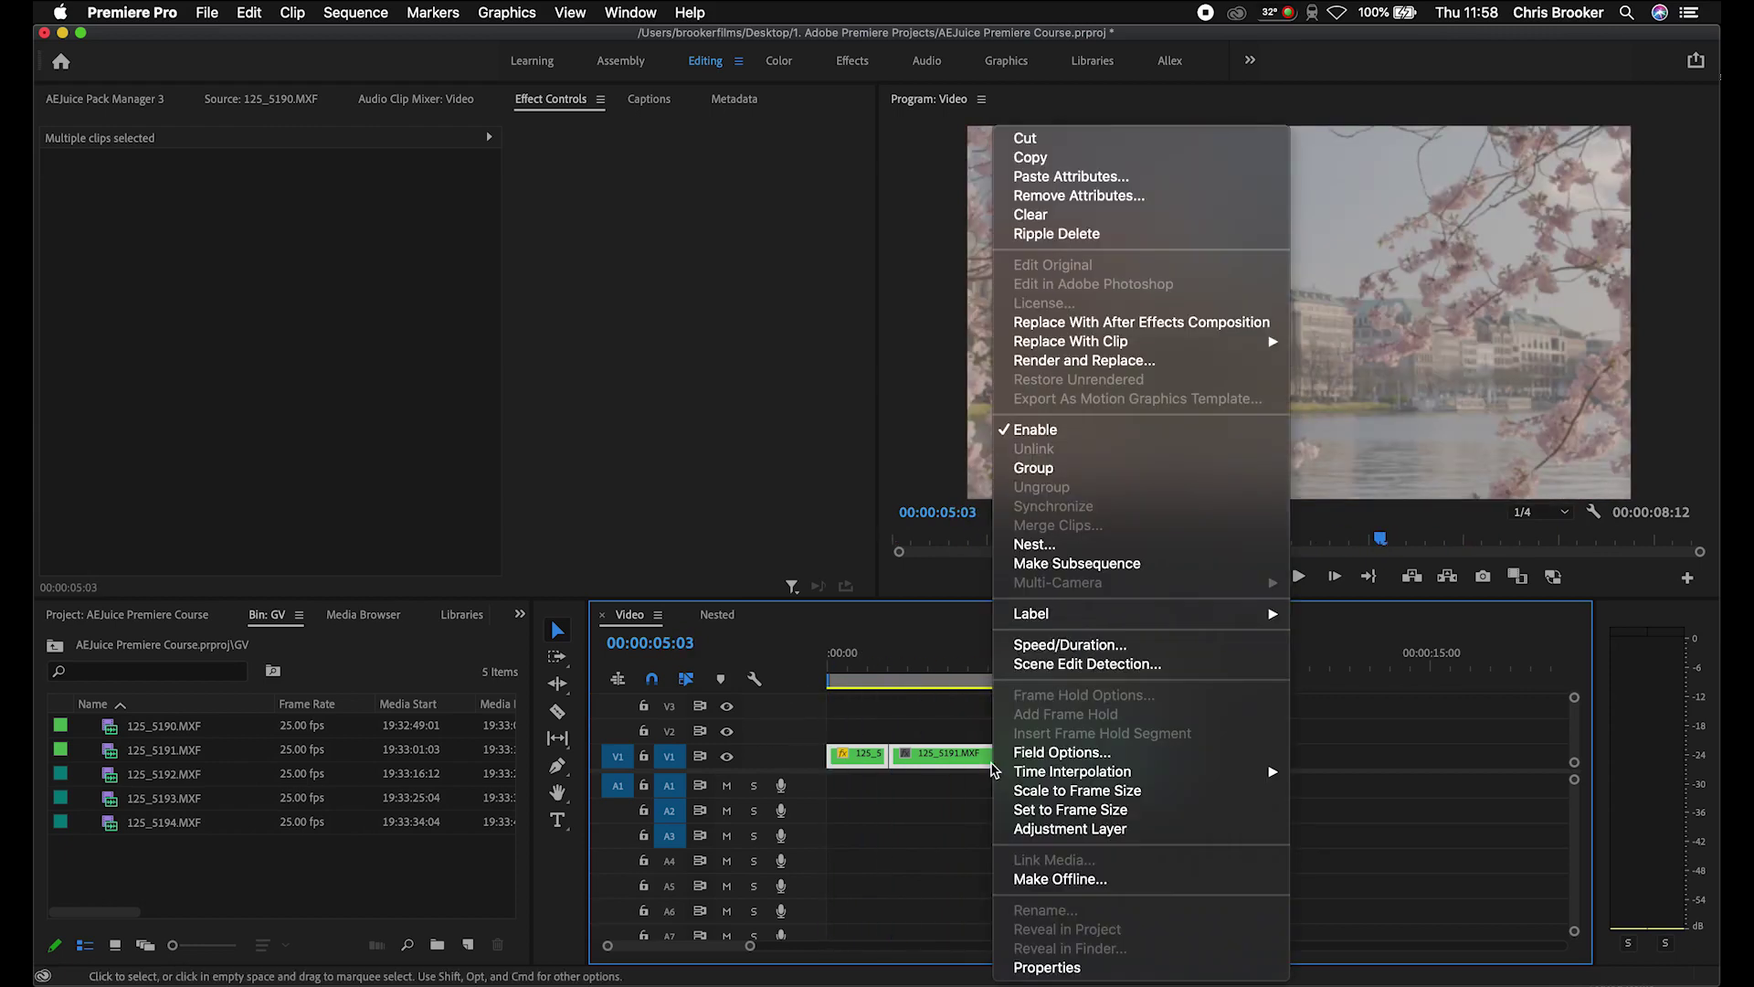
pyautogui.click(1089, 563)
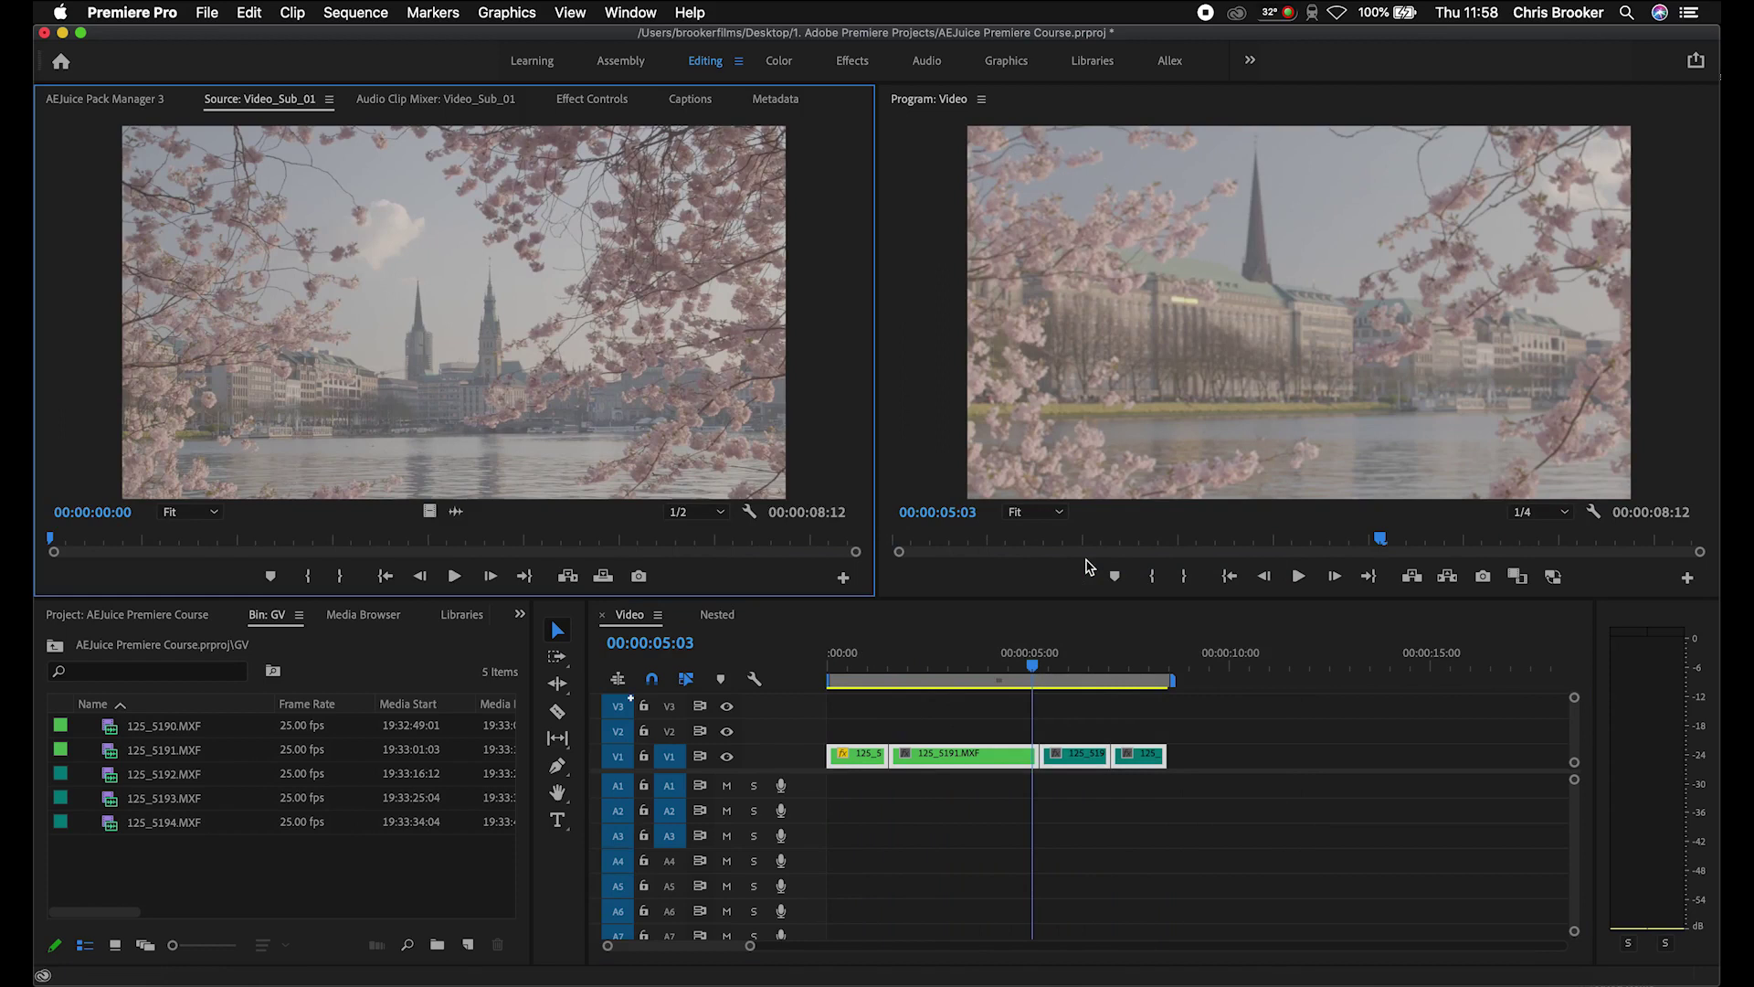
pyautogui.click(121, 623)
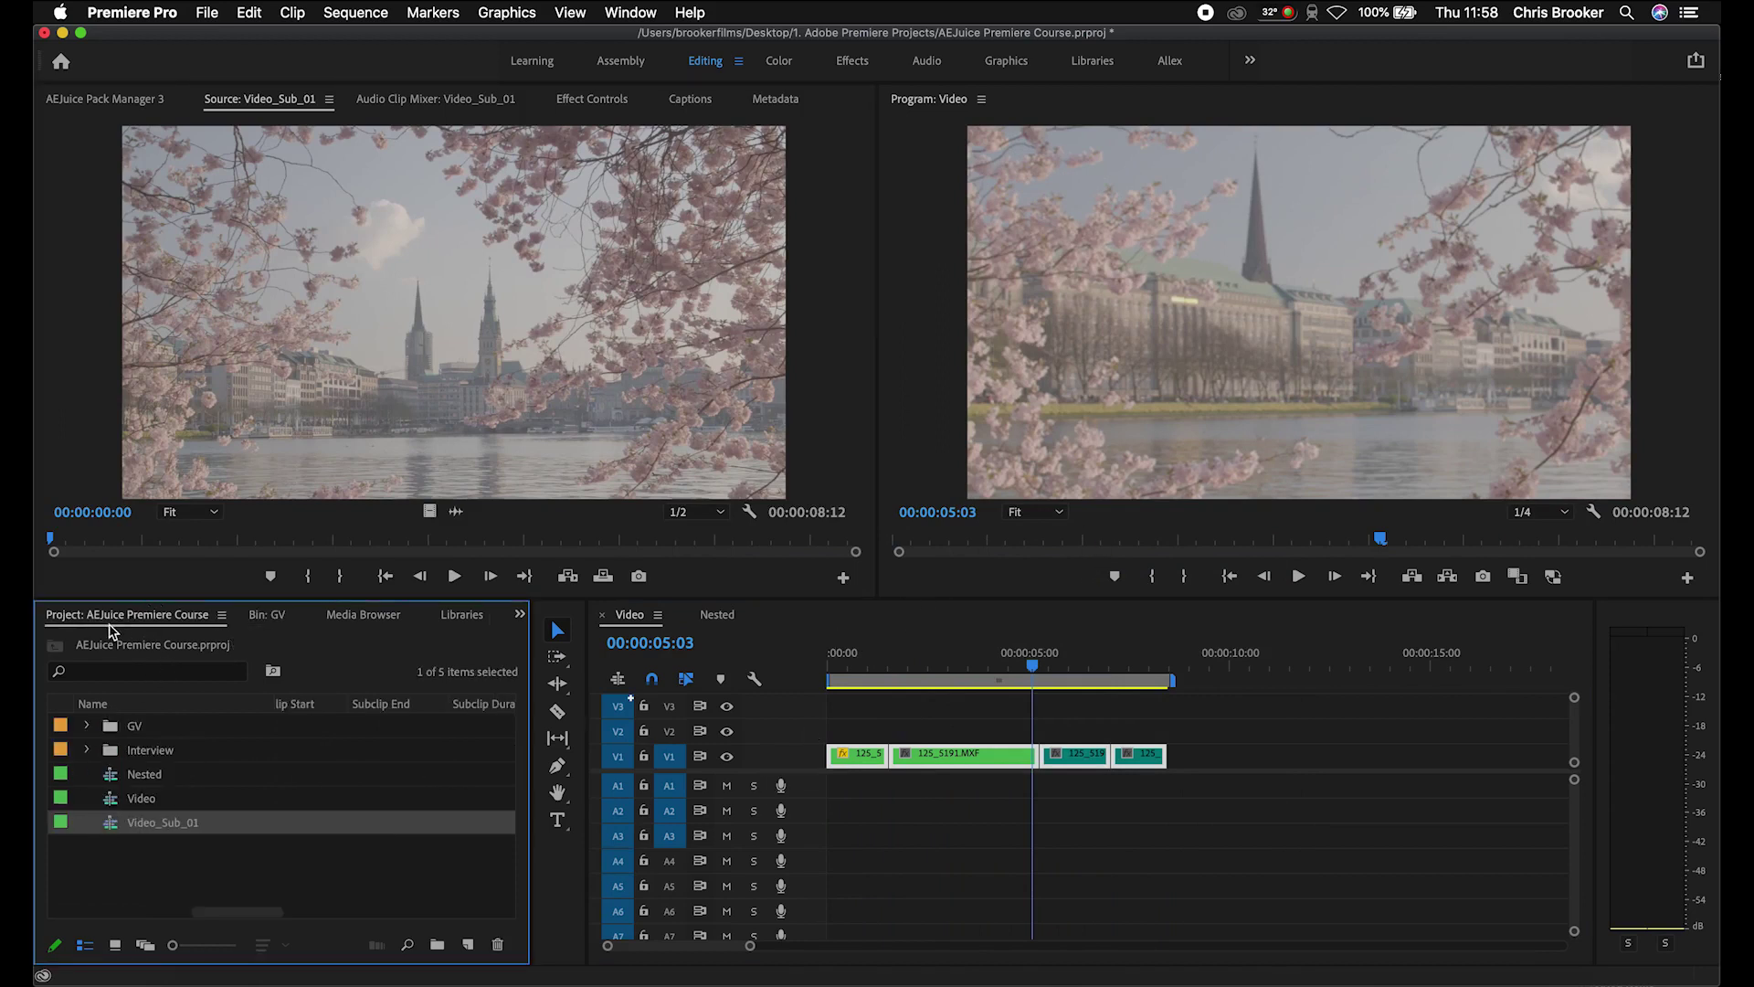
pyautogui.doubleClick(111, 824)
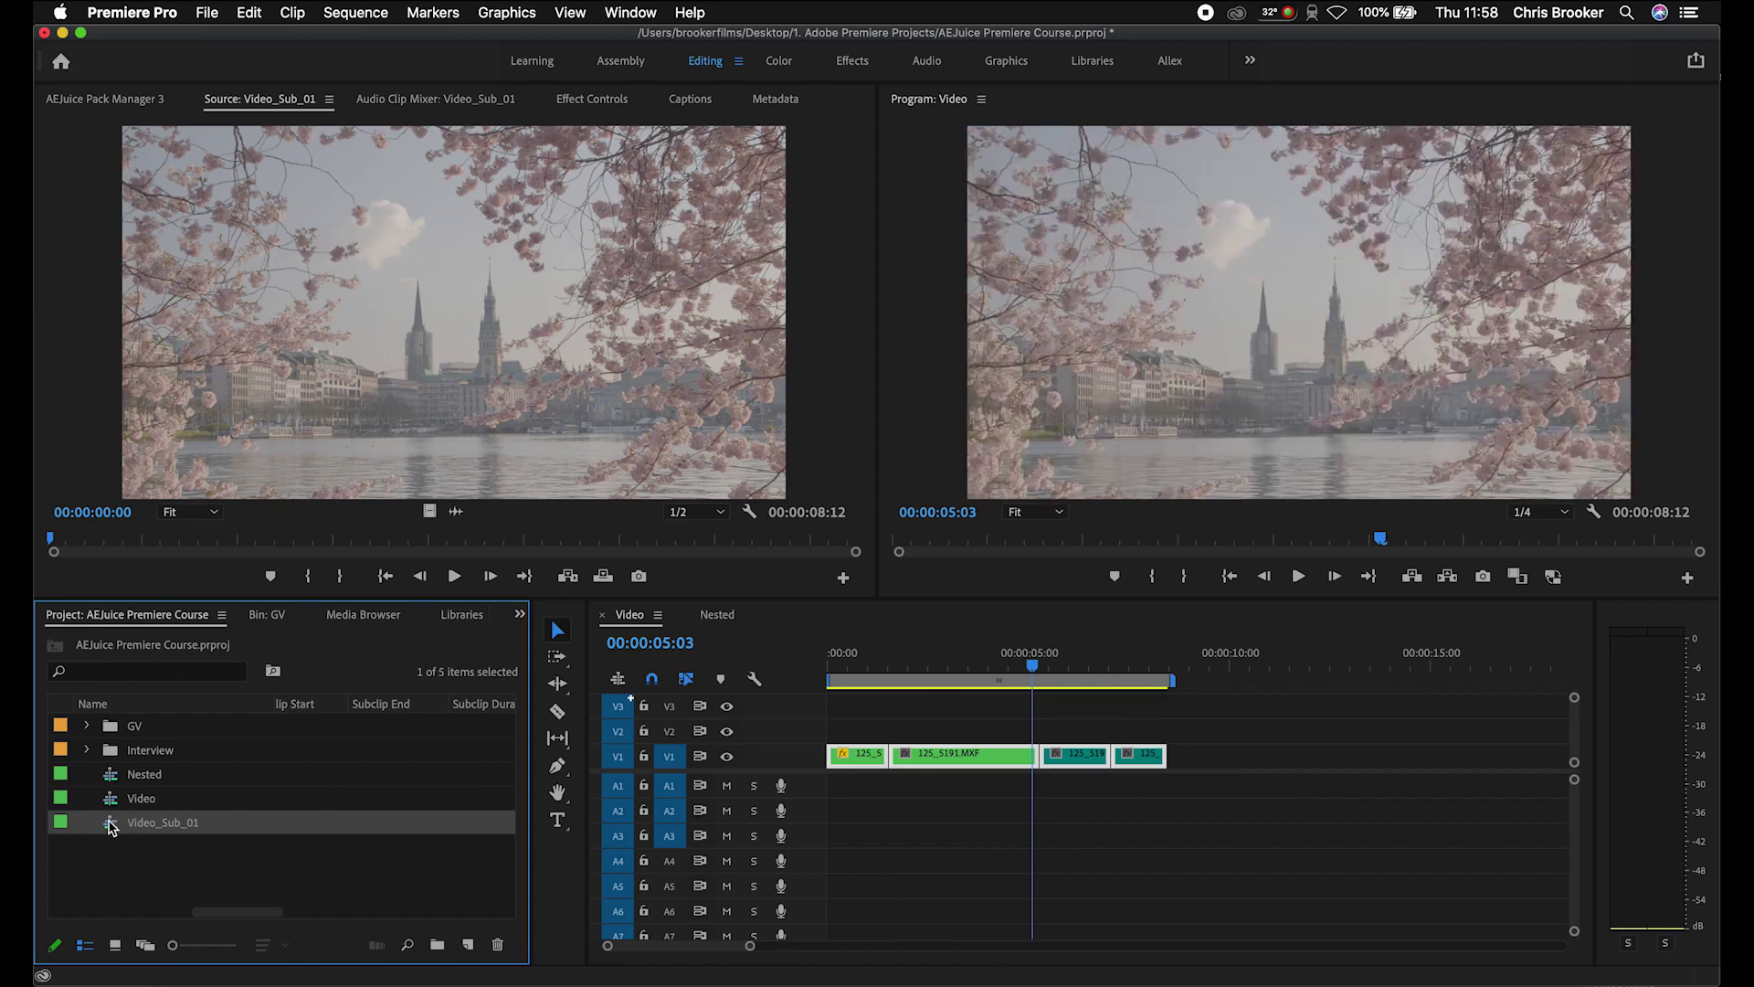
# Trim the start of 125_5191 and ripple-delete the gap, shortening Video_Sub_01 to 6:14.
pyautogui.click(984, 659)
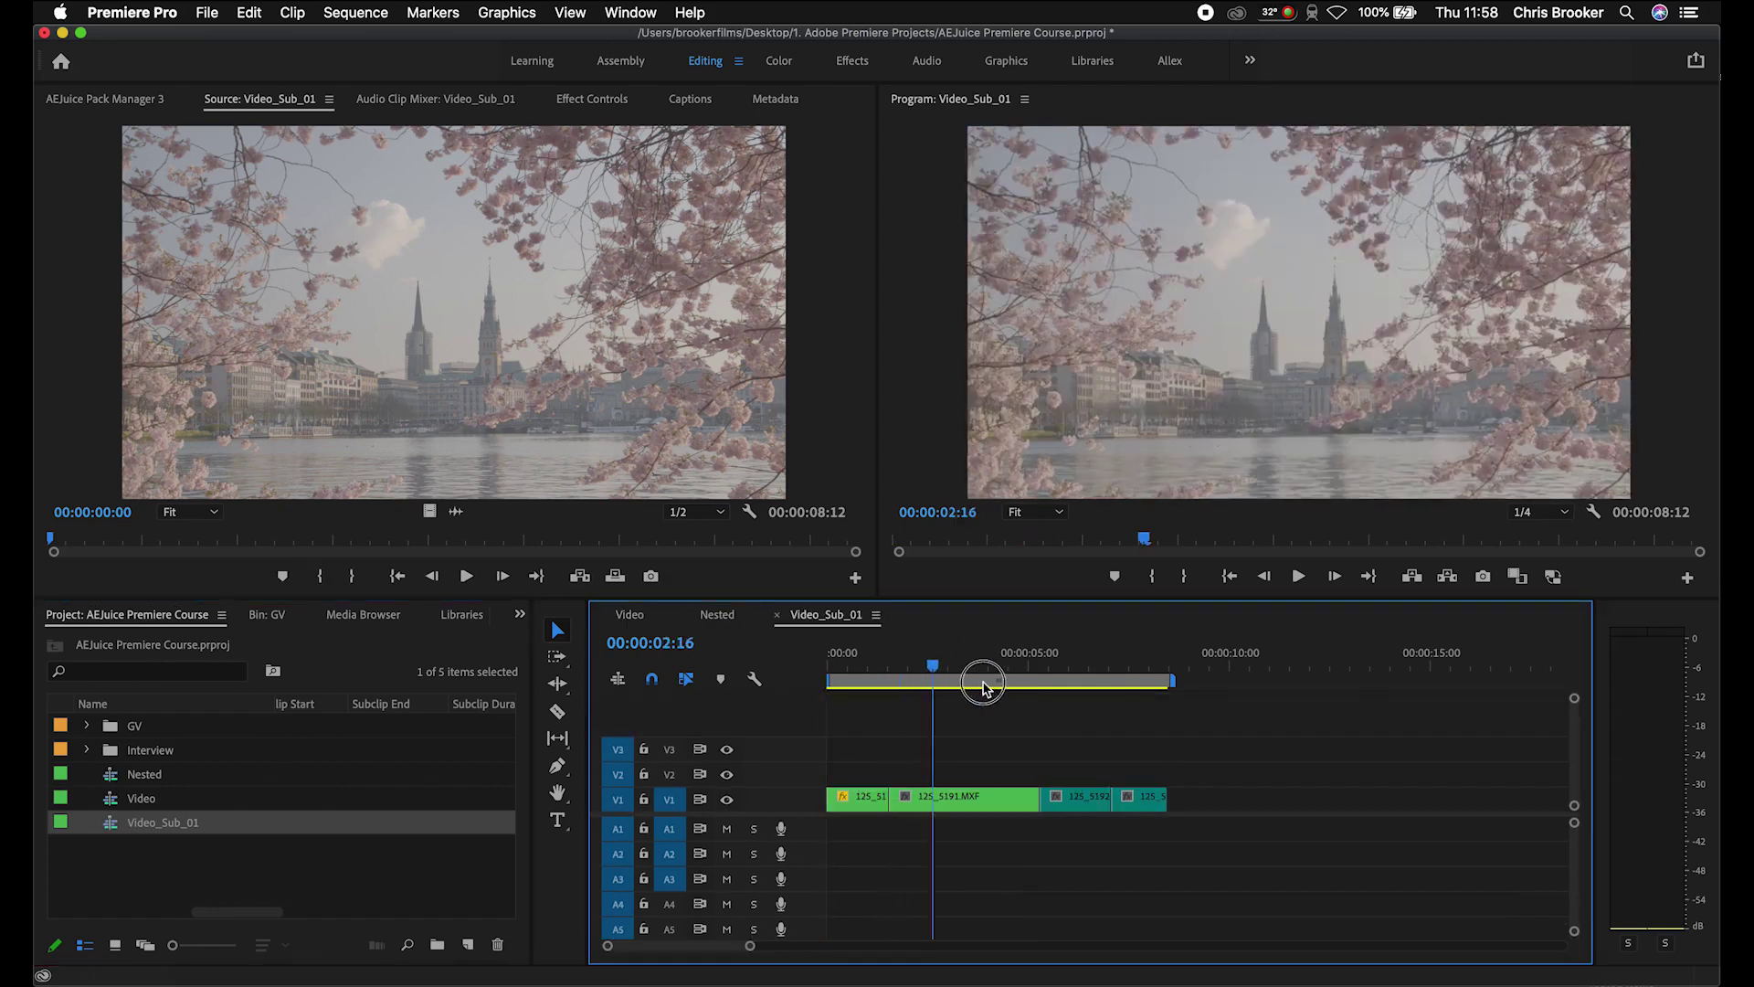
pyautogui.click(629, 614)
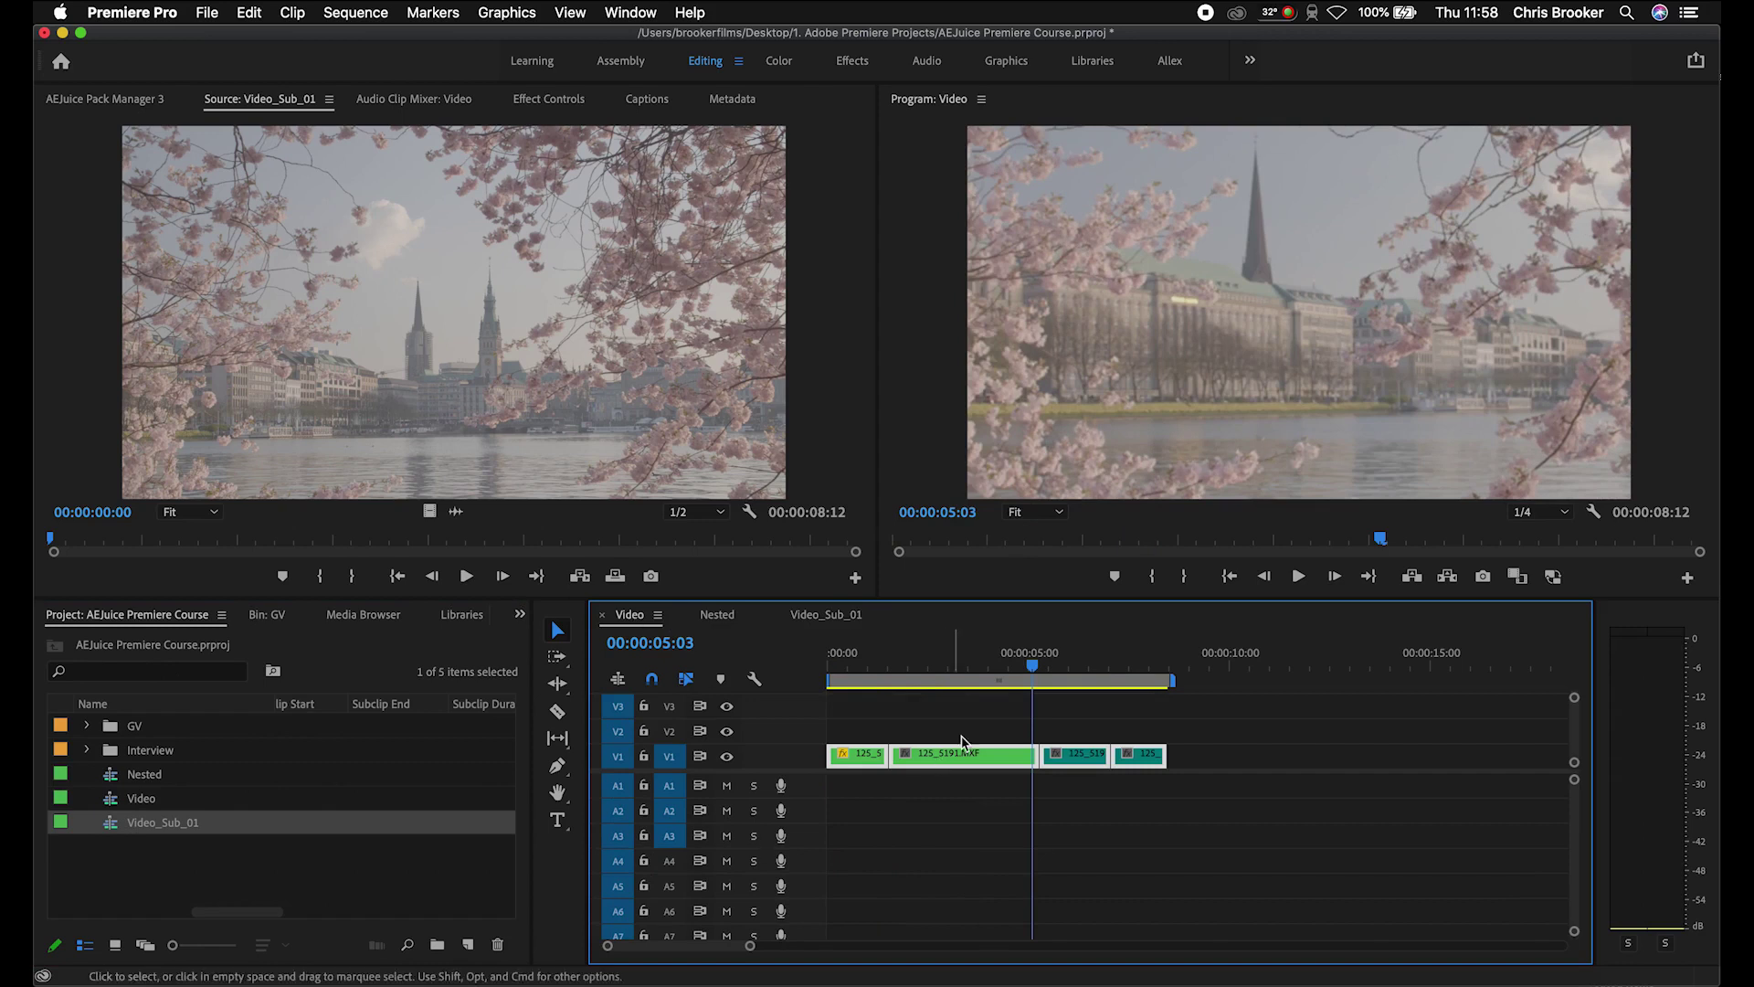
pyautogui.click(826, 614)
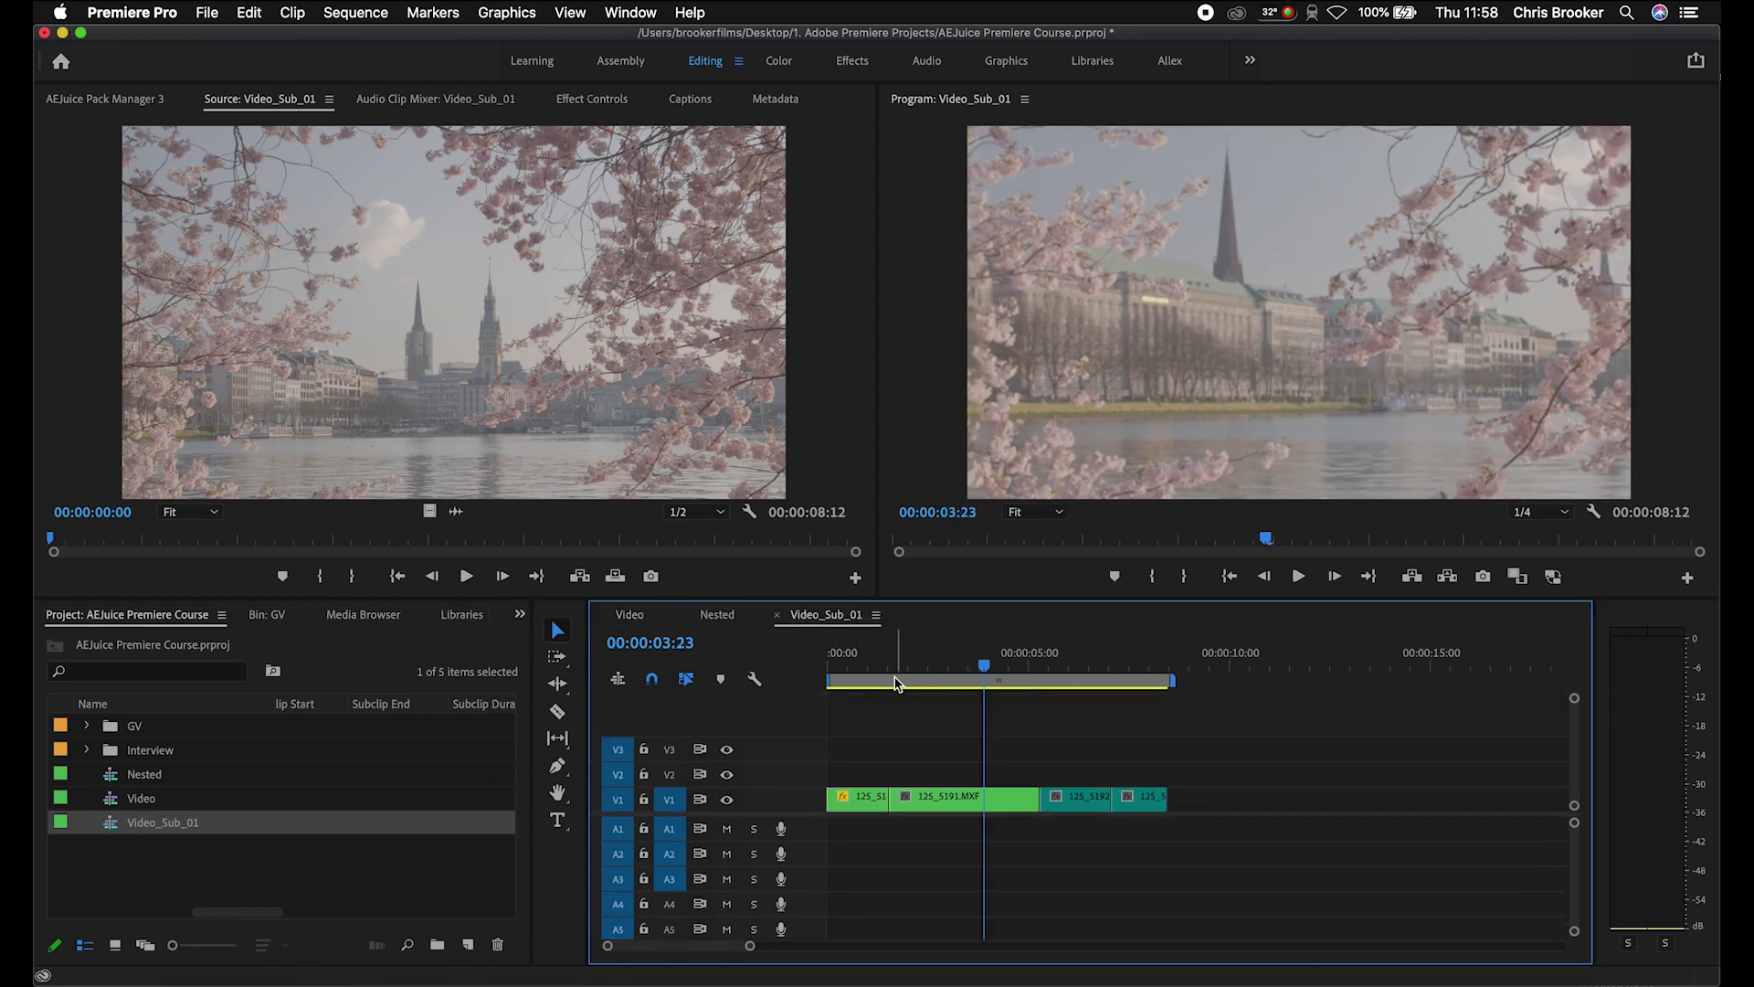
pyautogui.moveTo(890, 796); pyautogui.dragTo(967, 797)
pyautogui.click(930, 799)
pyautogui.press('Delete')
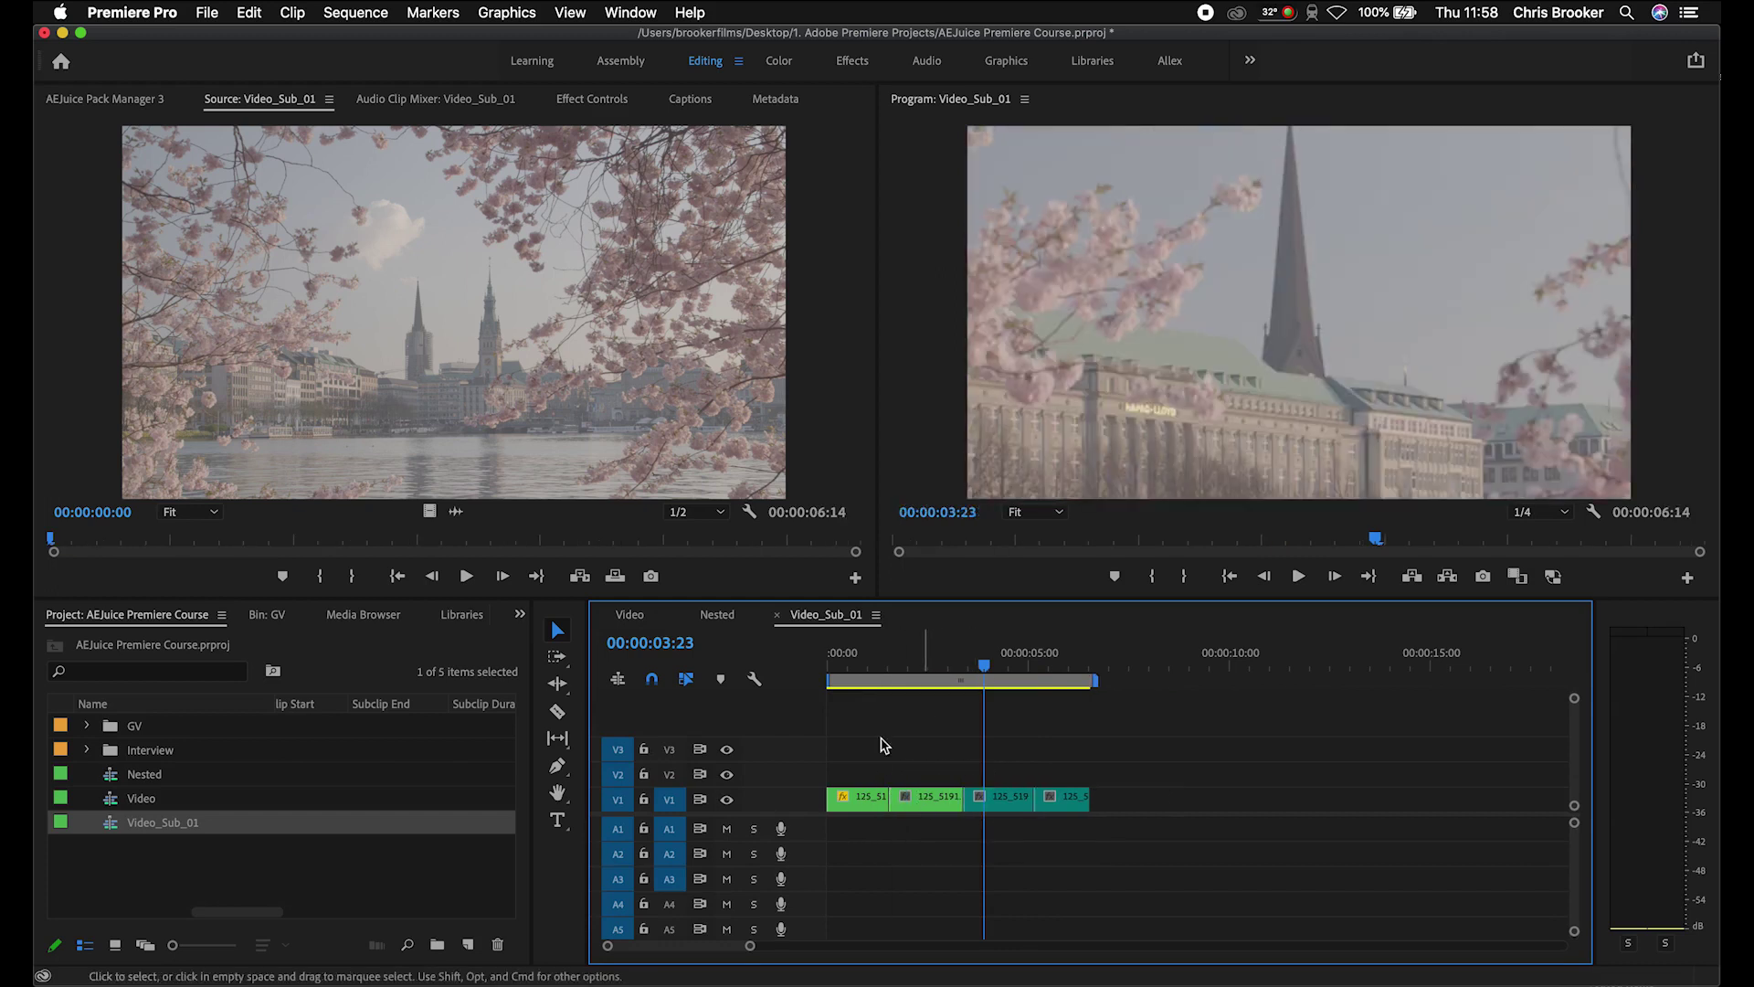
# Return to the Video sequence and clear all its clips, leaving it at 00:00:00:00.
pyautogui.click(632, 614)
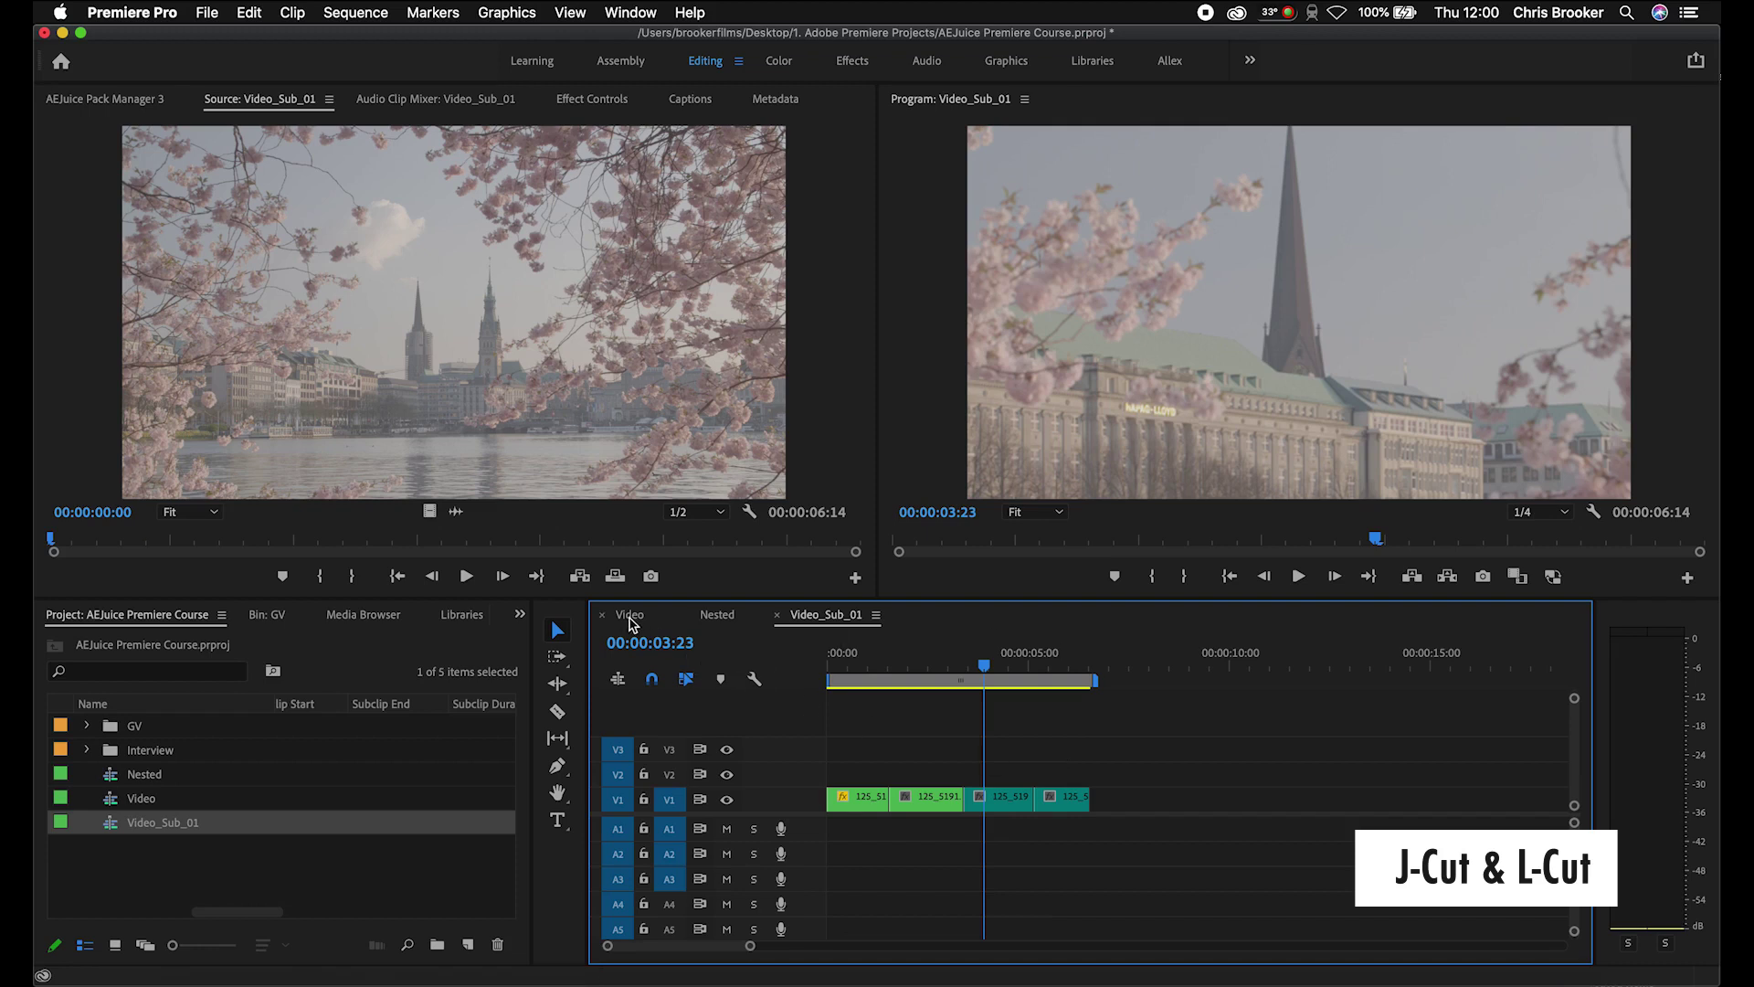
pyautogui.click(630, 614)
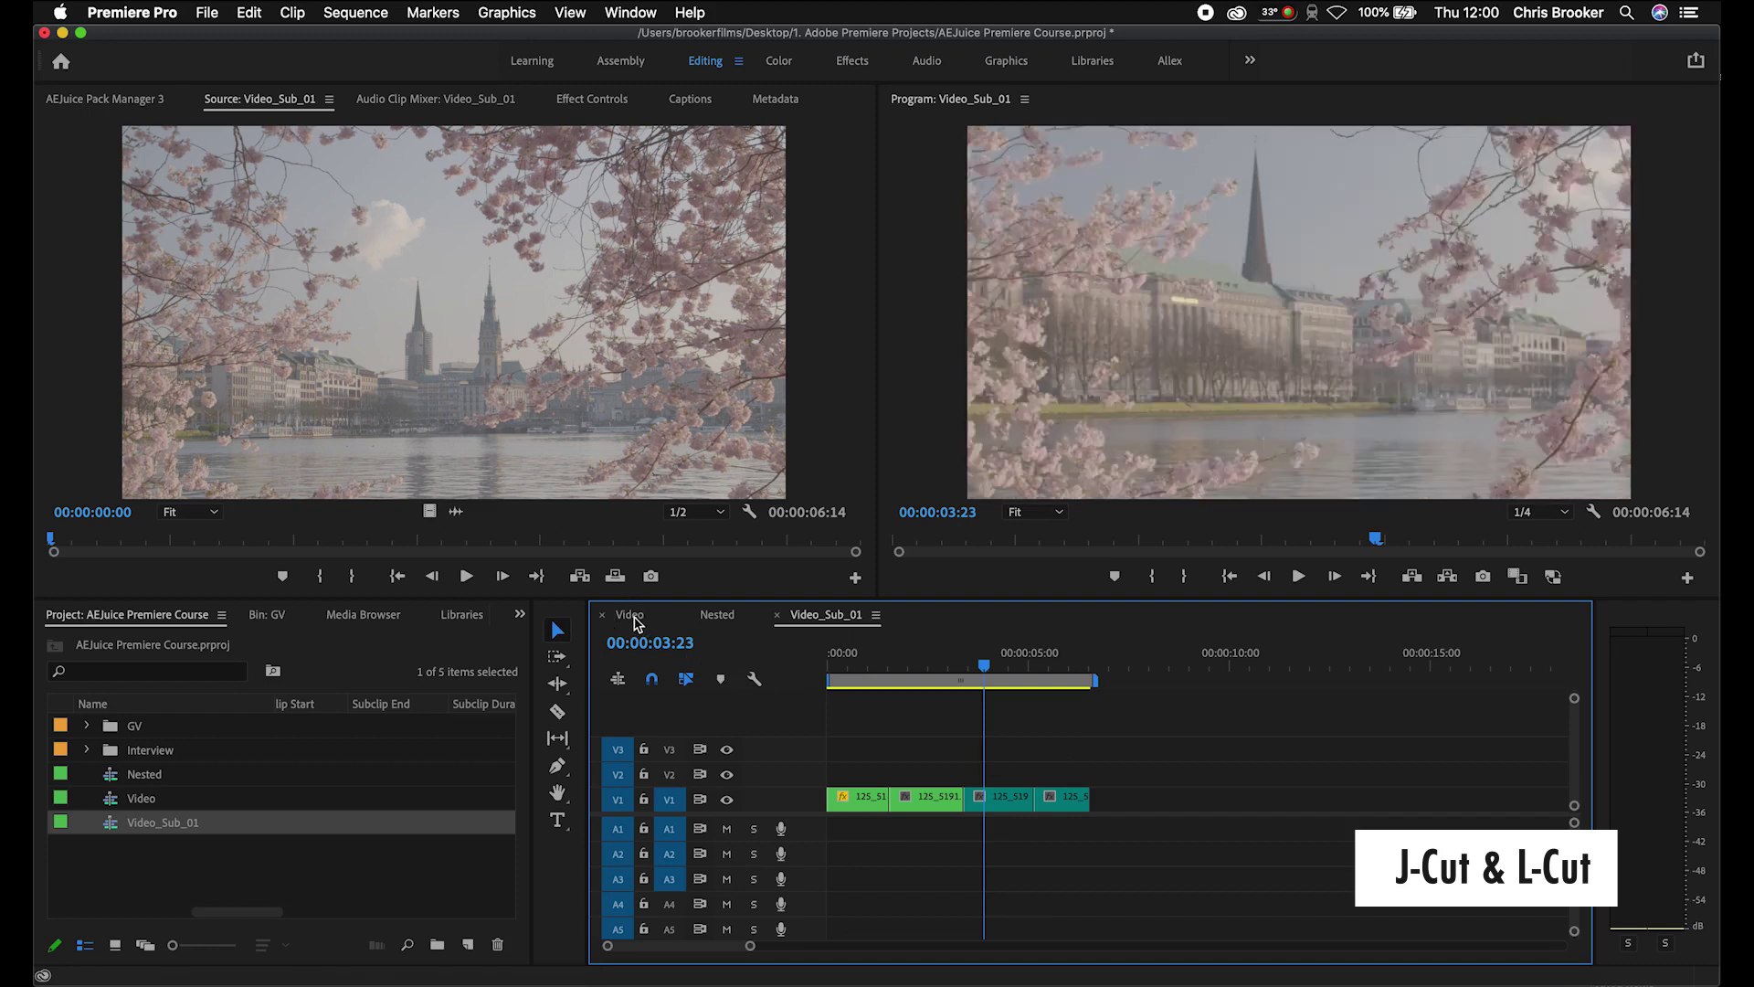
pyautogui.press('super+z')
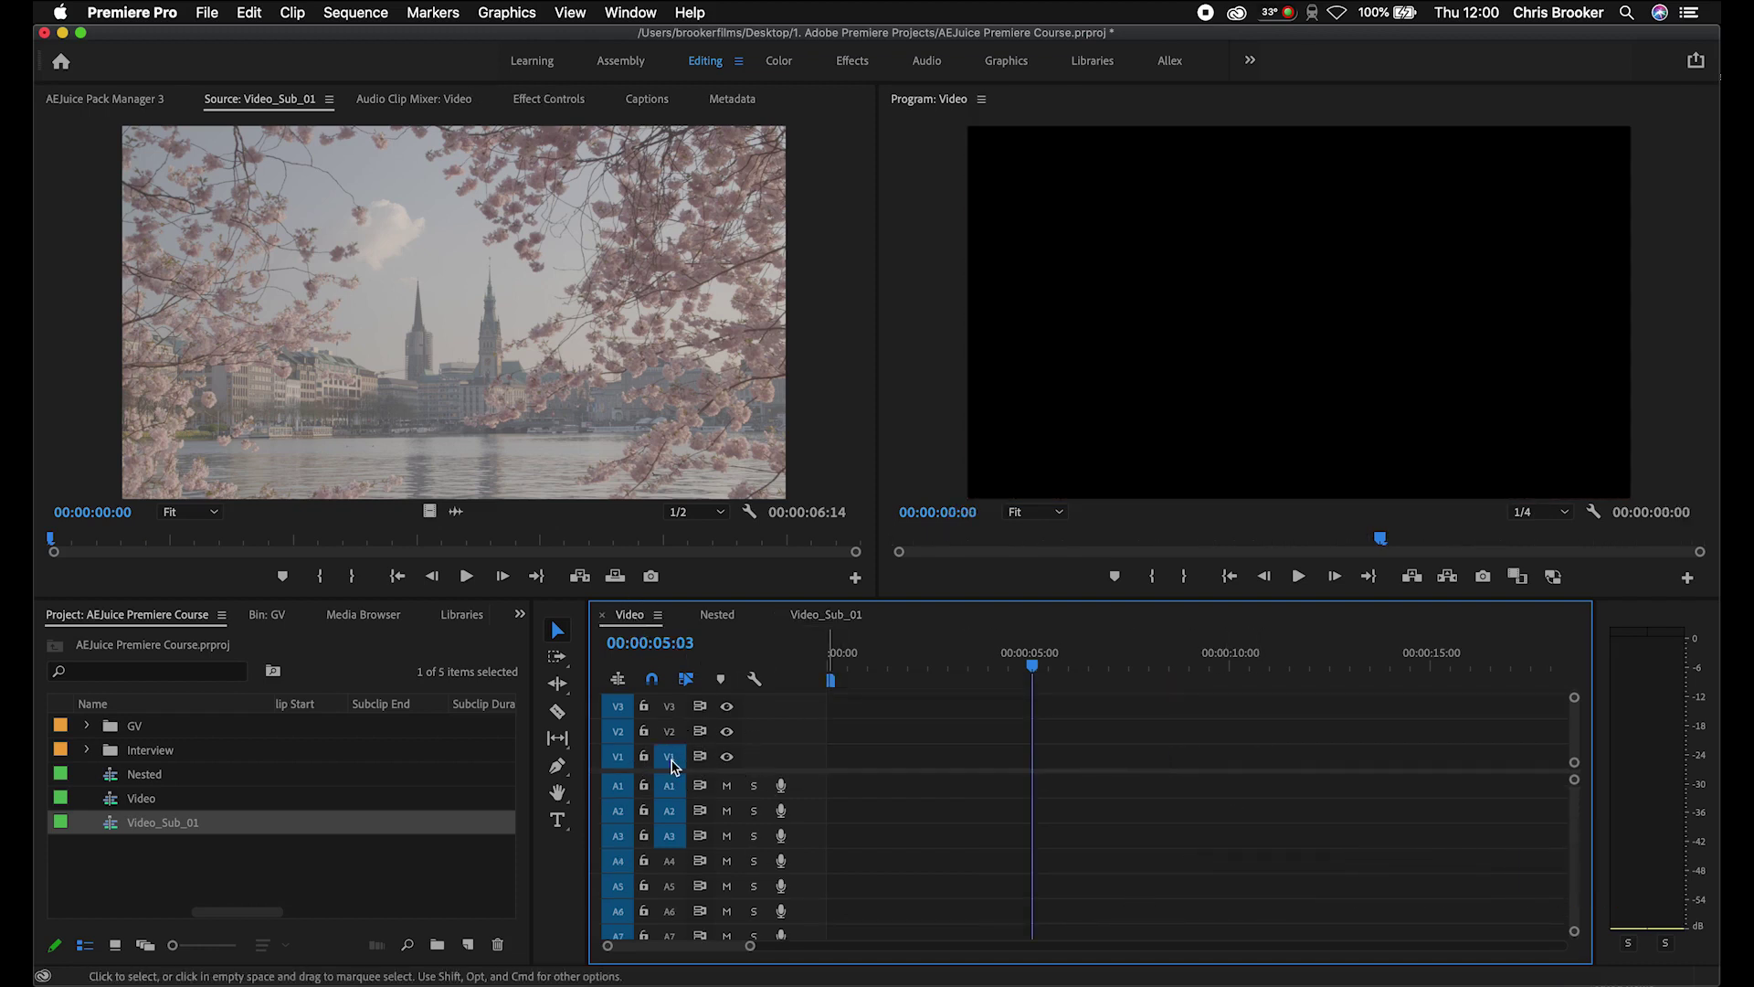
# Place 125_5190 and 125_5191 from the GV bin at the start of Video, keeping existing settings.
pyautogui.doubleClick(111, 731)
pyautogui.click(130, 735)
pyautogui.keyDown('shift'); pyautogui.click(121, 756); pyautogui.keyUp('shift')
pyautogui.moveTo(129, 731); pyautogui.dragTo(846, 786)
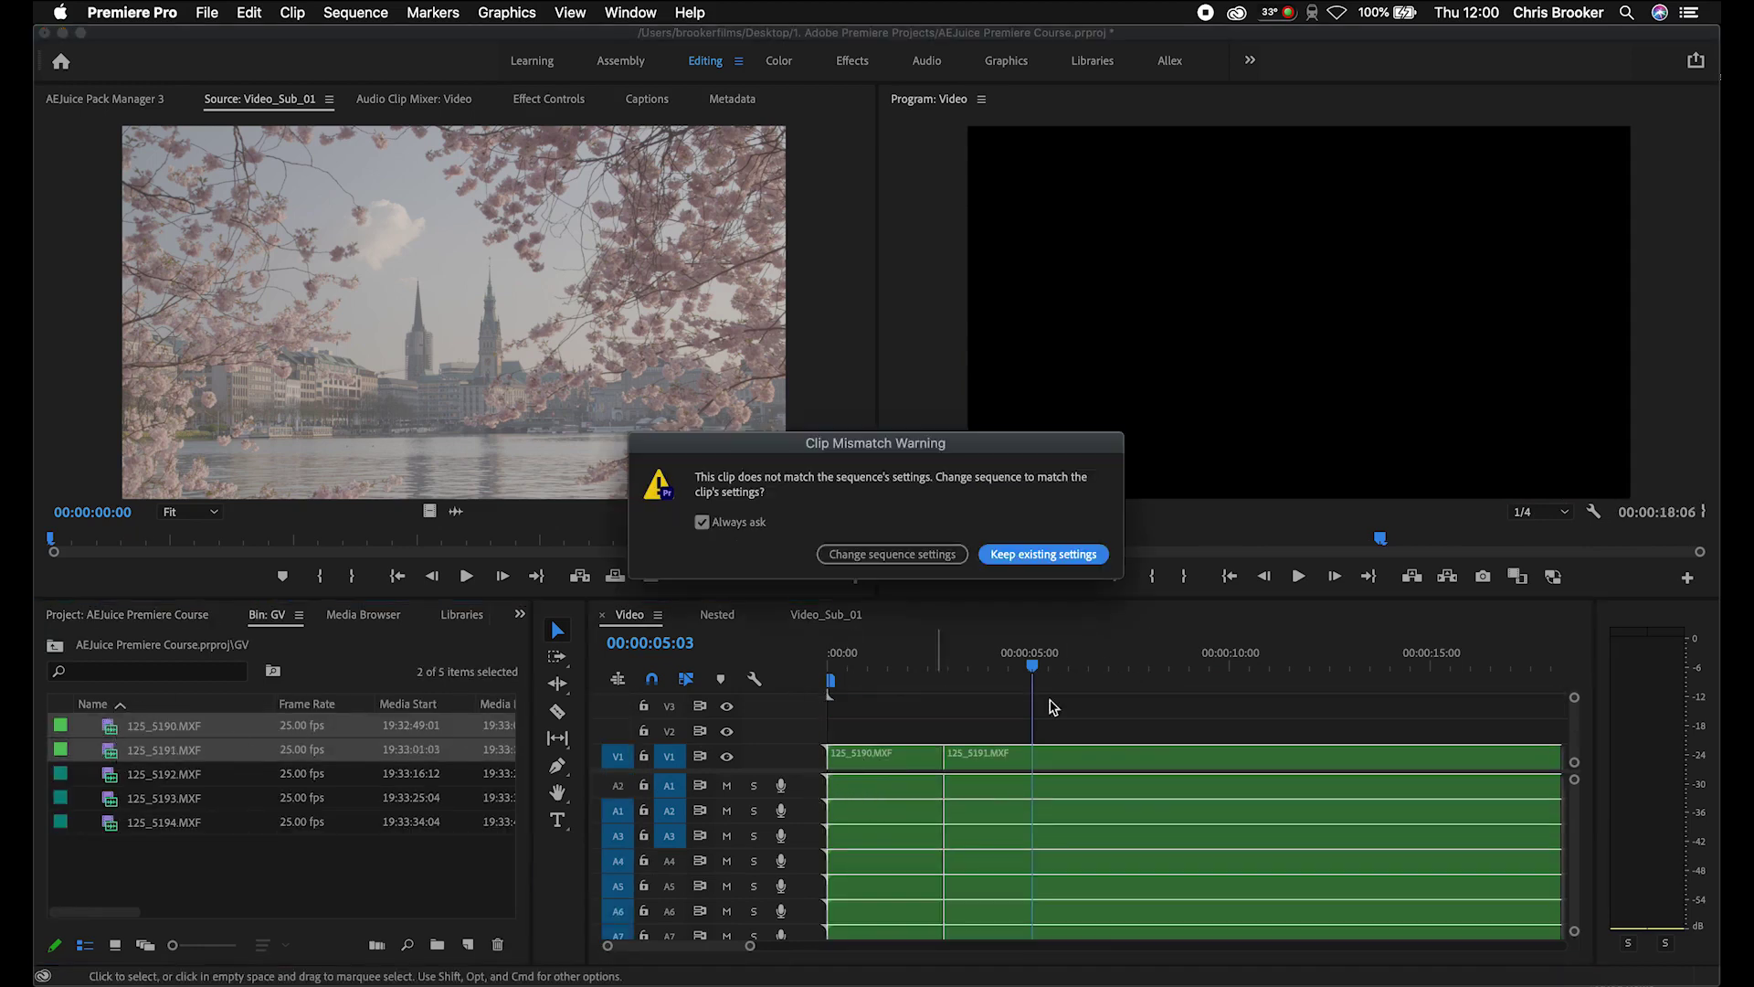
pyautogui.click(1055, 560)
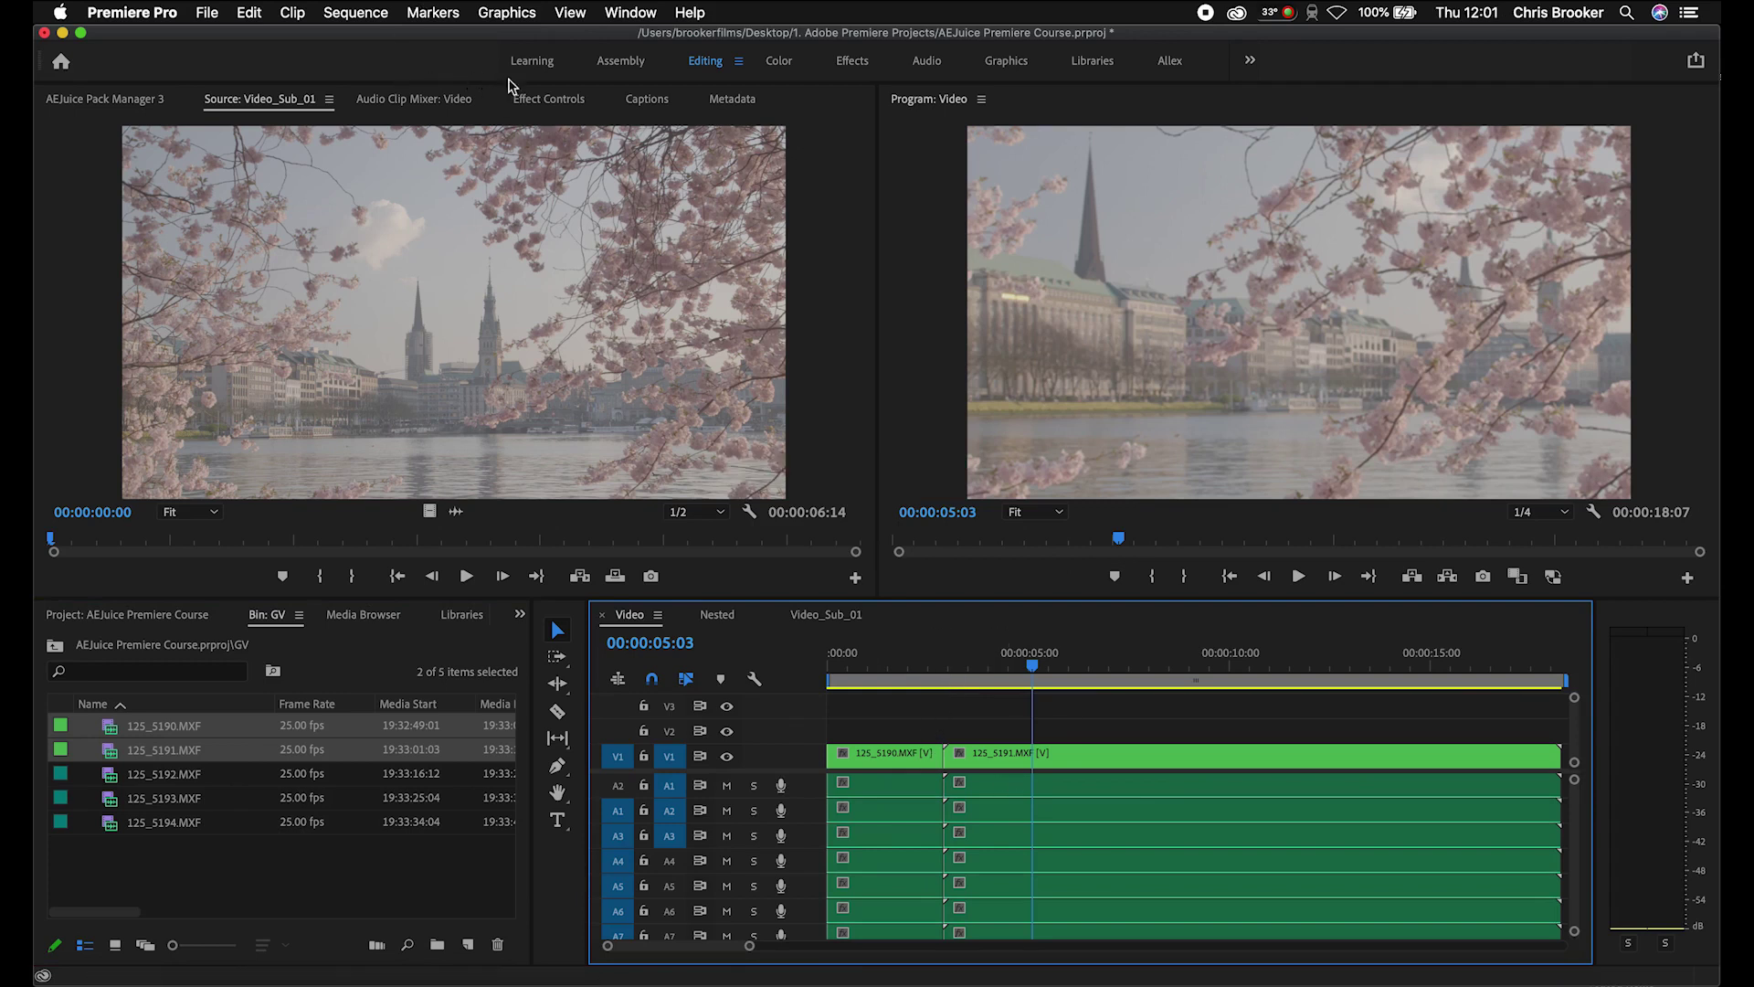
pyautogui.click(549, 99)
# Scale 125_5191 to 50% and paste the same Motion setting onto 125_5190.
pyautogui.click(1100, 767)
pyautogui.click(292, 222)
pyautogui.write('50')
pyautogui.press('Return')
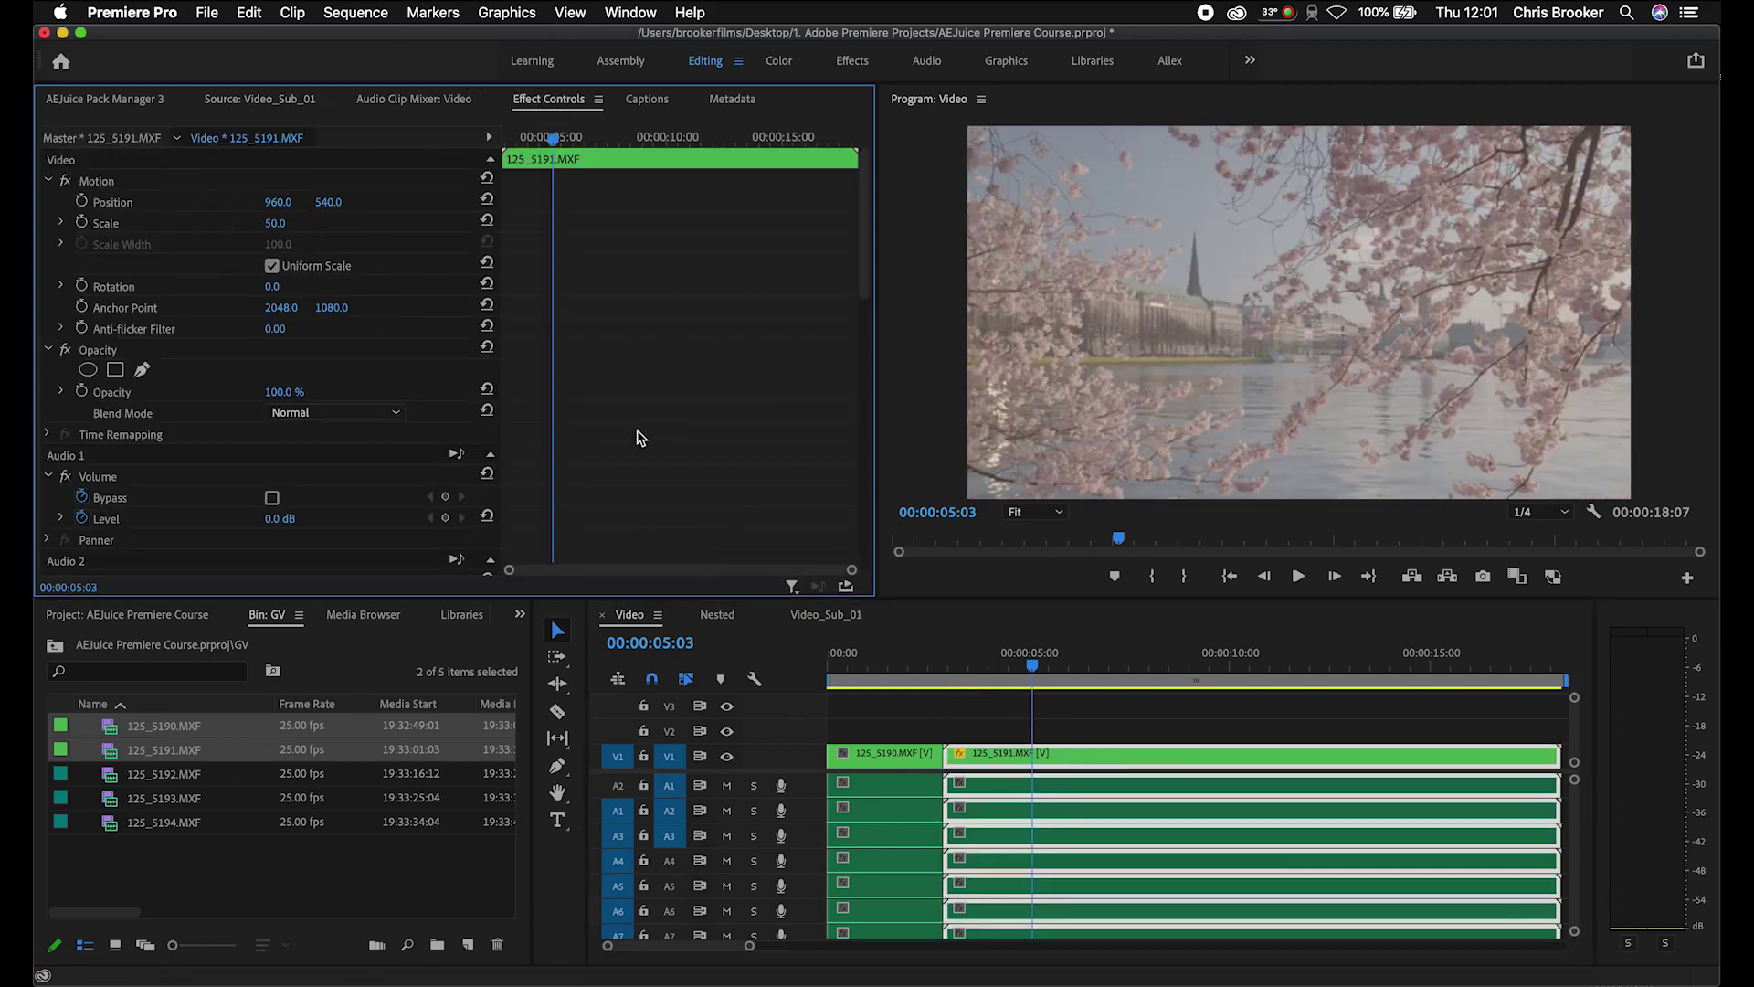
pyautogui.click(107, 183)
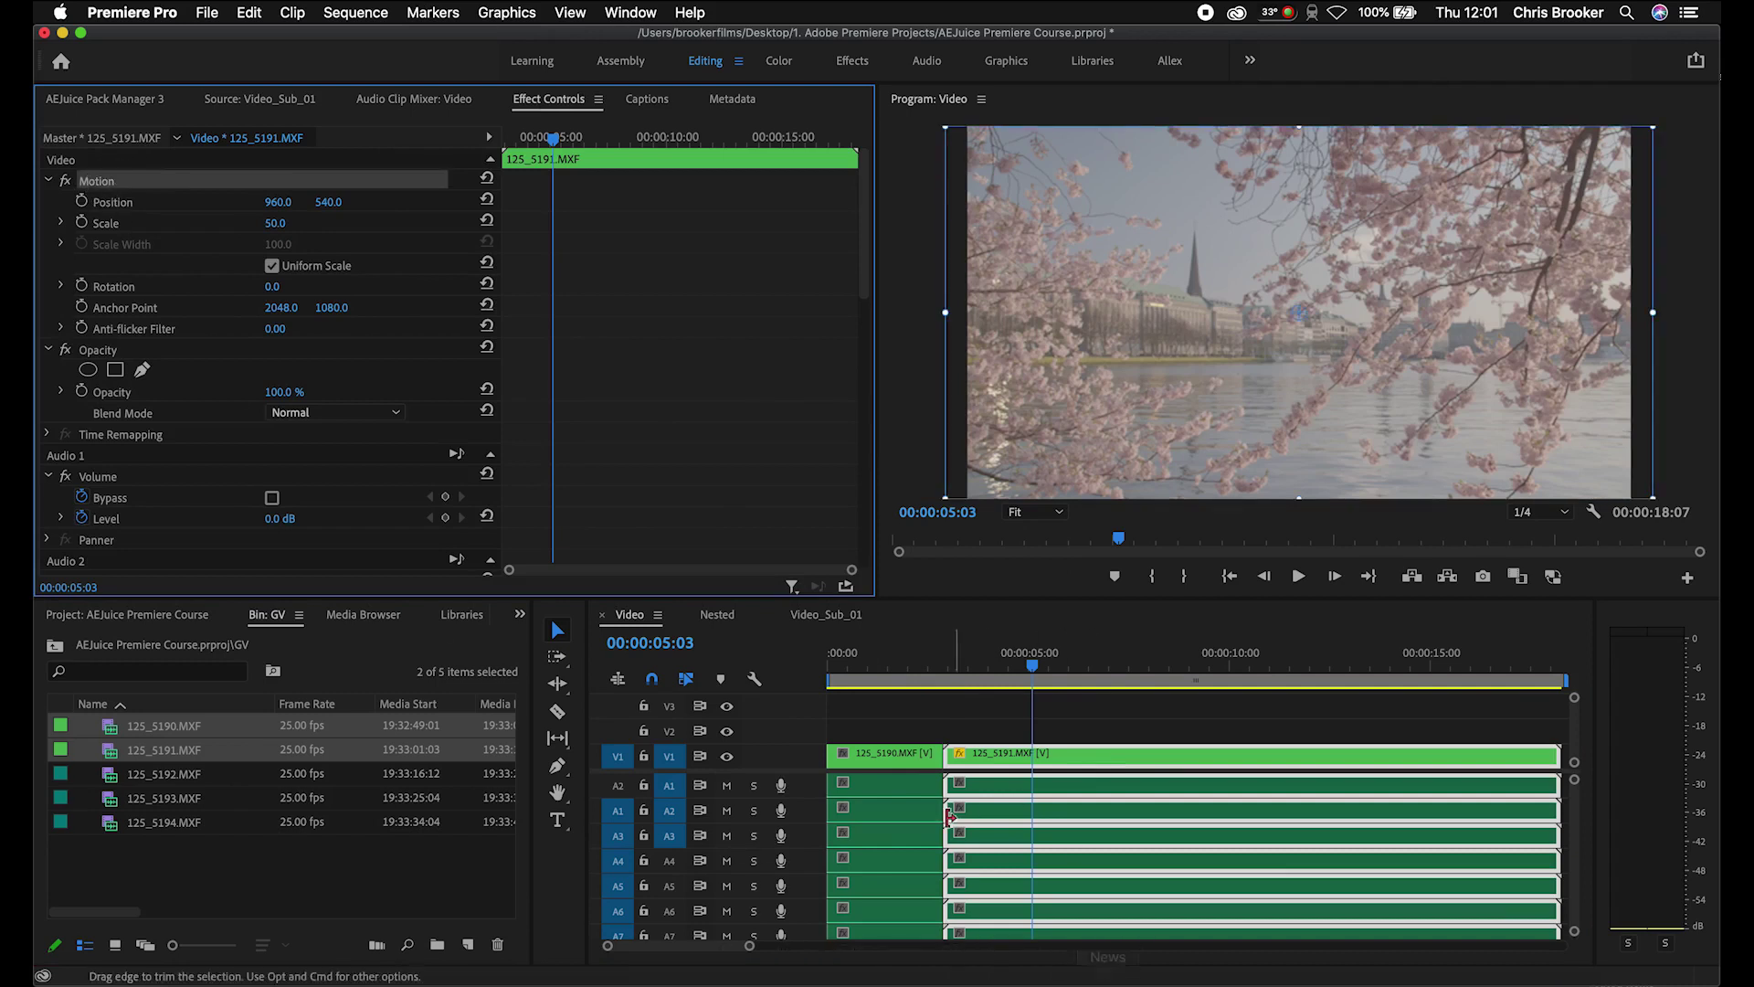
pyautogui.click(913, 754)
pyautogui.press('super+v')
# Unlink both clips from their audio and delete the extra audio parts on lower tracks.
pyautogui.click(899, 661)
pyautogui.moveTo(1021, 716); pyautogui.dragTo(883, 795)
pyautogui.rightClick(882, 795)
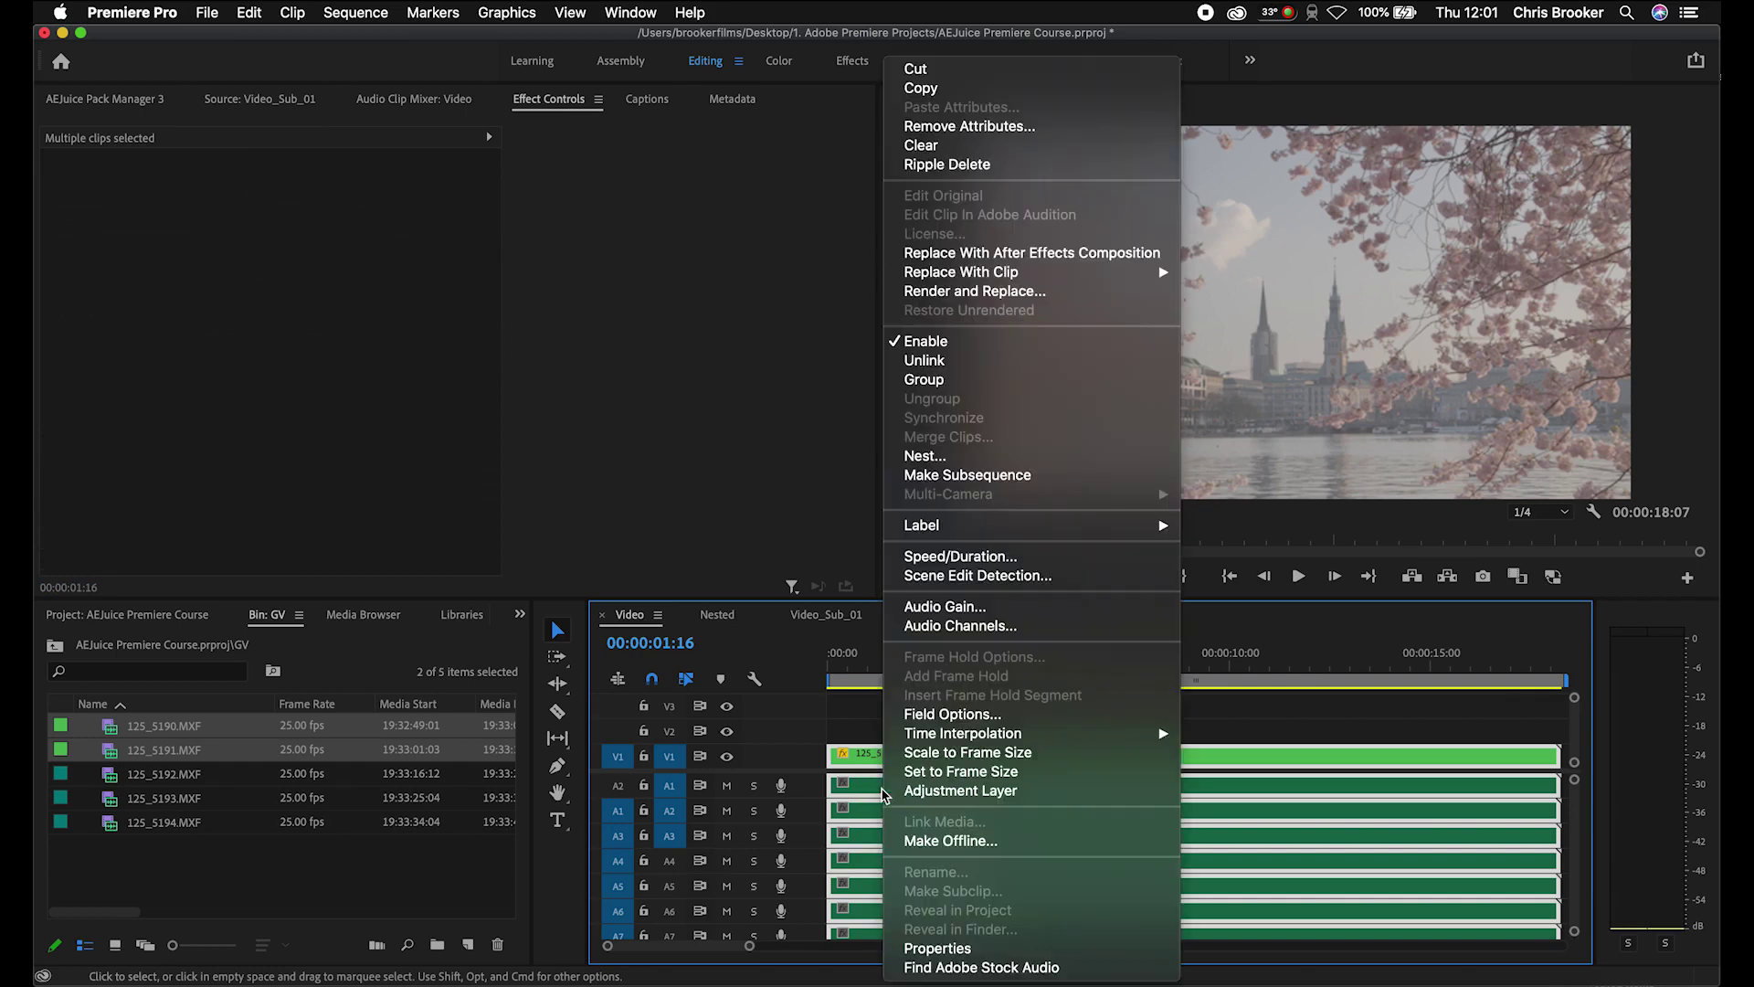
pyautogui.click(923, 366)
pyautogui.click(927, 808)
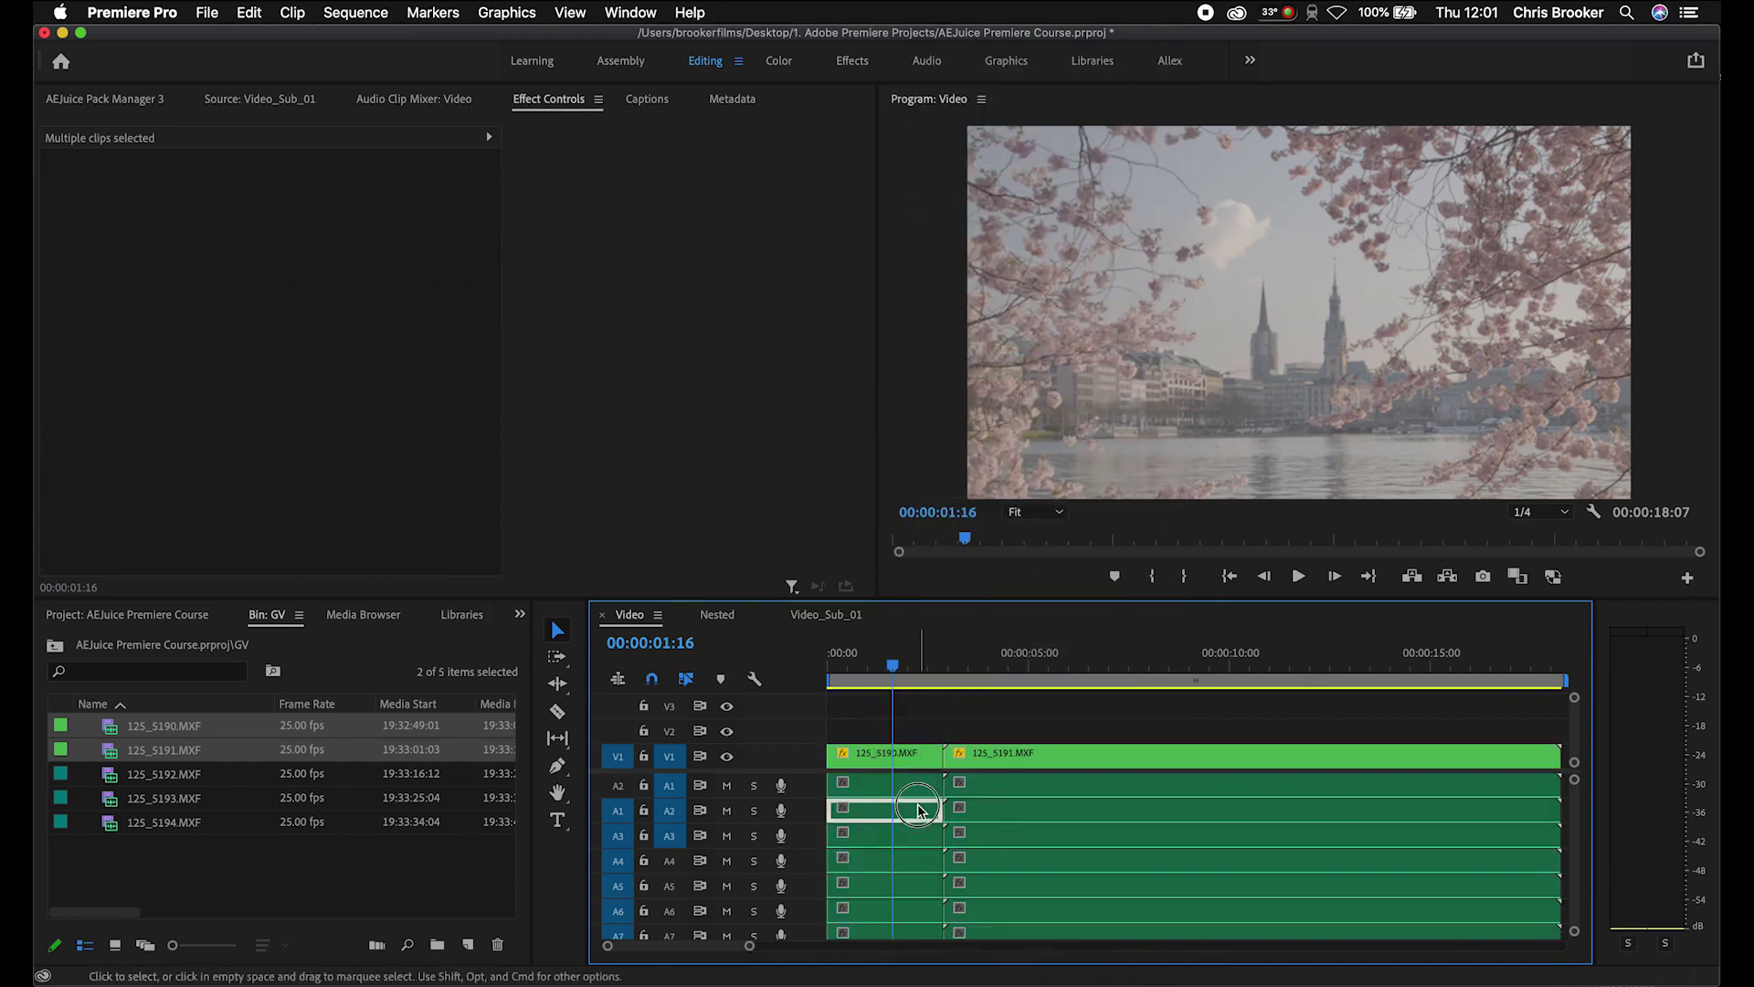
pyautogui.press('Delete')
pyautogui.click(982, 813)
pyautogui.press('Delete')
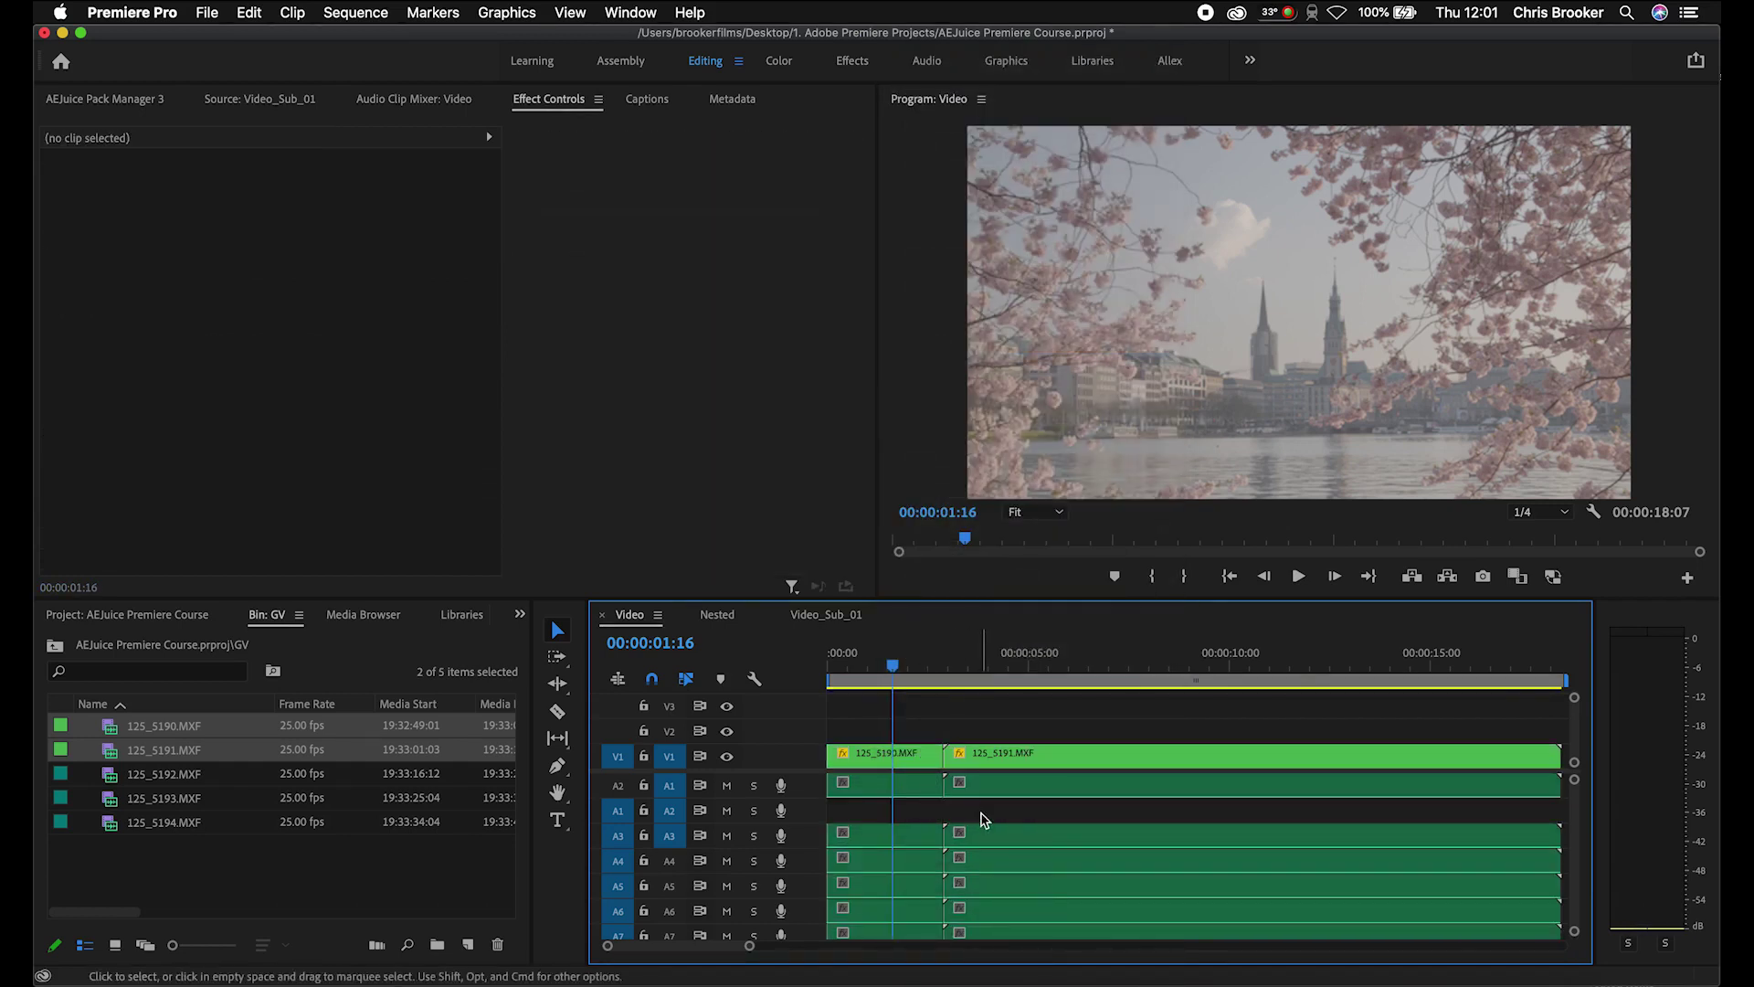
pyautogui.moveTo(930, 821); pyautogui.dragTo(1117, 940)
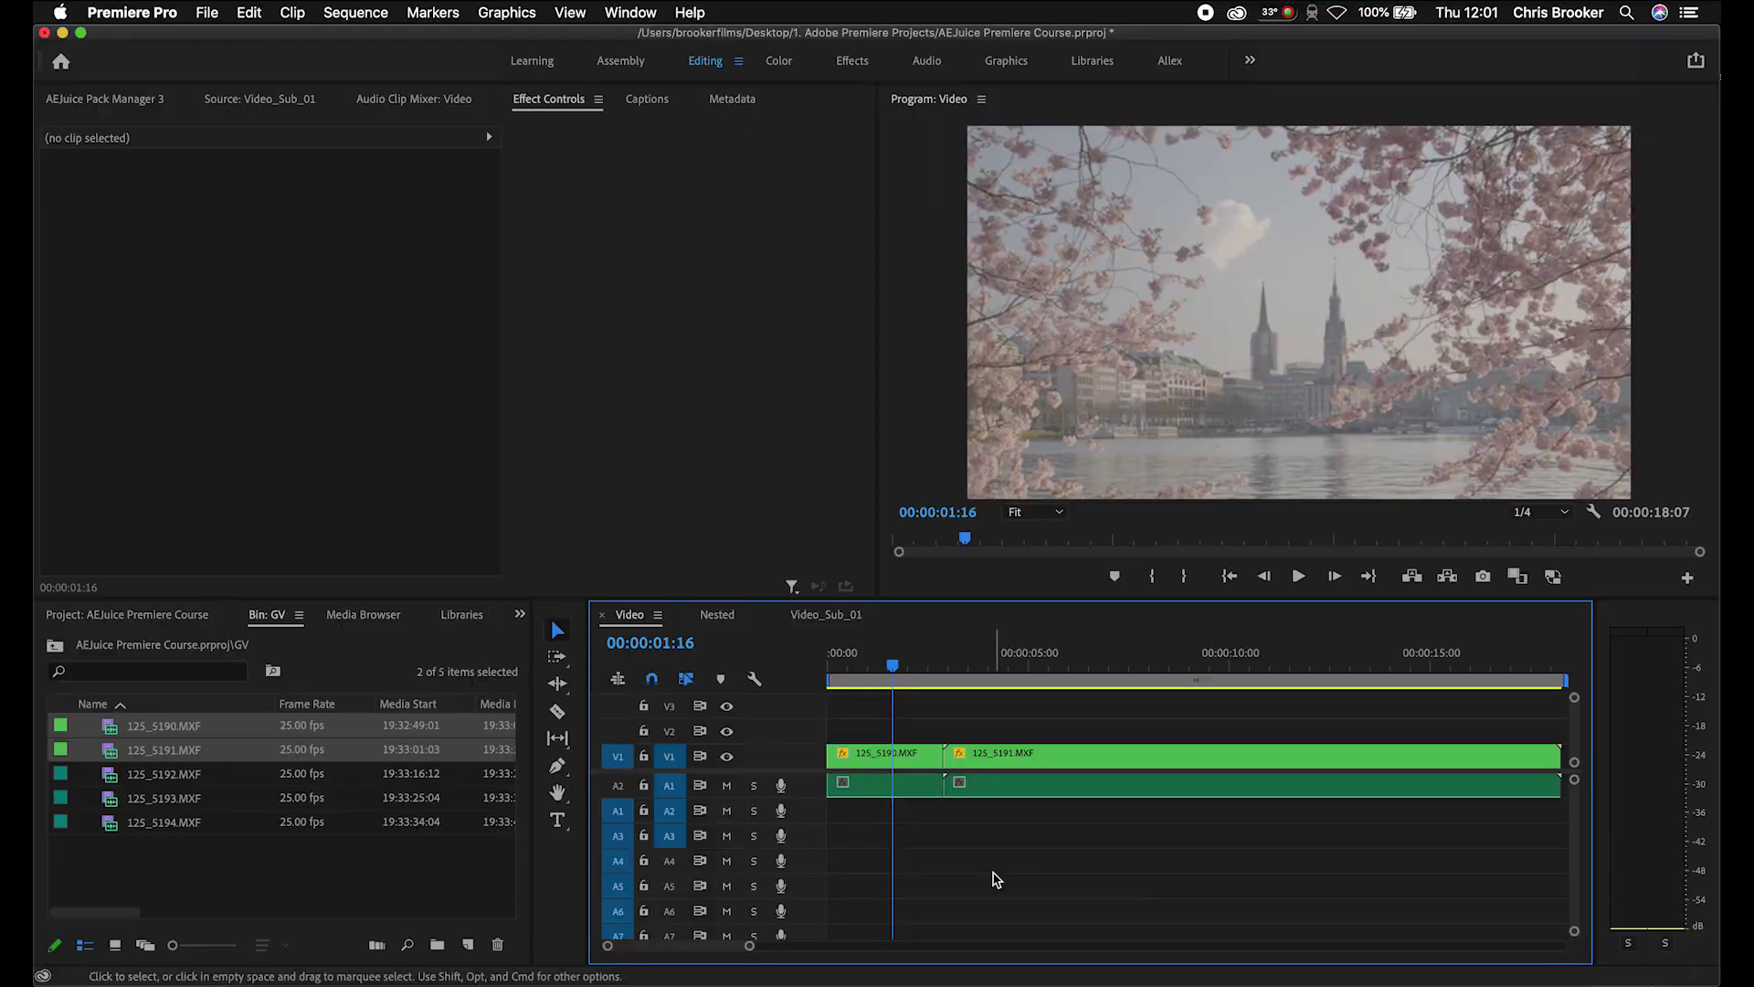
# Razor out a middle piece of 125_5191 and ripple-delete the resulting gap.
pyautogui.click(1037, 793)
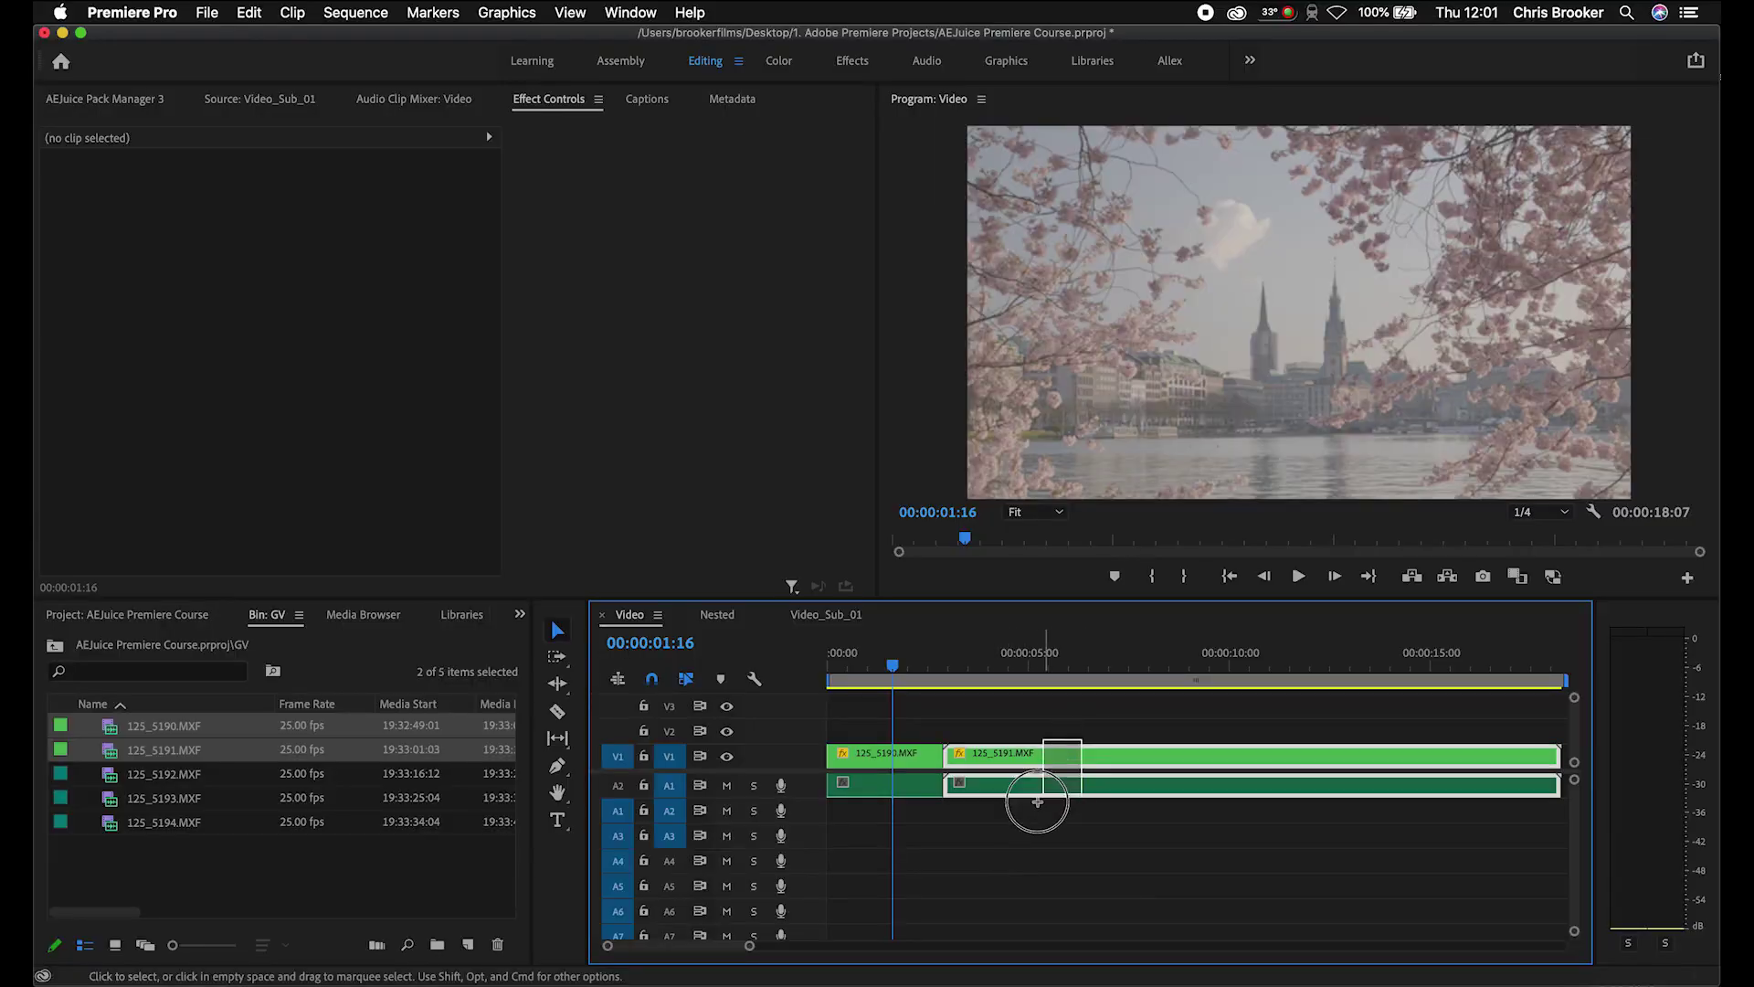
pyautogui.press('c')
pyautogui.click(1111, 783)
pyautogui.press('Delete')
pyautogui.press('Delete')
pyautogui.click(941, 671)
pyautogui.press('=')
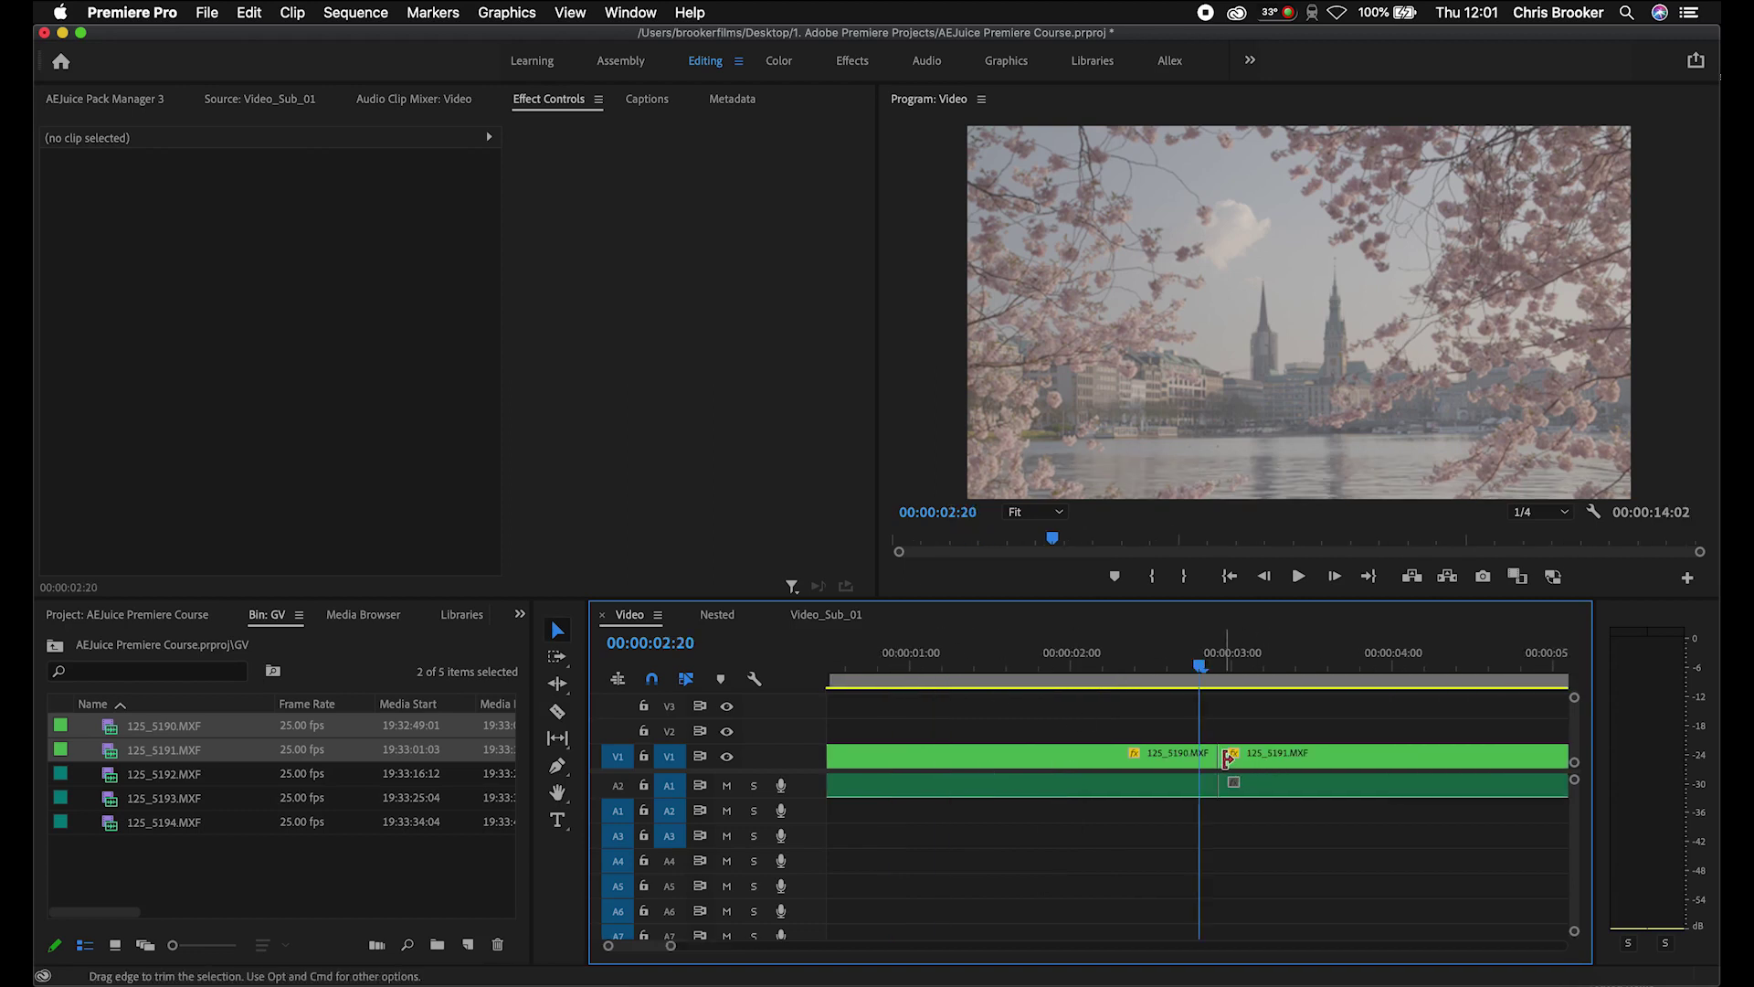
# Move the 125_5190/125_5191 video cut later, then set the A1 audio cut later still.
pyautogui.moveTo(1233, 756); pyautogui.dragTo(1274, 757)
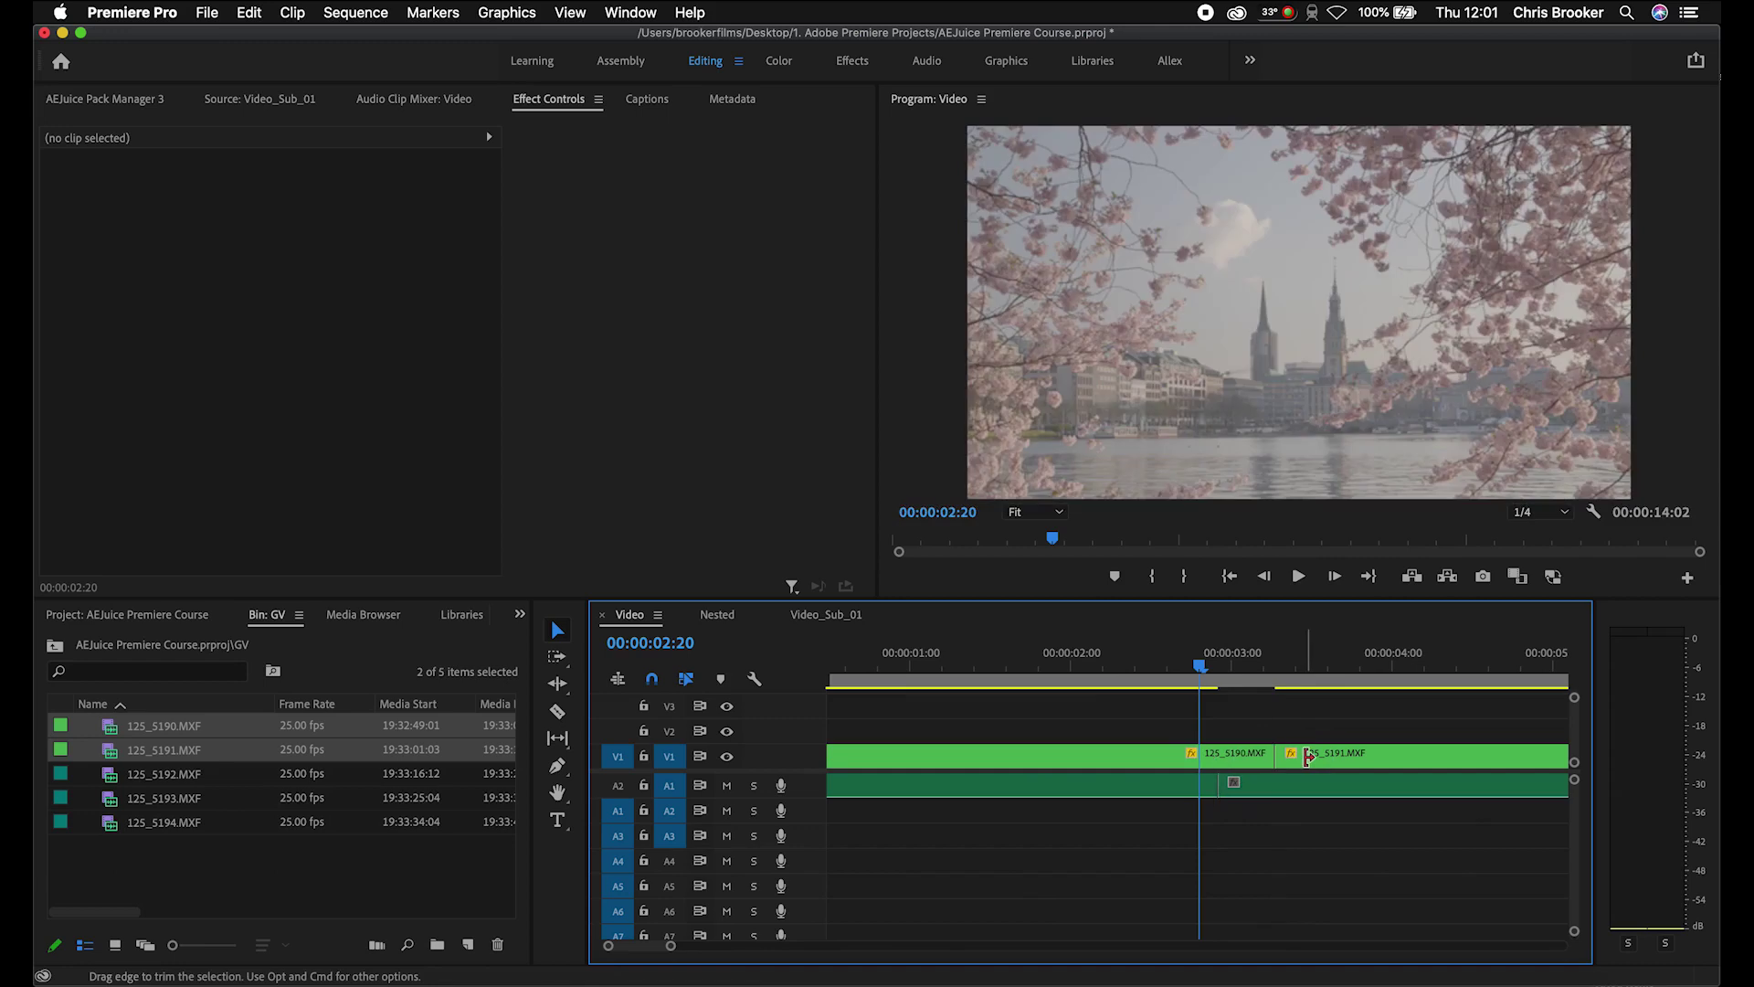
pyautogui.moveTo(1209, 695); pyautogui.dragTo(1274, 692)
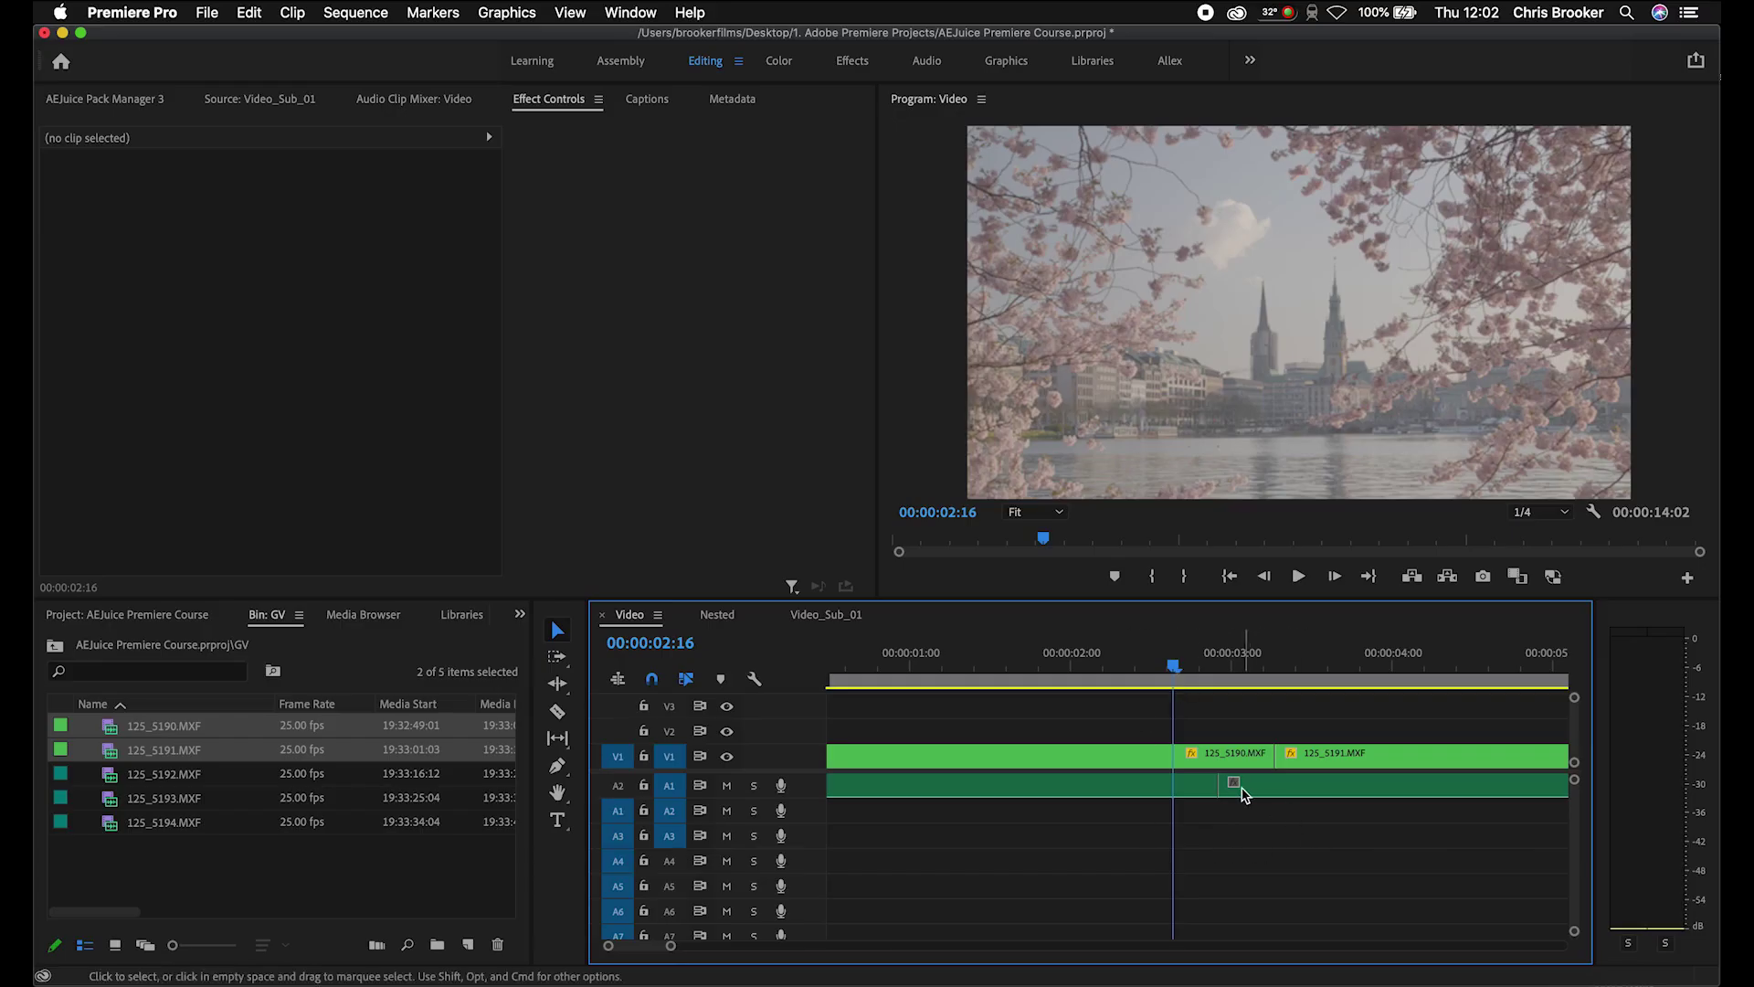
pyautogui.moveTo(1224, 784); pyautogui.dragTo(1257, 769)
pyautogui.moveTo(1268, 681); pyautogui.dragTo(1163, 673)
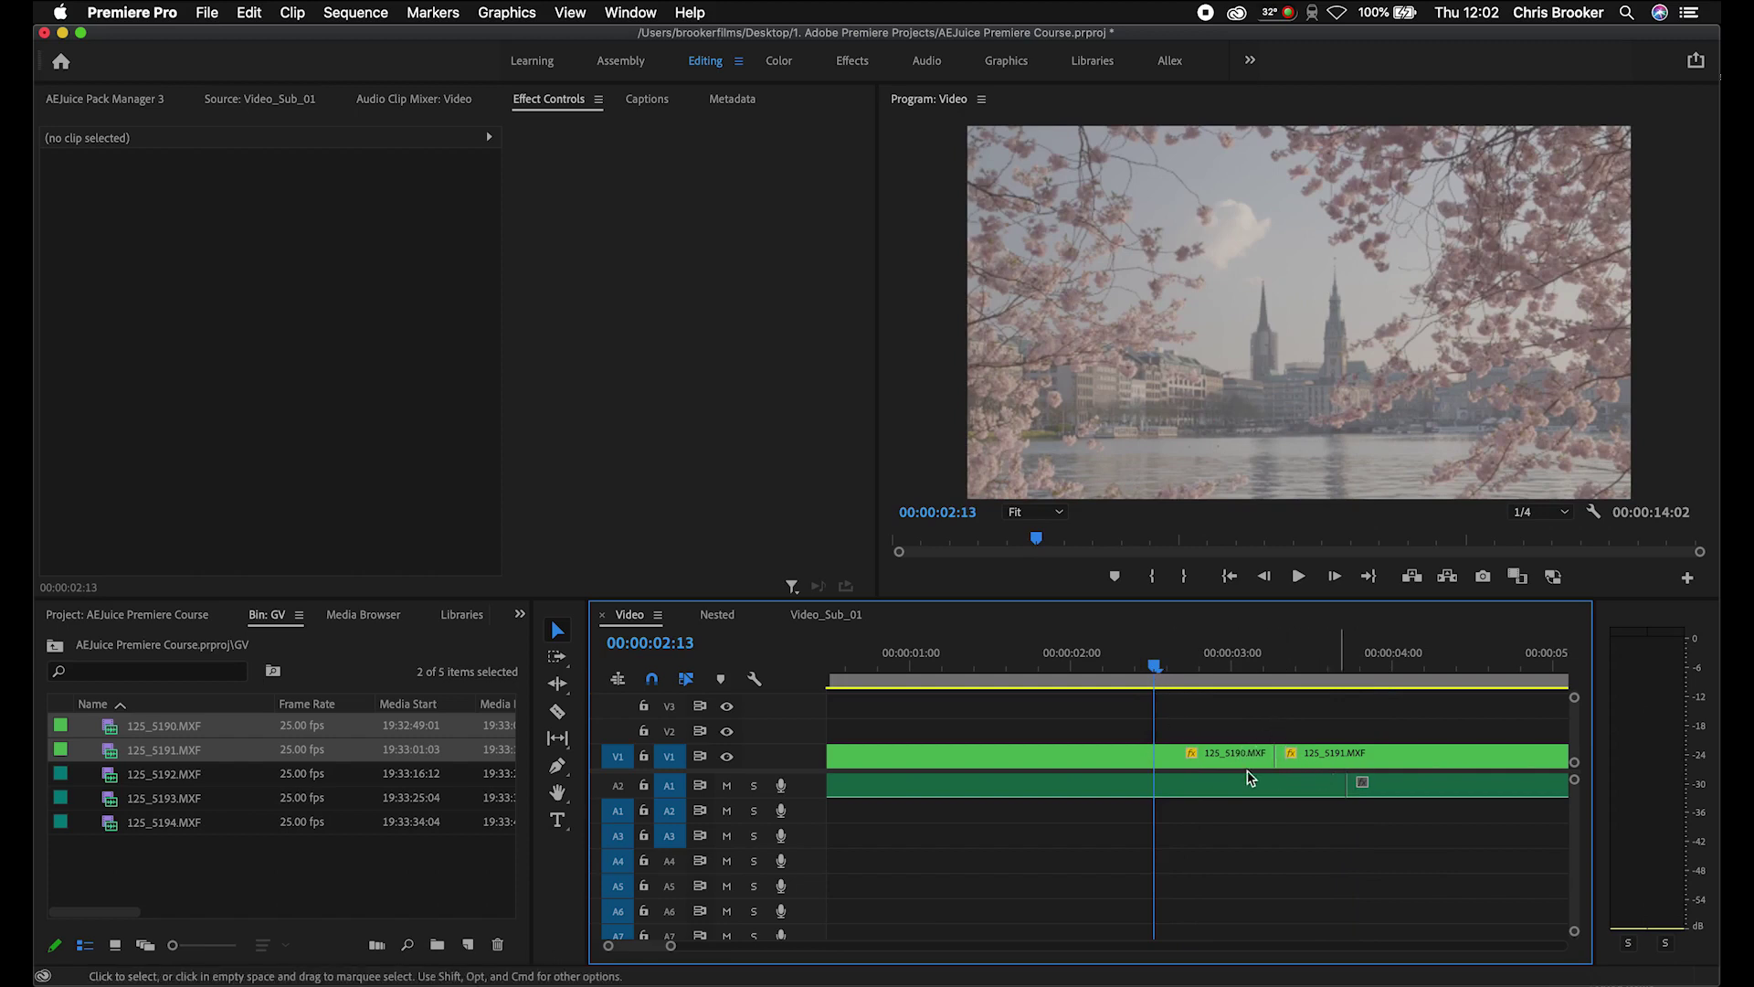
pyautogui.moveTo(1334, 782); pyautogui.dragTo(1211, 782)
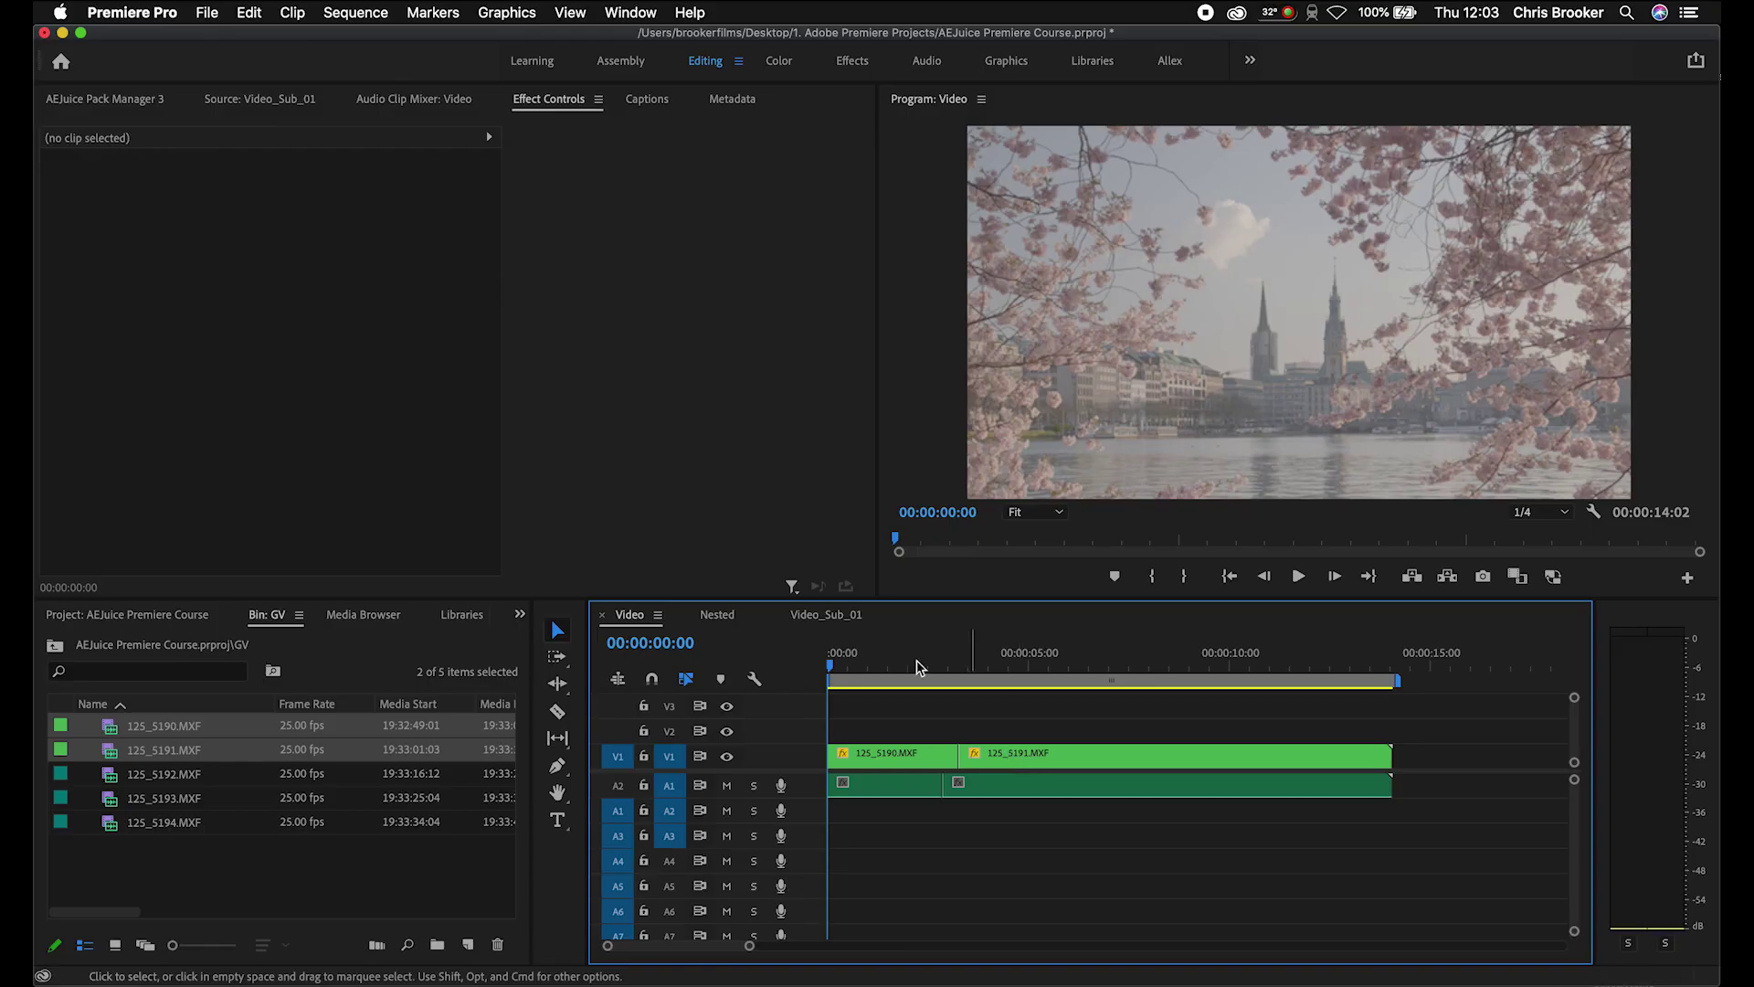
pyautogui.click(133, 13)
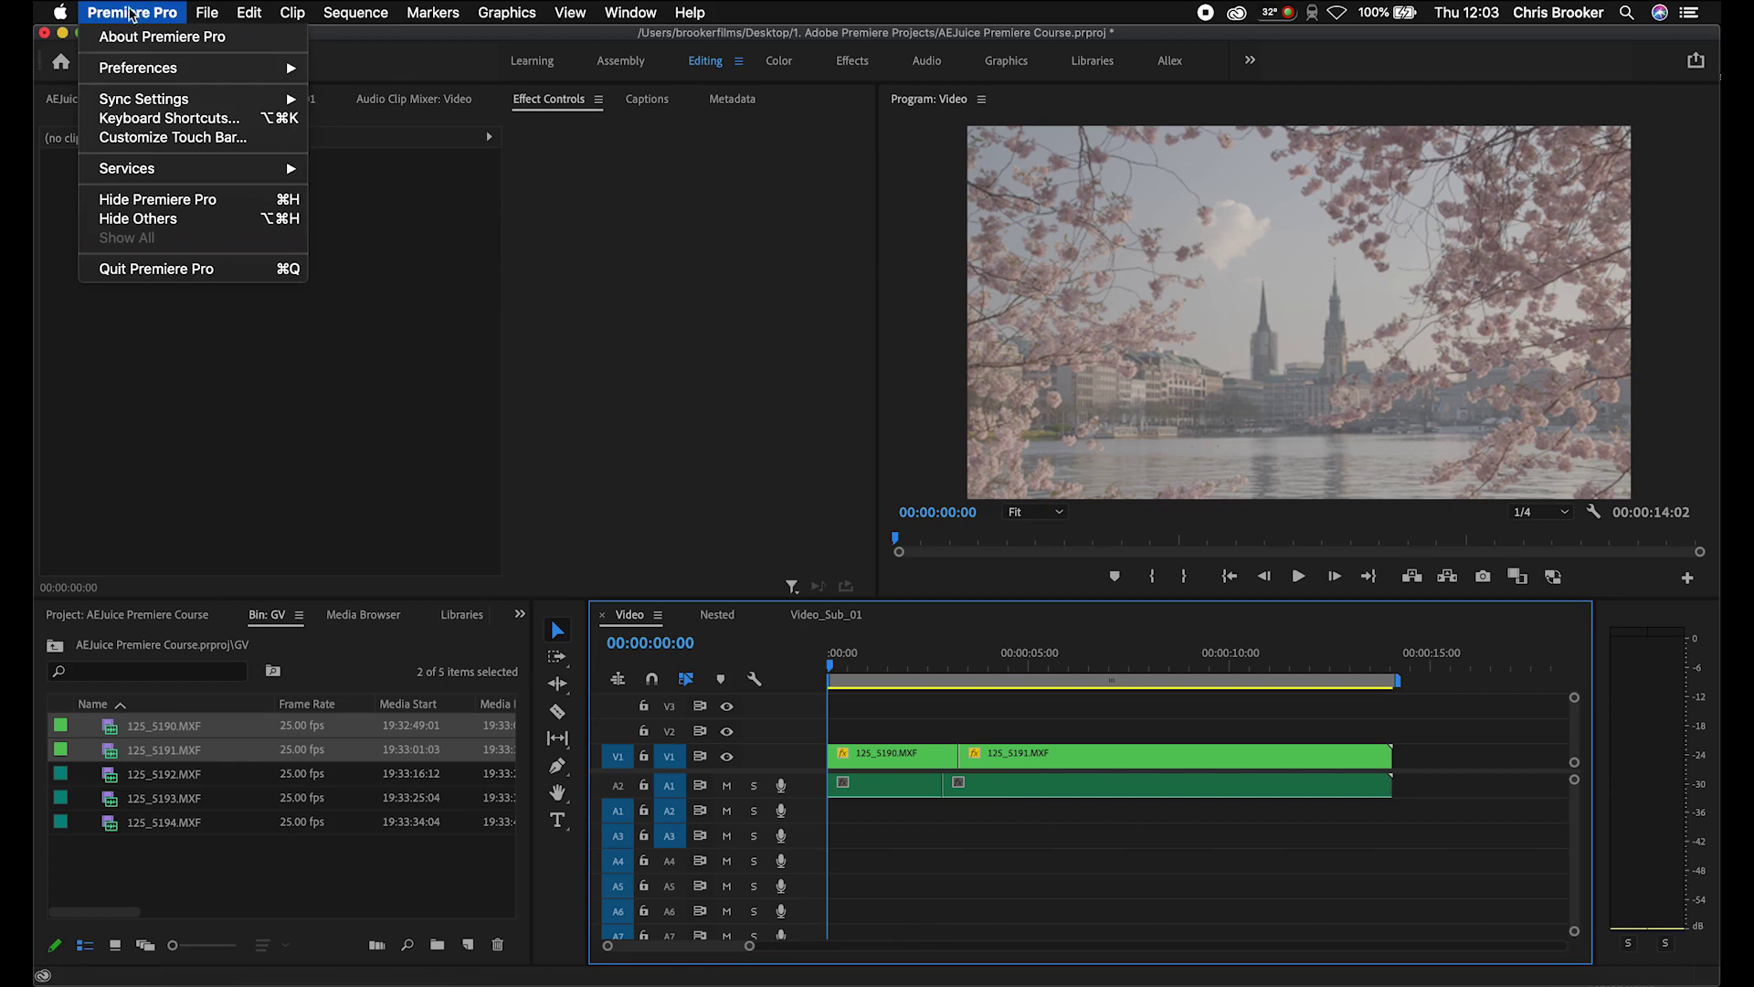
pyautogui.click(178, 124)
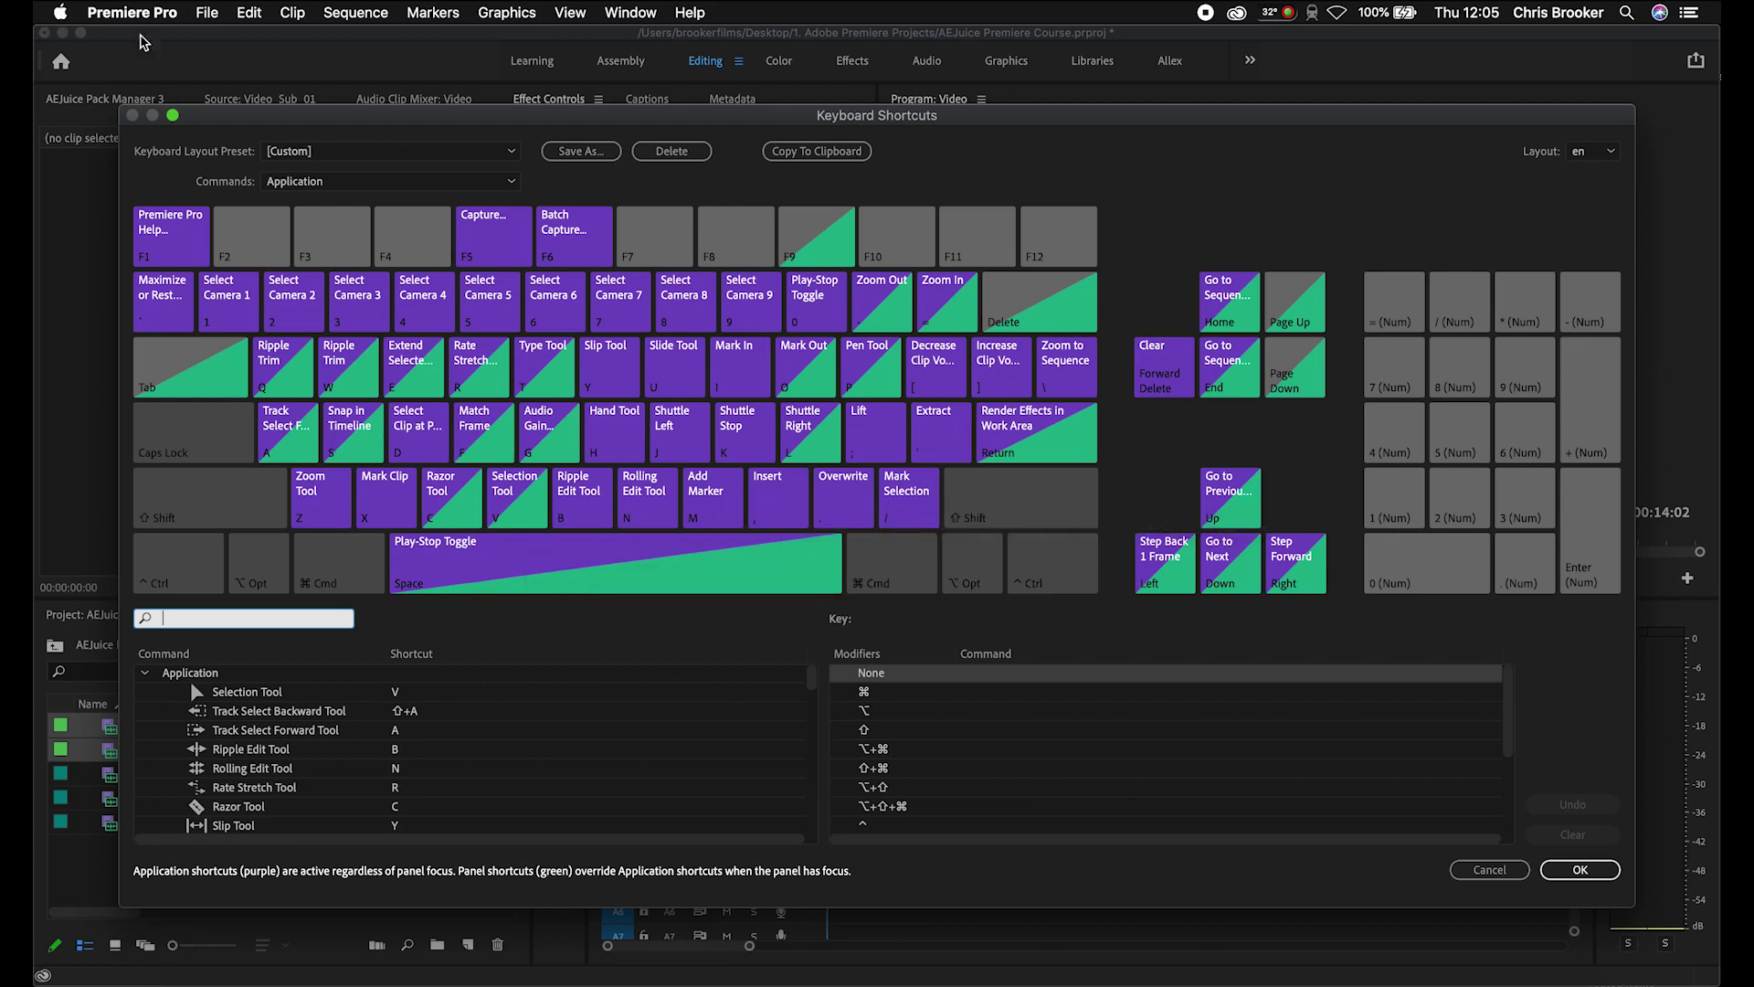
pyautogui.click(1487, 870)
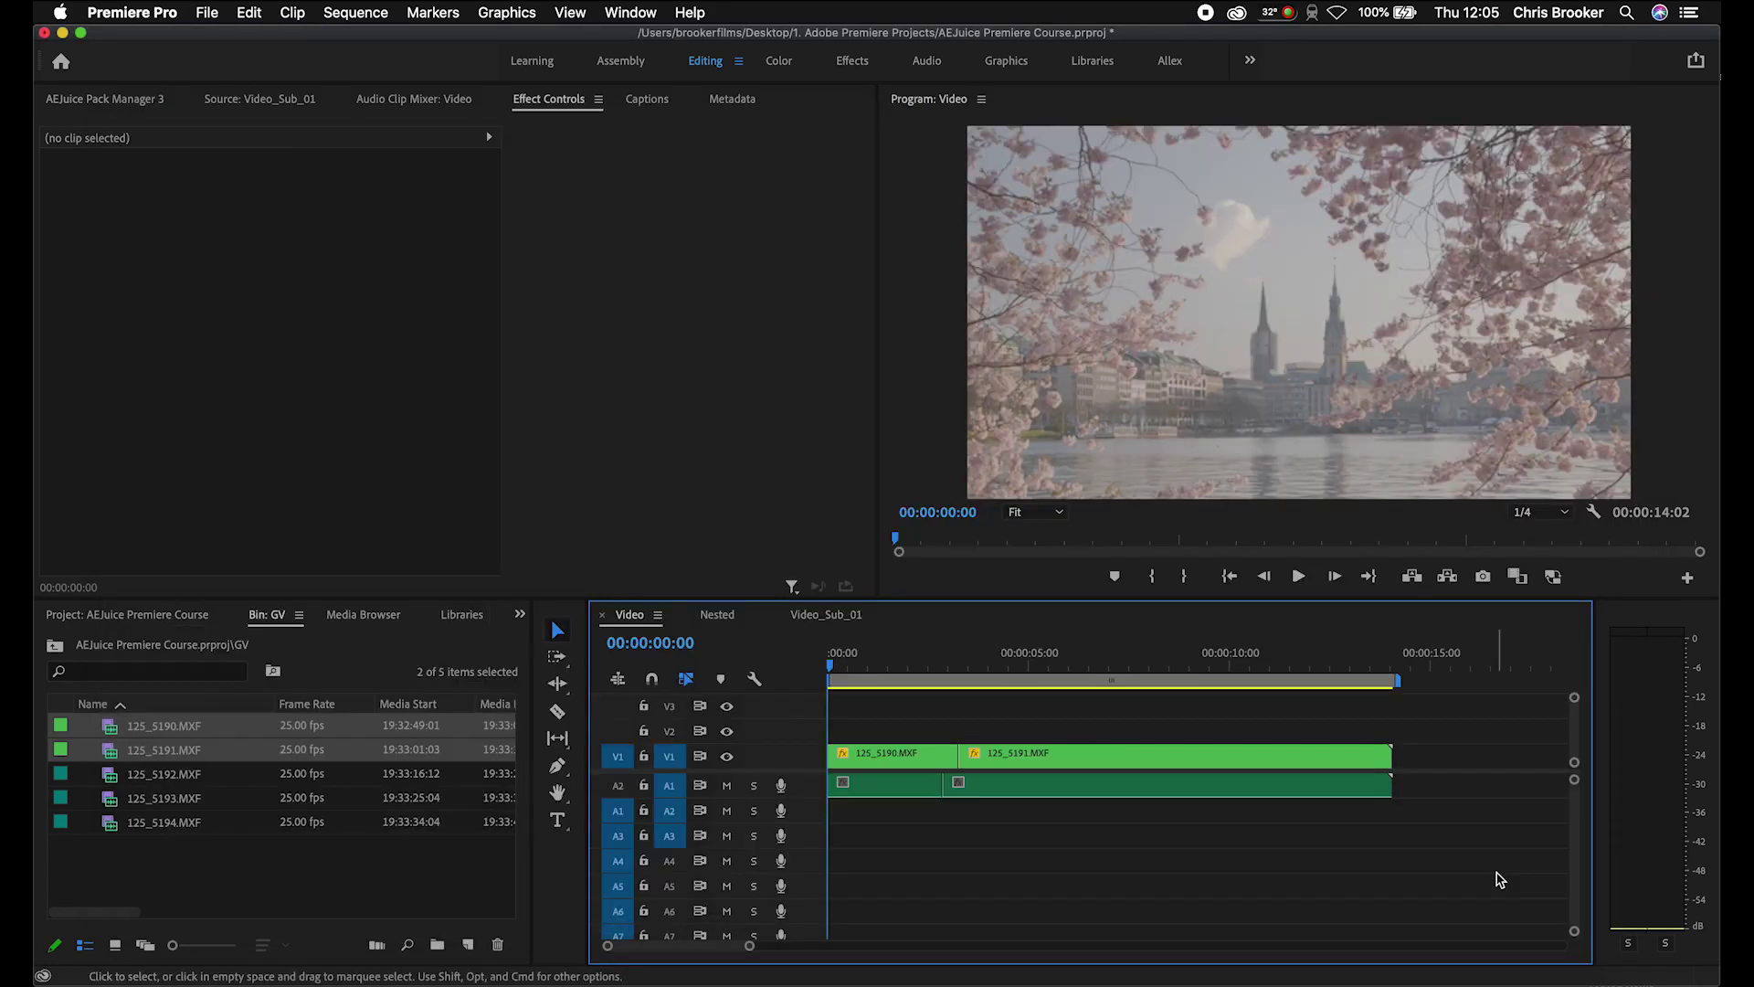
# Razor-cut 125_5190 and 125_5191 on V1 at four points, then return to the Selection tool.
pyautogui.press('c')
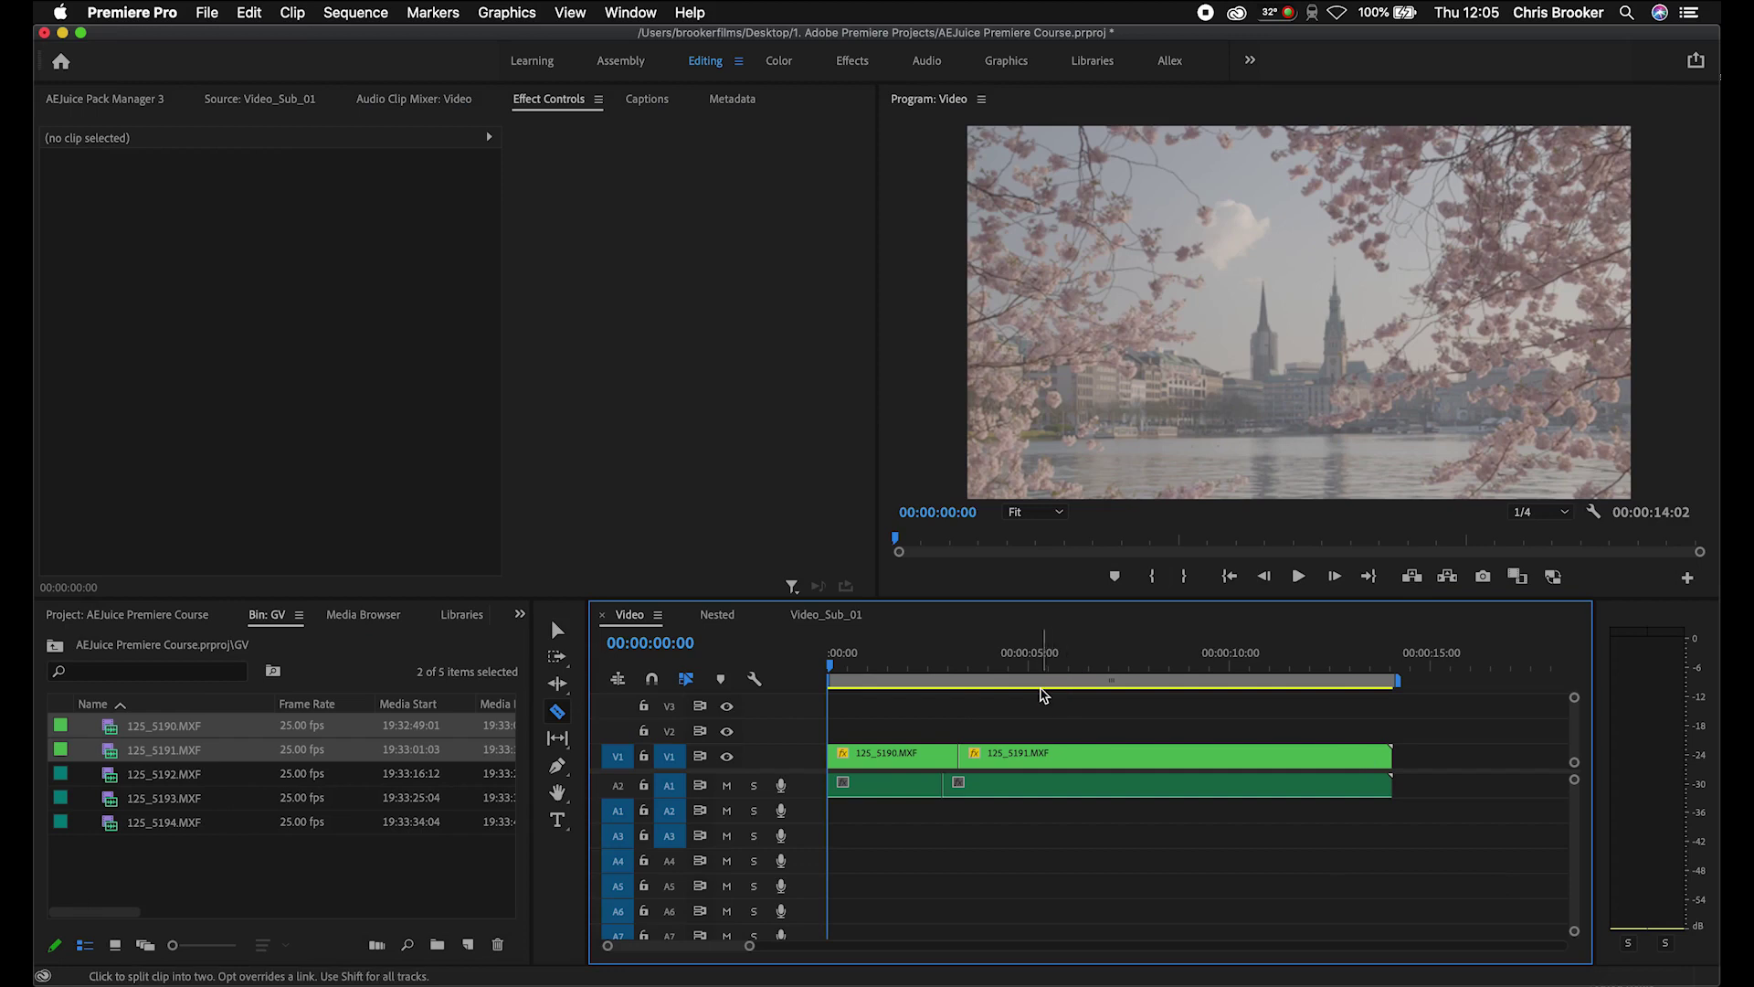
pyautogui.click(888, 754)
pyautogui.click(972, 755)
pyautogui.click(1003, 754)
pyautogui.click(1077, 755)
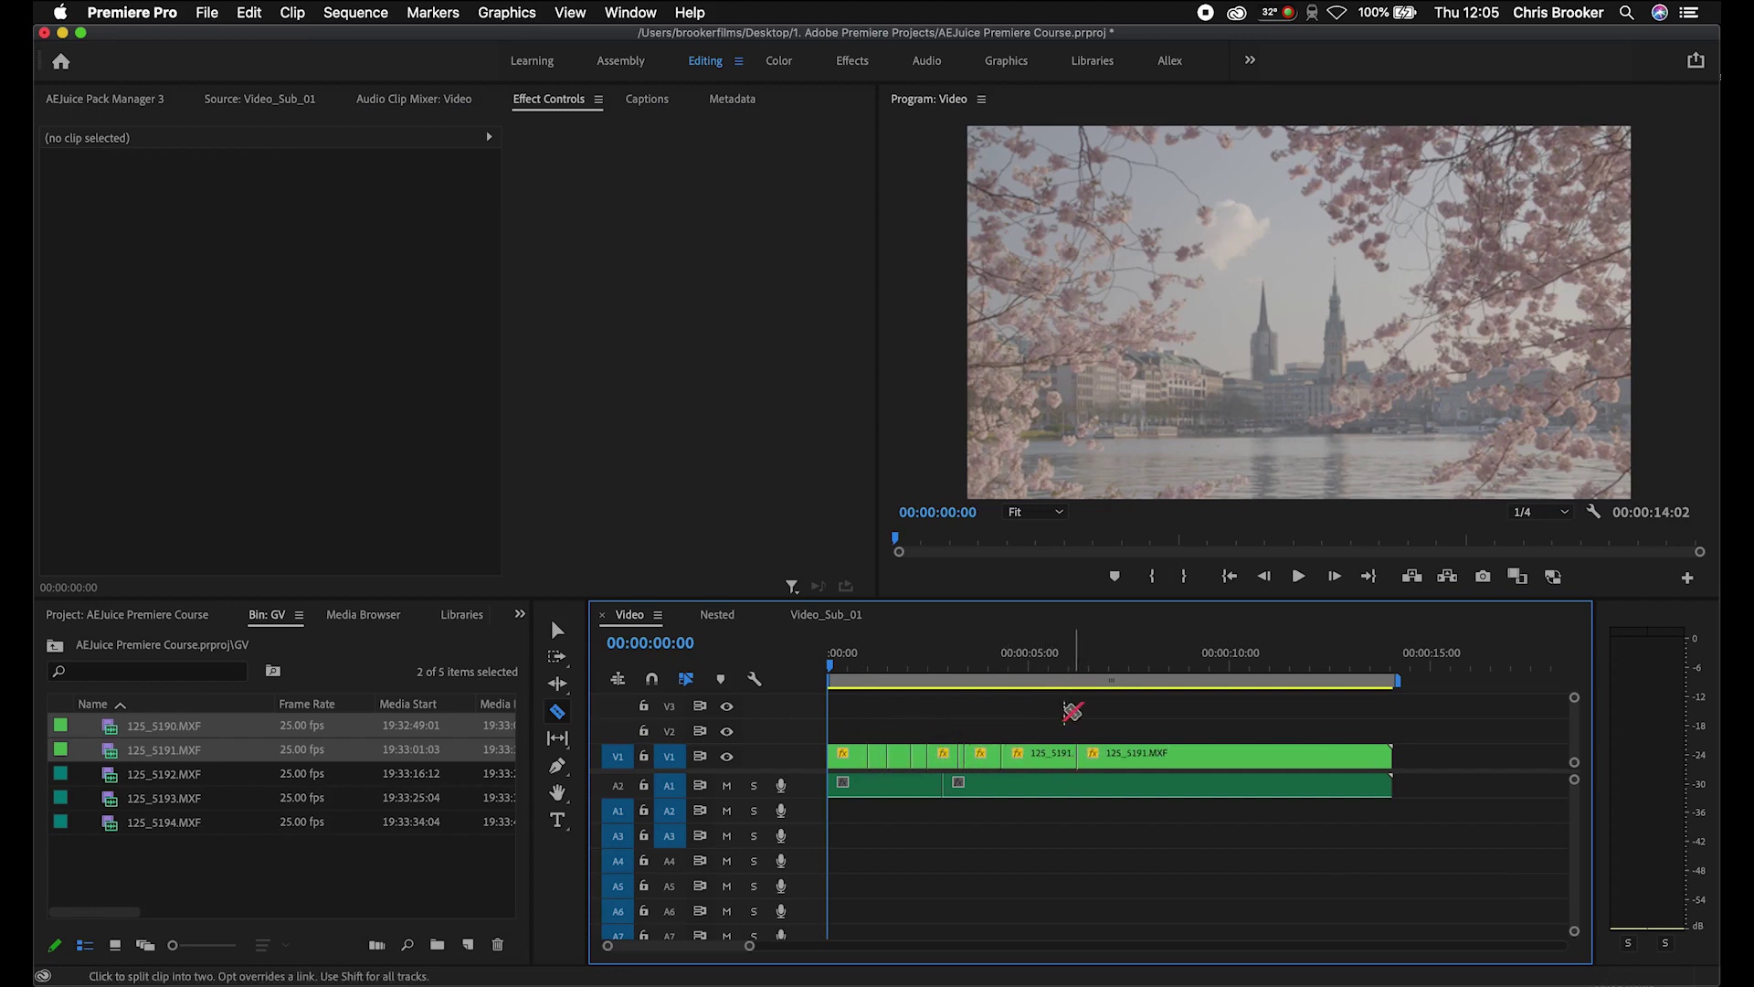
pyautogui.press('space')
pyautogui.press('v')
pyautogui.moveTo(1040, 755)
pyautogui.mouseDown()
pyautogui.moveTo(950, 708)
pyautogui.moveTo(1010, 743)
pyautogui.moveTo(1033, 728)
pyautogui.moveTo(1056, 756)
pyautogui.mouseUp()
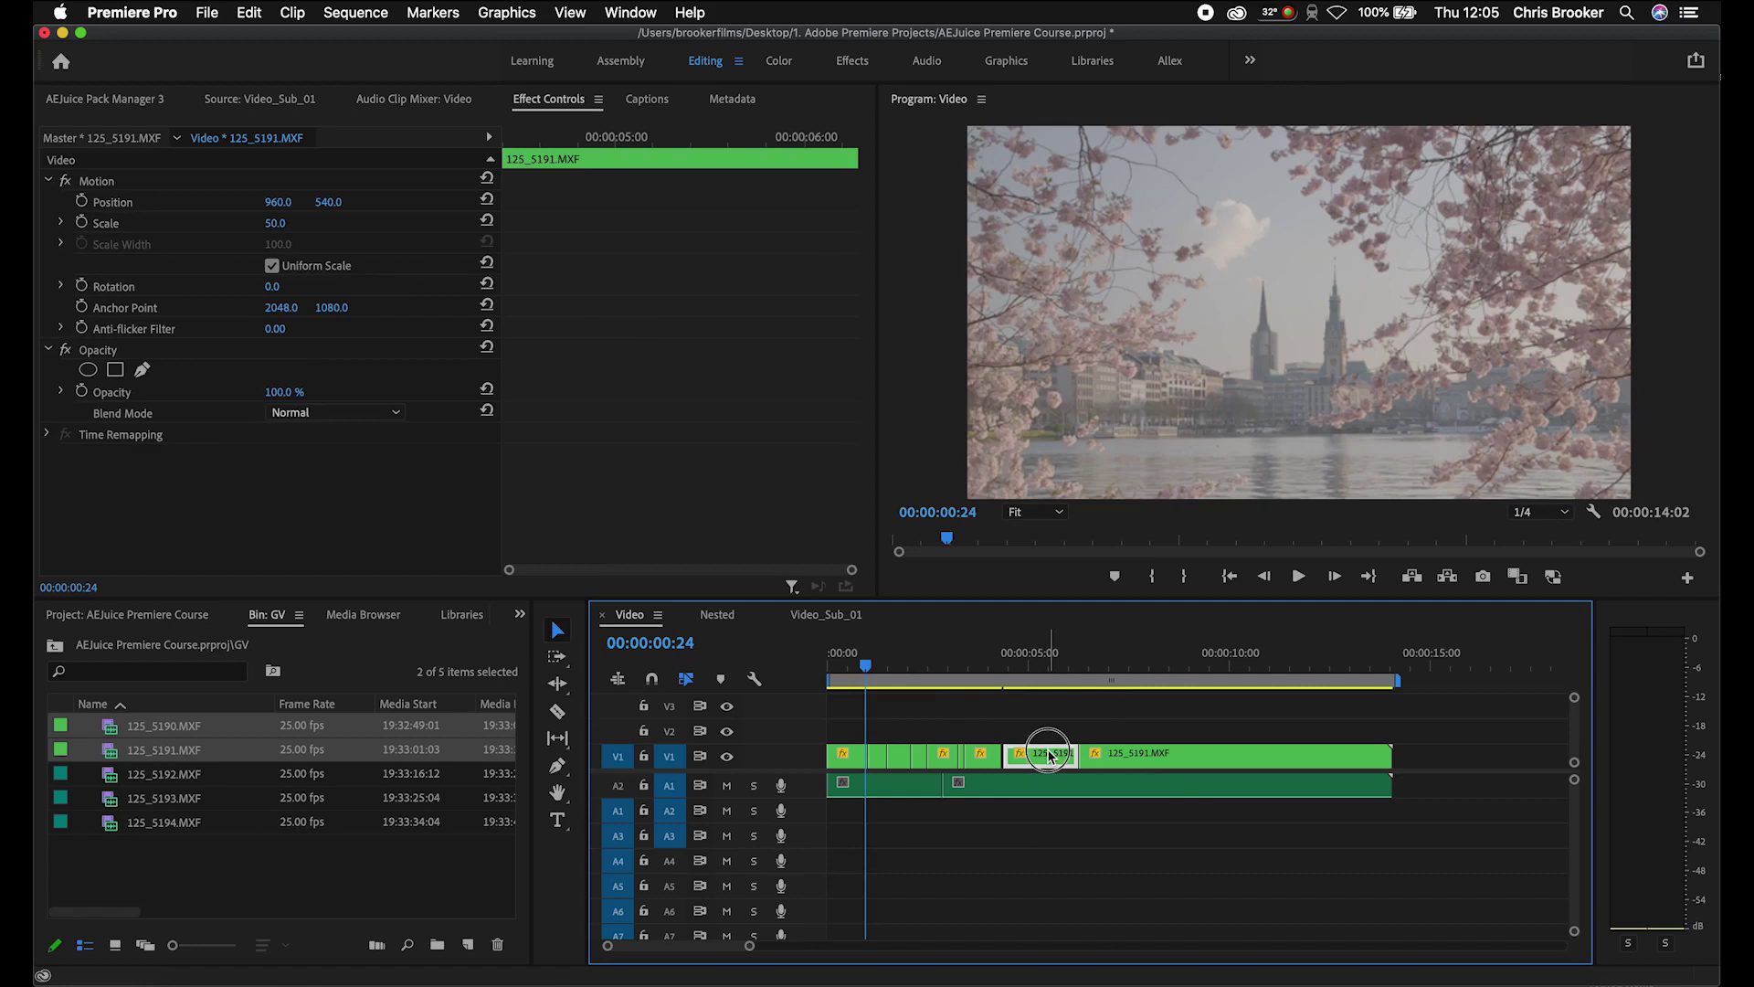
pyautogui.moveTo(931, 687); pyautogui.dragTo(1114, 664)
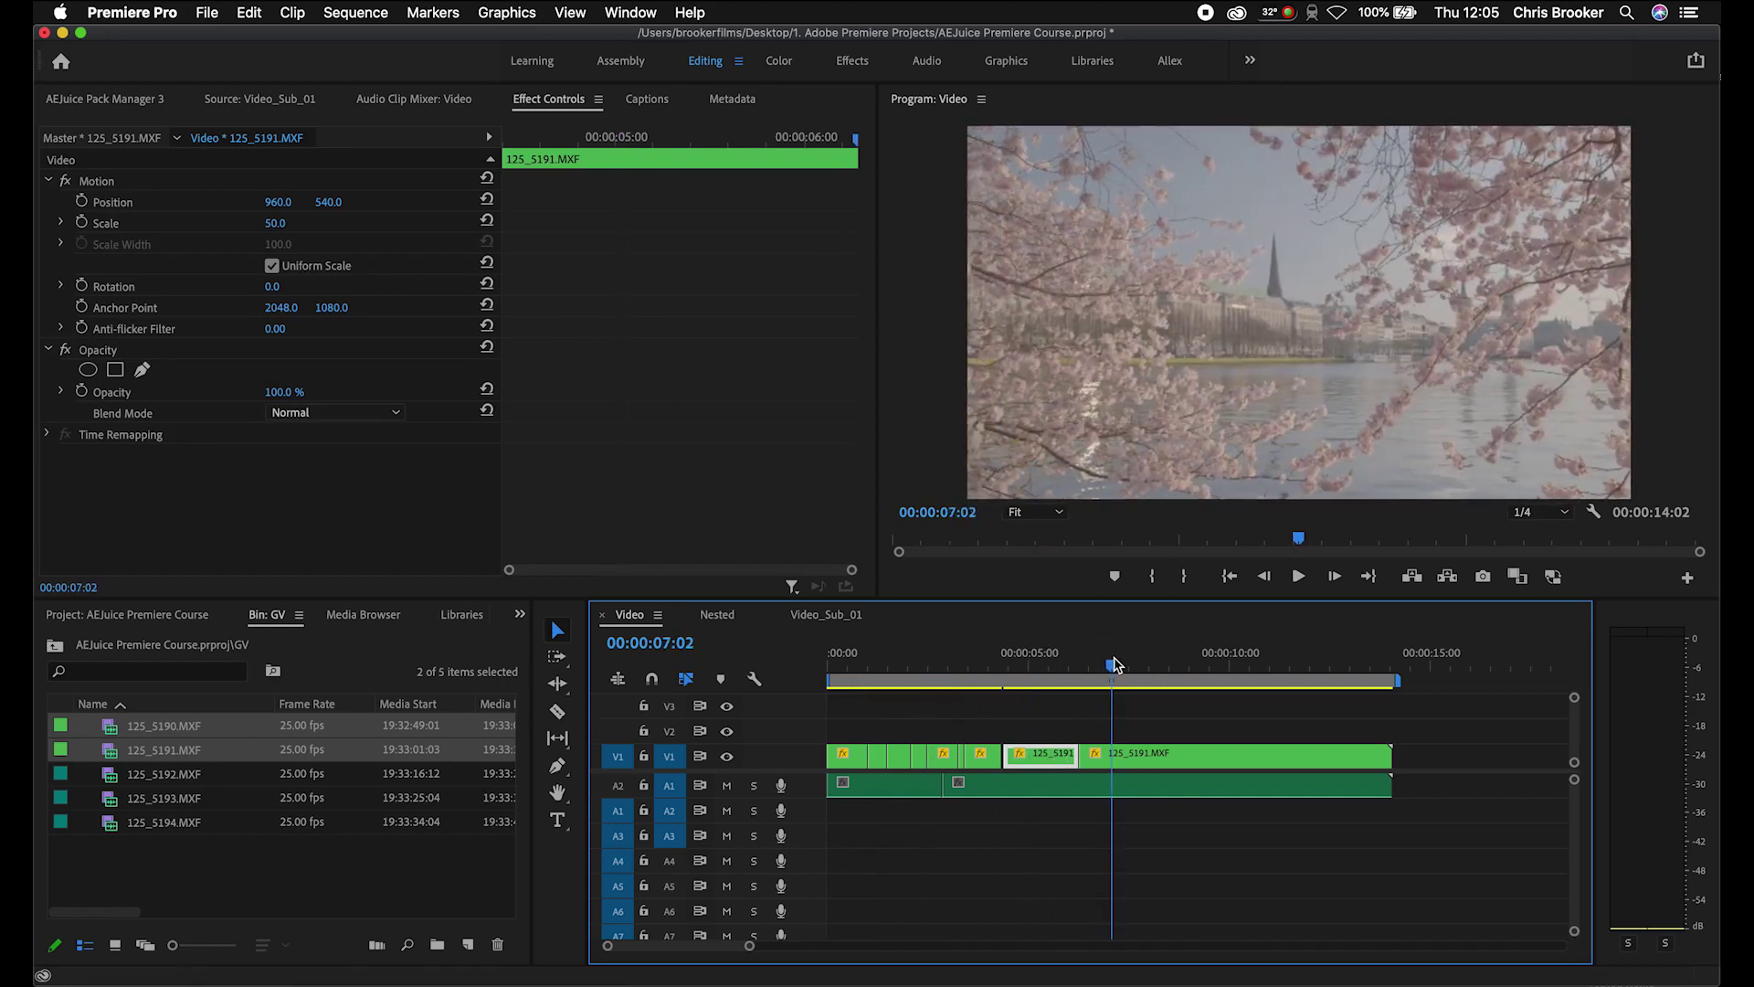
# Mark an Out point at 08:23 and scrub back over the marked range.
pyautogui.click(1187, 662)
pyautogui.press('o')
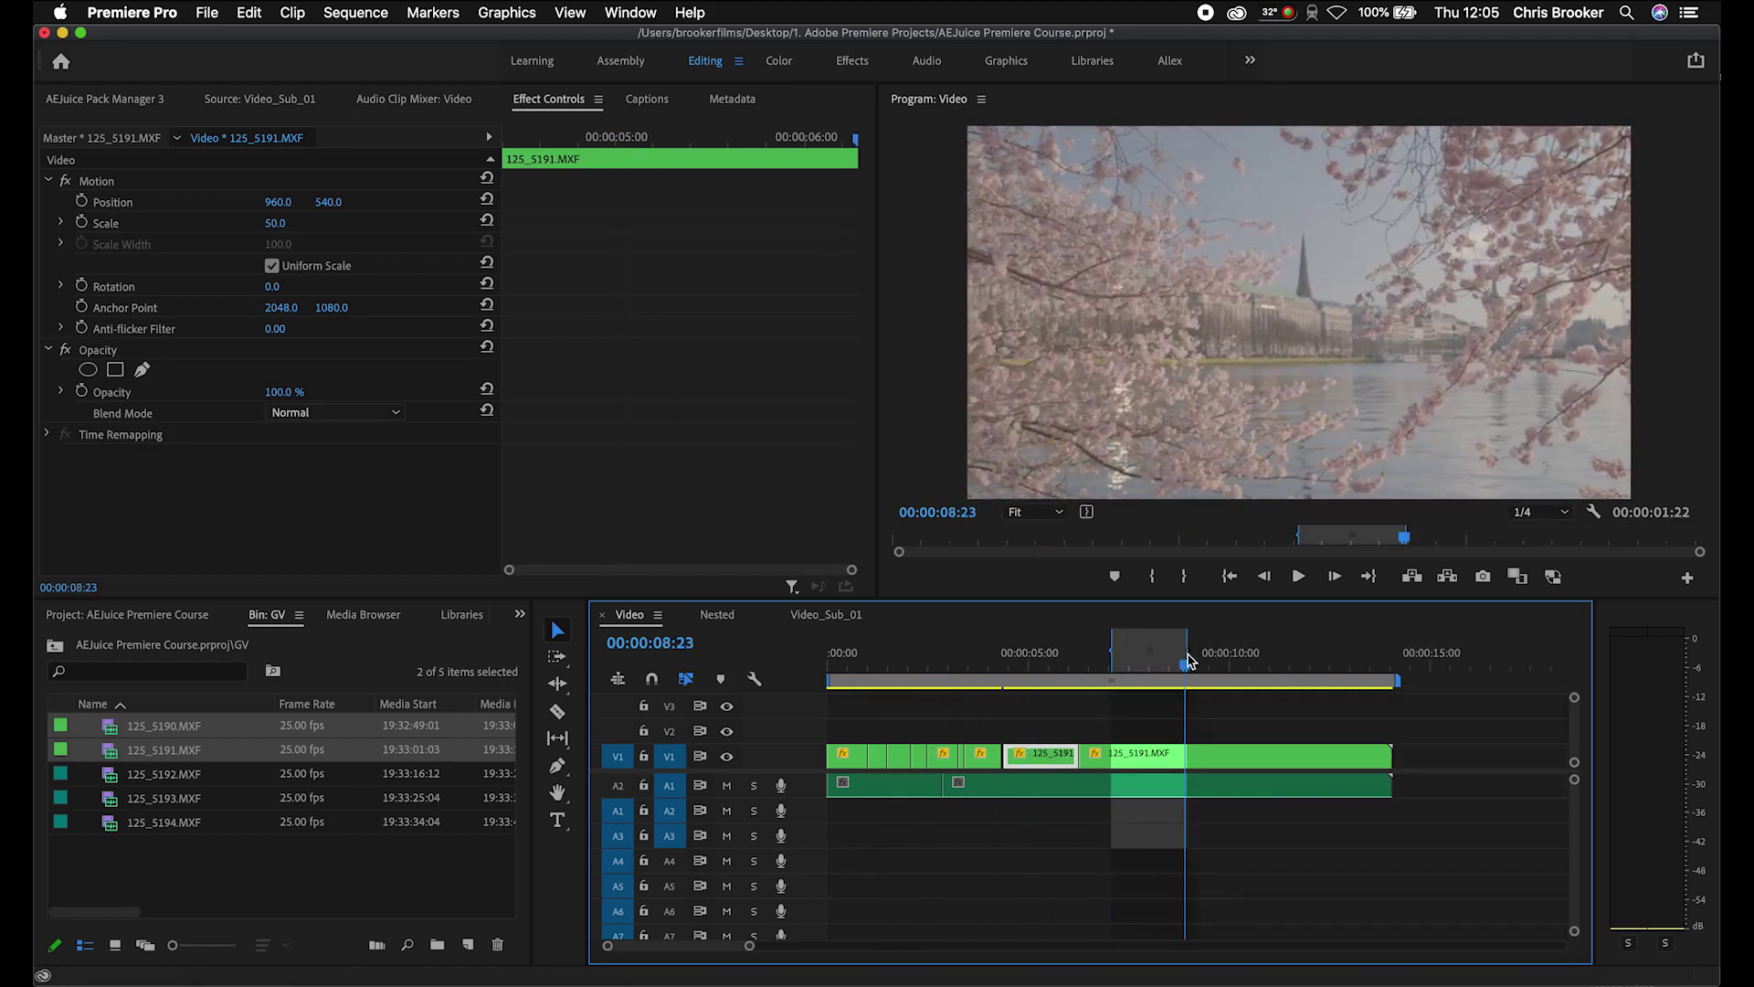
pyautogui.moveTo(1173, 659)
pyautogui.mouseDown()
pyautogui.moveTo(1125, 662)
pyautogui.moveTo(1151, 665)
pyautogui.mouseUp()
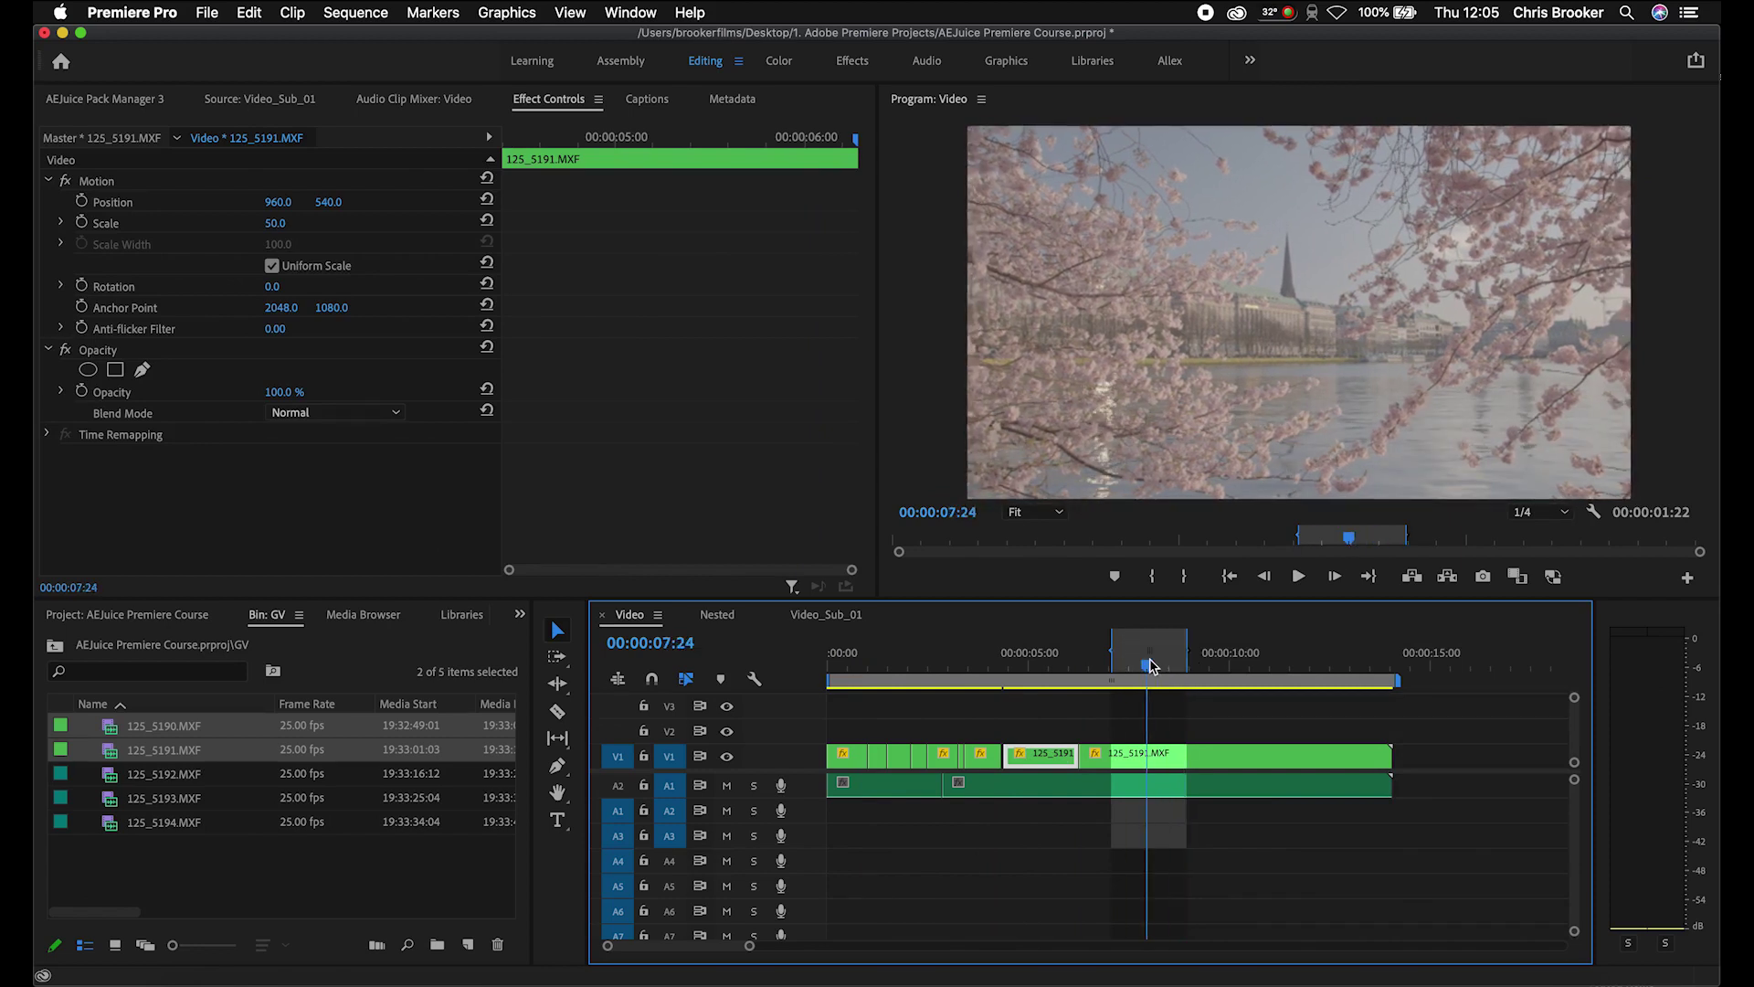
pyautogui.moveTo(1151, 665)
pyautogui.mouseDown()
pyautogui.moveTo(916, 684)
pyautogui.moveTo(1117, 651)
pyautogui.moveTo(1139, 663)
pyautogui.mouseUp()
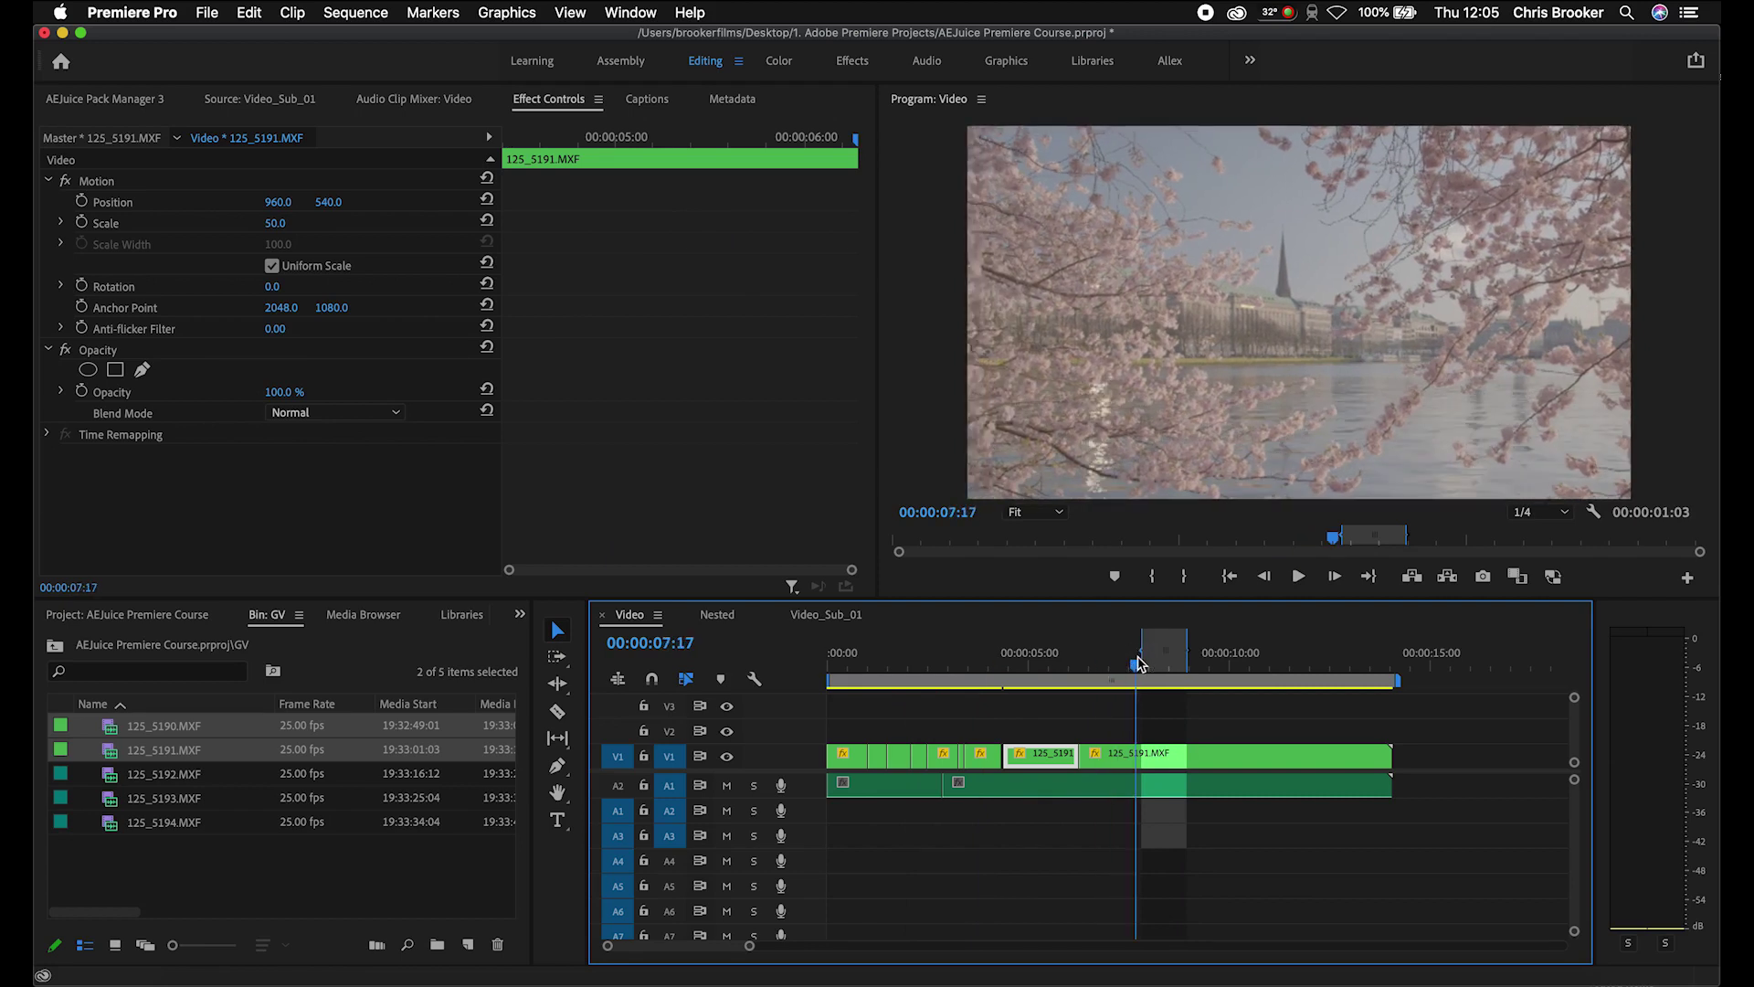
# Review the sequence with J/K/L reverse and forward playback, returning to the start.
pyautogui.press('j')
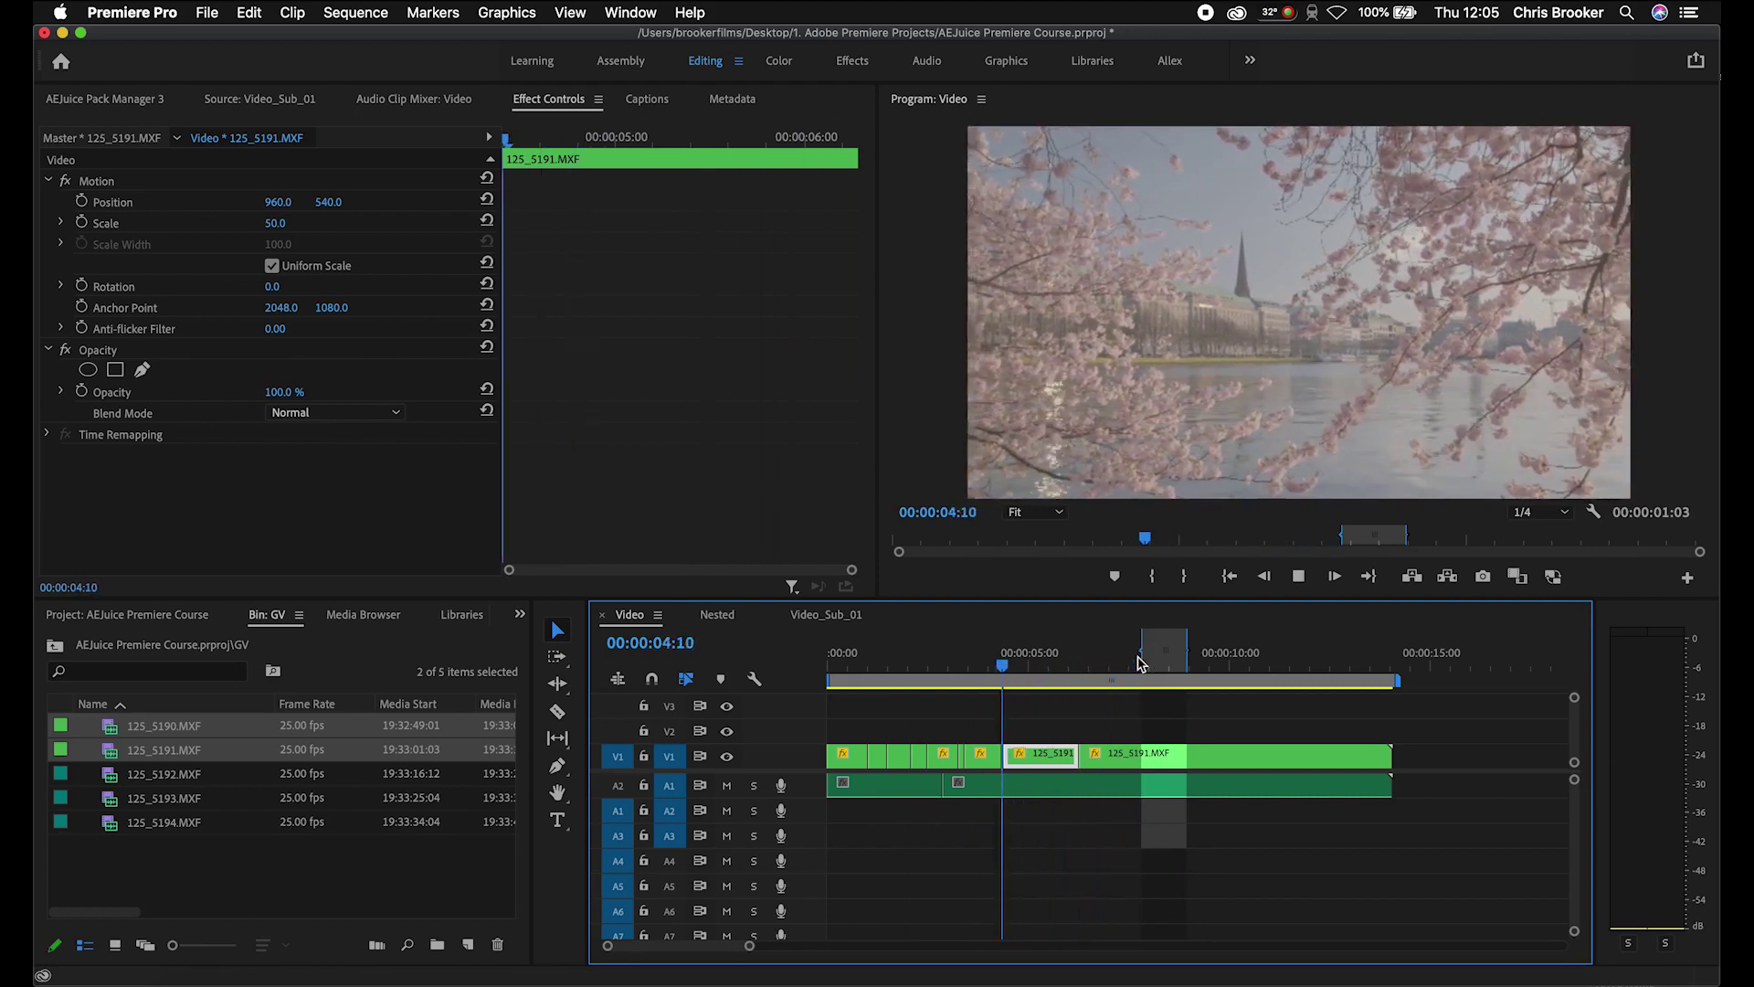
pyautogui.moveTo(1141, 662); pyautogui.dragTo(1302, 668)
pyautogui.press('j')
pyautogui.press('j')
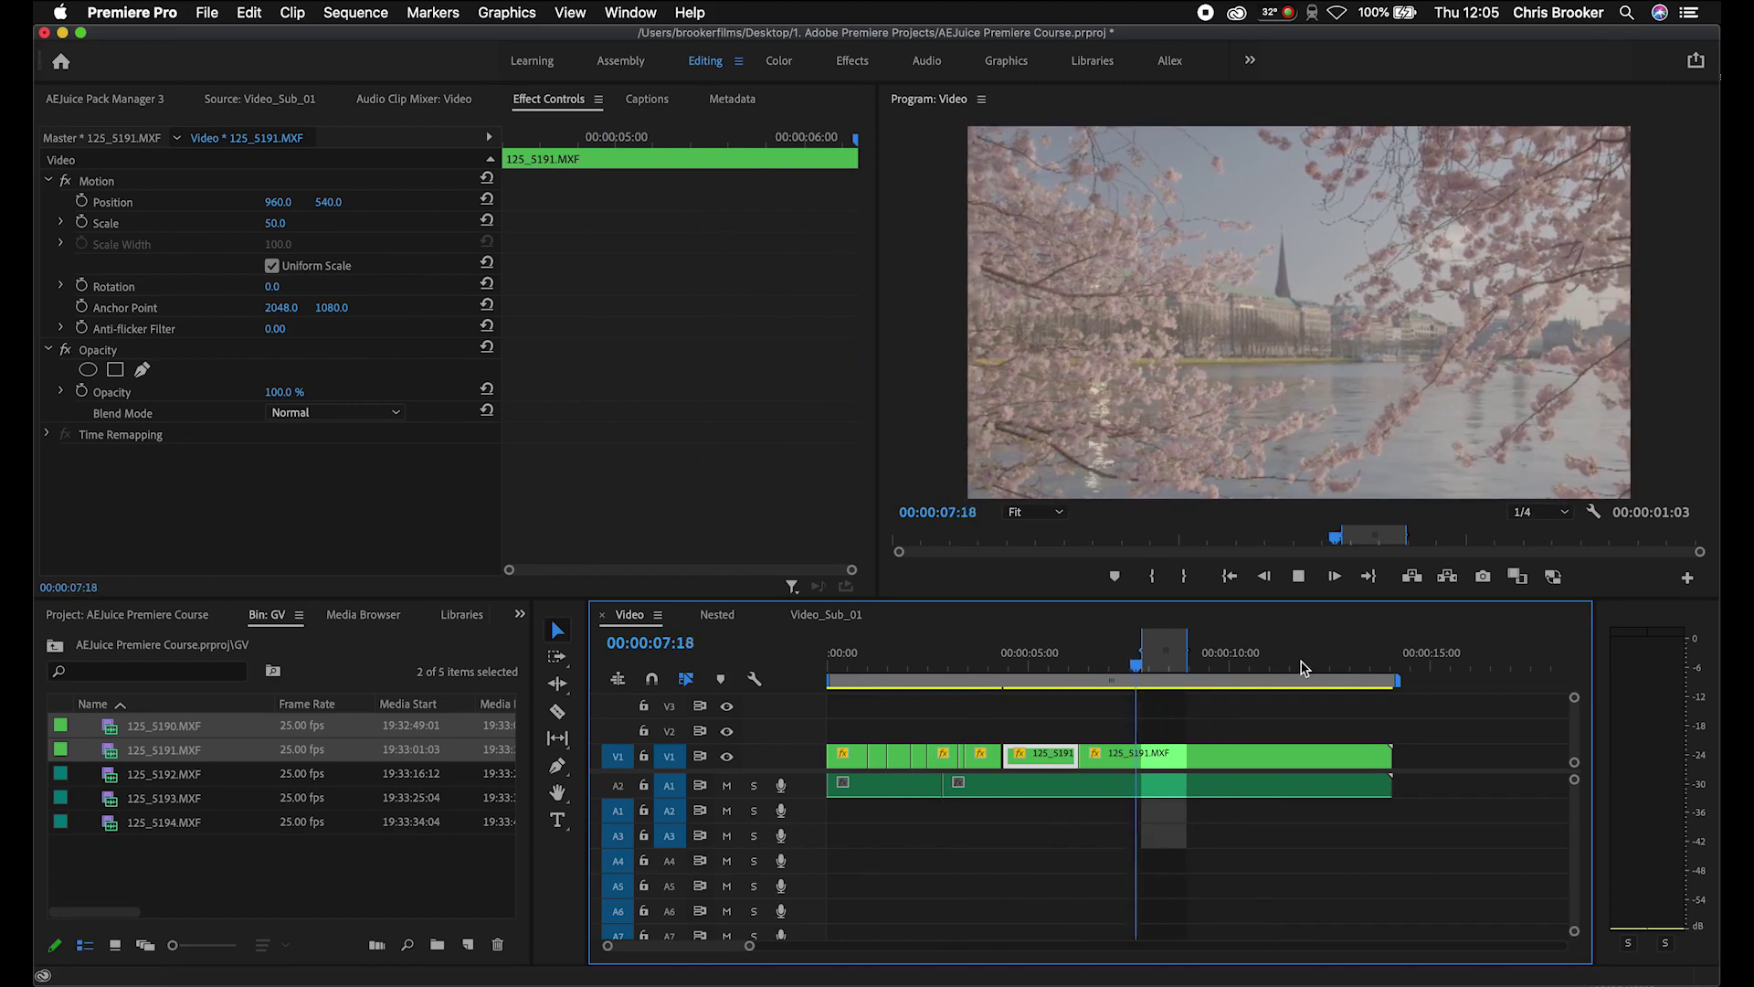
pyautogui.press('k')
pyautogui.press('l')
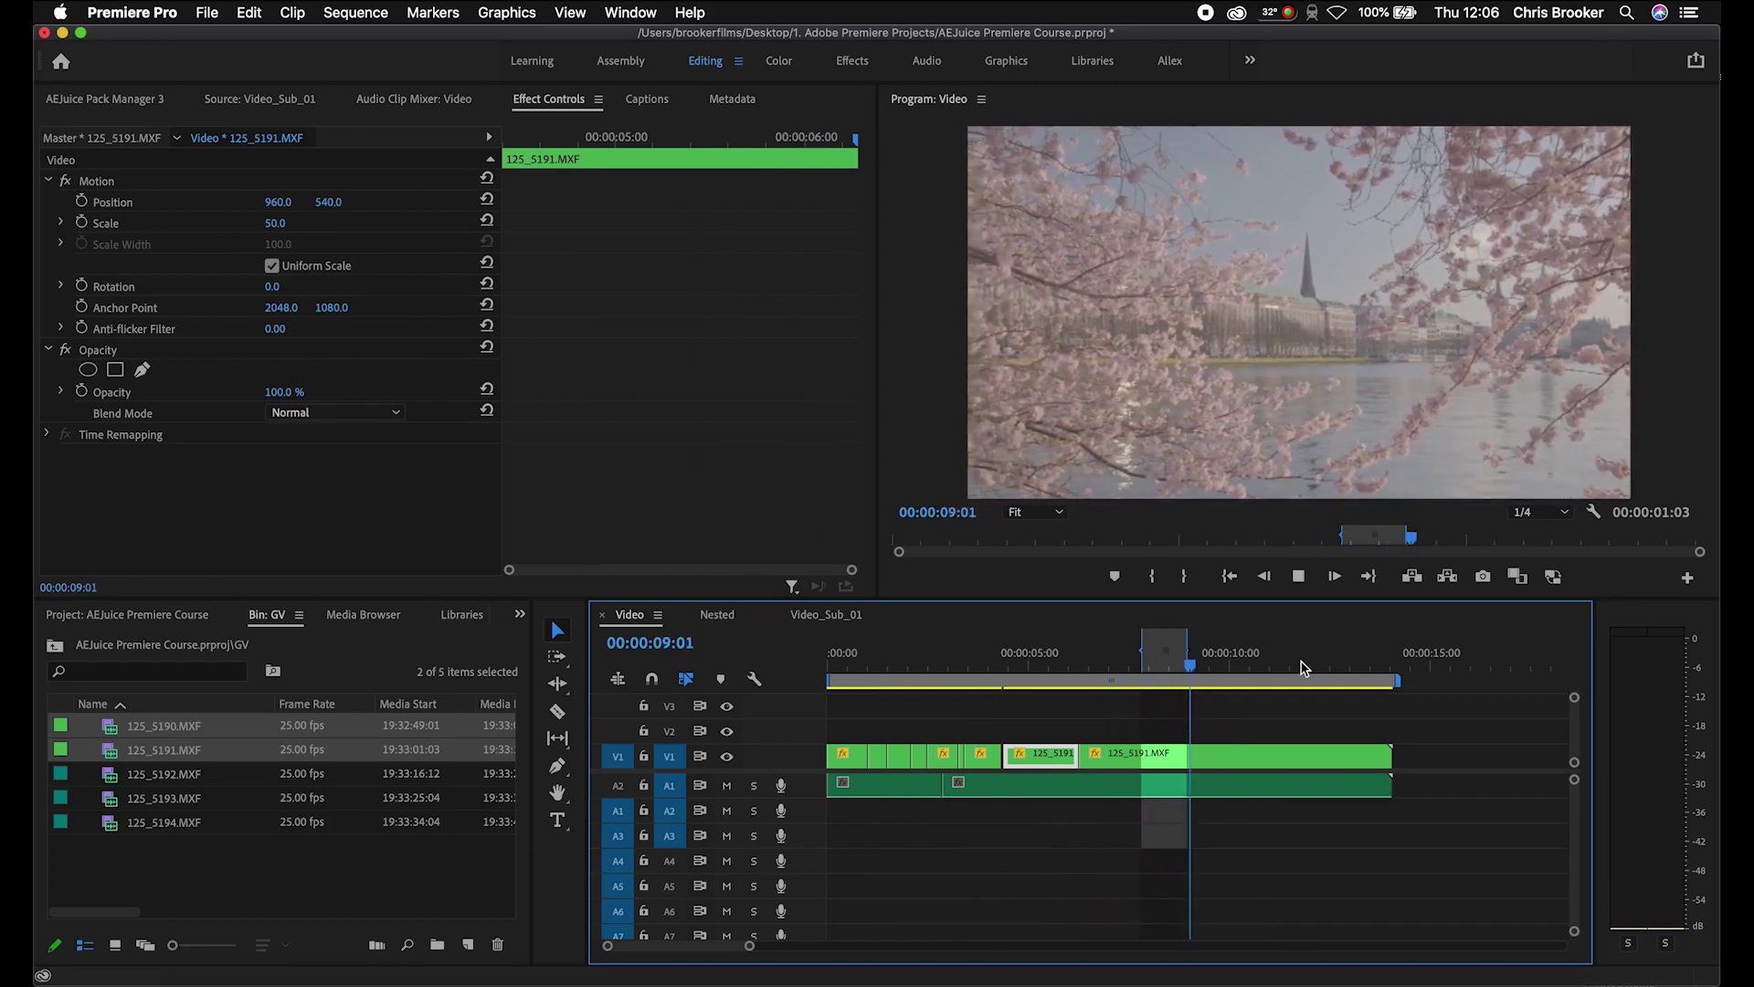
pyautogui.press('l')
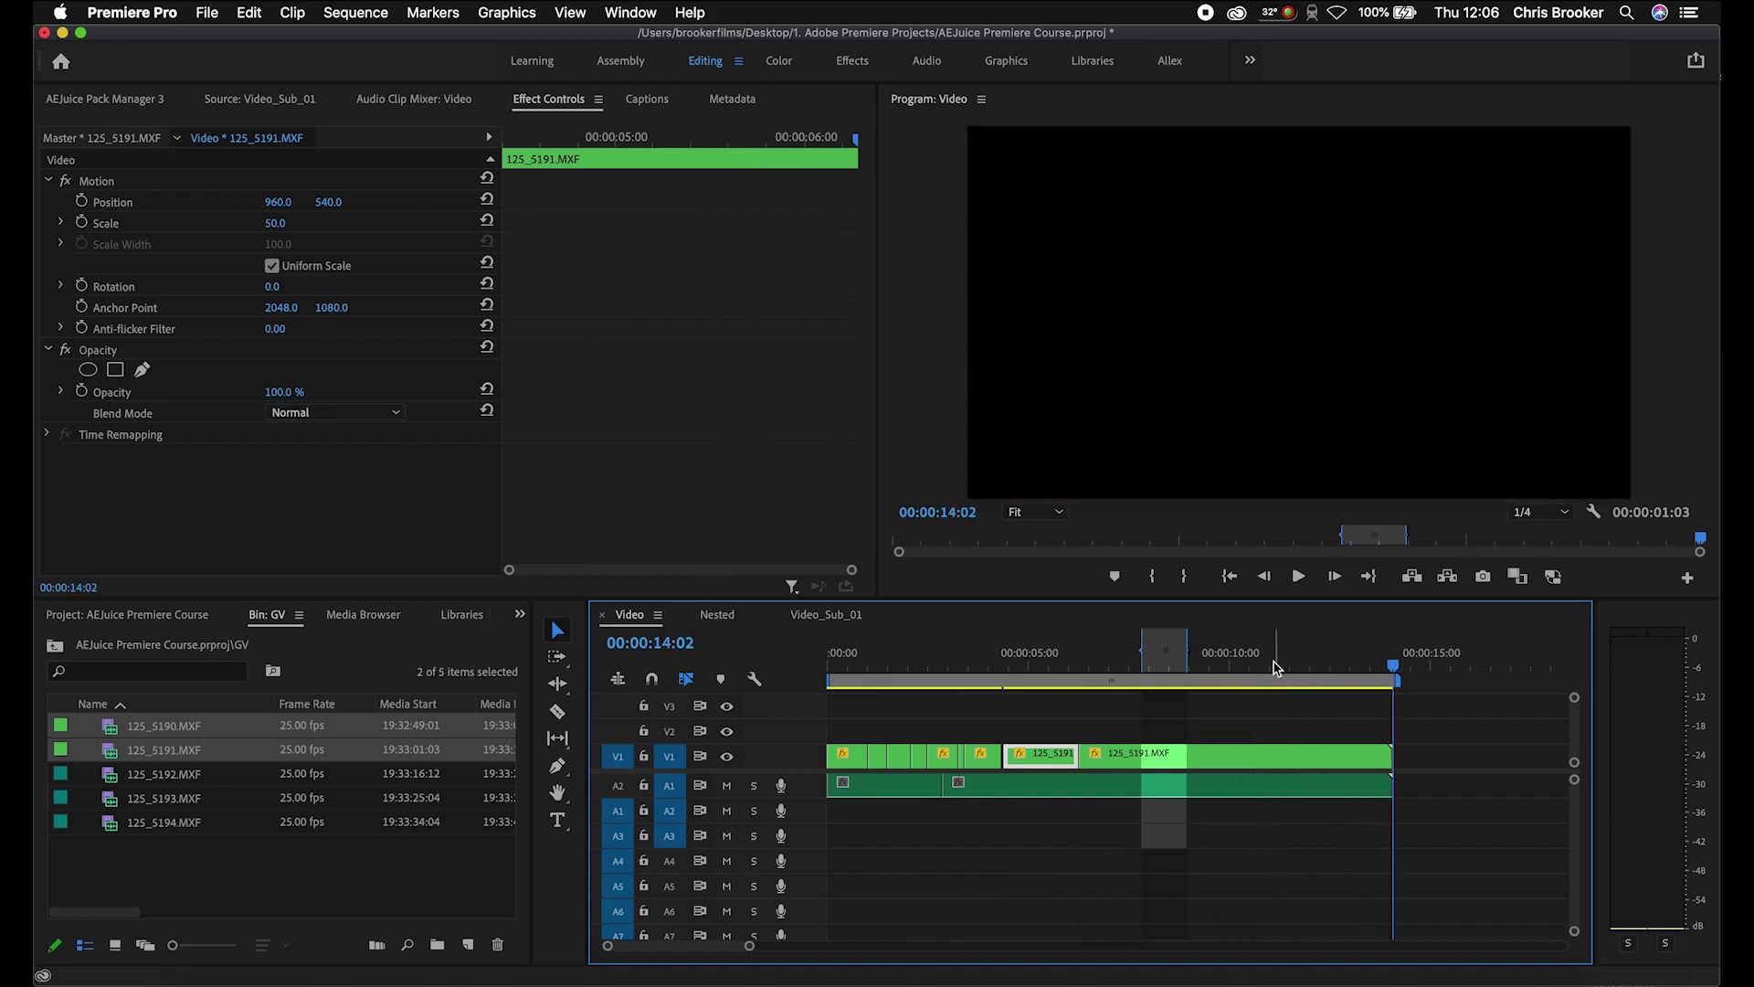
pyautogui.press('Home')
pyautogui.click(666, 665)
pyautogui.press('l')
pyautogui.press('l')
pyautogui.press('l')
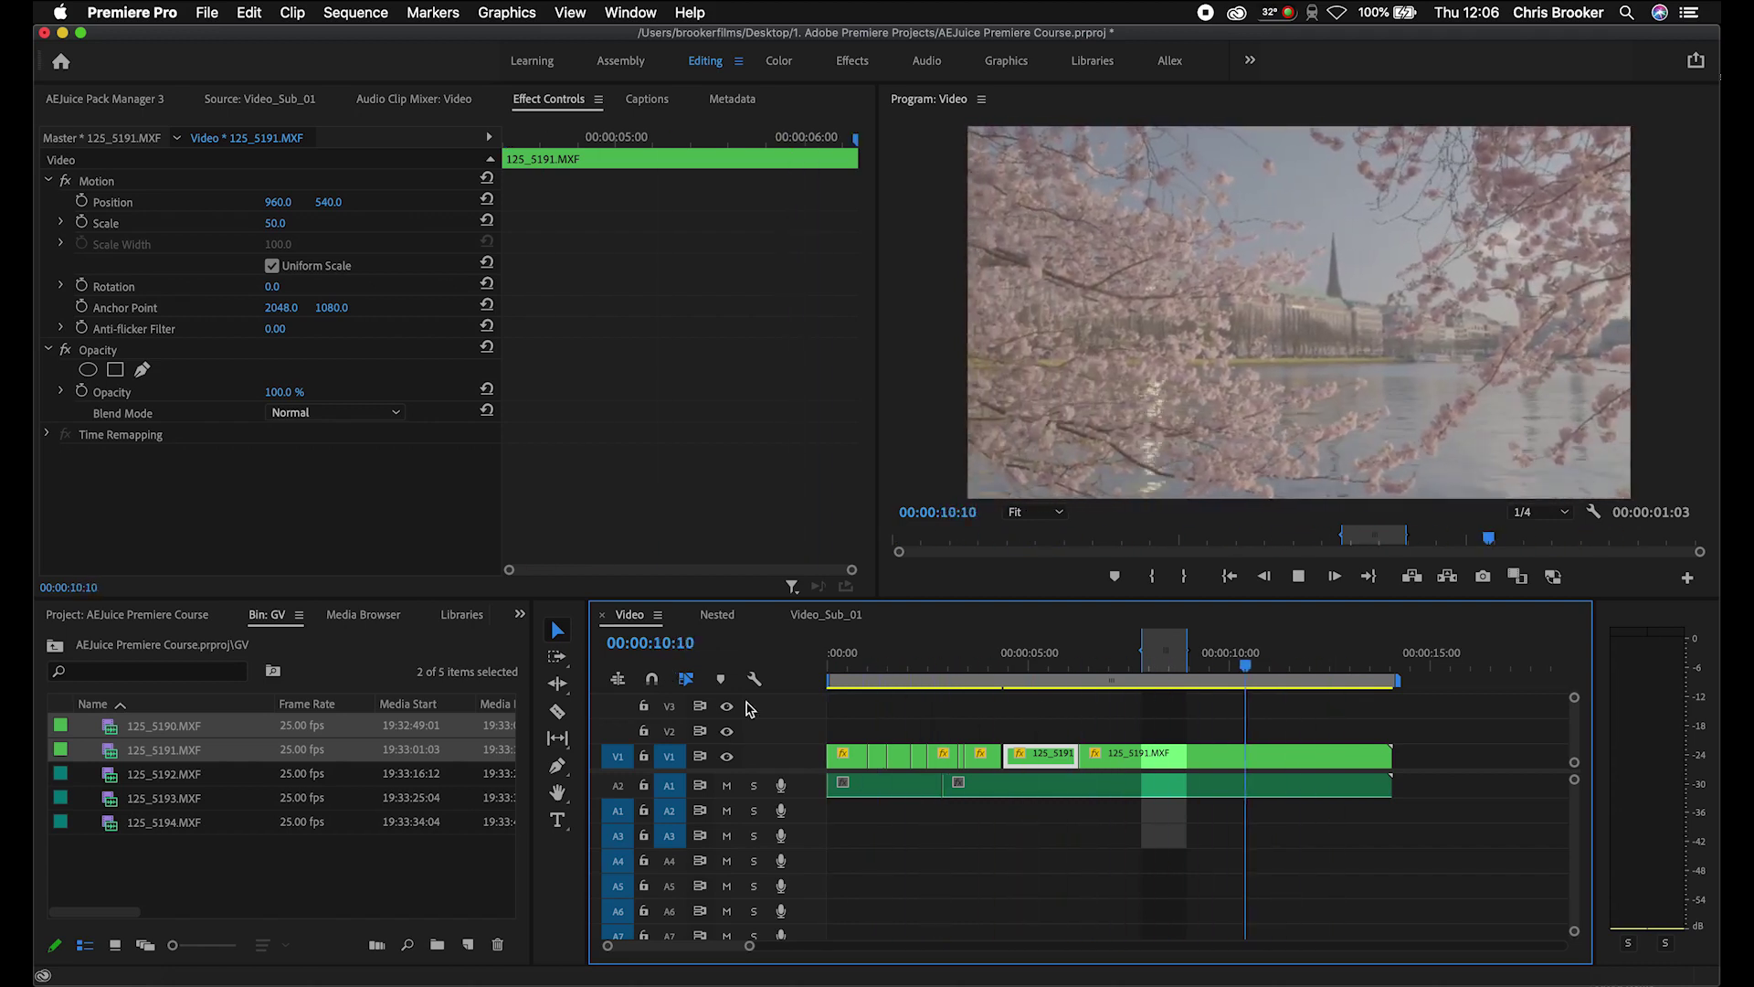
pyautogui.click(822, 650)
pyautogui.press('l')
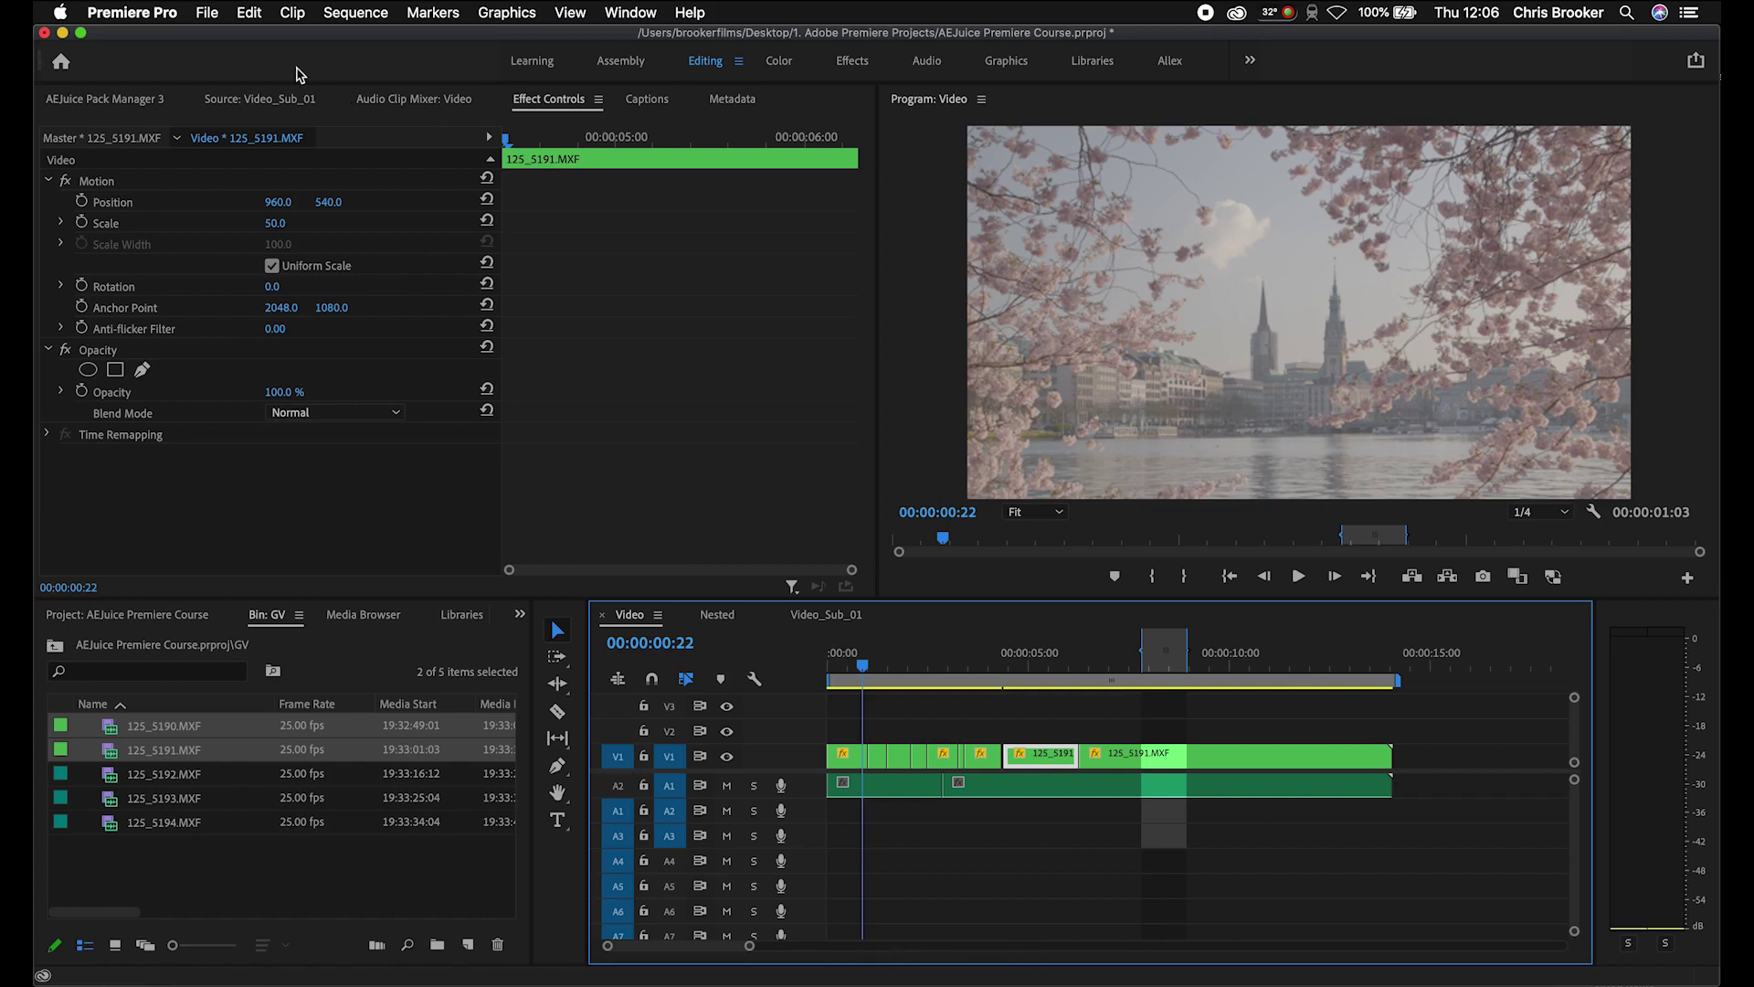
# Free the comma key from Insert and add ',' as a second Razor Tool shortcut.
pyautogui.click(132, 11)
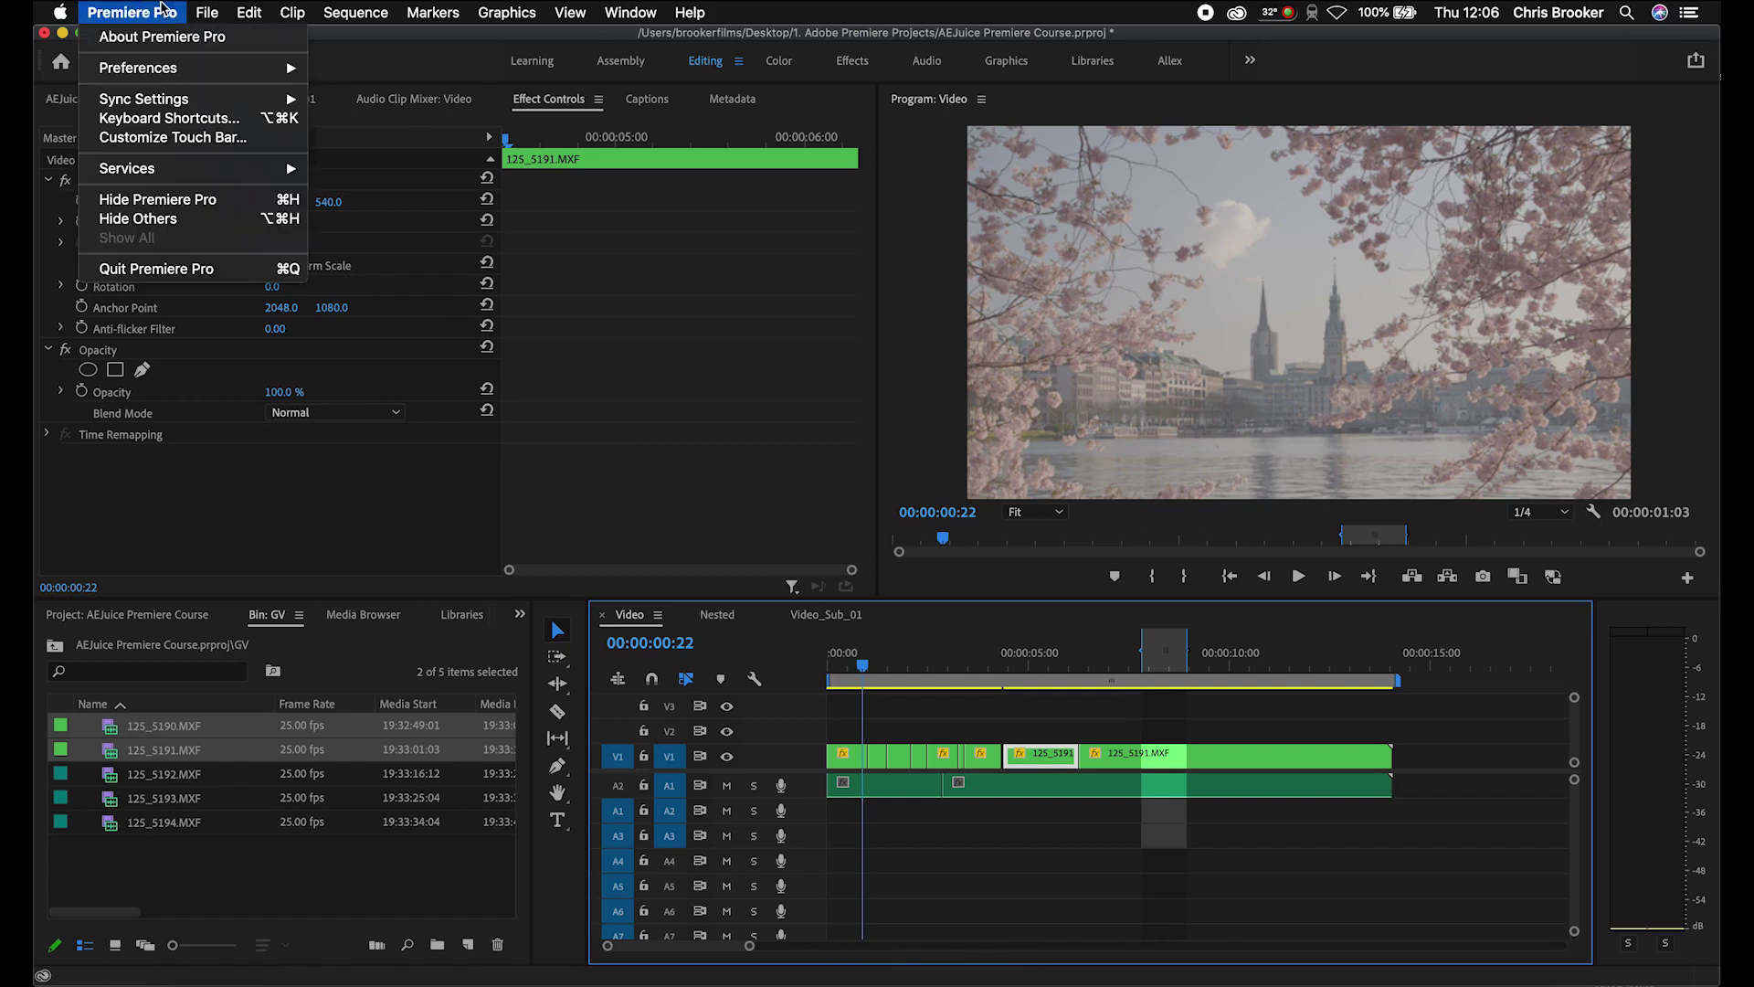
pyautogui.click(169, 117)
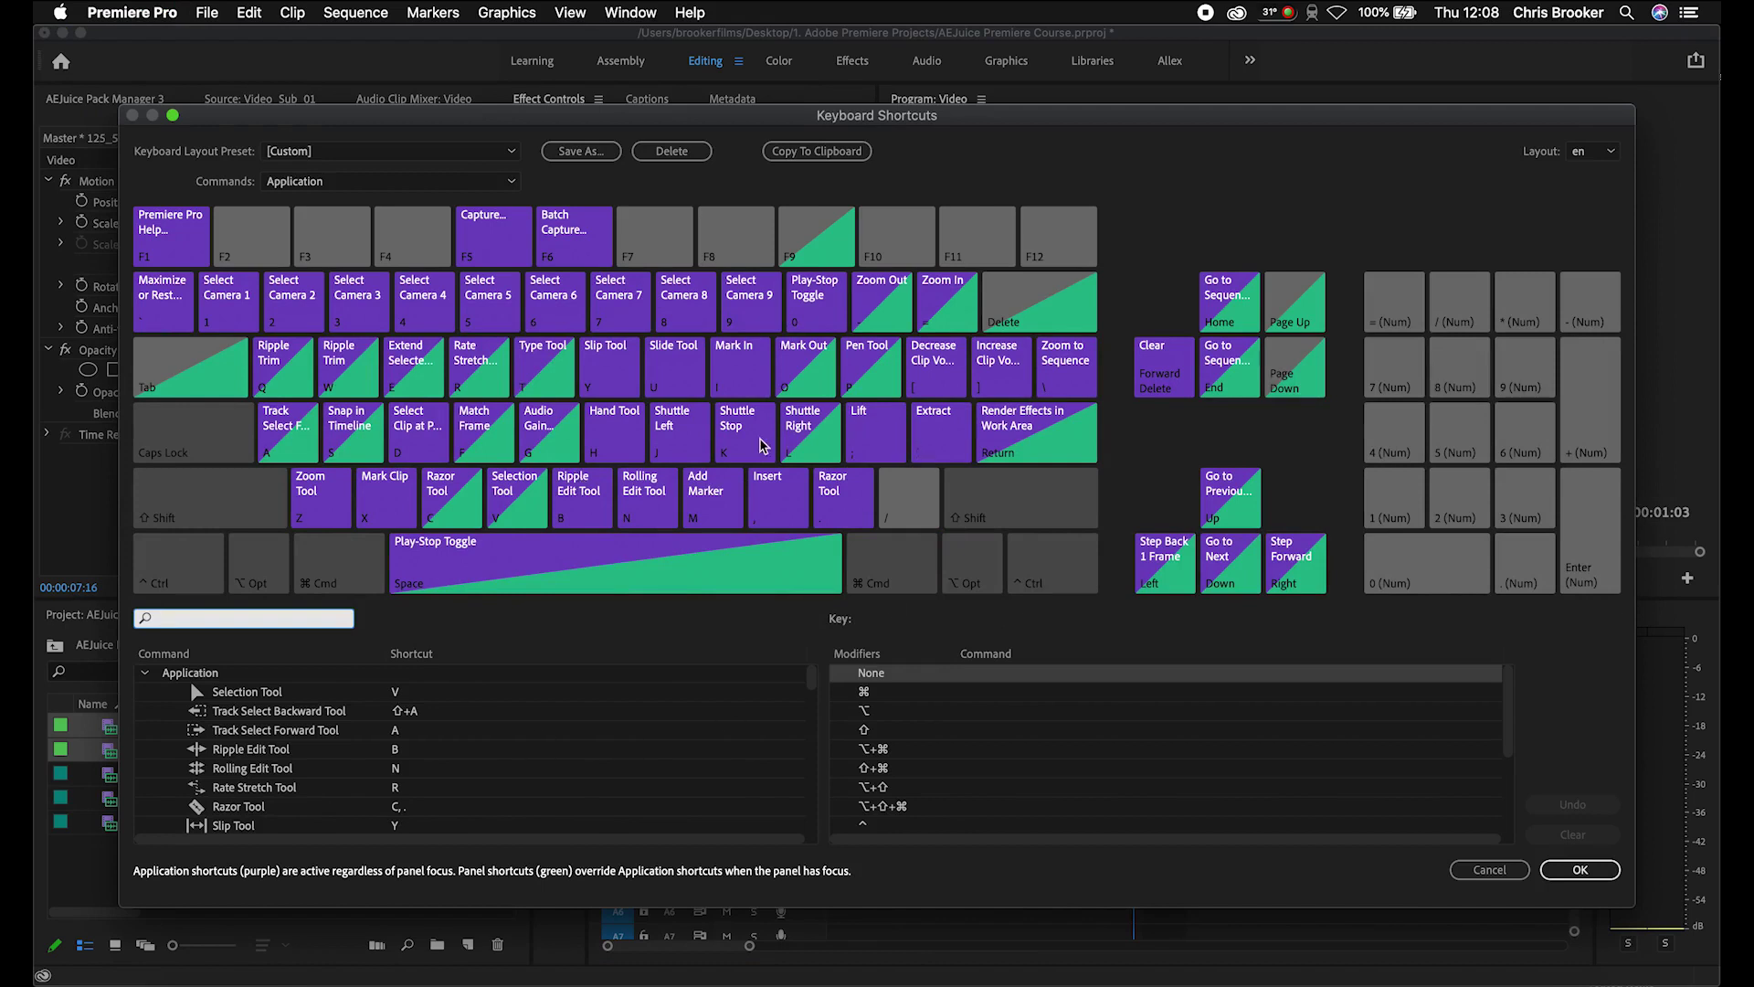
pyautogui.click(774, 499)
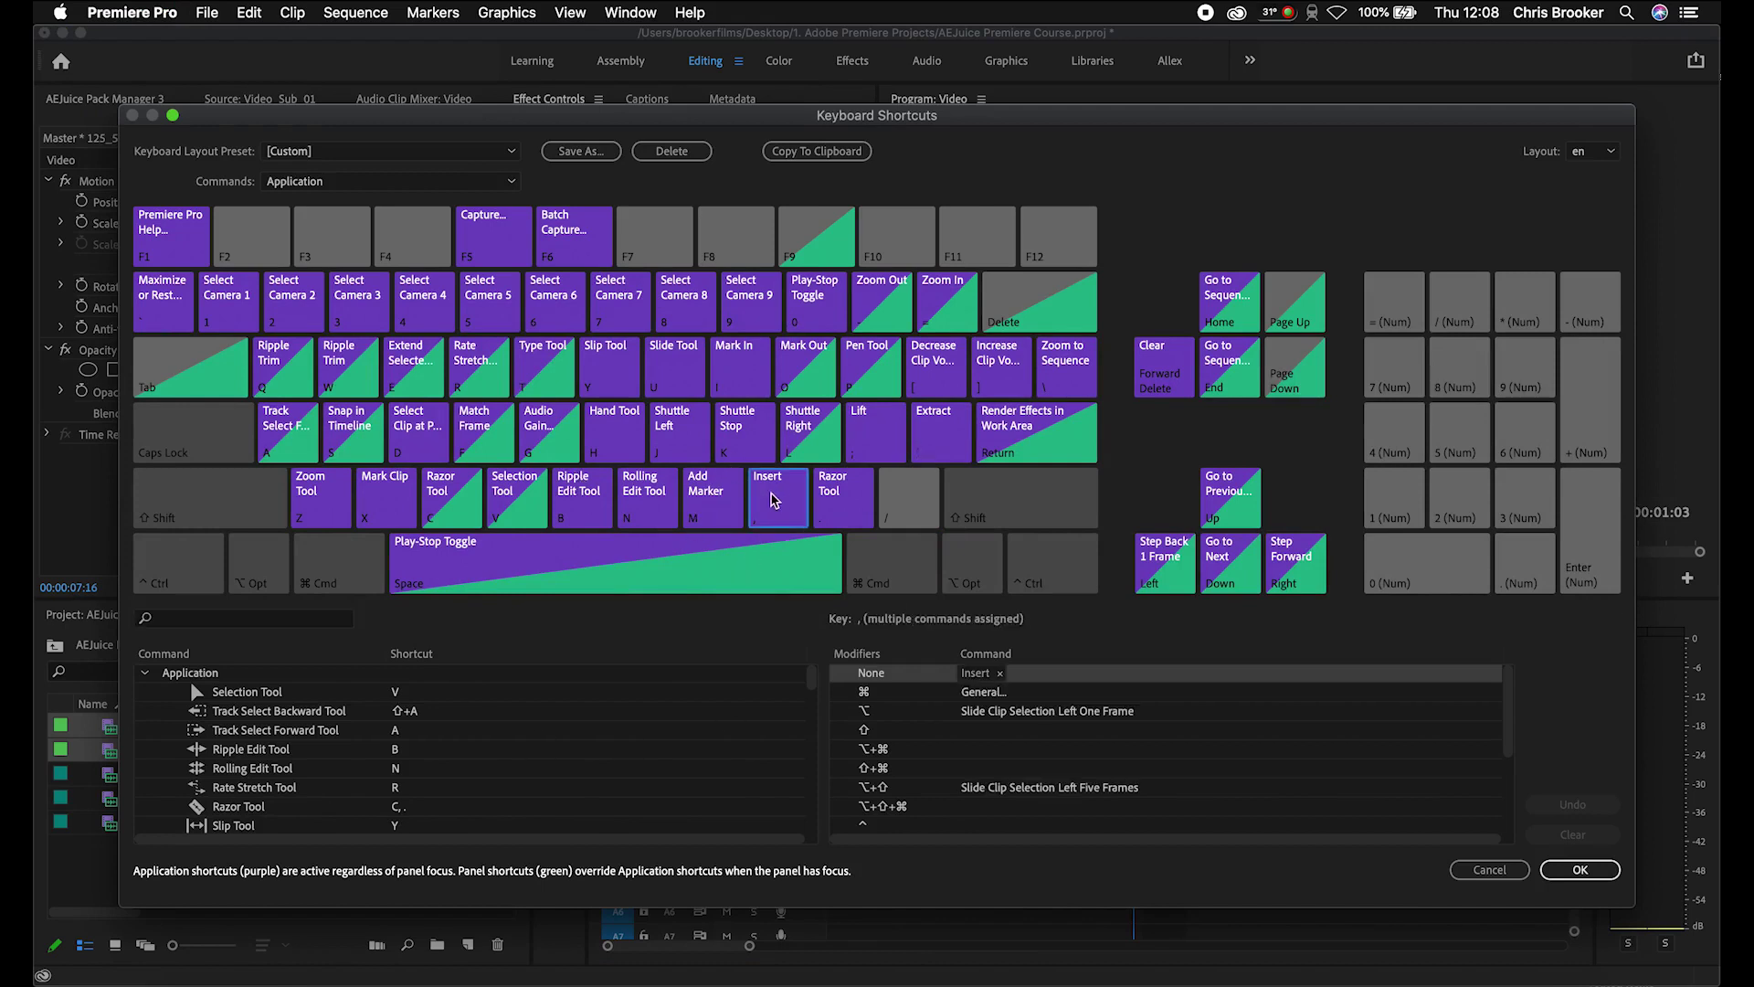
pyautogui.click(1000, 675)
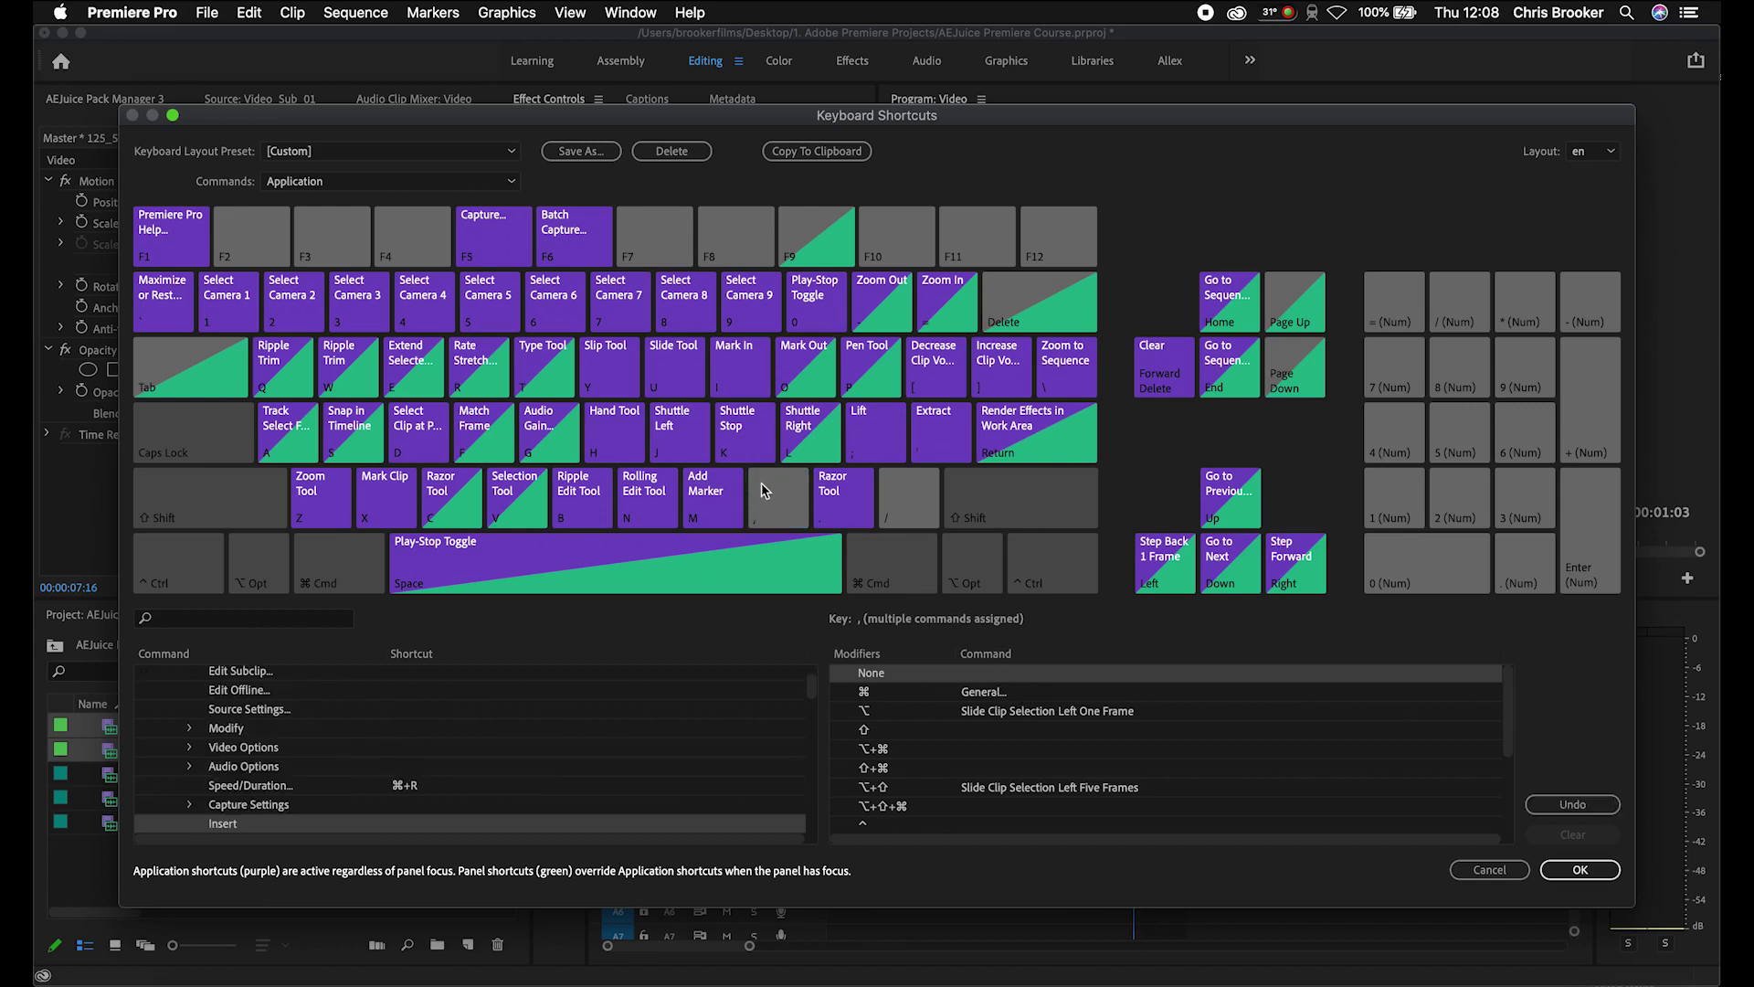
pyautogui.scroll(15, 520, 822)
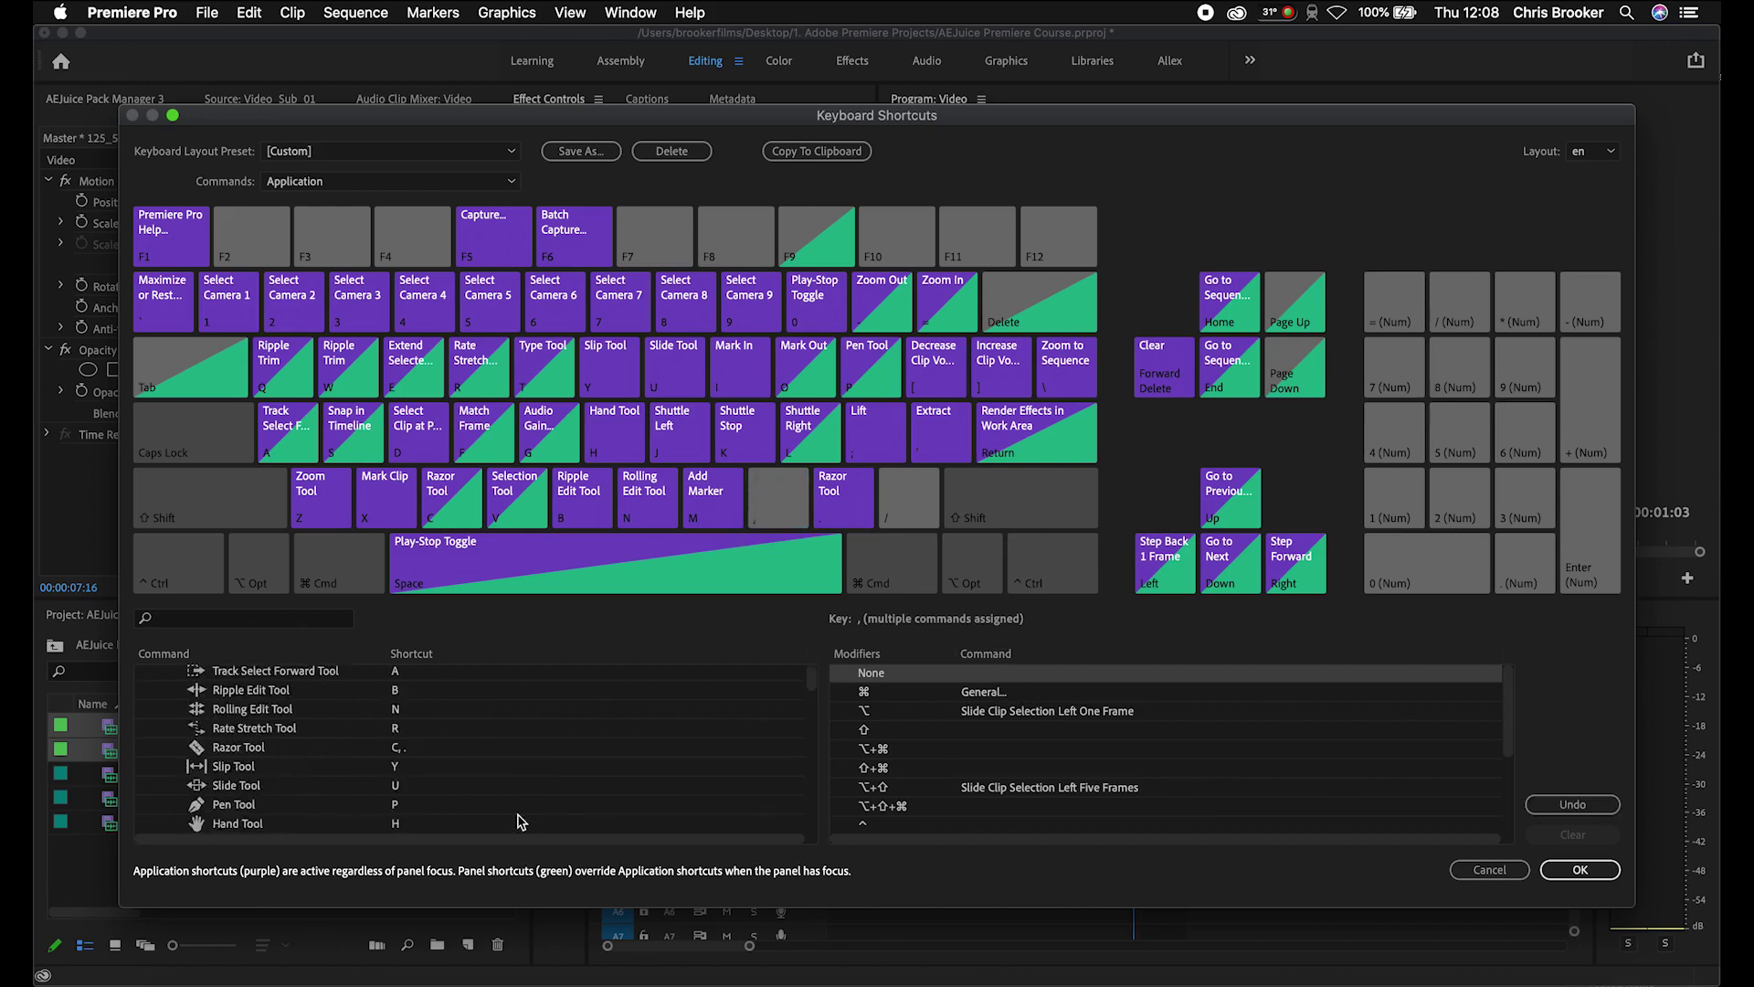
pyautogui.click(412, 808)
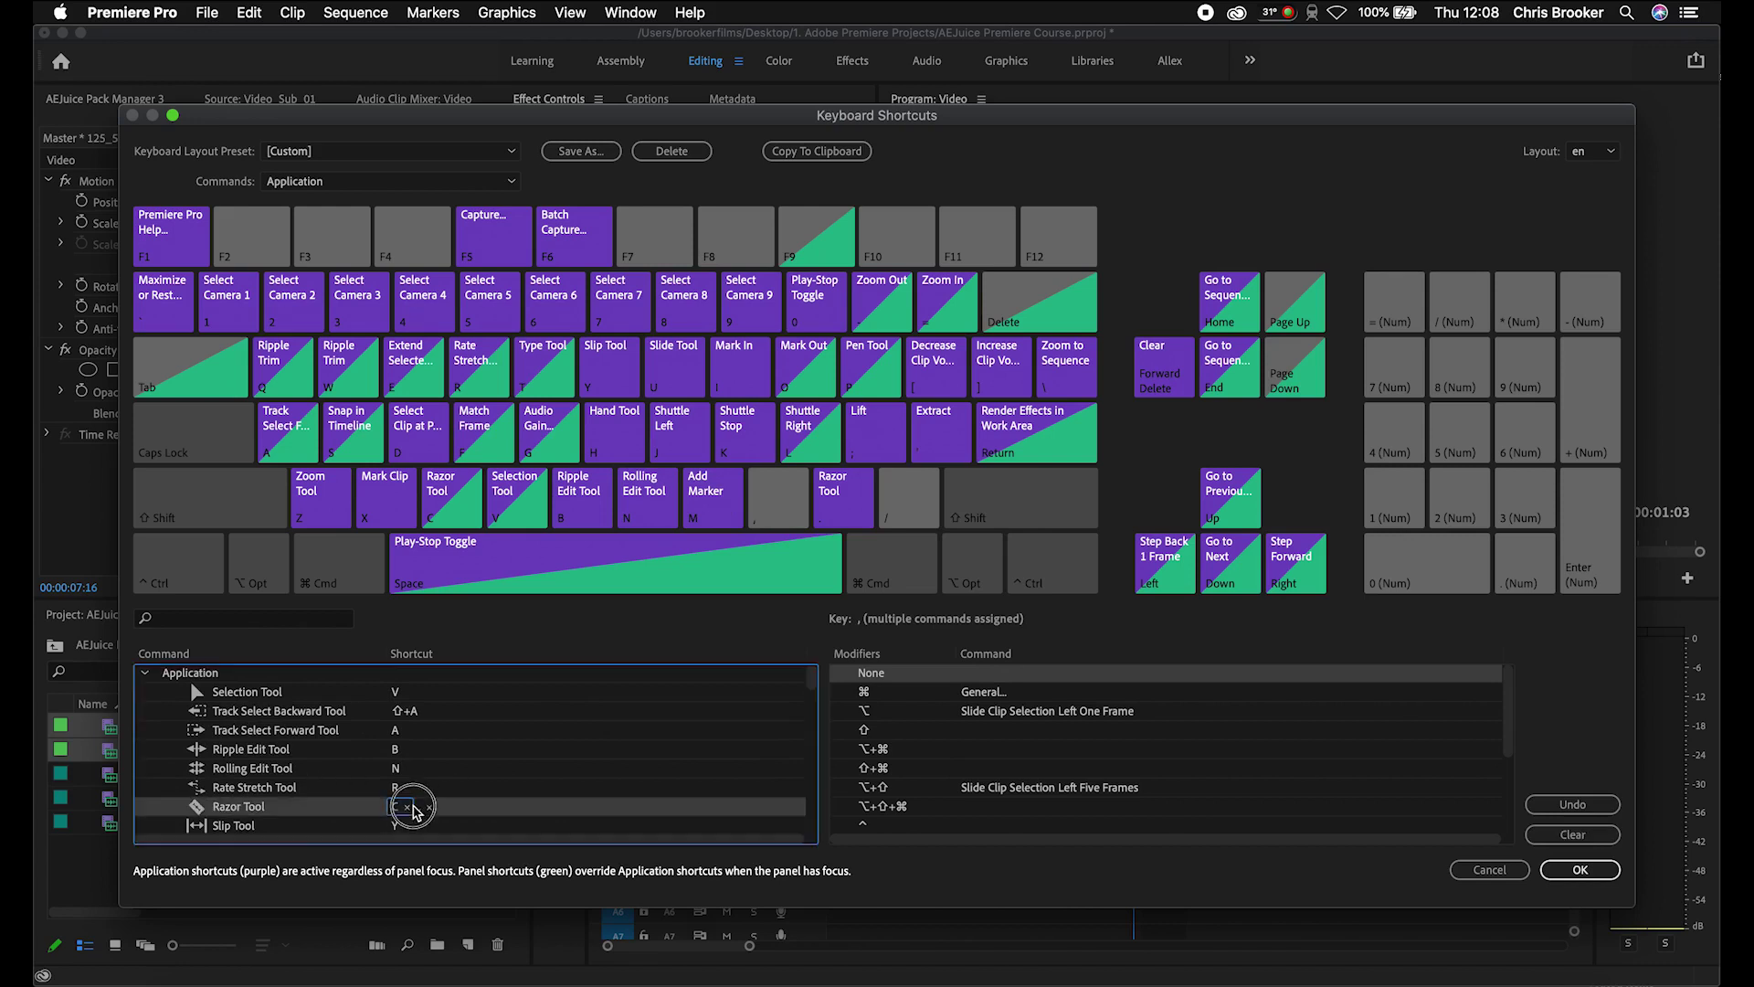
pyautogui.click(430, 808)
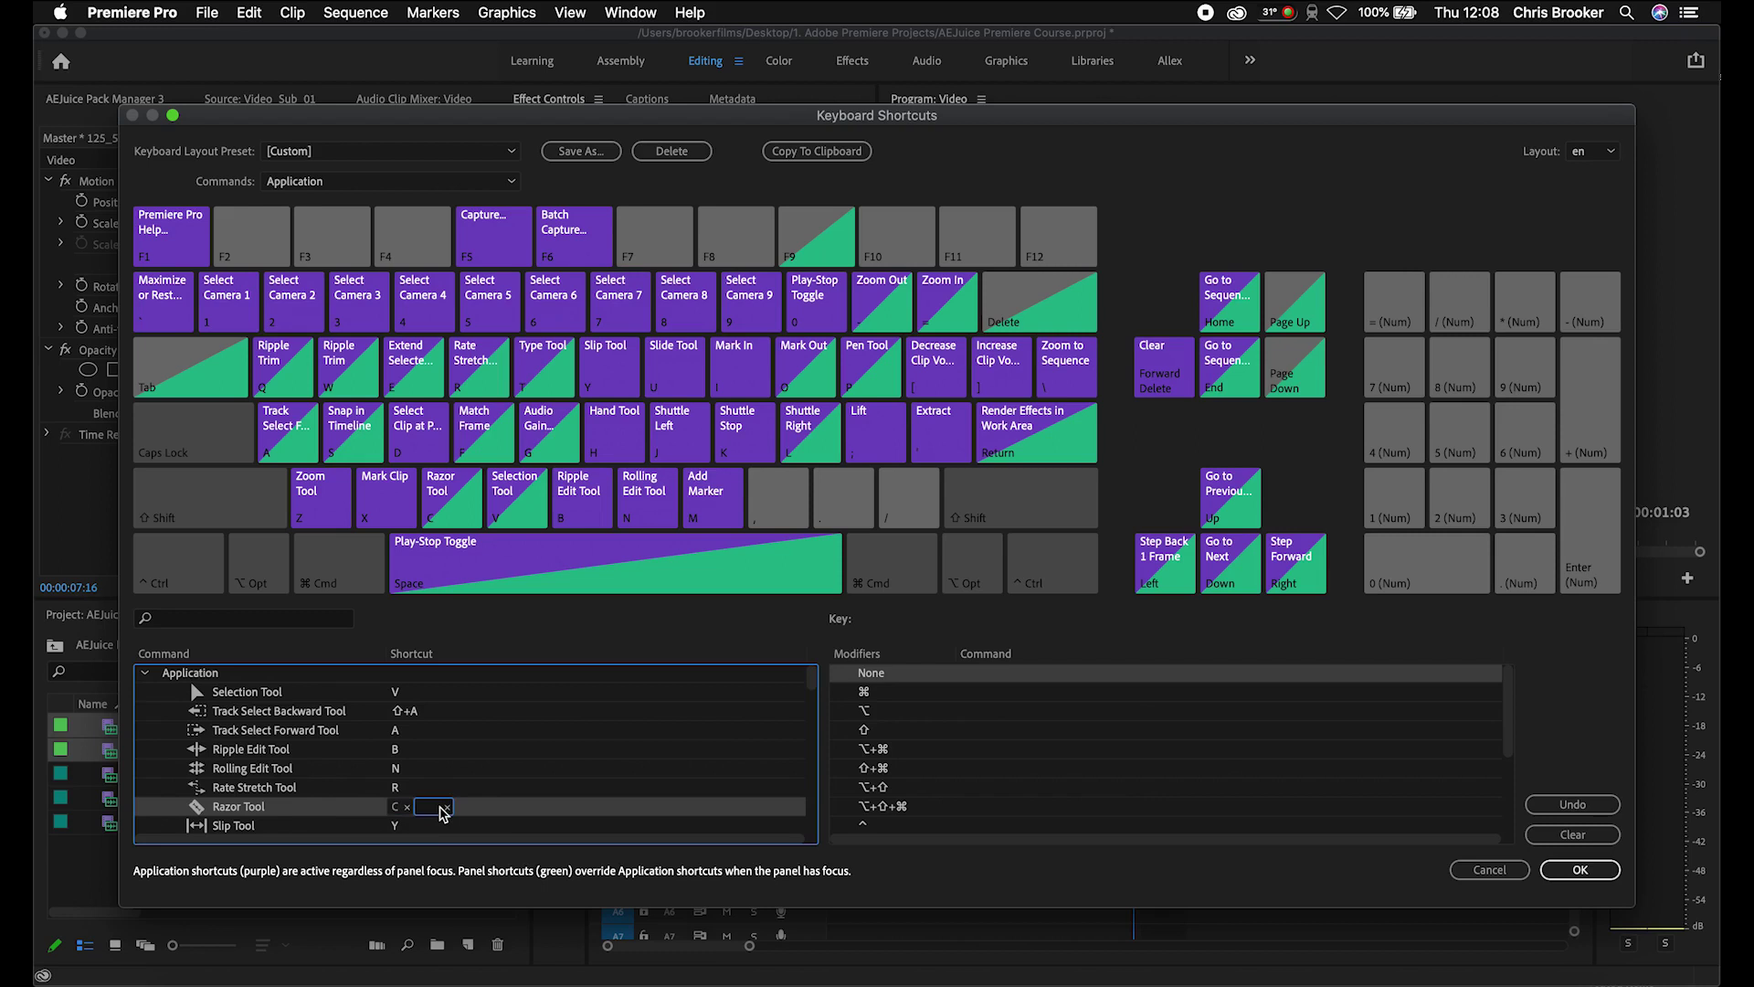
pyautogui.press(',')
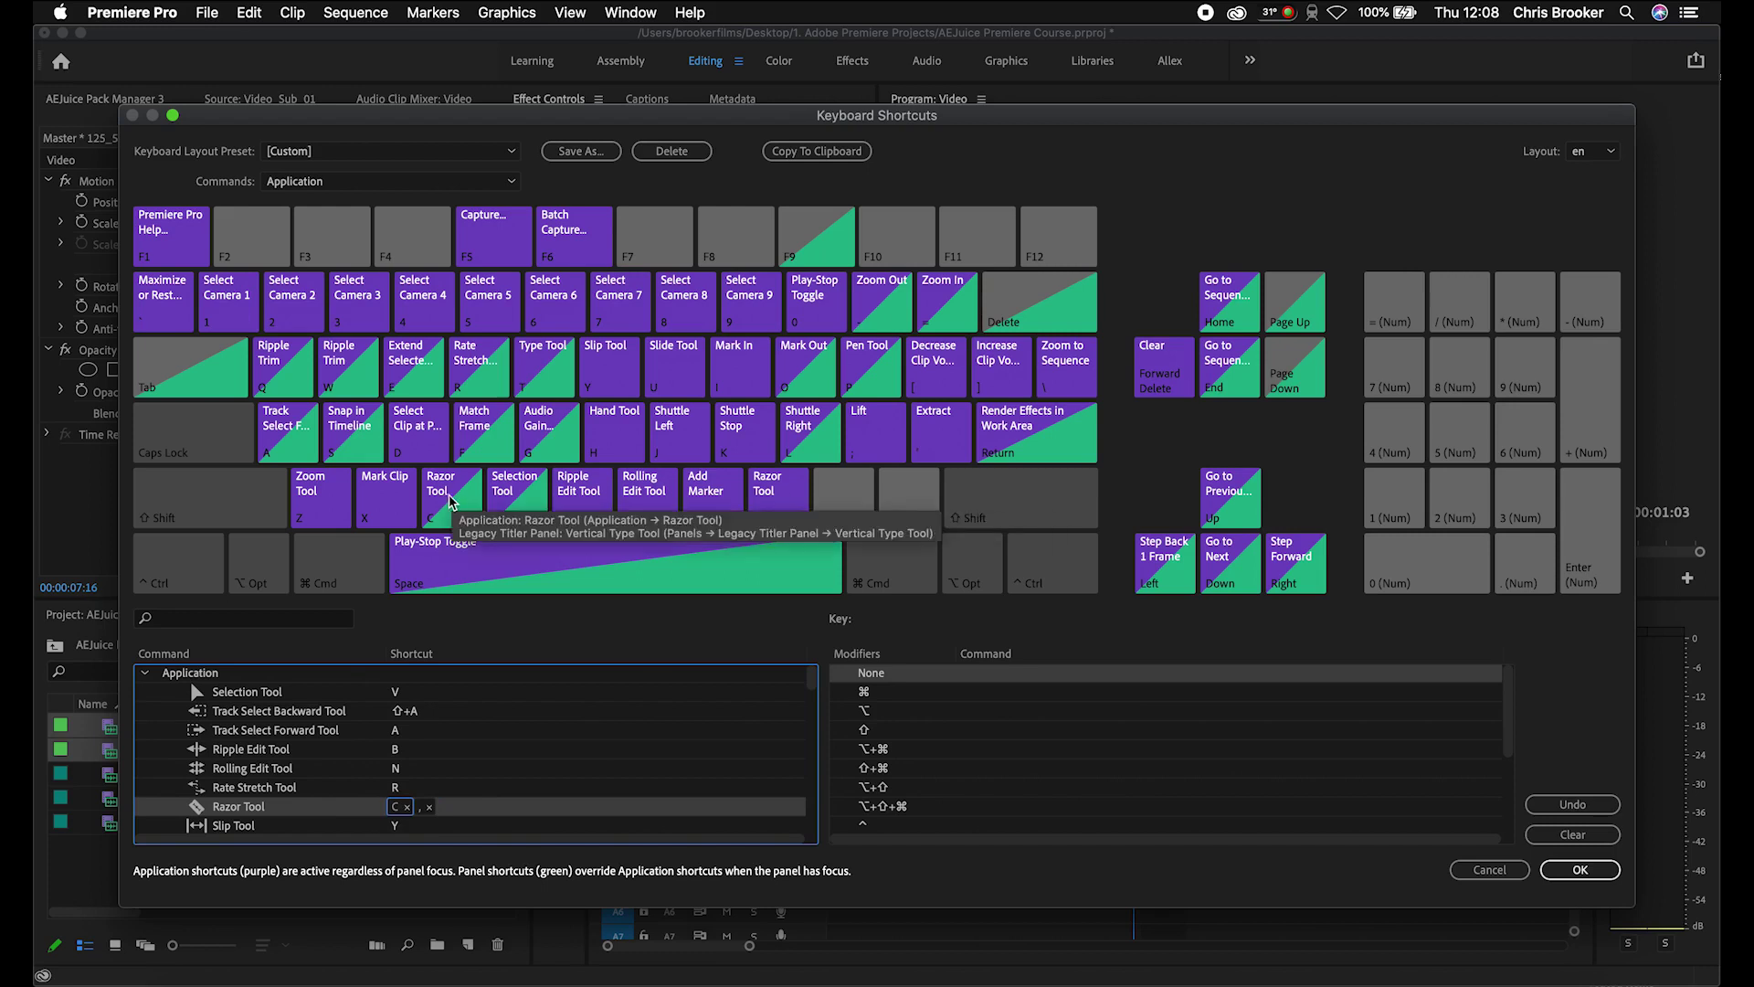
pyautogui.click(1580, 869)
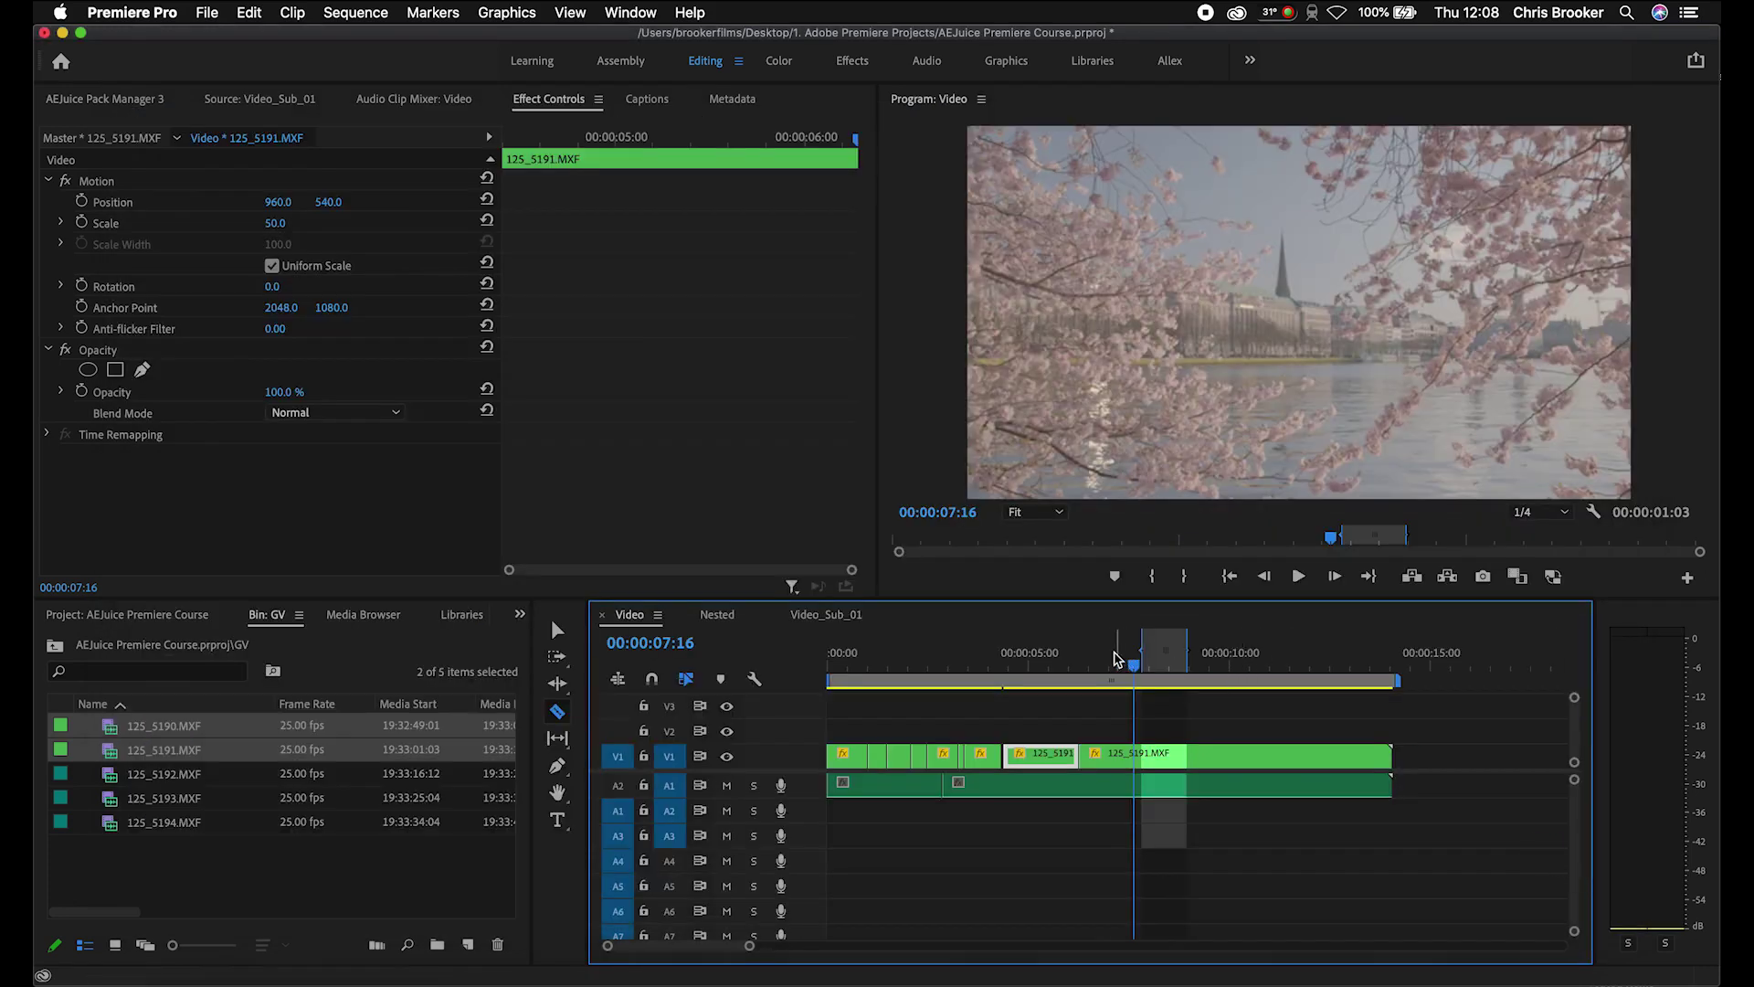
# Add two razor cuts to 125_5191 on V1 around the 10-second mark.
pyautogui.moveTo(1174, 666); pyautogui.dragTo(1249, 666)
pyautogui.press('v')
pyautogui.press('c')
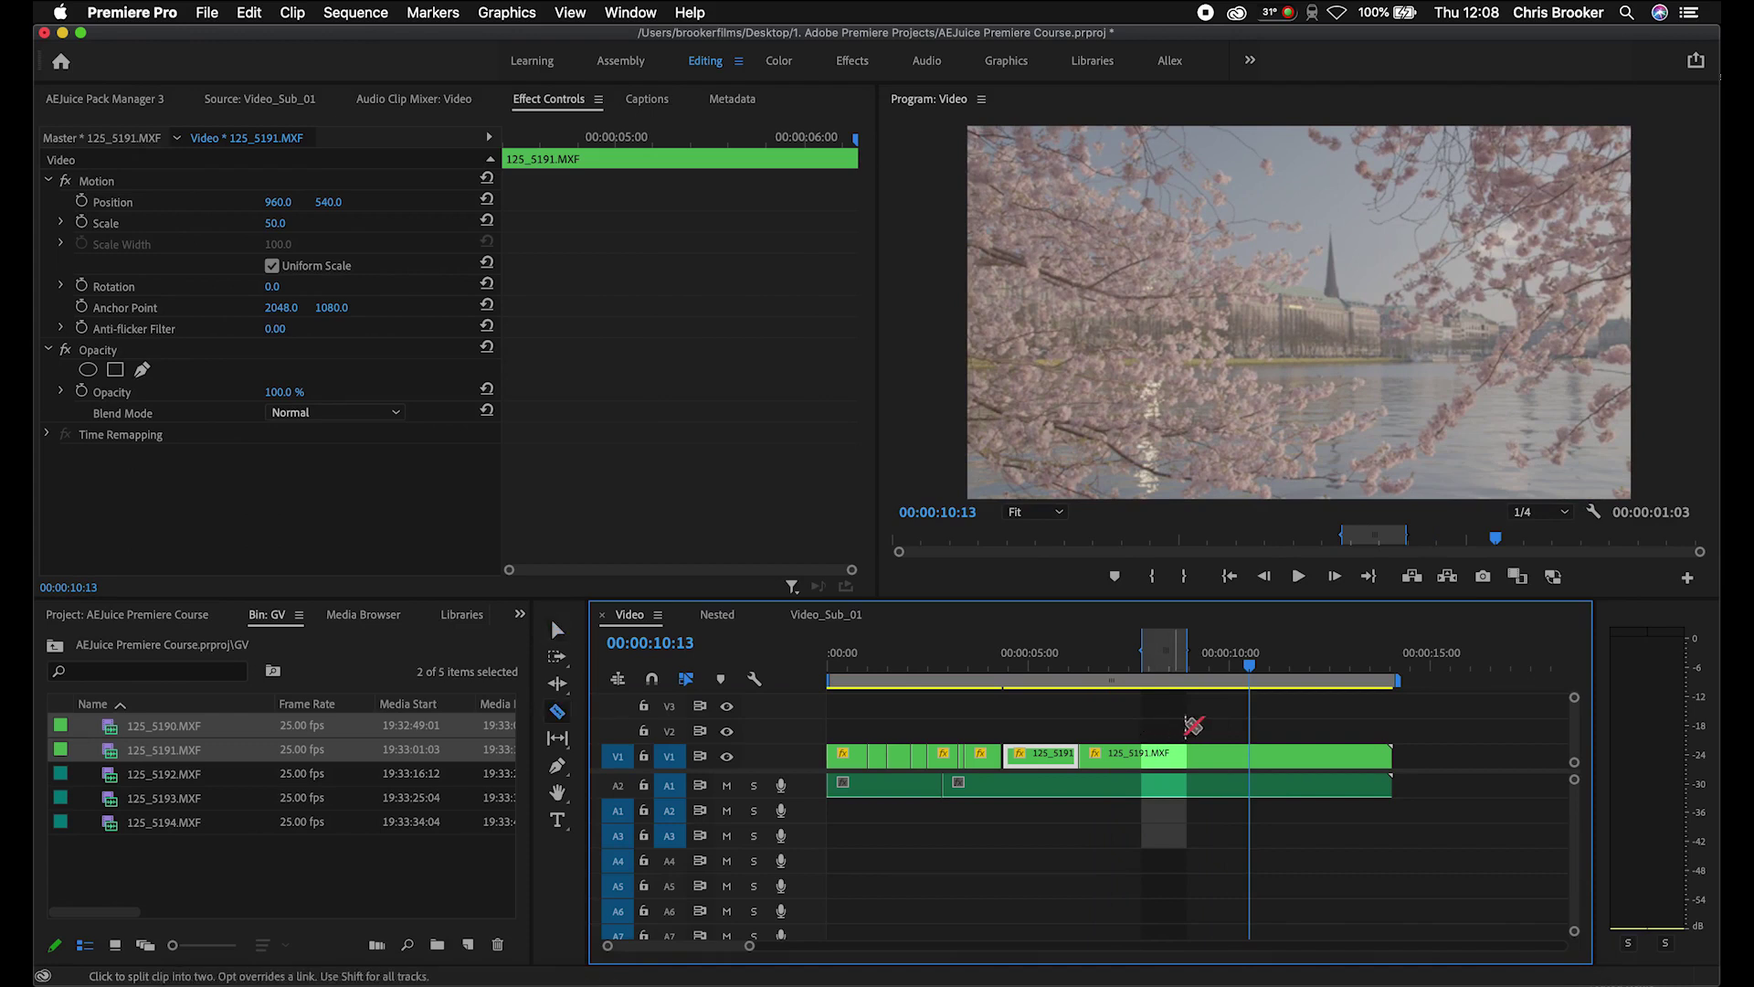
pyautogui.click(1249, 757)
pyautogui.click(1307, 756)
pyautogui.press('v')
pyautogui.moveTo(1350, 666); pyautogui.dragTo(1300, 651)
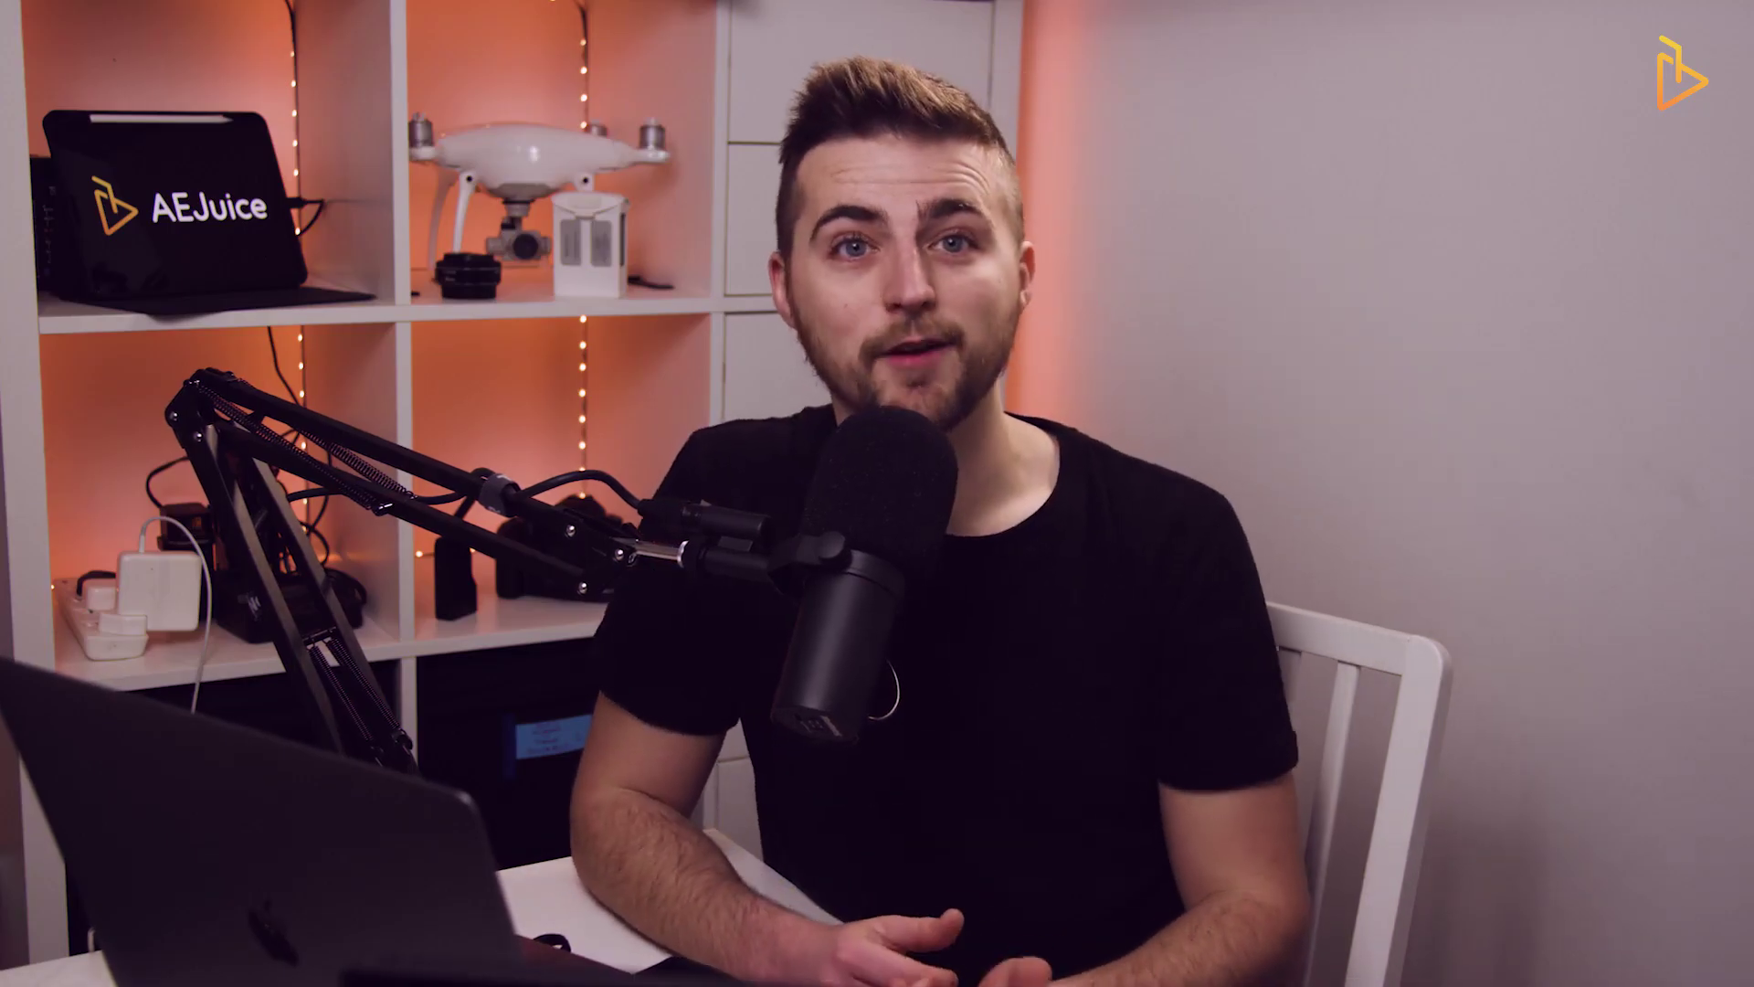